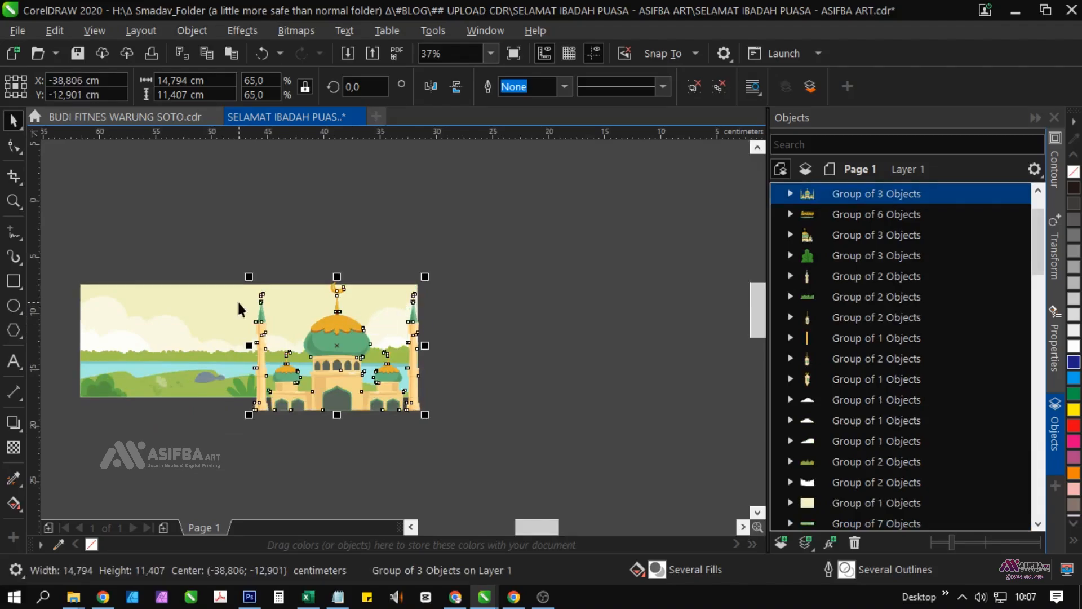
# Scale the mosque down to about 7.9 × 6.1 cm and mirror the banner's grassy foreground group horizontally
pyautogui.moveTo(252, 272); pyautogui.dragTo(334, 337)
pyautogui.scroll(1, 389, 389)
pyautogui.scroll(-1, 329, 397)
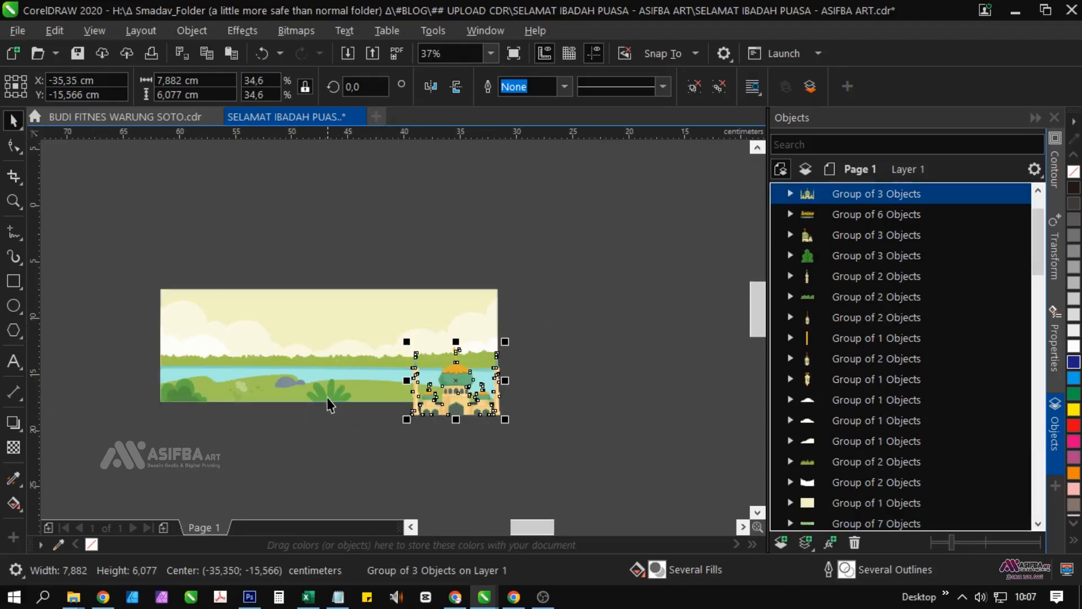
pyautogui.click(328, 397)
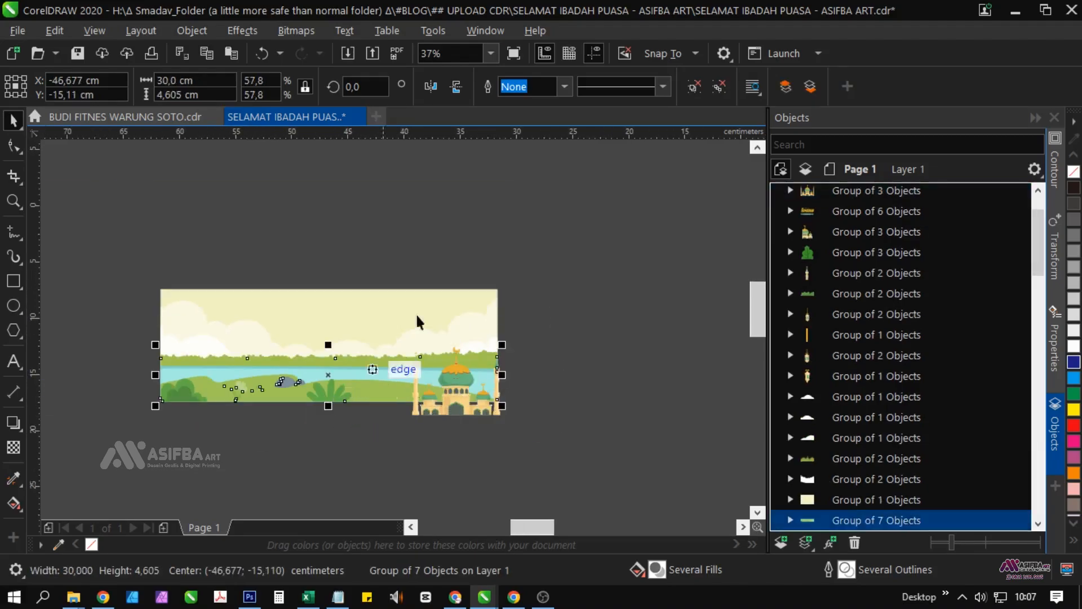
pyautogui.click(430, 86)
# Move the mosque to the banner's left end, align it with the lower-left corner and enlarge it to about 9.3 × 7.2 cm
pyautogui.moveTo(462, 377); pyautogui.dragTo(219, 366)
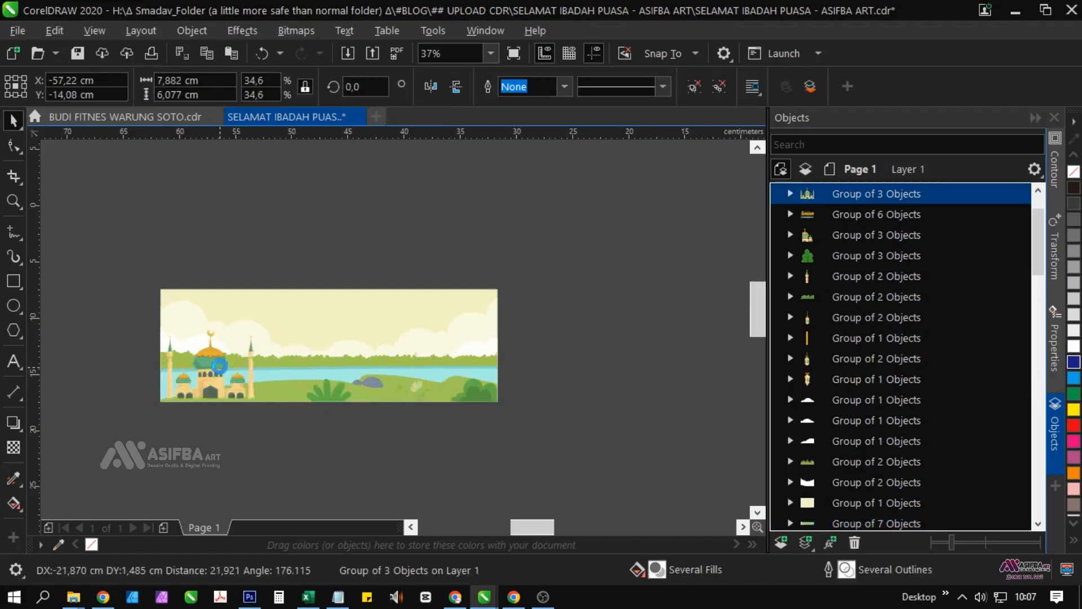
pyautogui.keyDown('shift'); pyautogui.click(283, 366); pyautogui.keyUp('shift')
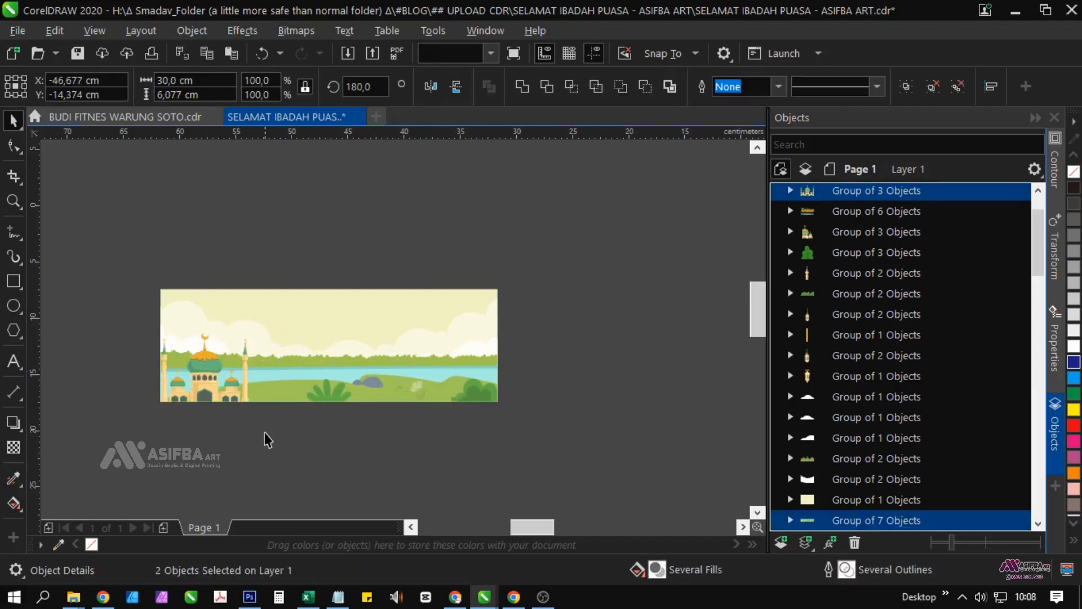
pyautogui.scroll(1, 264, 440)
pyautogui.click(209, 401)
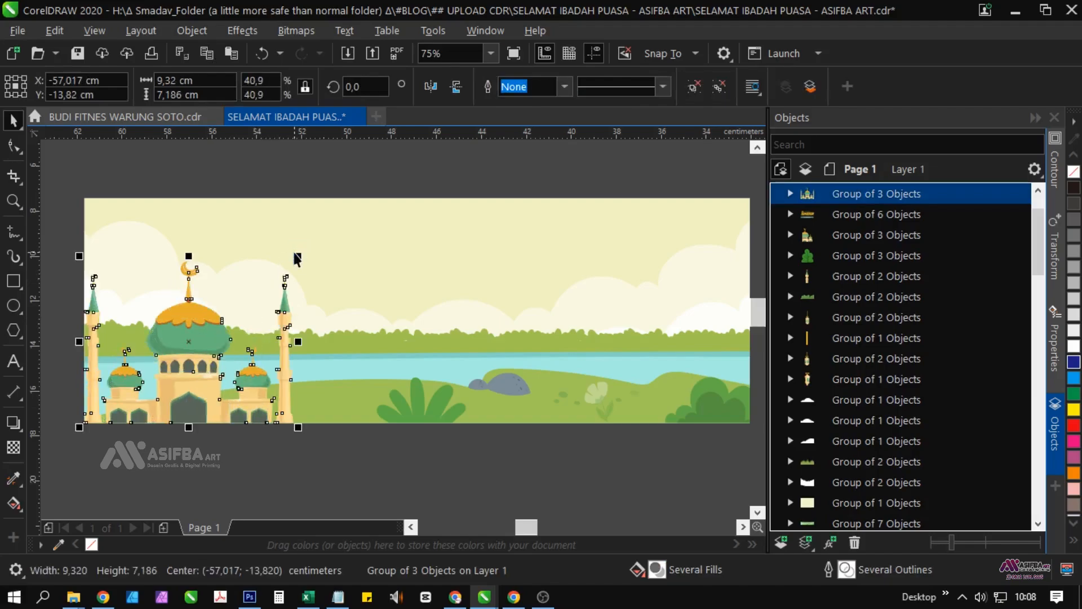
# Shrink the mosque proportionally from its upper-right corner, keeping it in the banner's lower-left corner
pyautogui.click(310, 440)
pyautogui.scroll(-1, 362, 393)
pyautogui.click(242, 349)
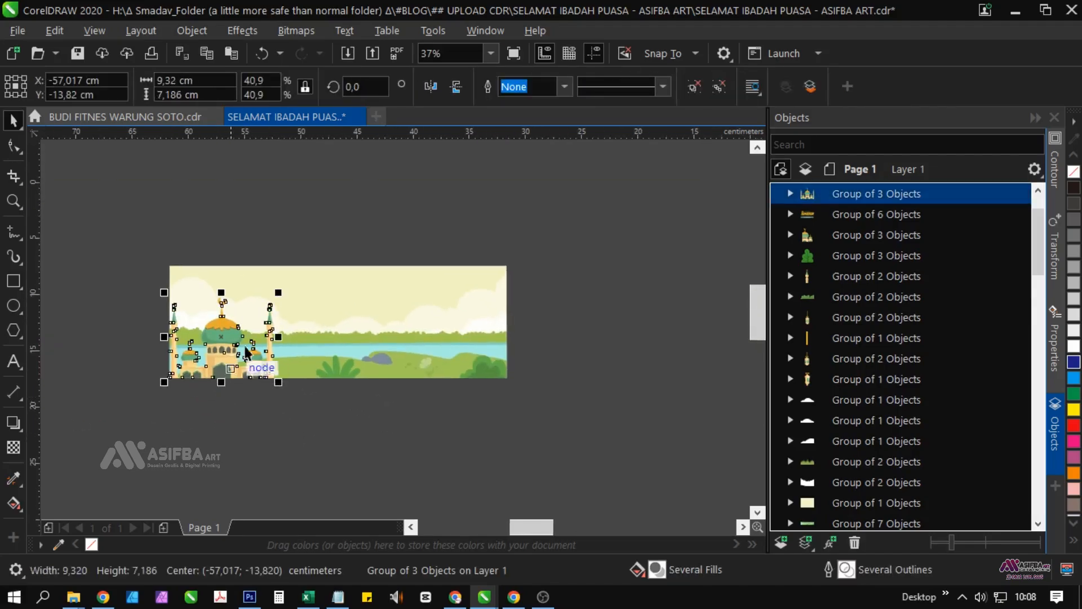
pyautogui.scroll(1, 261, 322)
pyautogui.moveTo(291, 266); pyautogui.dragTo(252, 297)
pyautogui.scroll(-2, 214, 332)
pyautogui.click(274, 404)
# Bring a hanging lantern from the loose artwork onto the banner's right-hand sky and scale it to about 0.65 × 2.9 cm
pyautogui.scroll(-2, 309, 343)
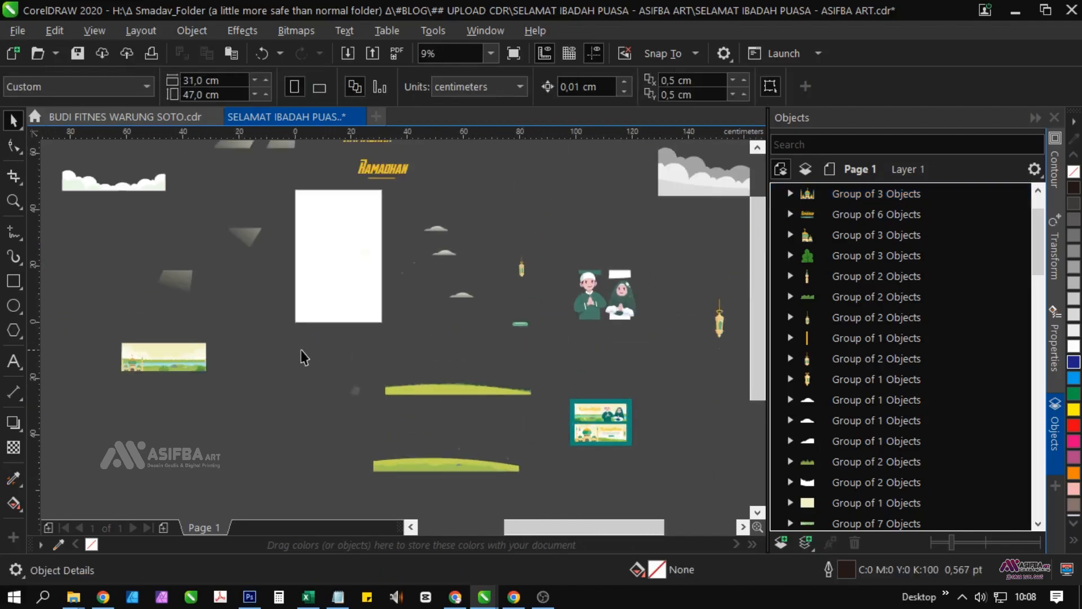
pyautogui.hscroll(5, 344, 316)
pyautogui.scroll(-3, 387, 319)
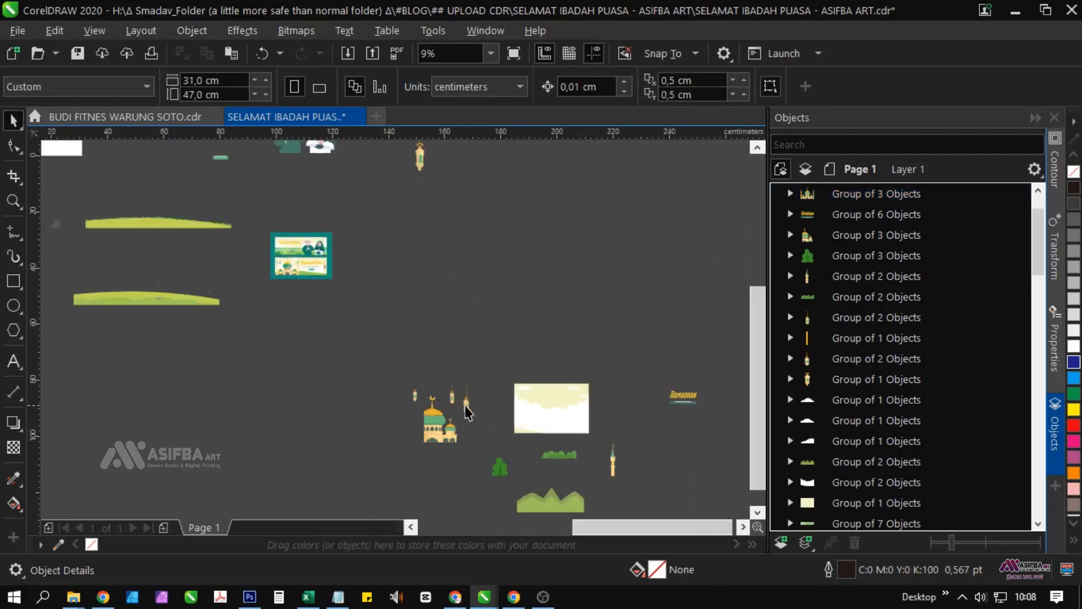
pyautogui.moveTo(465, 405); pyautogui.dragTo(238, 393)
pyautogui.hscroll(-5, 325, 408)
pyautogui.scroll(1, 583, 467)
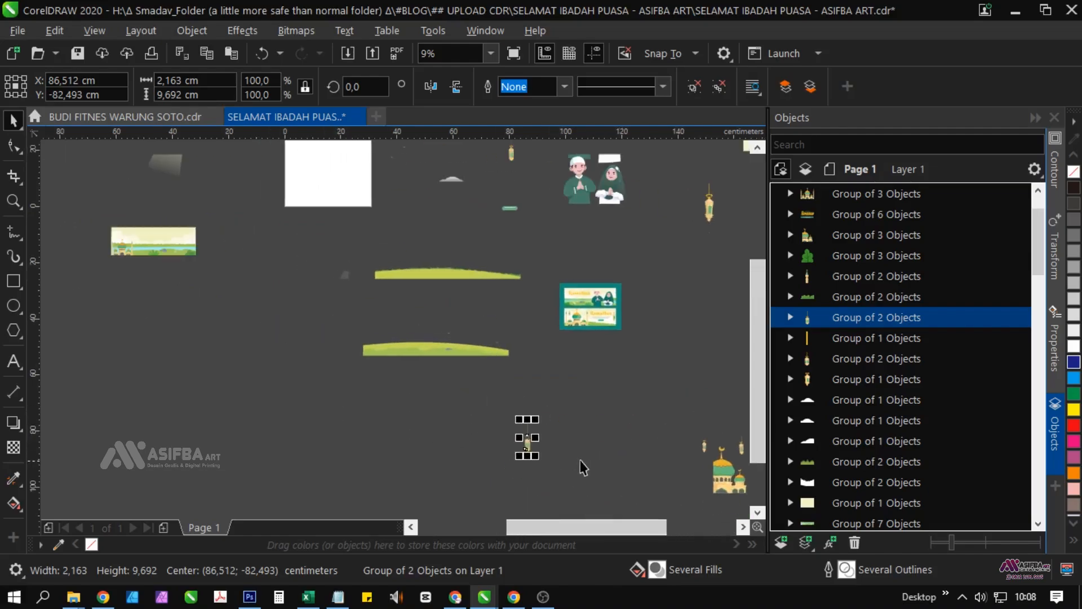
pyautogui.scroll(5, 225, 296)
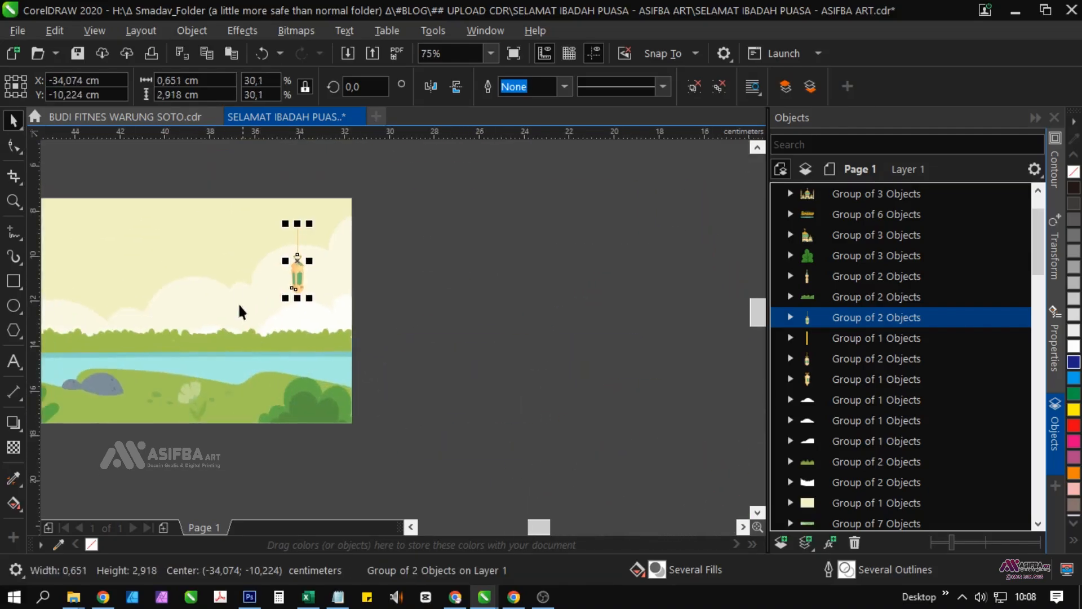
# Enlarge the lantern slightly, shift it closer to the banner's right end and hang it from the upper edge
pyautogui.keyDown('shift'); pyautogui.click(321, 300); pyautogui.keyUp('shift')
pyautogui.click(297, 262)
pyautogui.scroll(2, 299, 265)
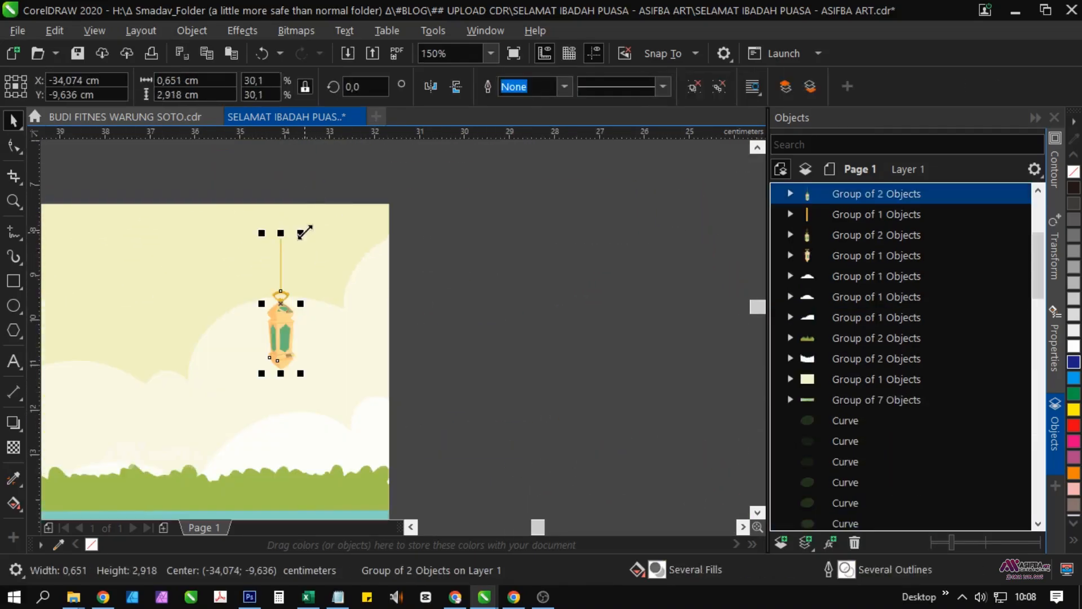
pyautogui.moveTo(307, 204); pyautogui.dragTo(330, 215)
pyautogui.moveTo(335, 329); pyautogui.dragTo(341, 329)
pyautogui.keyDown('shift'); pyautogui.click(204, 363); pyautogui.keyUp('shift')
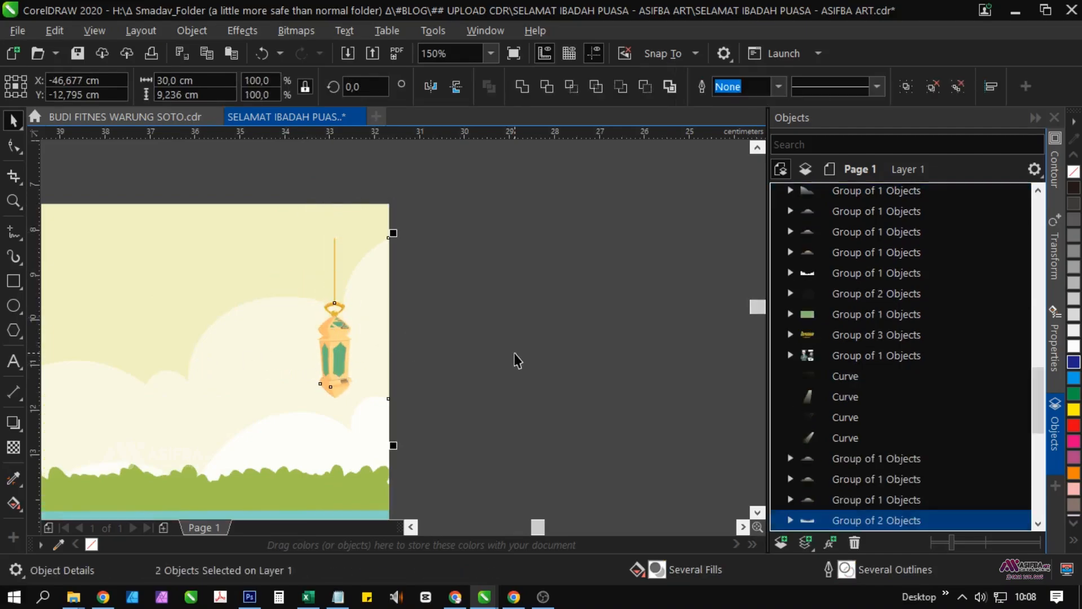
# Bring the illustration of the couple with folded hands close to the banner and ungroup its outer group
pyautogui.scroll(-2, 315, 333)
pyautogui.scroll(-5, 503, 350)
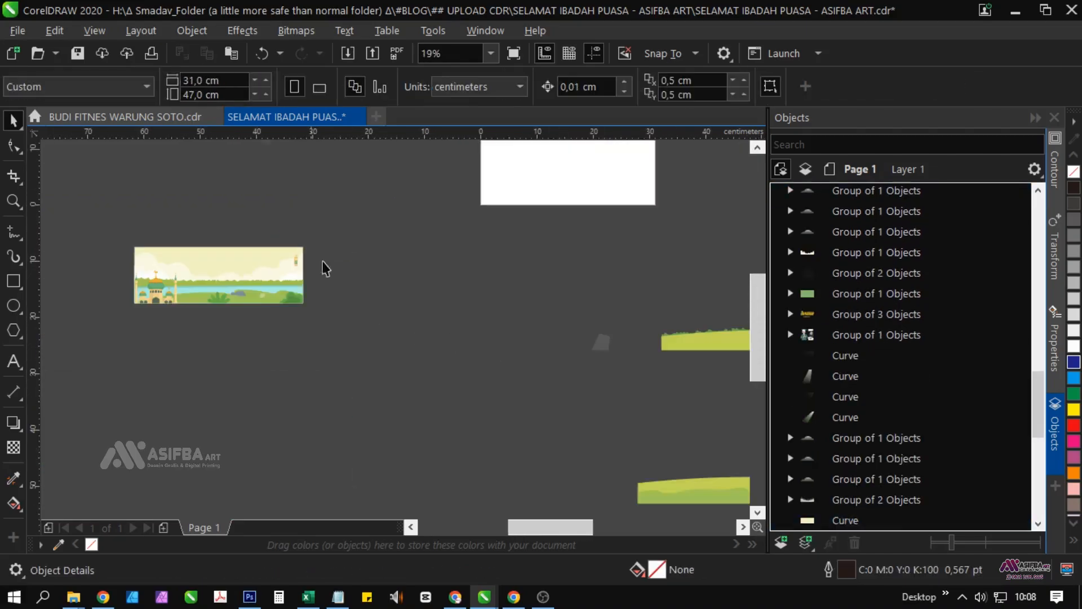
pyautogui.click(603, 281)
pyautogui.moveTo(603, 280); pyautogui.dragTo(247, 408)
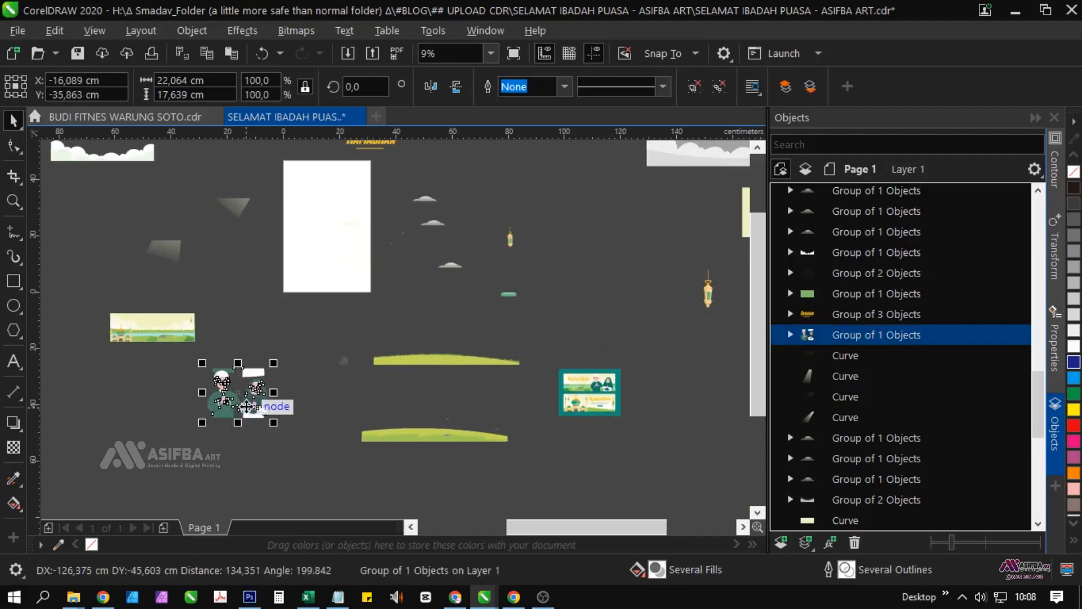
pyautogui.scroll(3, 310, 404)
pyautogui.click(694, 86)
pyautogui.click(462, 225)
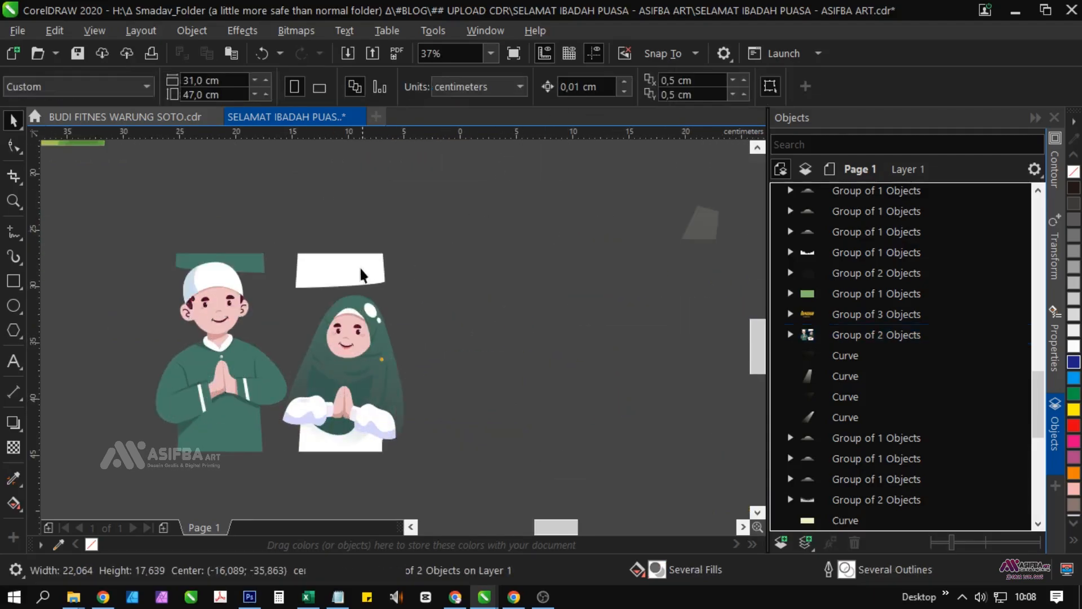
# Ungroup the couple illustration into separate man and woman figures
pyautogui.click(361, 269)
pyautogui.keyDown('ctrl'); pyautogui.click(356, 273); pyautogui.keyUp('ctrl')
pyautogui.click(454, 236)
pyautogui.click(349, 267)
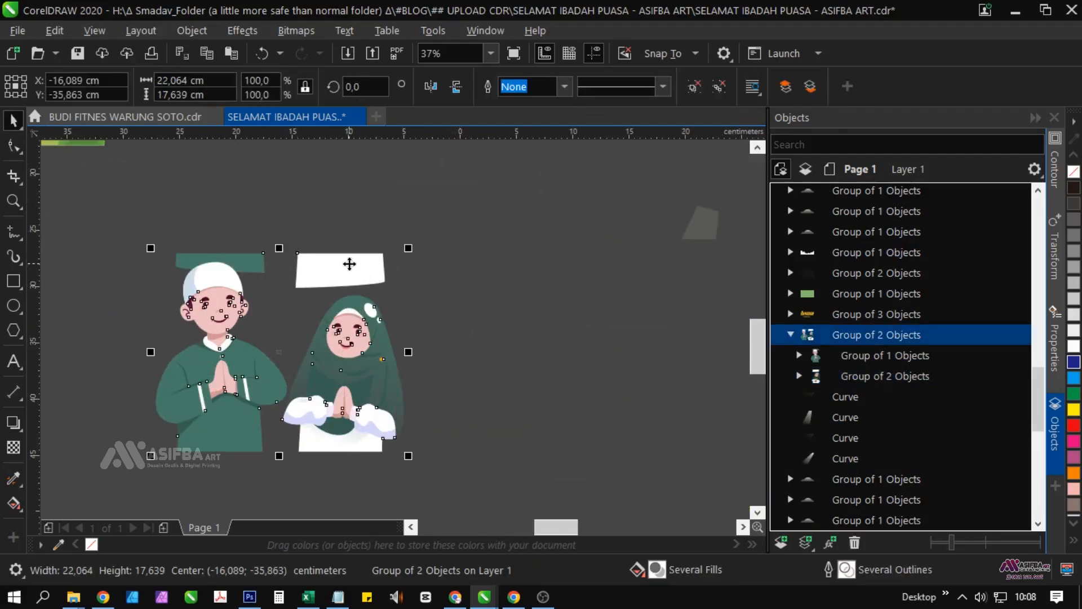
pyautogui.click(694, 87)
pyautogui.press('Escape')
# Delete the stray white strip above the woman and the green strip behind the man's cap
pyautogui.keyDown('ctrl'); pyautogui.click(346, 271); pyautogui.keyUp('ctrl')
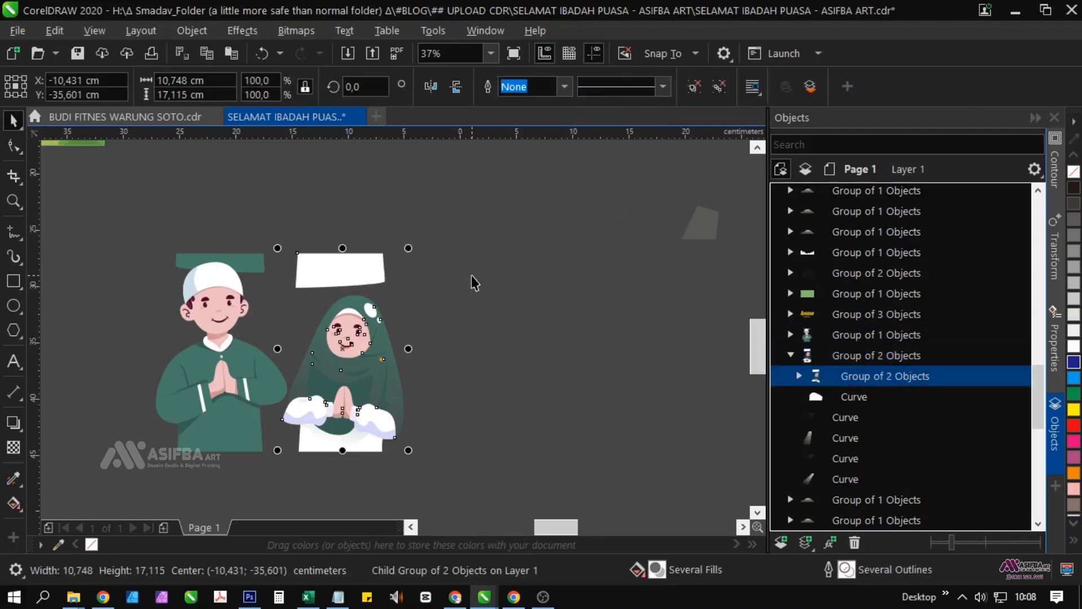
pyautogui.click(471, 275)
pyautogui.keyDown('ctrl'); pyautogui.click(355, 282); pyautogui.keyUp('ctrl')
pyautogui.press('Delete')
pyautogui.keyDown('ctrl'); pyautogui.click(260, 265); pyautogui.keyUp('ctrl')
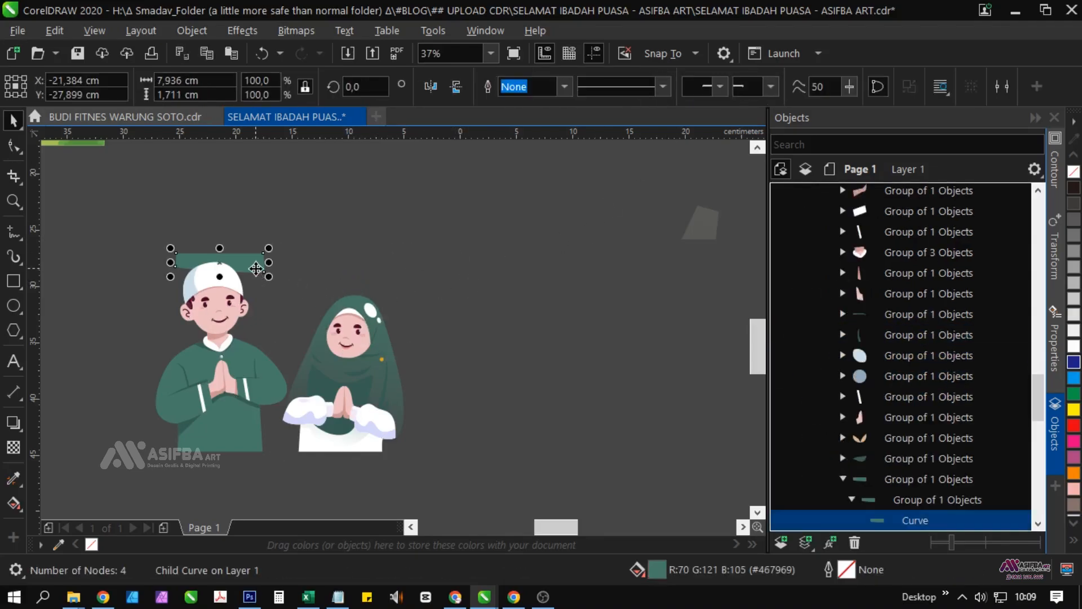
pyautogui.press('Delete')
# Group the man and woman together and scale the group to about 11.7 × 8.9 cm
pyautogui.click(375, 348)
pyautogui.scroll(-1, 376, 347)
pyautogui.click(414, 349)
pyautogui.click(367, 361)
pyautogui.keyDown('shift'); pyautogui.click(286, 378); pyautogui.keyUp('shift')
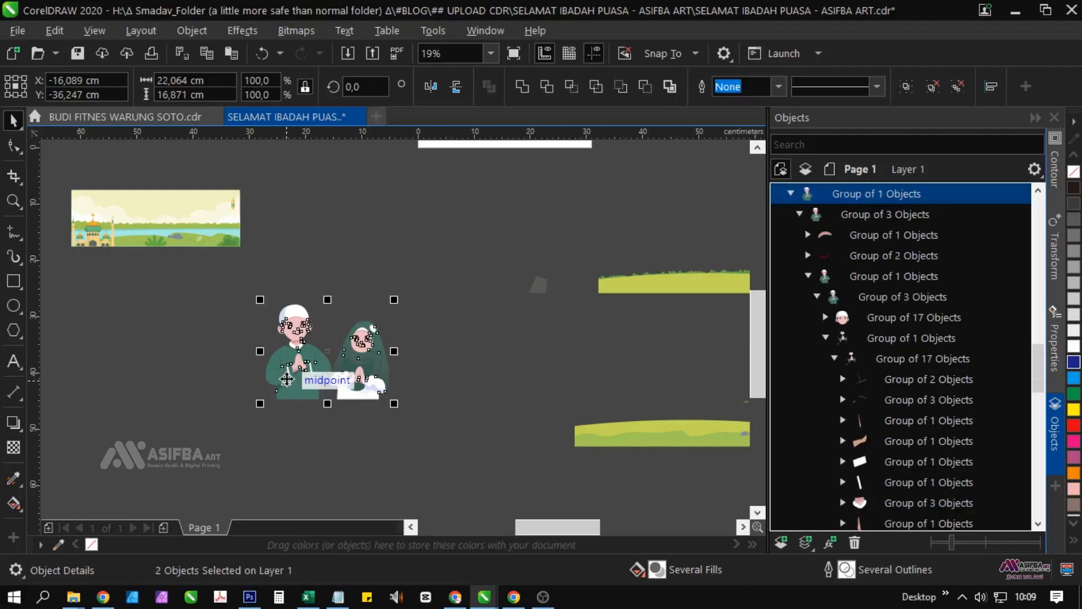
pyautogui.hotkey('ctrl', 'g')
pyautogui.moveTo(394, 404); pyautogui.dragTo(335, 359)
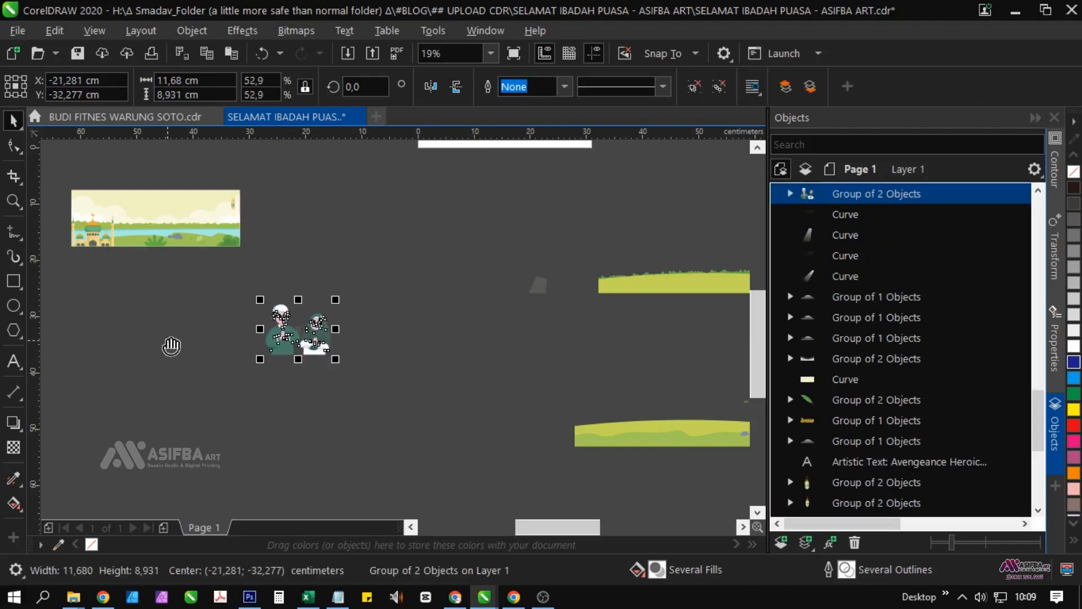
# Align the couple with the banner's lower-right corner and bring it in front of the landscape
pyautogui.scroll(2, 169, 345)
pyautogui.hscroll(-1, 169, 345)
pyautogui.keyDown('shift'); pyautogui.click(184, 268); pyautogui.keyUp('shift')
pyautogui.click(220, 366)
pyautogui.scroll(1, 240, 282)
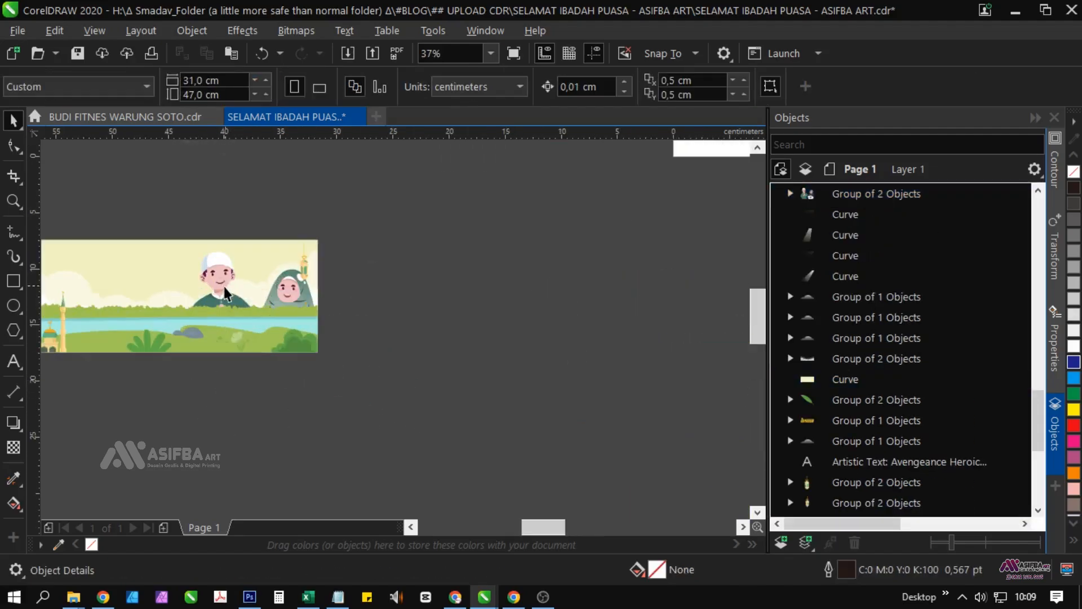
pyautogui.click(224, 286)
pyautogui.hotkey('shift', 'pageup')
# Scale the couple down to about 7.5 × 5.8 cm in the banner's lower-right corner and mirror it horizontally
pyautogui.scroll(1, 213, 283)
pyautogui.moveTo(190, 229); pyautogui.dragTo(282, 299)
pyautogui.click(430, 86)
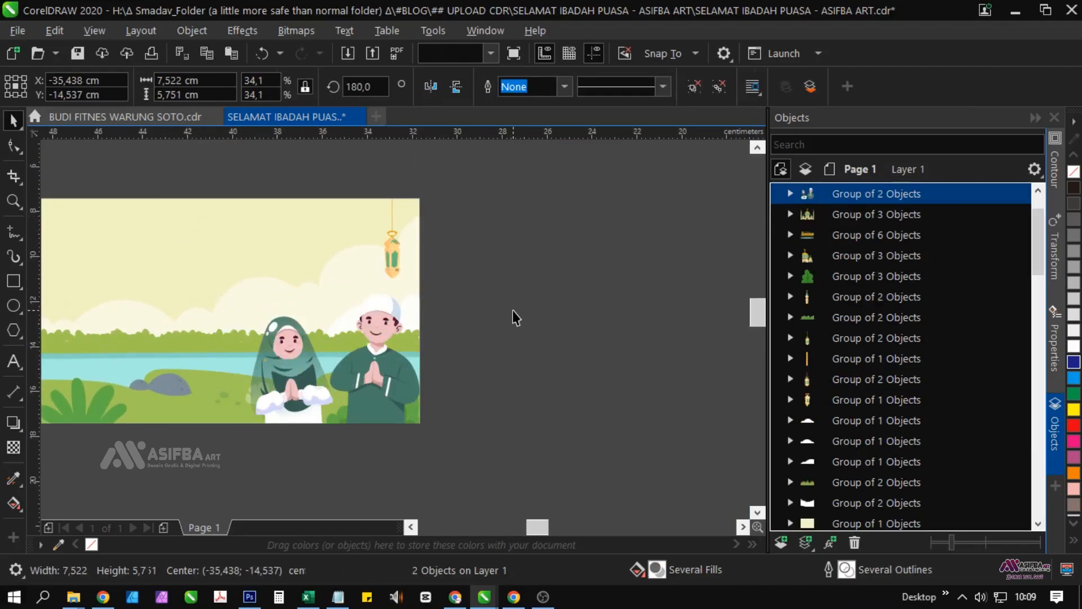
pyautogui.scroll(1, 382, 367)
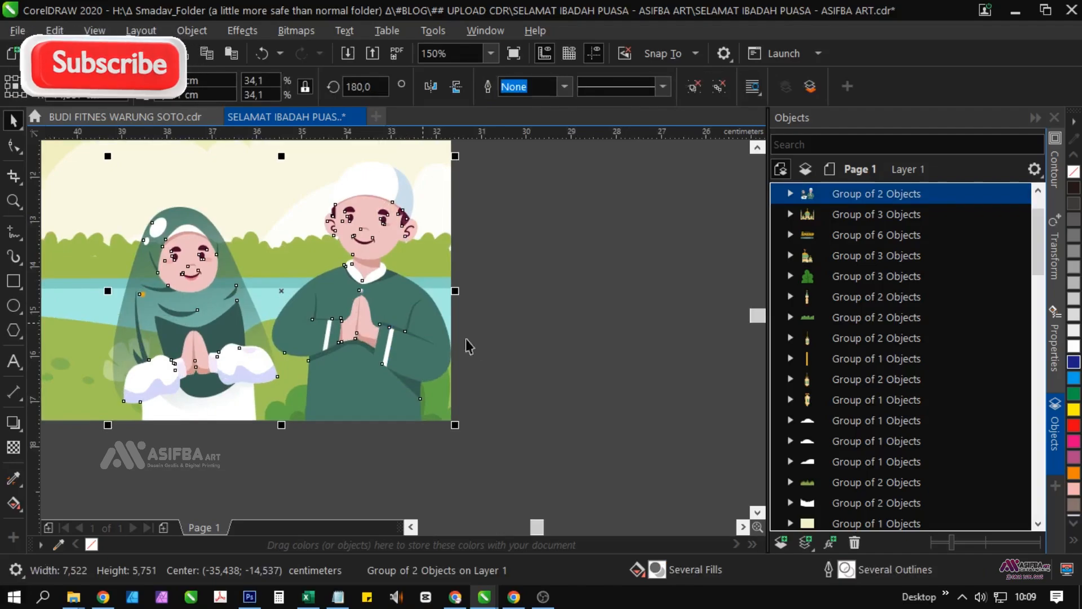
pyautogui.keyDown('ctrl'); pyautogui.click(255, 338); pyautogui.keyUp('ctrl')
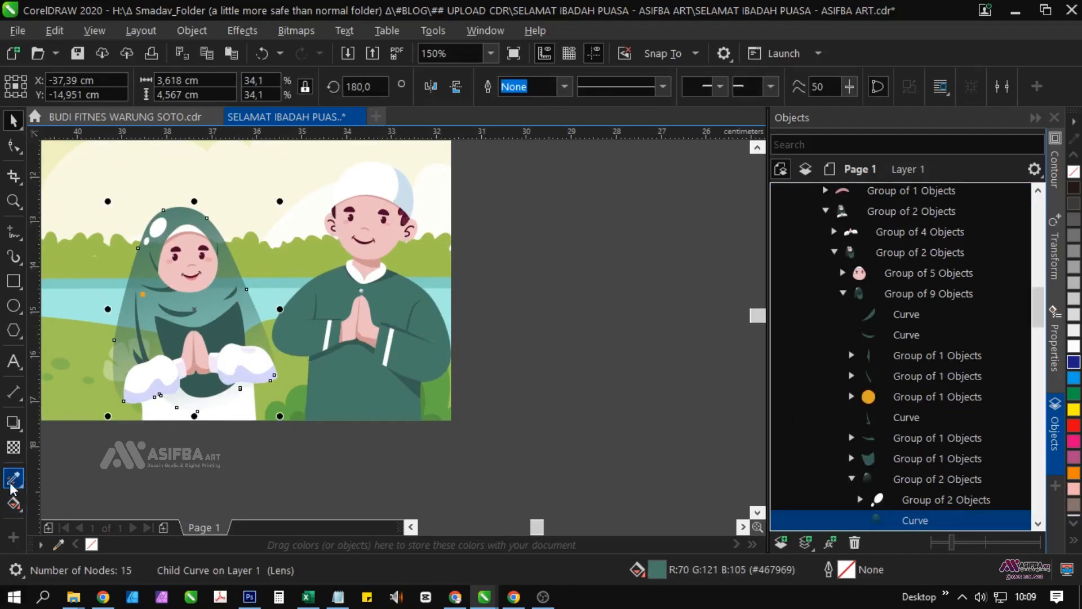
pyautogui.click(14, 446)
pyautogui.click(13, 121)
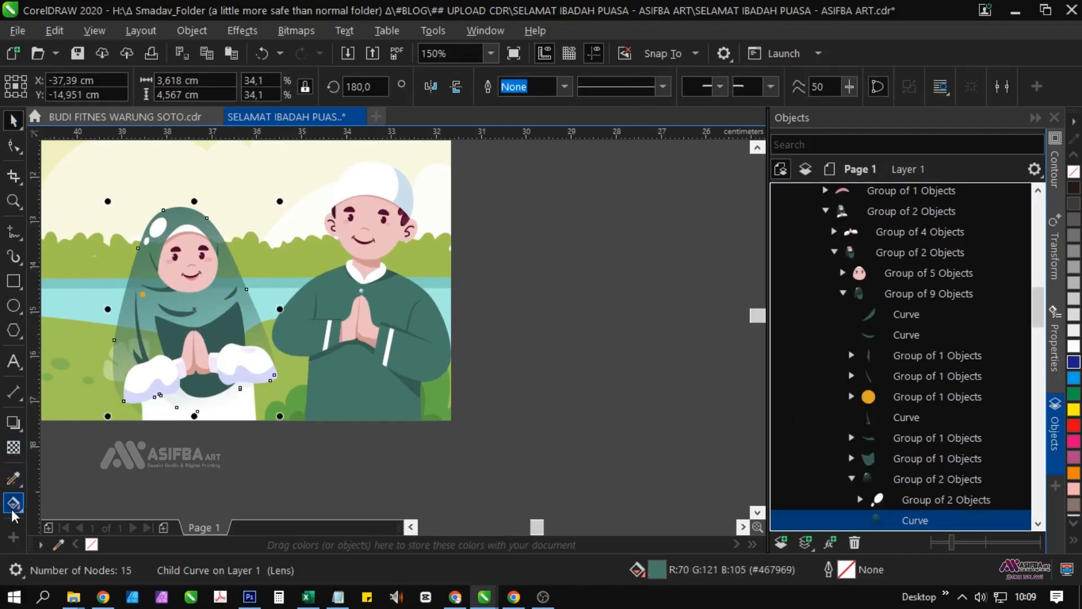
pyautogui.click(14, 504)
pyautogui.click(12, 121)
pyautogui.scroll(-2, 296, 282)
pyautogui.moveTo(326, 226); pyautogui.dragTo(326, 366)
pyautogui.hotkey('ctrl', 'z')
# Ungroup the couple on the banner into separate figures, undoing the trial move
pyautogui.click(438, 389)
pyautogui.click(258, 236)
pyautogui.moveTo(258, 237); pyautogui.dragTo(260, 319)
pyautogui.click(695, 87)
pyautogui.click(479, 225)
pyautogui.scroll(1, 267, 282)
pyautogui.hotkey('ctrl', 'z')
pyautogui.click(611, 224)
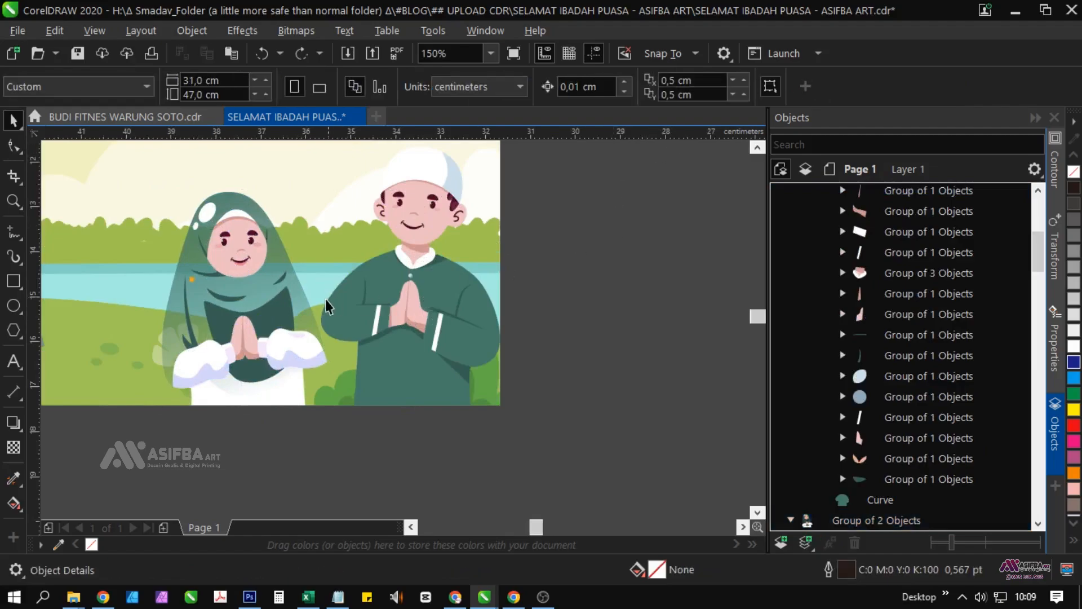
# Remove the gradient transparency from the woman's headscarf shape, undoing a trial dark blue fill first
pyautogui.keyDown('ctrl'); pyautogui.click(305, 306); pyautogui.keyUp('ctrl')
pyautogui.click(293, 400)
pyautogui.click(295, 420)
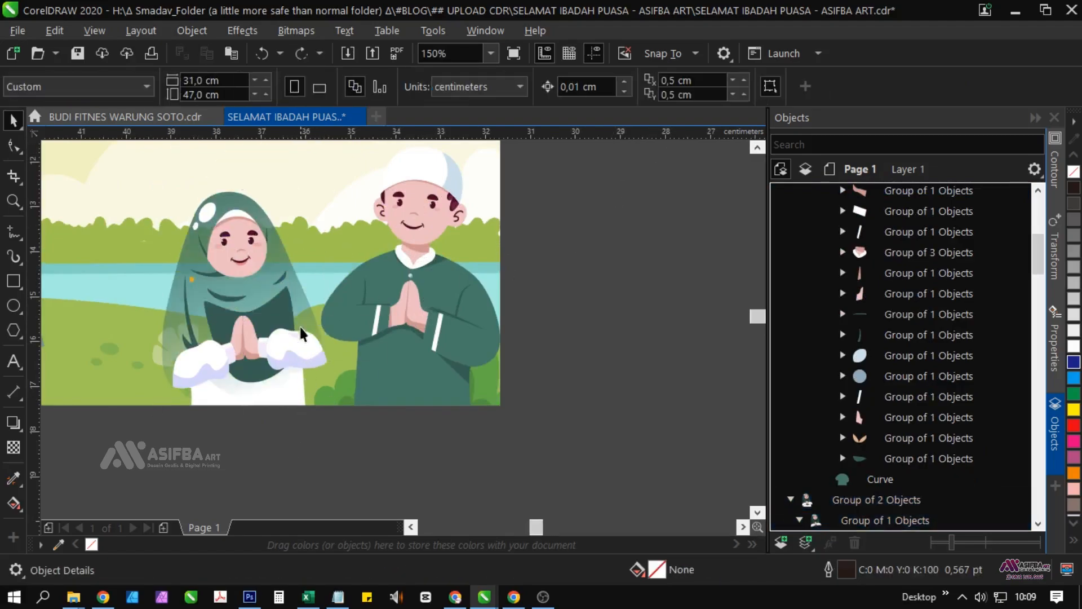
pyautogui.keyDown('ctrl'); pyautogui.click(300, 313); pyautogui.keyUp('ctrl')
pyautogui.scroll(-1, 926, 493)
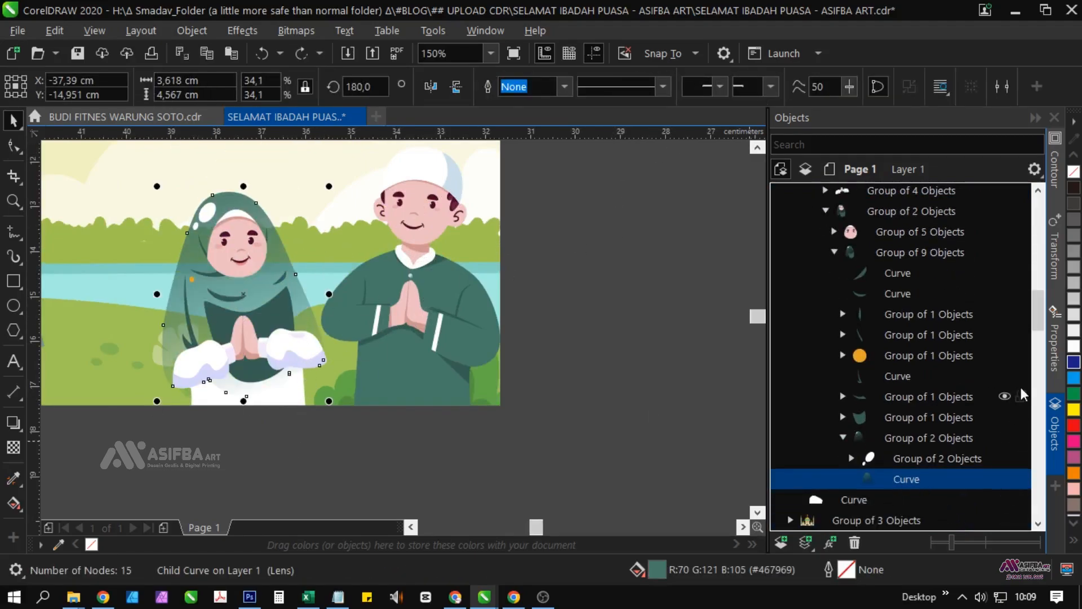
pyautogui.click(1073, 362)
pyautogui.hotkey('ctrl', 'z')
pyautogui.click(13, 447)
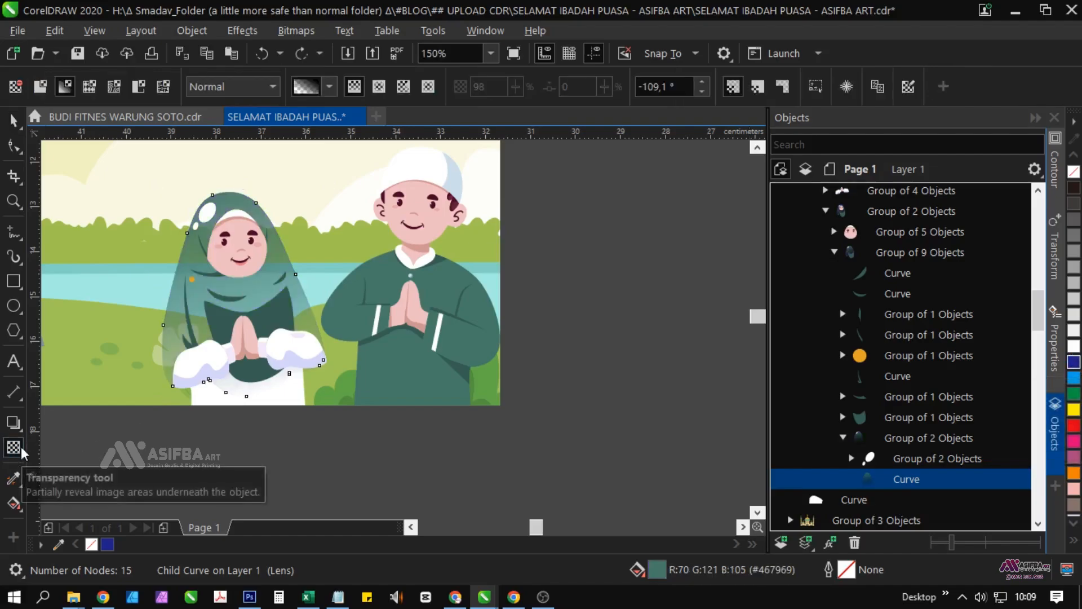
pyautogui.click(16, 87)
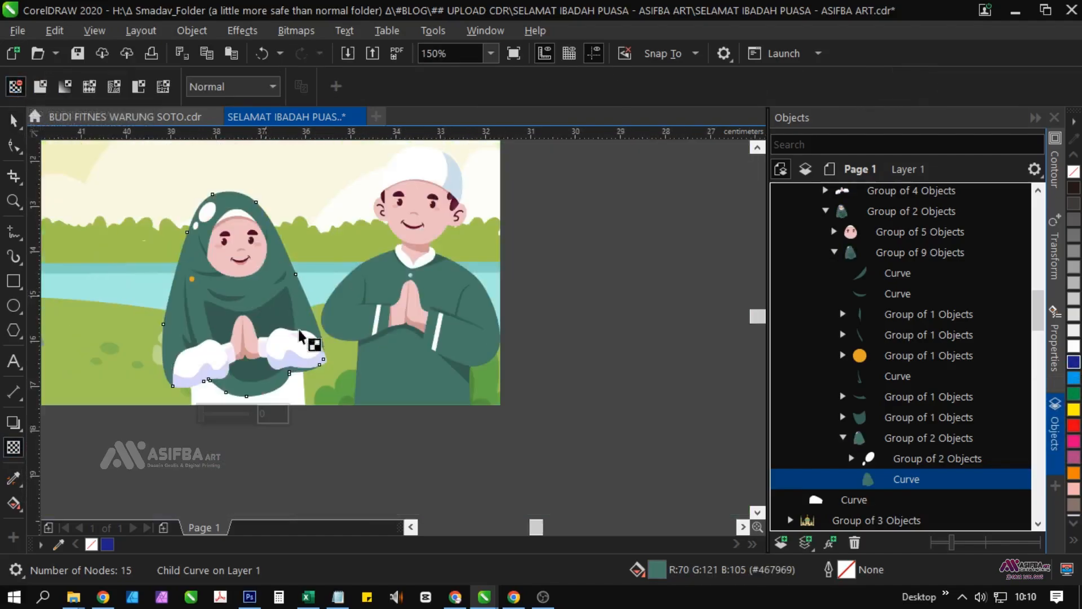
pyautogui.press('space')
pyautogui.press('Escape')
pyautogui.click(271, 350)
pyautogui.scroll(-1, 272, 349)
pyautogui.click(413, 383)
# Look through the loose artwork around the page for further elements for the banner
pyautogui.scroll(-2, 413, 389)
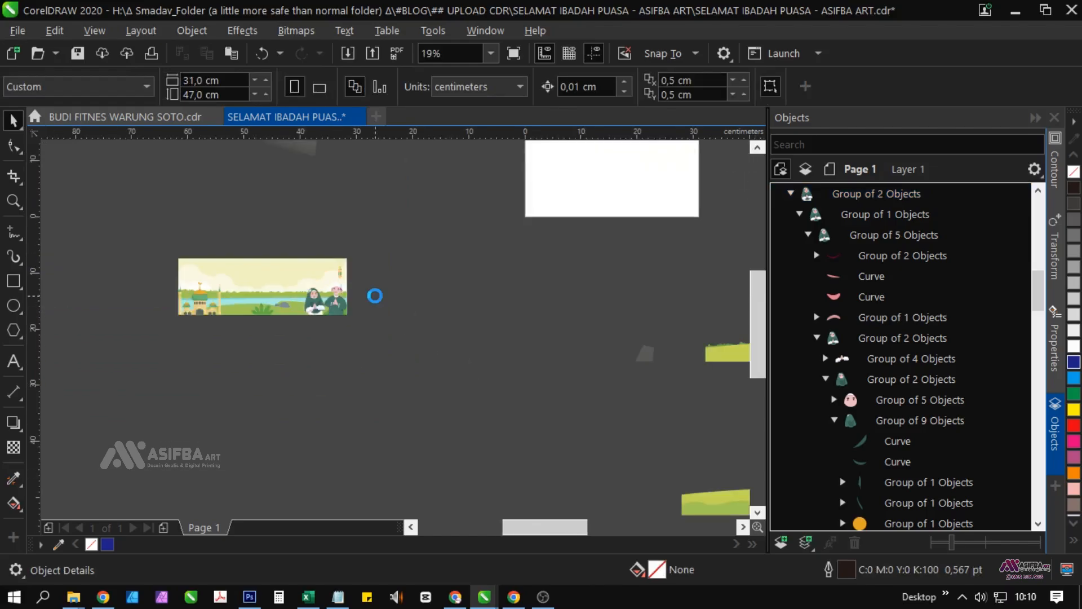
pyautogui.scroll(-1, 375, 295)
pyautogui.moveTo(561, 369); pyautogui.dragTo(493, 478)
pyautogui.moveTo(260, 327); pyautogui.dragTo(372, 341)
pyautogui.scroll(1, 143, 326)
pyautogui.moveTo(533, 305); pyautogui.dragTo(92, 304)
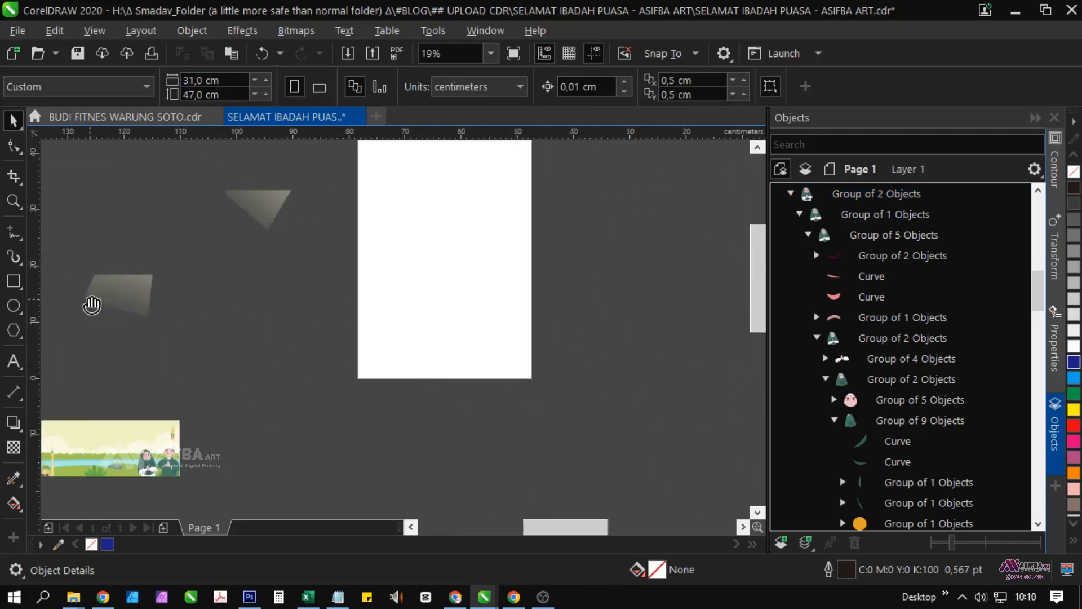
pyautogui.moveTo(662, 235); pyautogui.dragTo(449, 284)
pyautogui.moveTo(449, 283); pyautogui.dragTo(613, 359)
pyautogui.scroll(1, 228, 363)
pyautogui.scroll(1, 227, 363)
pyautogui.moveTo(279, 365); pyautogui.dragTo(280, 365)
pyautogui.rightClick(280, 365)
pyautogui.click(396, 269)
pyautogui.scroll(-3, 396, 268)
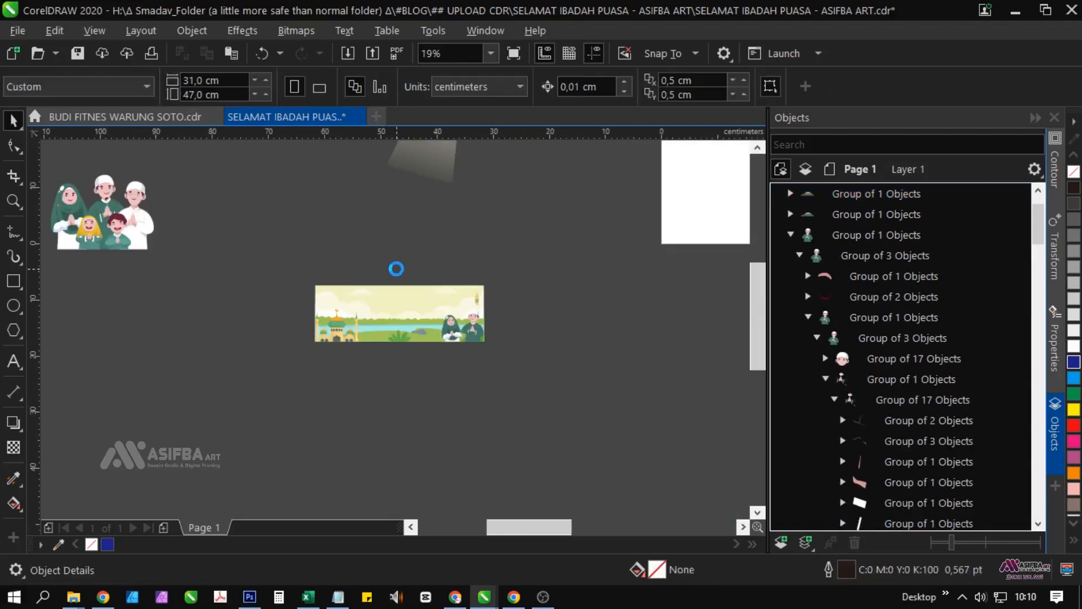
# Bring the green tree and the row of bushes from the loose artwork to just below the banner
pyautogui.moveTo(633, 377); pyautogui.dragTo(383, 316)
pyautogui.moveTo(581, 428); pyautogui.dragTo(434, 309)
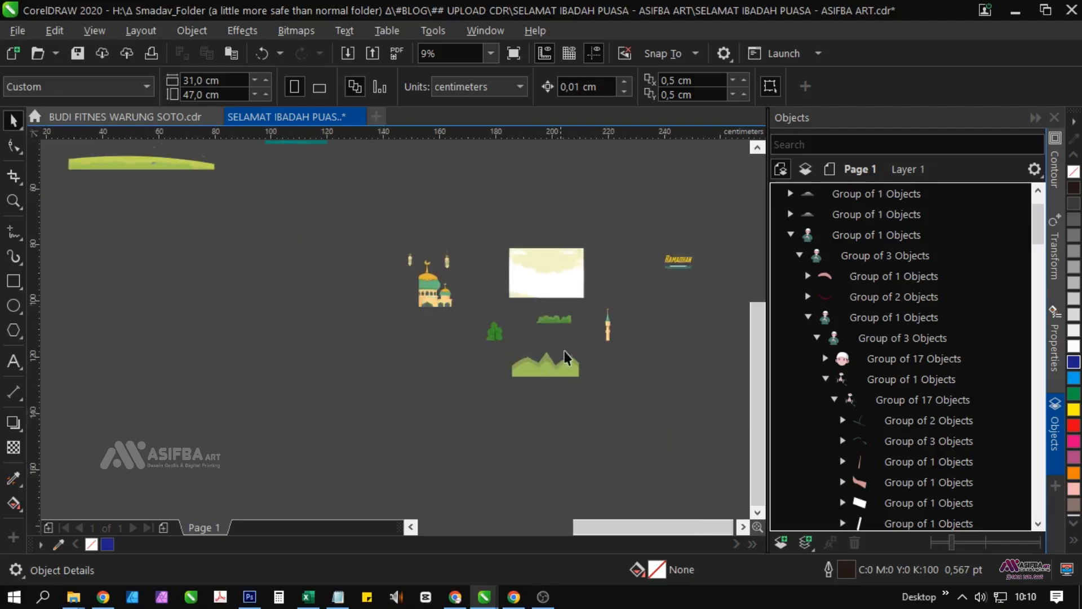
pyautogui.scroll(2, 604, 328)
pyautogui.click(626, 340)
pyautogui.scroll(-2, 623, 338)
pyautogui.moveTo(516, 348); pyautogui.dragTo(189, 310)
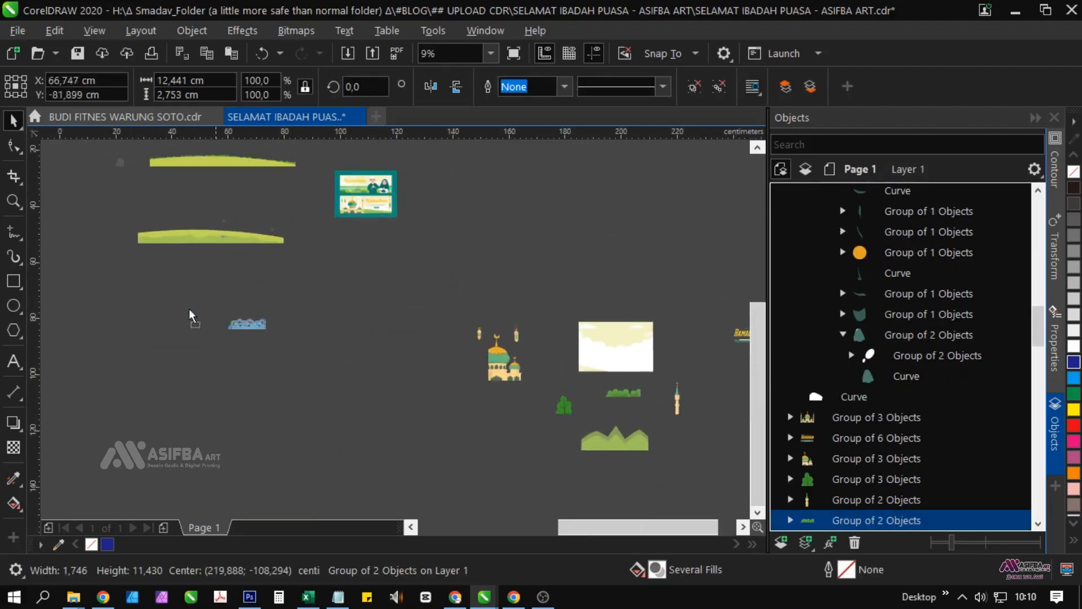
pyautogui.moveTo(564, 408); pyautogui.dragTo(79, 248)
pyautogui.moveTo(76, 251); pyautogui.dragTo(594, 422)
pyautogui.scroll(1, 588, 423)
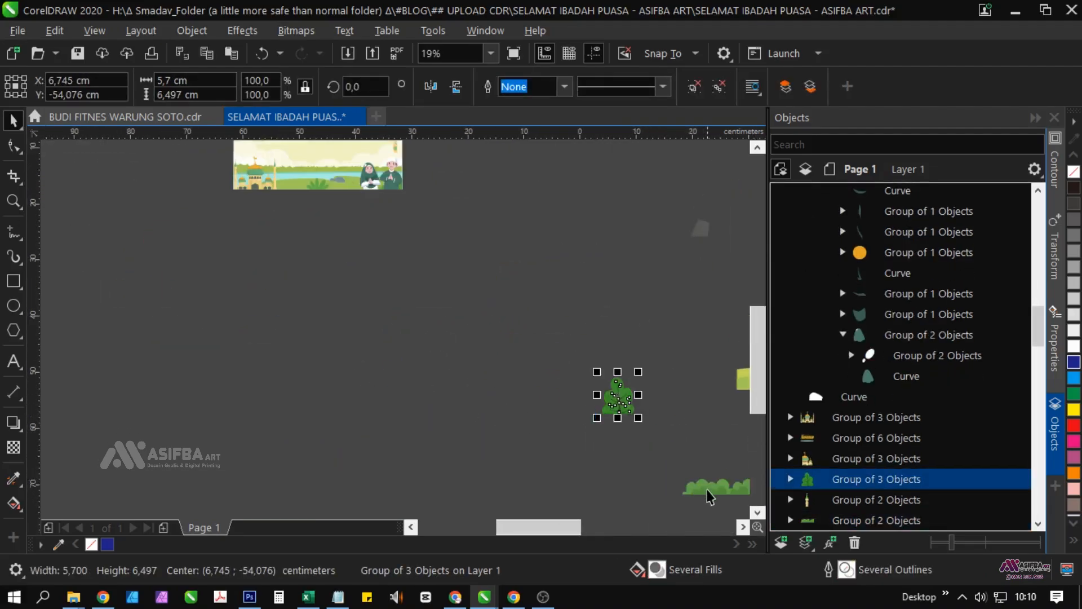
pyautogui.moveTo(709, 488); pyautogui.dragTo(389, 238)
pyautogui.moveTo(390, 238); pyautogui.dragTo(404, 326)
pyautogui.moveTo(325, 339); pyautogui.dragTo(327, 342)
pyautogui.scroll(1, 345, 386)
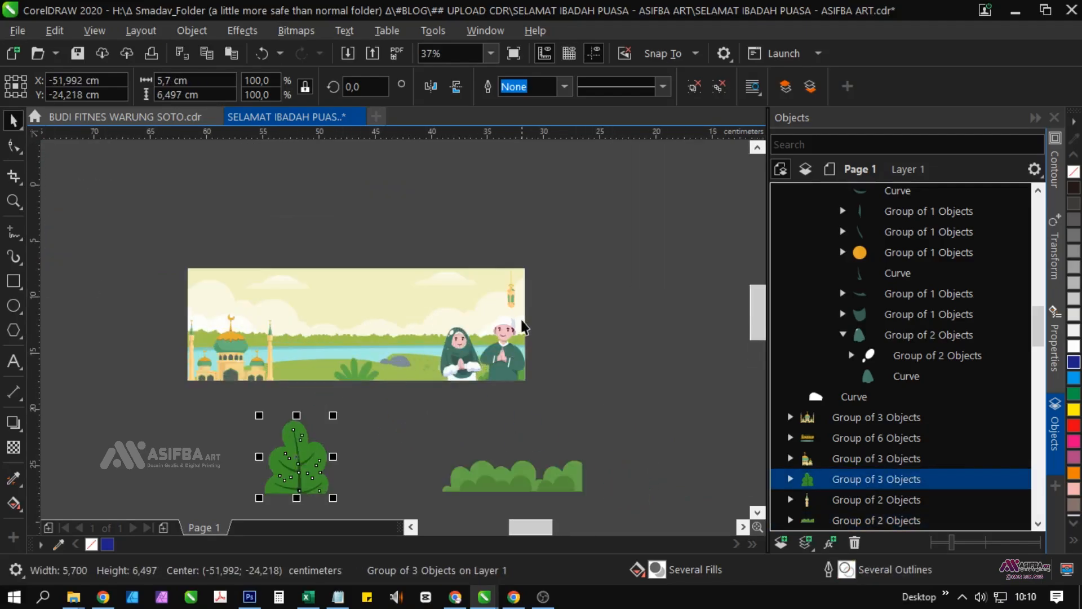
# Gather the two loose gold lanterns beside the banner and move the small hanging lantern off the banner next to them
pyautogui.click(511, 297)
pyautogui.scroll(2, 511, 297)
pyautogui.moveTo(483, 346); pyautogui.dragTo(477, 358)
pyautogui.scroll(-3, 483, 352)
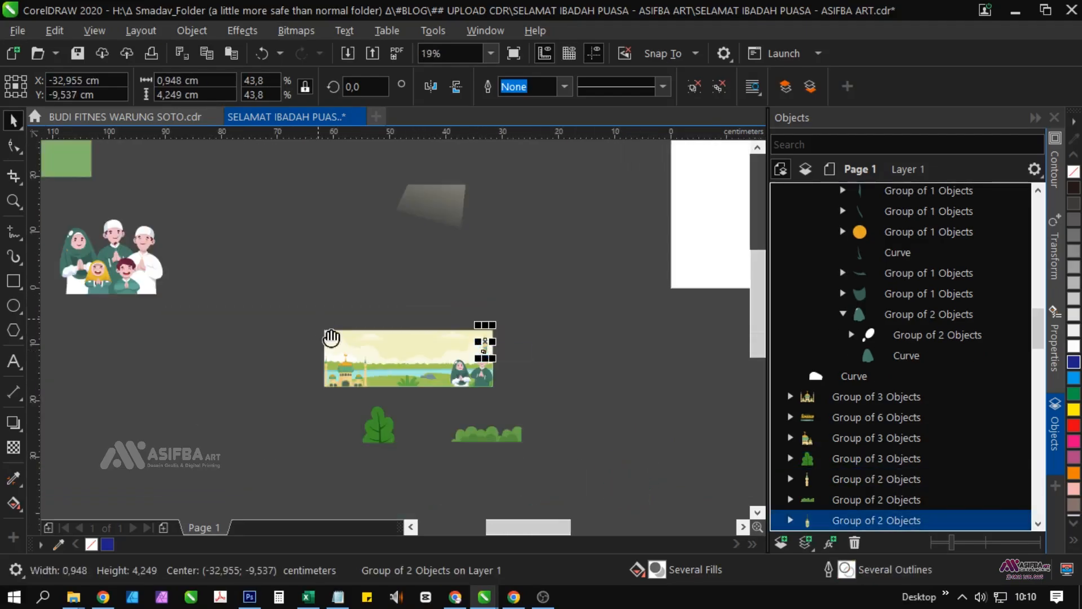
pyautogui.scroll(-1, 332, 339)
pyautogui.moveTo(332, 339); pyautogui.dragTo(358, 421)
pyautogui.moveTo(205, 468); pyautogui.dragTo(306, 438)
pyautogui.scroll(2, 140, 310)
pyautogui.click(146, 309)
pyautogui.scroll(-1, 146, 309)
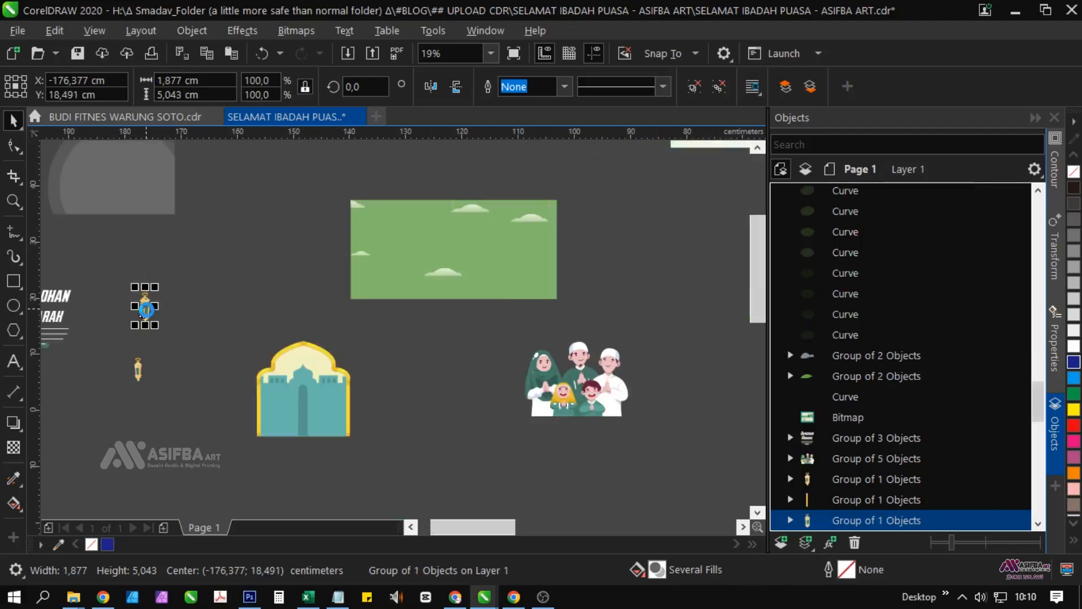
pyautogui.moveTo(635, 463); pyautogui.dragTo(636, 463)
pyautogui.moveTo(131, 370); pyautogui.dragTo(273, 401)
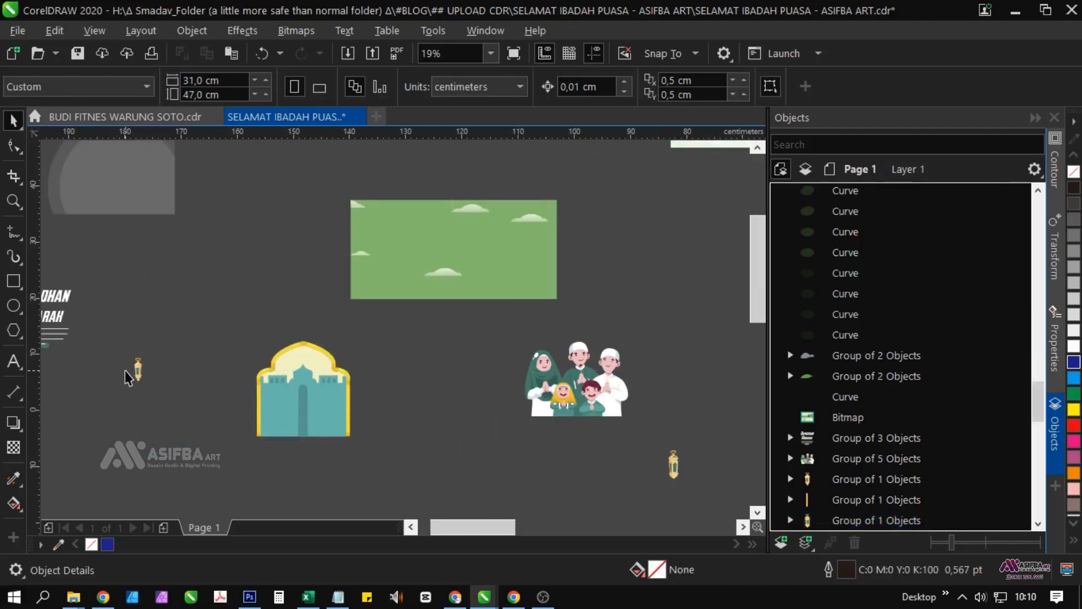
pyautogui.moveTo(136, 375); pyautogui.dragTo(274, 374)
pyautogui.scroll(2, 499, 343)
pyautogui.moveTo(500, 344); pyautogui.dragTo(591, 320)
pyautogui.scroll(-1, 591, 385)
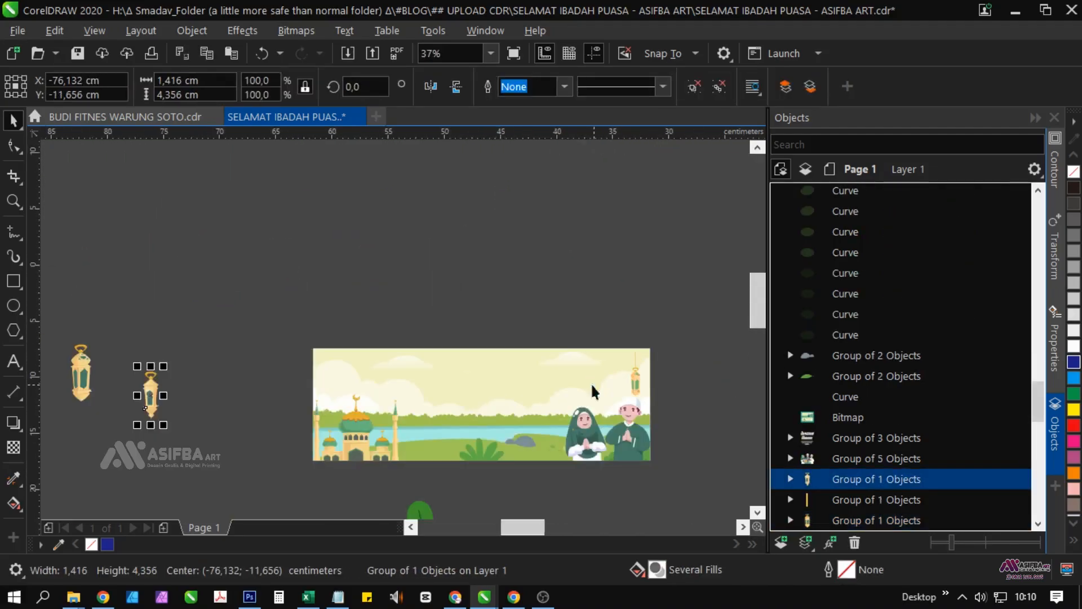
pyautogui.moveTo(635, 383); pyautogui.dragTo(212, 354)
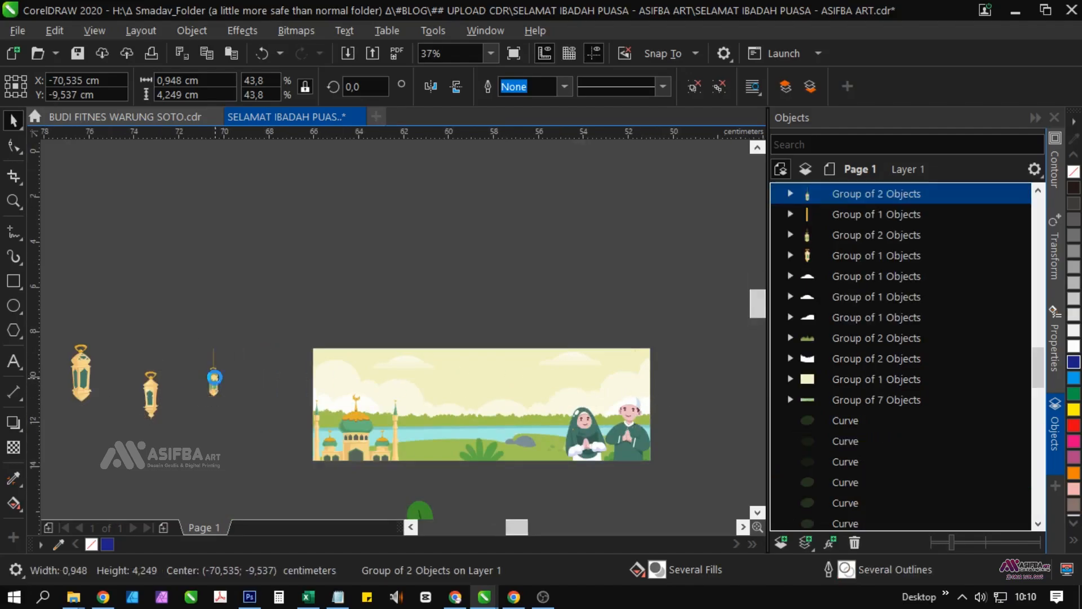
# Duplicate the small lantern's hanging string and place the copy above the middle lantern
pyautogui.scroll(2, 213, 354)
pyautogui.keyDown('ctrl'); pyautogui.click(211, 350); pyautogui.keyUp('ctrl')
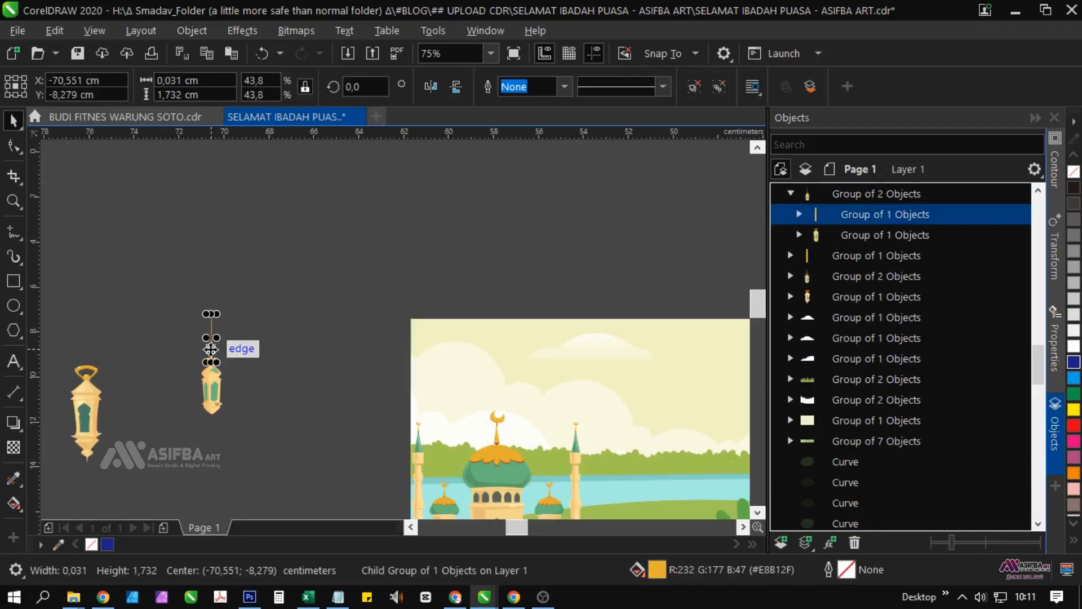
pyautogui.rightClick(327, 311)
pyautogui.click(380, 454)
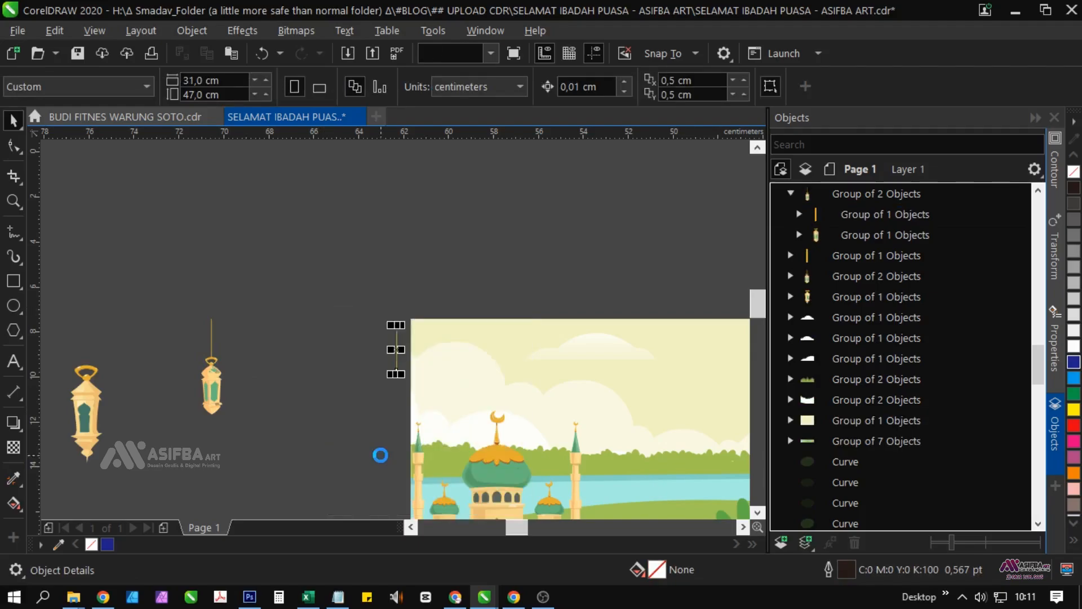
pyautogui.click(391, 359)
pyautogui.moveTo(397, 358); pyautogui.dragTo(83, 352)
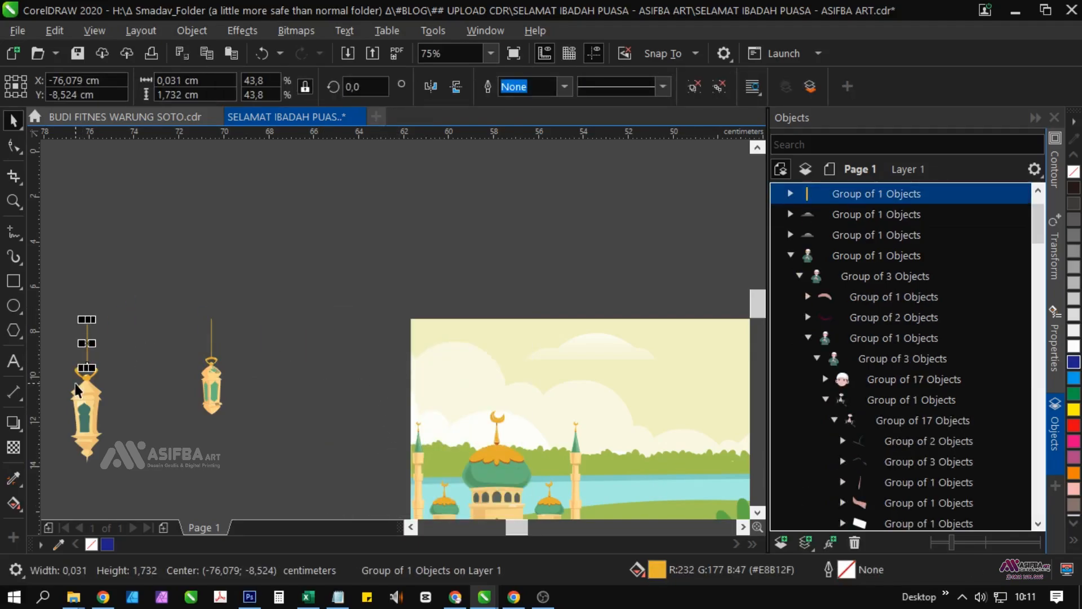
# Centre the copied string on the middle lantern's ring and lengthen it upward to about 4.1 cm
pyautogui.scroll(3, 82, 368)
pyautogui.moveTo(125, 273); pyautogui.dragTo(123, 306)
pyautogui.scroll(-1, 118, 313)
pyautogui.keyDown('shift'); pyautogui.click(109, 423); pyautogui.keyUp('shift')
pyautogui.press('c')
pyautogui.scroll(-2, 344, 381)
pyautogui.click(344, 381)
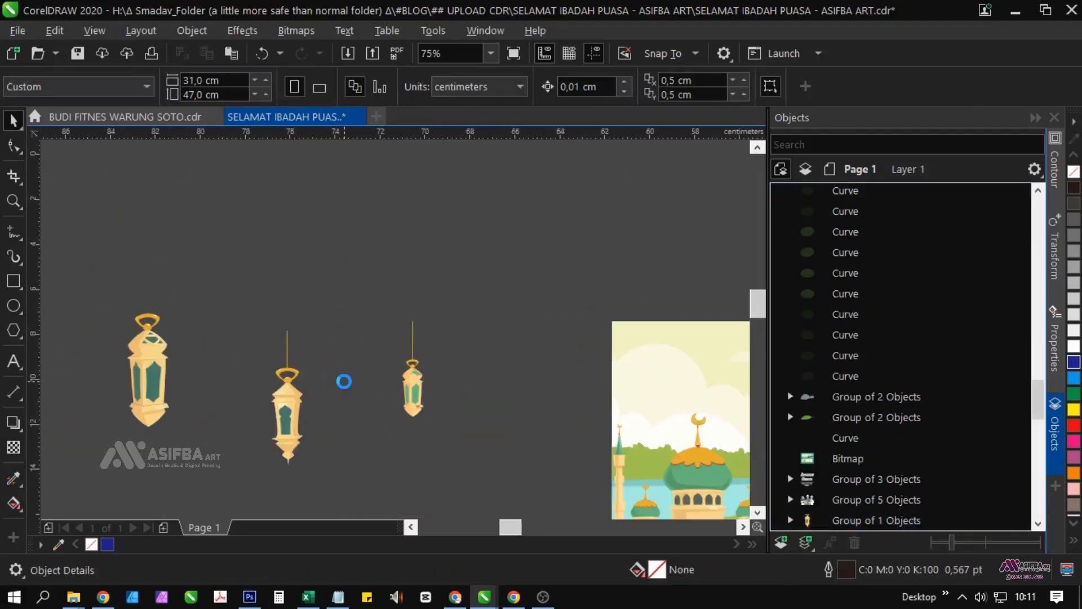
pyautogui.click(288, 356)
pyautogui.moveTo(288, 328); pyautogui.dragTo(291, 274)
pyautogui.click(337, 444)
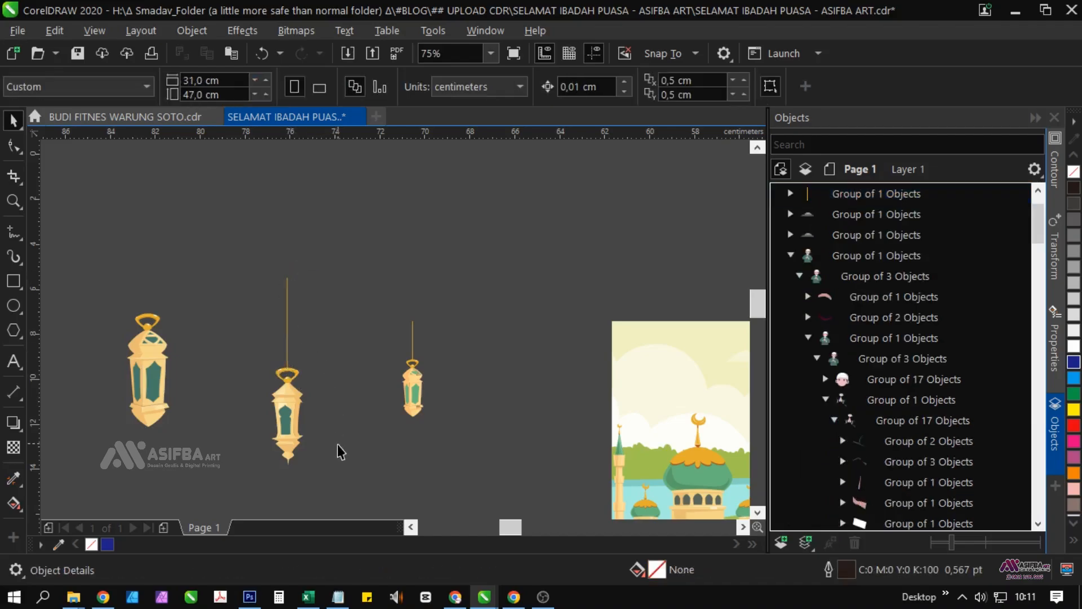
# Duplicate the middle lantern's string and centre the copy horizontally on the large lantern
pyautogui.moveTo(287, 334); pyautogui.dragTo(261, 338)
pyautogui.rightClick(261, 338)
pyautogui.keyDown('shift'); pyautogui.click(160, 379); pyautogui.keyUp('shift')
pyautogui.press('c')
pyautogui.click(201, 411)
pyautogui.scroll(2, 158, 294)
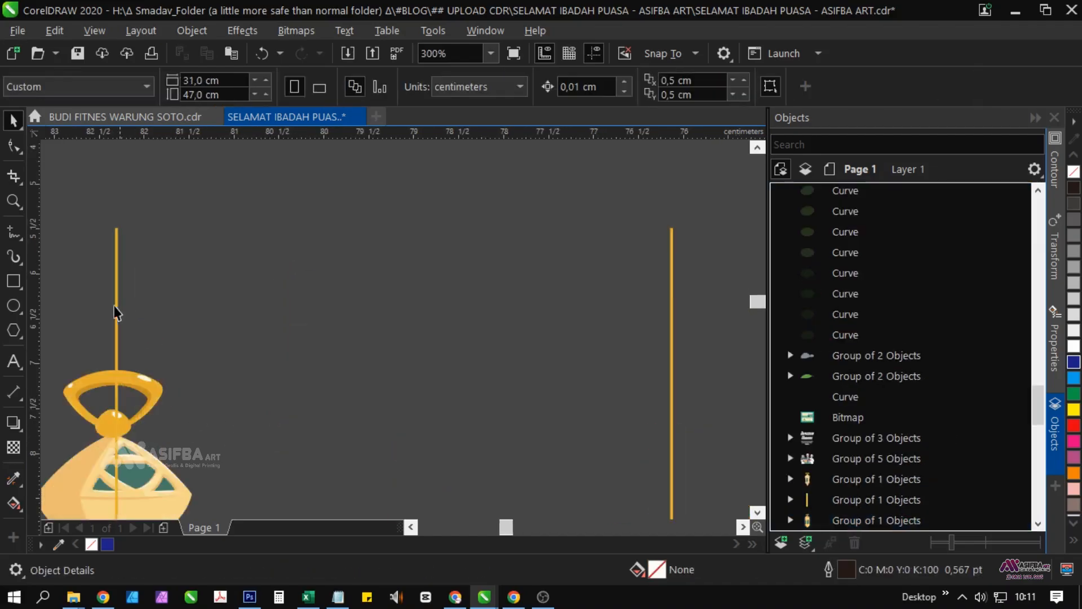
# Adjust the large lantern's string so that its lower end stops at the lantern's ring
pyautogui.click(116, 290)
pyautogui.scroll(-1, 116, 289)
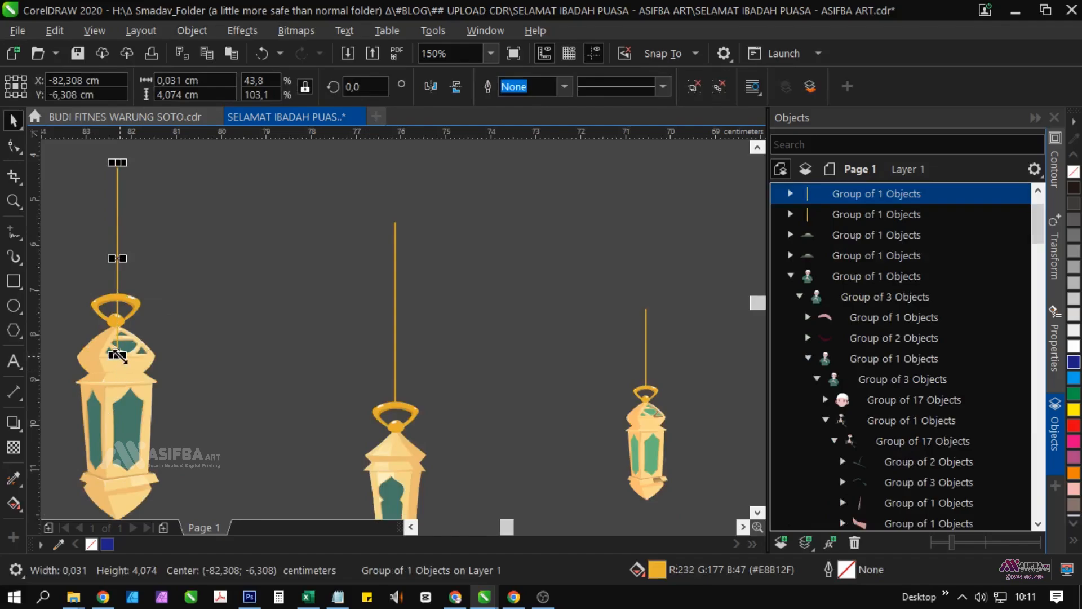
pyautogui.moveTo(116, 297); pyautogui.dragTo(116, 297)
pyautogui.scroll(-1, 116, 297)
pyautogui.scroll(1, 120, 246)
pyautogui.click(285, 314)
pyautogui.scroll(-1, 284, 314)
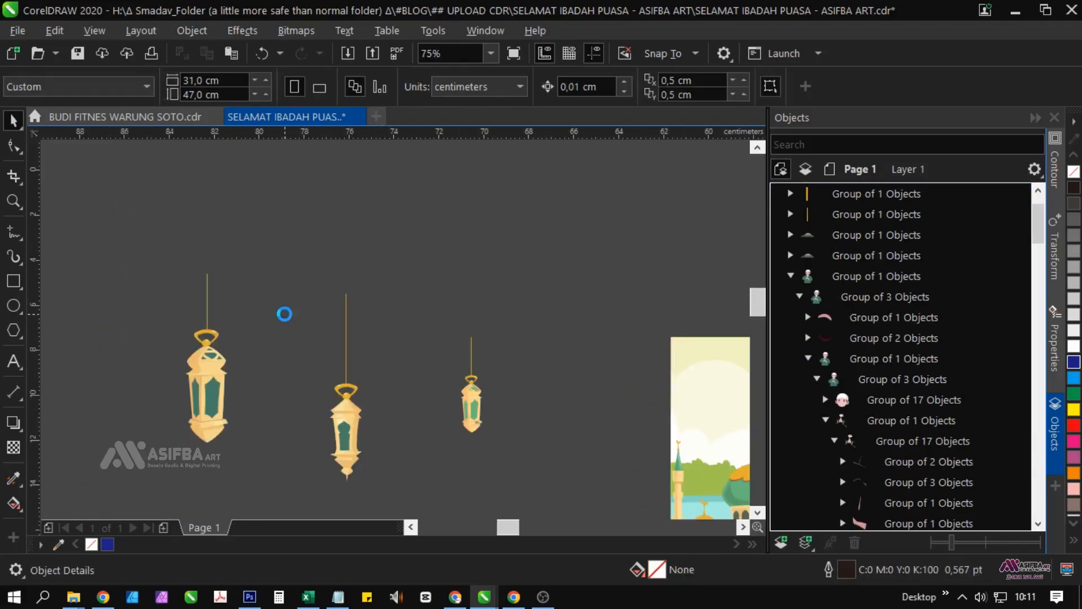
# Group the middle lantern with its string and the large lantern with its string
pyautogui.moveTo(327, 379); pyautogui.dragTo(302, 262)
pyautogui.hotkey('ctrl', 'g')
pyautogui.moveTo(137, 236); pyautogui.dragTo(271, 512)
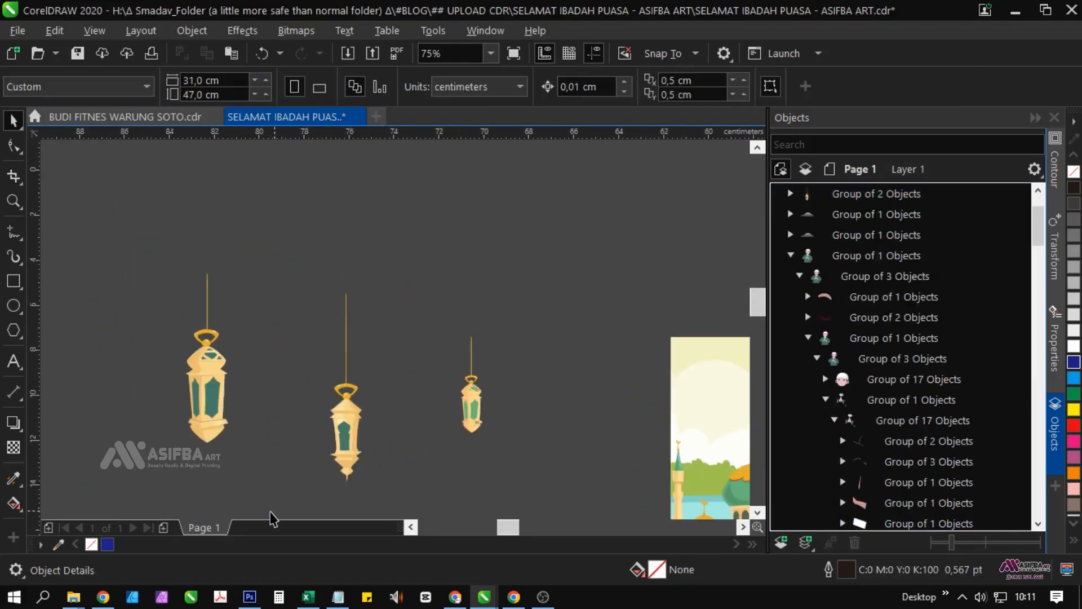
pyautogui.hotkey('ctrl', 'g')
# Move the large lantern closer to the middle one and align the tops of both
pyautogui.moveTo(259, 395); pyautogui.dragTo(268, 394)
pyautogui.keyDown('shift'); pyautogui.click(335, 439); pyautogui.keyUp('shift')
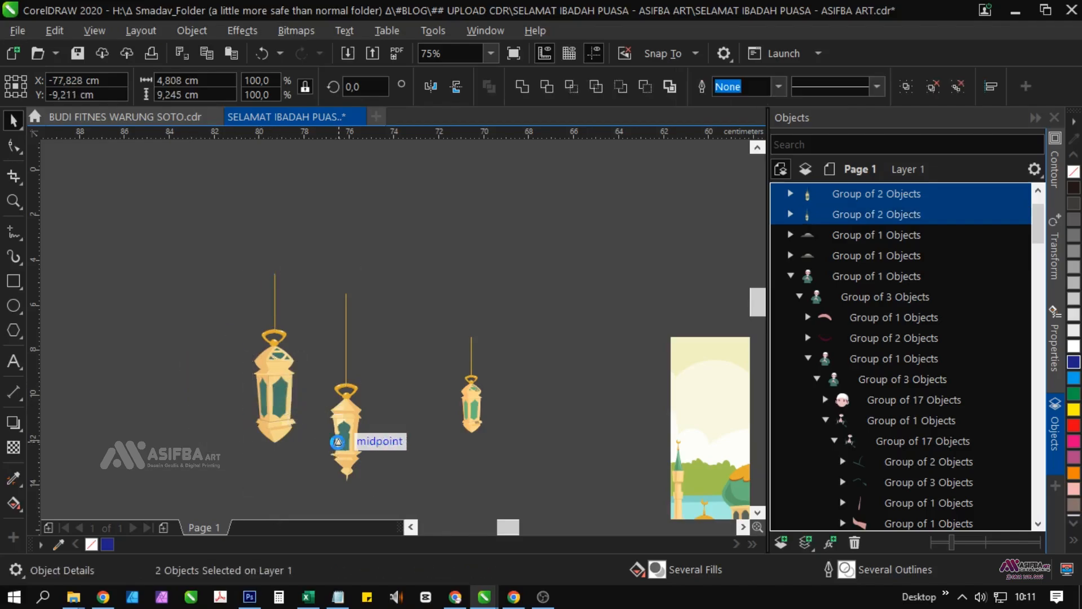
pyautogui.press('t')
pyautogui.scroll(-1, 338, 441)
pyautogui.scroll(1, 372, 476)
pyautogui.click(403, 462)
pyautogui.click(247, 408)
pyautogui.click(384, 417)
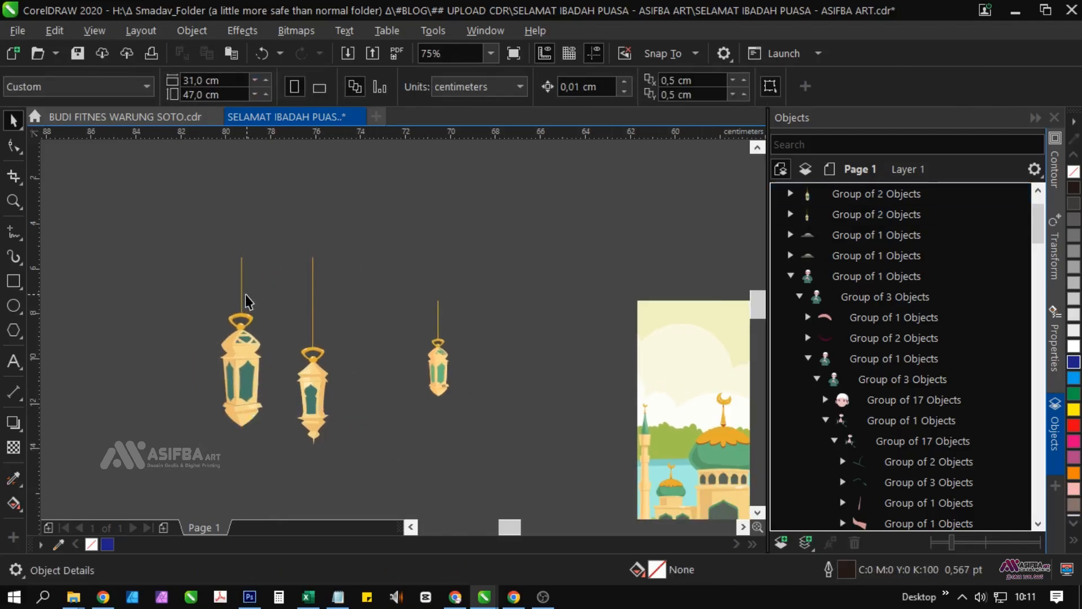
# Shorten the large lantern's string to about 1.42 cm and top-align the two lanterns again
pyautogui.keyDown('ctrl'); pyautogui.click(243, 292); pyautogui.keyUp('ctrl')
pyautogui.scroll(1, 243, 291)
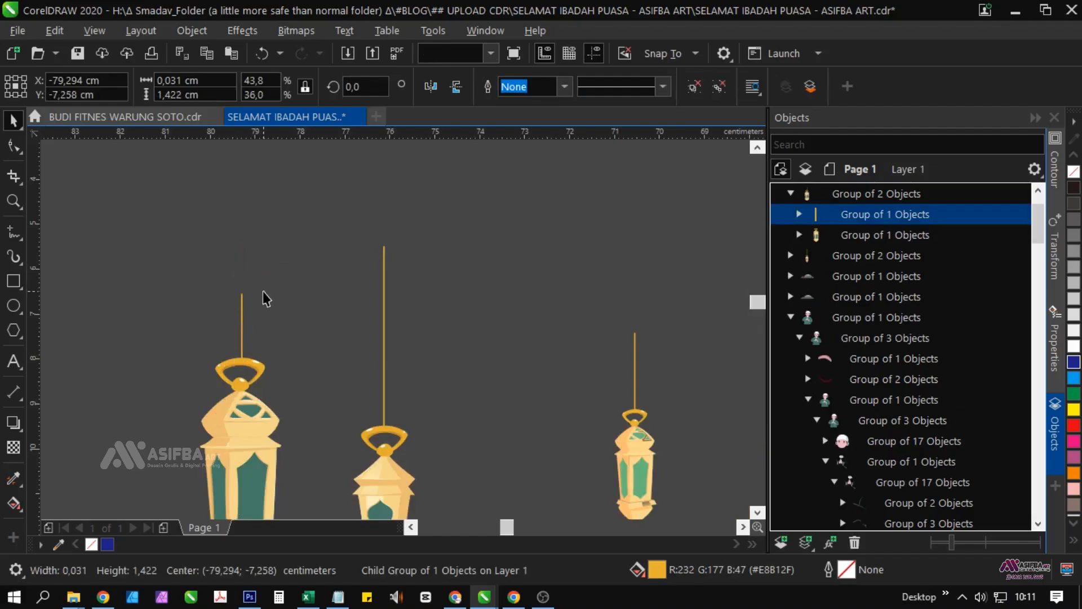
pyautogui.scroll(-1, 263, 291)
pyautogui.click(257, 383)
pyautogui.keyDown('shift'); pyautogui.click(325, 409); pyautogui.keyUp('shift')
pyautogui.moveTo(386, 453); pyautogui.dragTo(300, 394)
pyautogui.click(300, 395)
# Move both lanterns over the banner's left end and group them as a pair
pyautogui.click(227, 348)
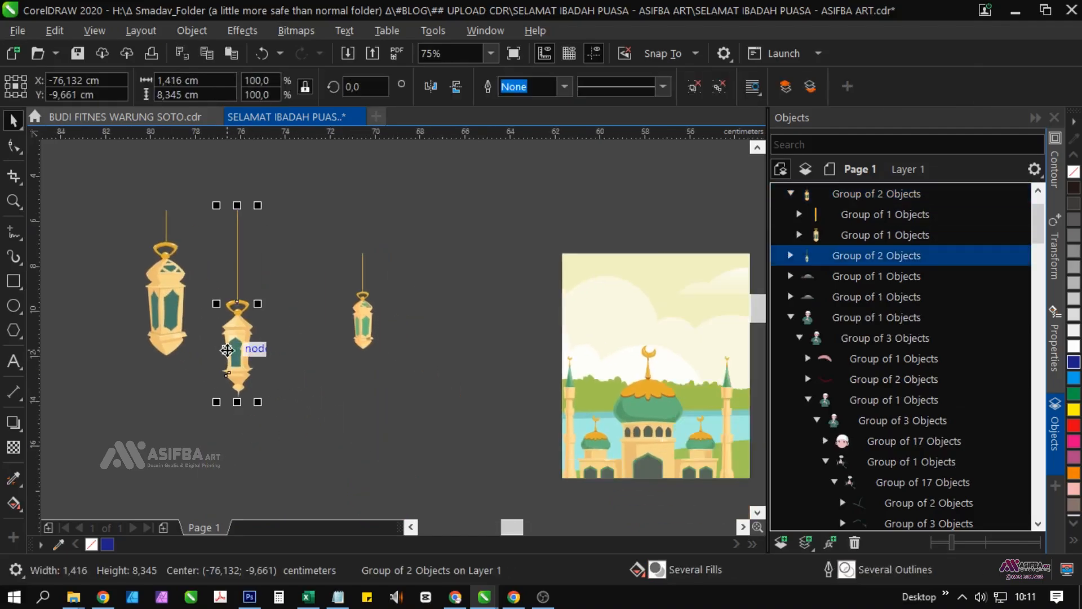
pyautogui.keyDown('shift'); pyautogui.click(161, 328); pyautogui.keyUp('shift')
pyautogui.moveTo(162, 328); pyautogui.dragTo(521, 383)
pyautogui.hotkey('ctrl', 'g')
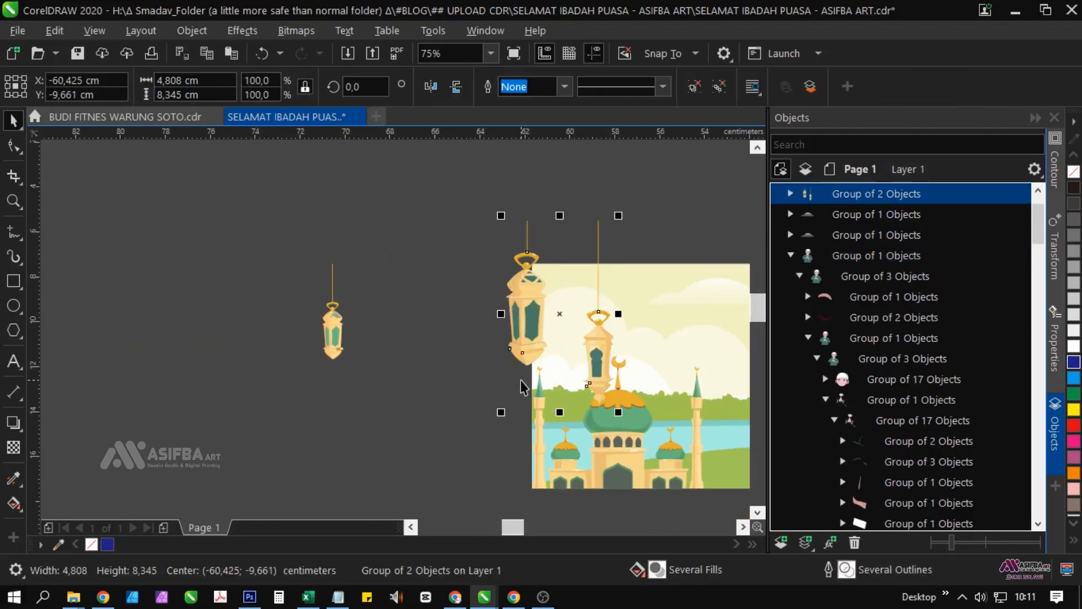
# Mirror the lantern pair horizontally and align its top with the banner background's top edge
pyautogui.hscroll(3, 523, 386)
pyautogui.click(431, 86)
pyautogui.moveTo(425, 316); pyautogui.dragTo(529, 370)
pyautogui.keyDown('shift'); pyautogui.click(569, 365); pyautogui.keyUp('shift')
pyautogui.press('t')
pyautogui.click(260, 305)
pyautogui.click(524, 327)
pyautogui.keyDown('shift'); pyautogui.click(611, 292); pyautogui.keyUp('shift')
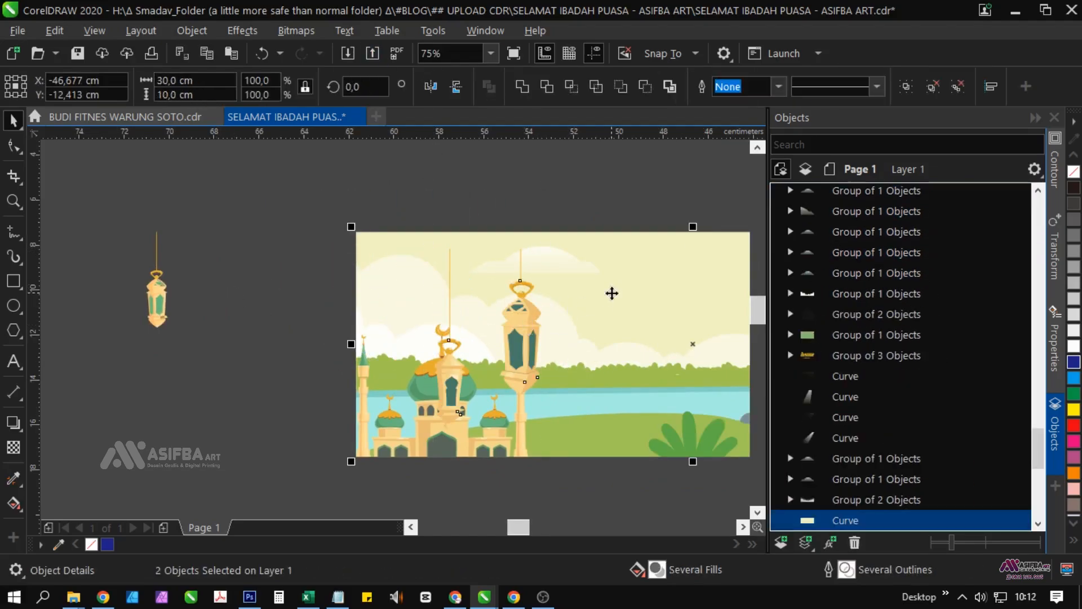
pyautogui.press('t')
pyautogui.press('Escape')
# Place the lantern pair in the banner's upper-left corner and scale it down to about 2.25 × 3.9 cm
pyautogui.click(522, 313)
pyautogui.moveTo(546, 425); pyautogui.dragTo(361, 313)
pyautogui.scroll(2, 495, 313)
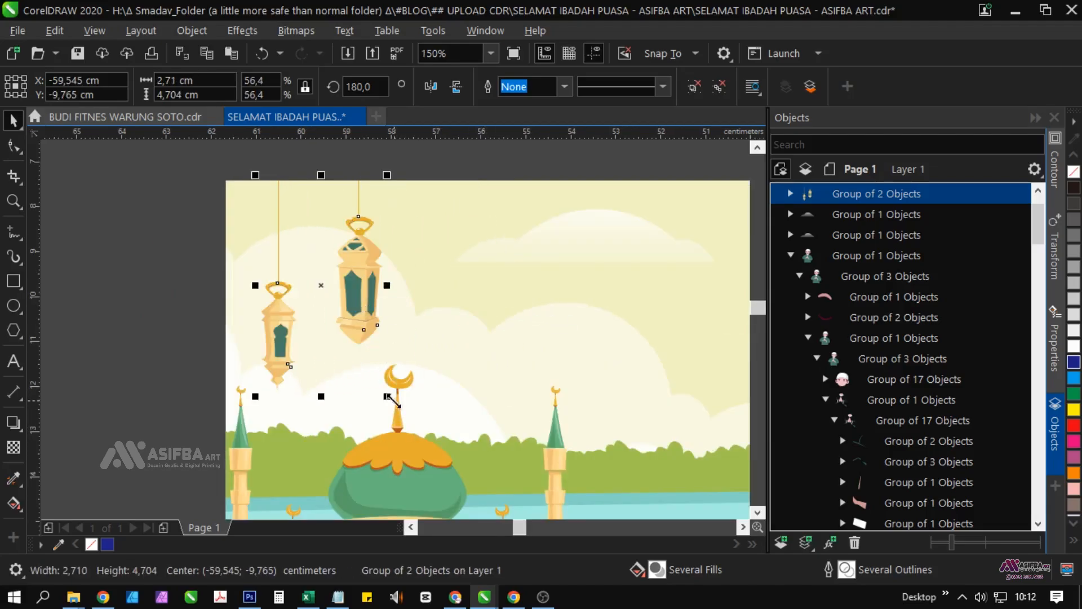
pyautogui.scroll(-2, 226, 333)
pyautogui.click(204, 330)
pyautogui.click(231, 256)
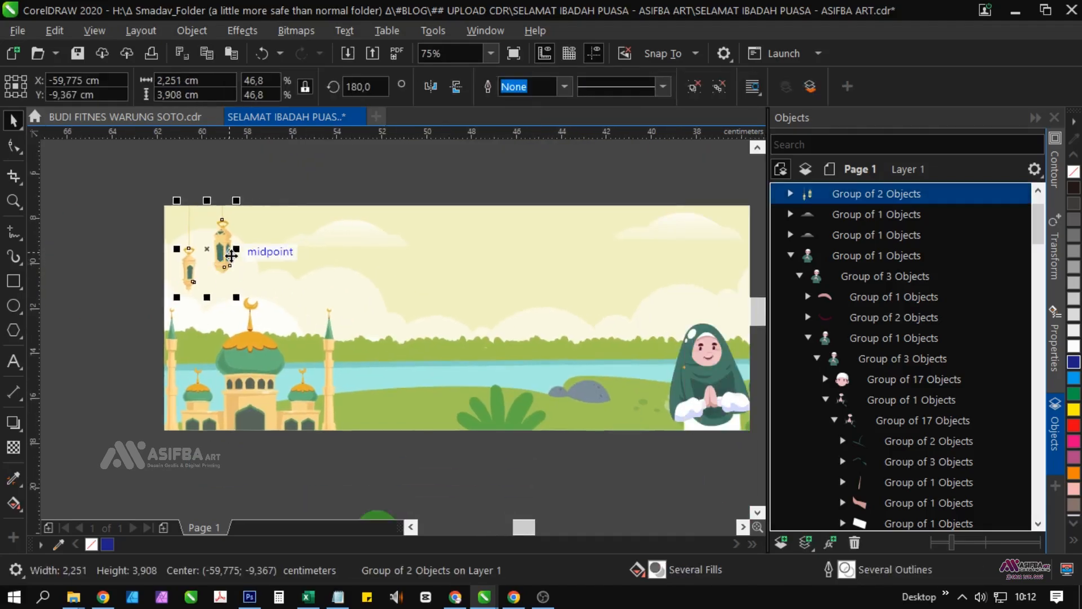
# Duplicate the lantern pair, mirror the copy horizontally and place it in the banner's upper-right corner
pyautogui.moveTo(398, 270); pyautogui.dragTo(398, 271)
pyautogui.rightClick(398, 271)
pyautogui.click(431, 88)
pyautogui.moveTo(491, 245); pyautogui.dragTo(268, 241)
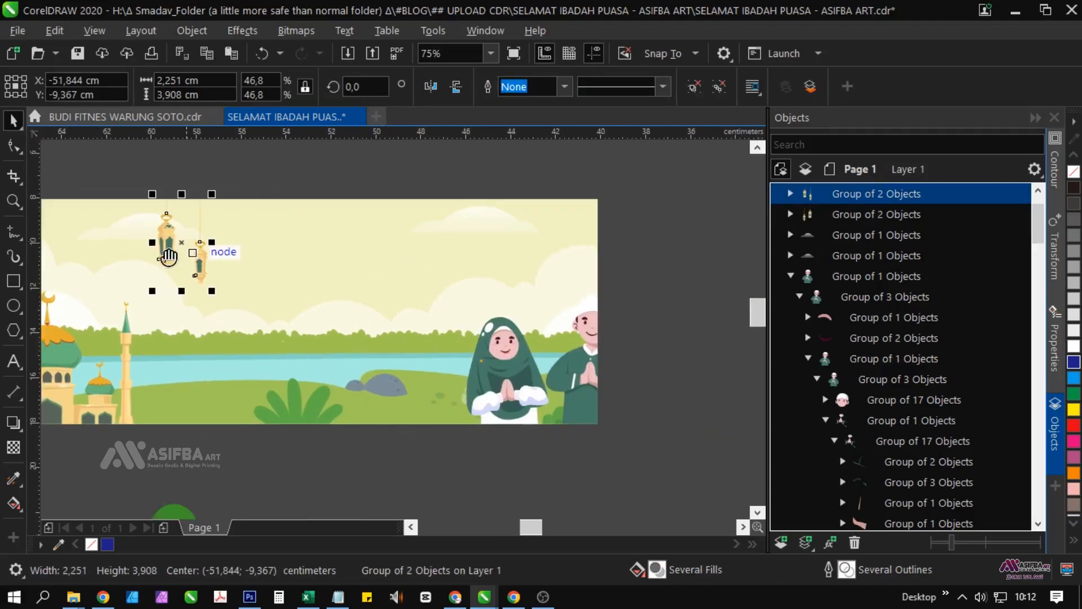
pyautogui.moveTo(174, 260); pyautogui.dragTo(586, 288)
pyautogui.scroll(-1, 575, 267)
pyautogui.click(534, 361)
pyautogui.scroll(2, 554, 251)
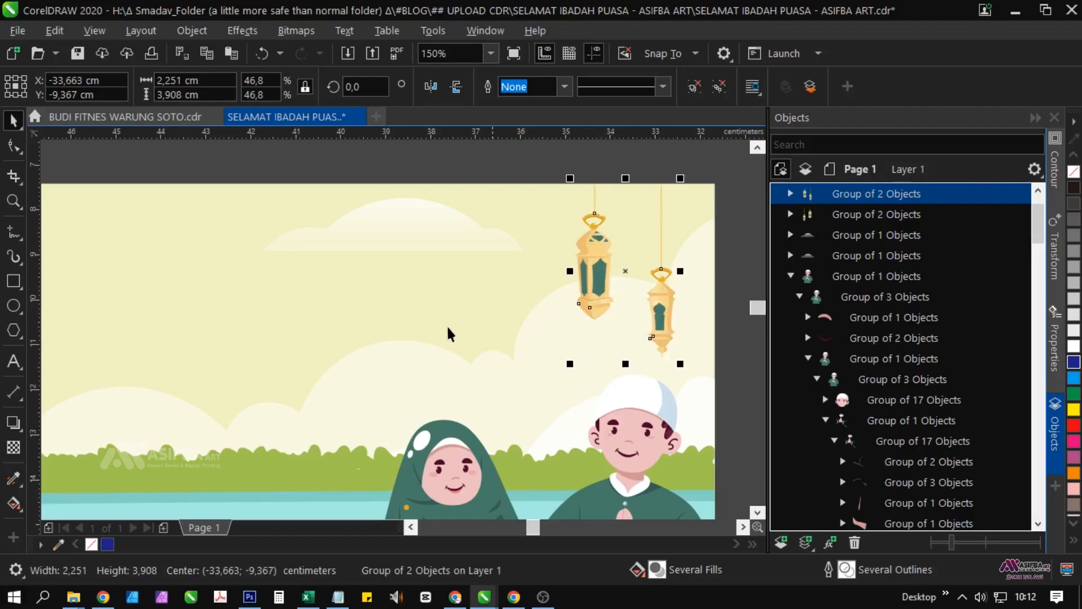
# Bring the two slanted light rays onto the banner as one group scaled down to about 23.5 × 13.7 cm
pyautogui.scroll(-3, 444, 327)
pyautogui.click(430, 412)
pyautogui.scroll(-1, 437, 414)
pyautogui.moveTo(460, 277); pyautogui.dragTo(468, 333)
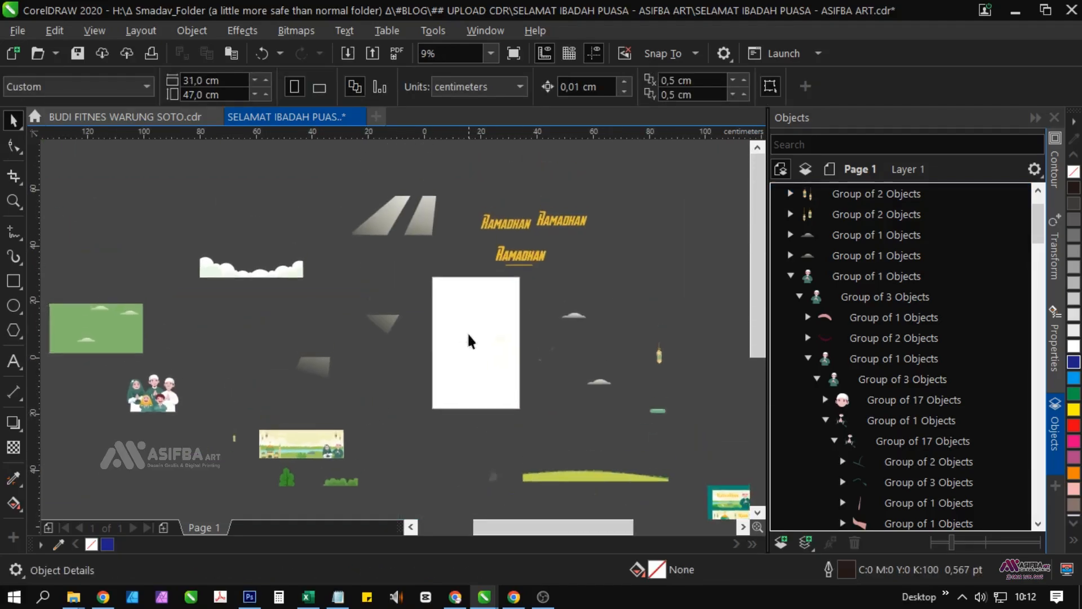
pyautogui.click(422, 215)
pyautogui.keyDown('shift'); pyautogui.click(383, 220); pyautogui.keyUp('shift')
pyautogui.moveTo(383, 219); pyautogui.dragTo(297, 437)
pyautogui.scroll(1, 296, 461)
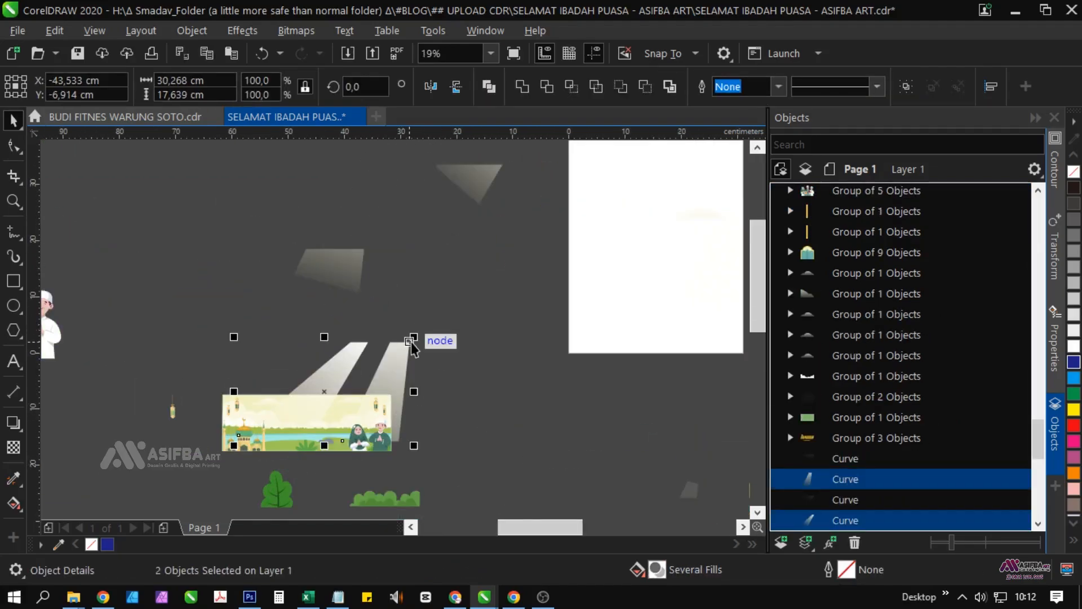
pyautogui.moveTo(376, 346); pyautogui.dragTo(377, 354)
pyautogui.hotkey('ctrl', 'g')
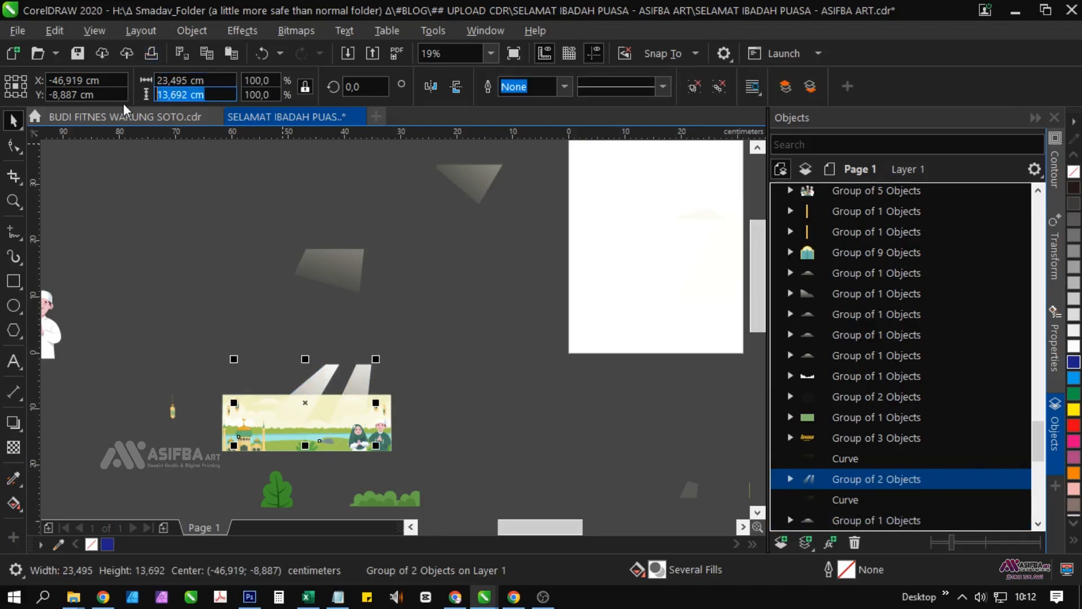
# Resize the light-ray group to the banner's height and align its top with the banner background
pyautogui.press('Return')
pyautogui.moveTo(185, 351); pyautogui.dragTo(208, 301)
pyautogui.scroll(2, 299, 383)
pyautogui.keyDown('shift'); pyautogui.click(184, 254); pyautogui.keyUp('shift')
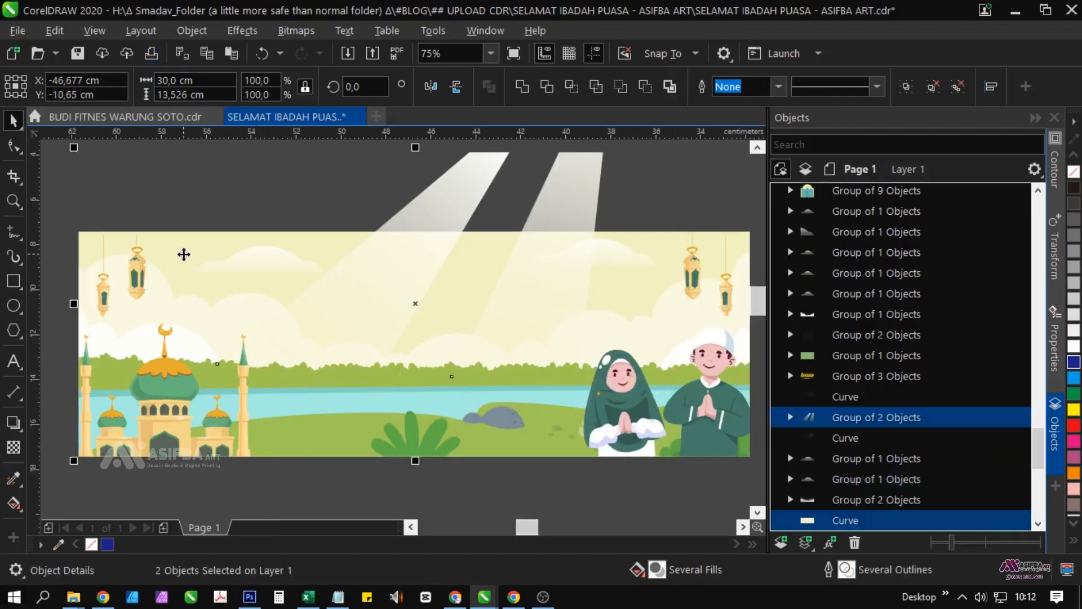
pyautogui.press('t')
pyautogui.press('Escape')
pyautogui.scroll(-2, 483, 290)
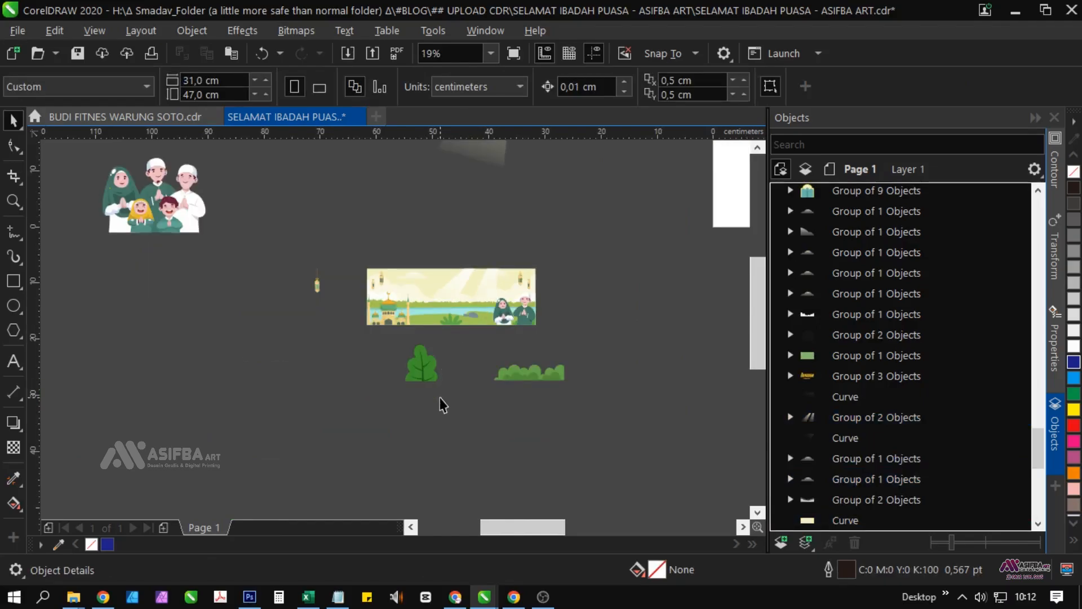
# Move the green tree beside the banner's lower-left corner
pyautogui.scroll(2, 417, 389)
pyautogui.click(440, 418)
pyautogui.moveTo(439, 418); pyautogui.dragTo(450, 453)
pyautogui.moveTo(459, 482); pyautogui.dragTo(146, 416)
pyautogui.scroll(-1, 141, 411)
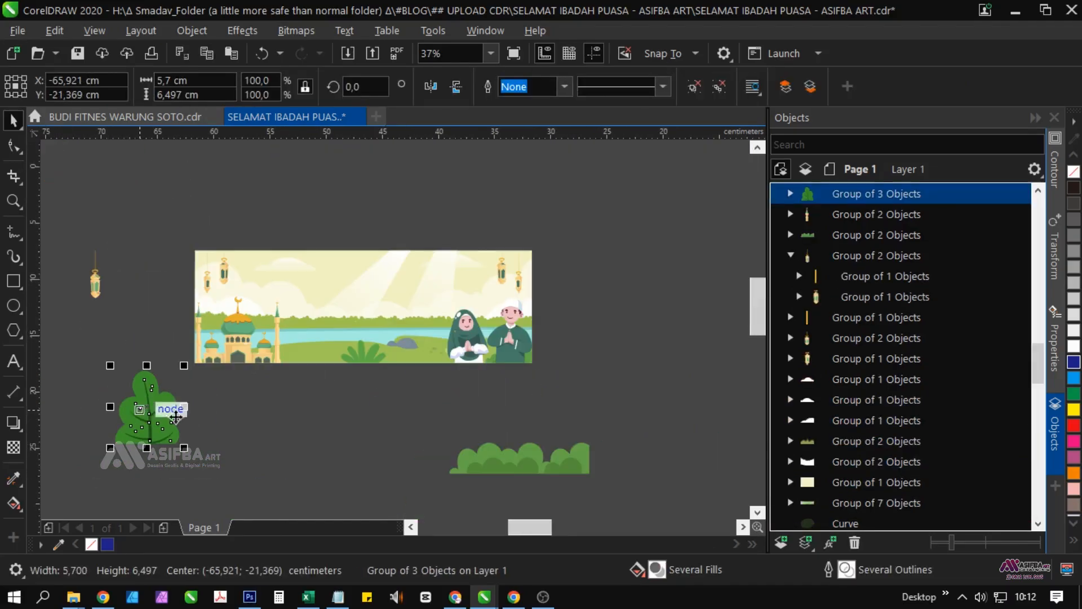
# Move the green bush strip onto the banner's lower-left corner behind the mosque and resize it to fit there
pyautogui.click(520, 459)
pyautogui.moveTo(375, 432); pyautogui.dragTo(209, 334)
pyautogui.scroll(2, 283, 359)
pyautogui.moveTo(387, 299); pyautogui.dragTo(350, 320)
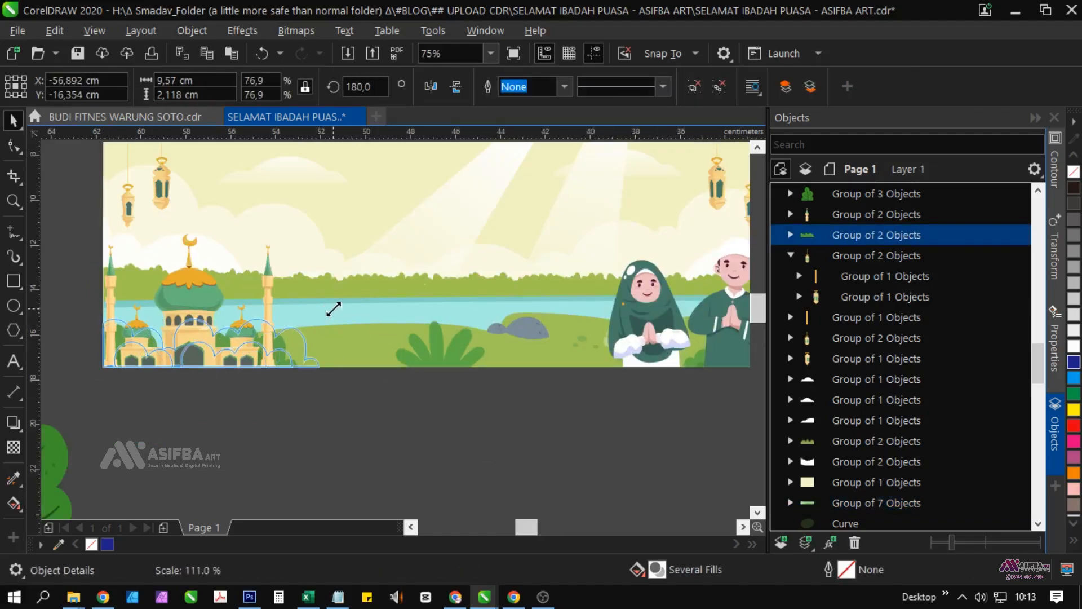
pyautogui.click(283, 421)
pyautogui.moveTo(283, 421); pyautogui.dragTo(346, 360)
pyautogui.scroll(-1, 346, 360)
# Scale the green tree down to about 2.4 × 2.7 cm and move it beside the woman on the banner
pyautogui.click(231, 401)
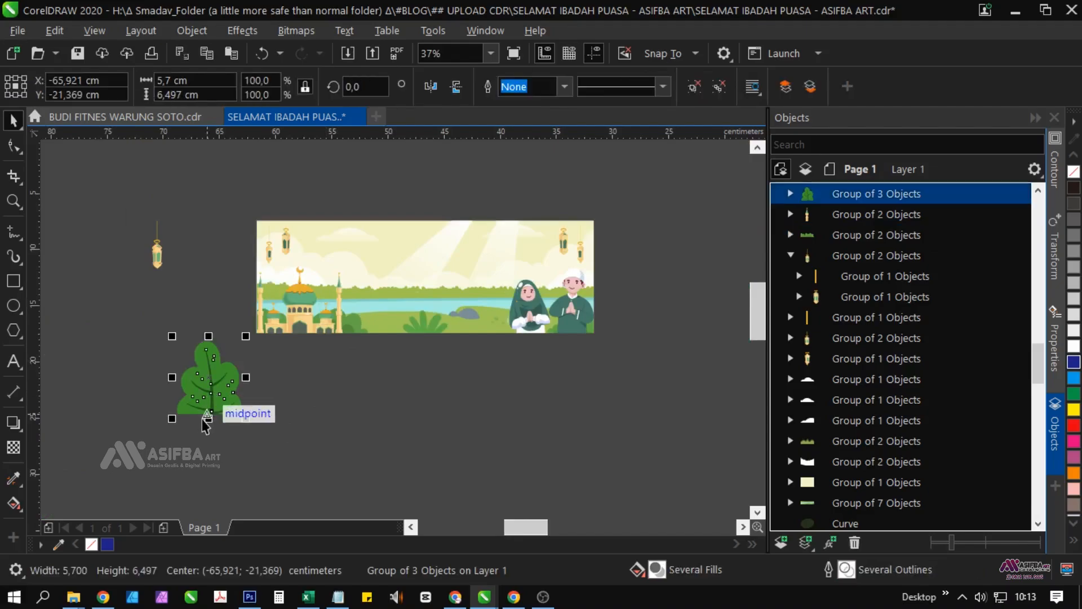
pyautogui.moveTo(209, 415); pyautogui.dragTo(450, 411)
pyautogui.moveTo(532, 392); pyautogui.dragTo(502, 406)
pyautogui.moveTo(456, 343); pyautogui.dragTo(419, 367)
pyautogui.scroll(1, 395, 375)
pyautogui.moveTo(411, 443); pyautogui.dragTo(535, 304)
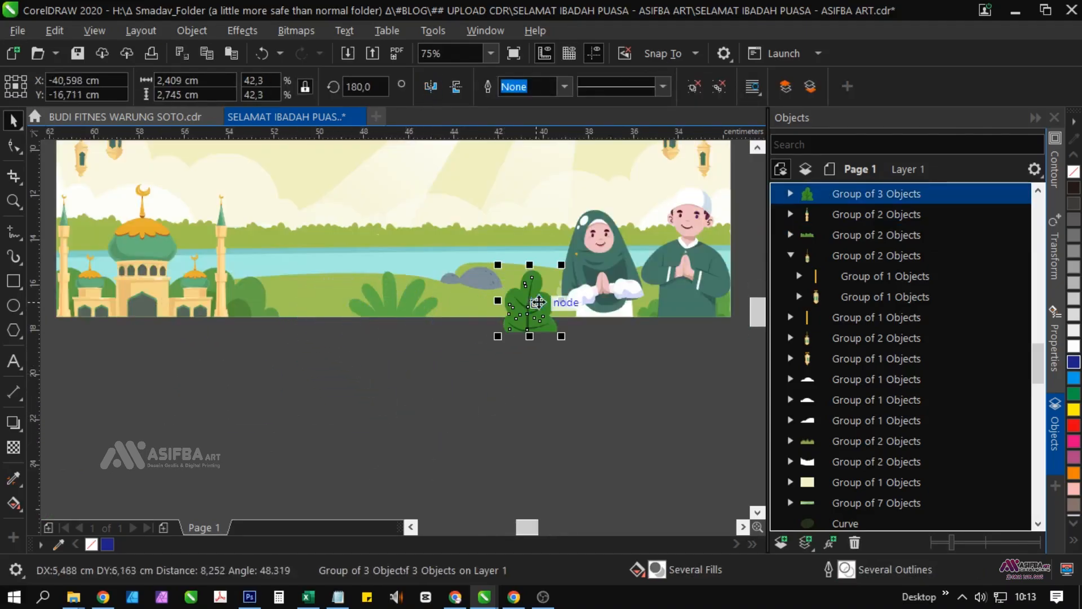
# Align the small tree with the bottom of the landscape and tuck it partly behind the woman
pyautogui.moveTo(644, 316); pyautogui.dragTo(427, 396)
pyautogui.moveTo(284, 428); pyautogui.dragTo(452, 424)
pyautogui.keyDown('shift'); pyautogui.click(349, 339); pyautogui.keyUp('shift')
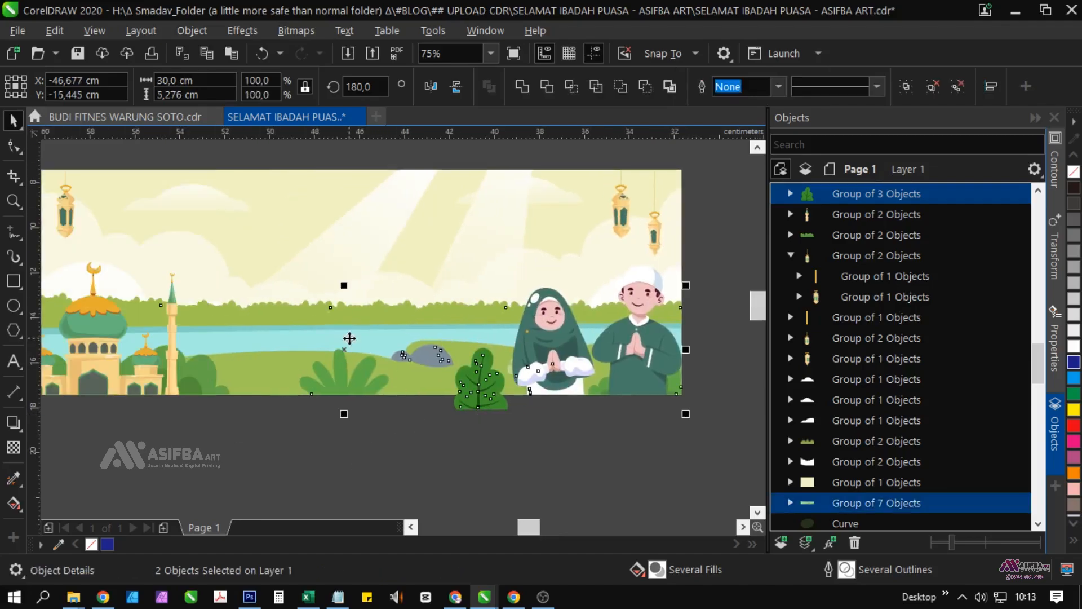
pyautogui.click(405, 429)
pyautogui.click(489, 375)
pyautogui.scroll(1, 489, 376)
pyautogui.moveTo(483, 384); pyautogui.dragTo(510, 378)
pyautogui.scroll(-1, 506, 377)
# Bring a small white cloud from the green backdrop over to the area just above the banner
pyautogui.click(489, 416)
pyautogui.scroll(-1, 524, 437)
pyautogui.moveTo(548, 456); pyautogui.dragTo(483, 409)
pyautogui.scroll(-1, 484, 409)
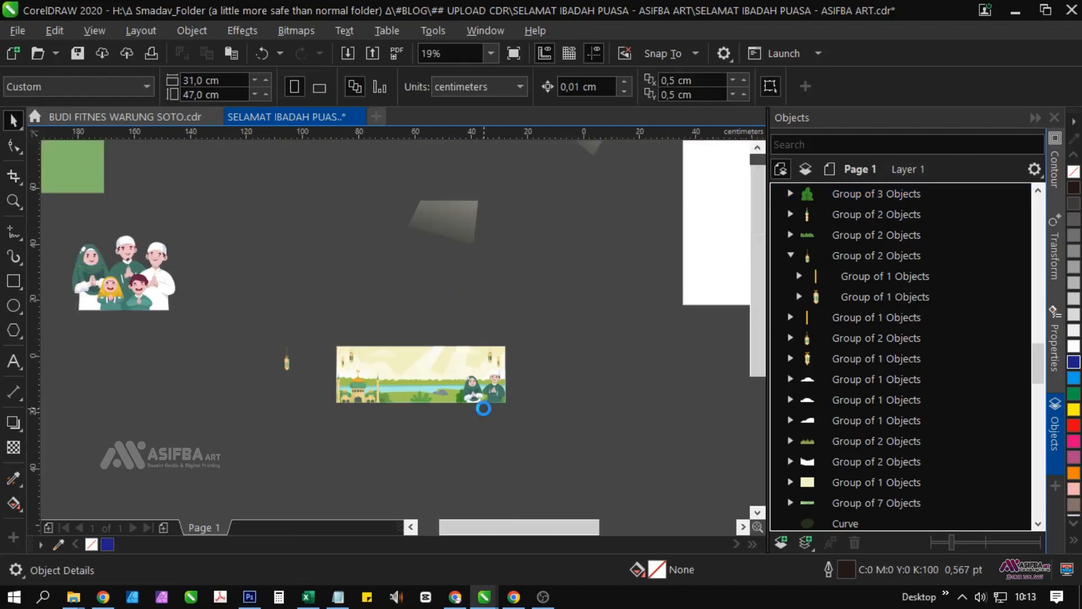
pyautogui.scroll(-1, 325, 381)
pyautogui.scroll(2, 223, 322)
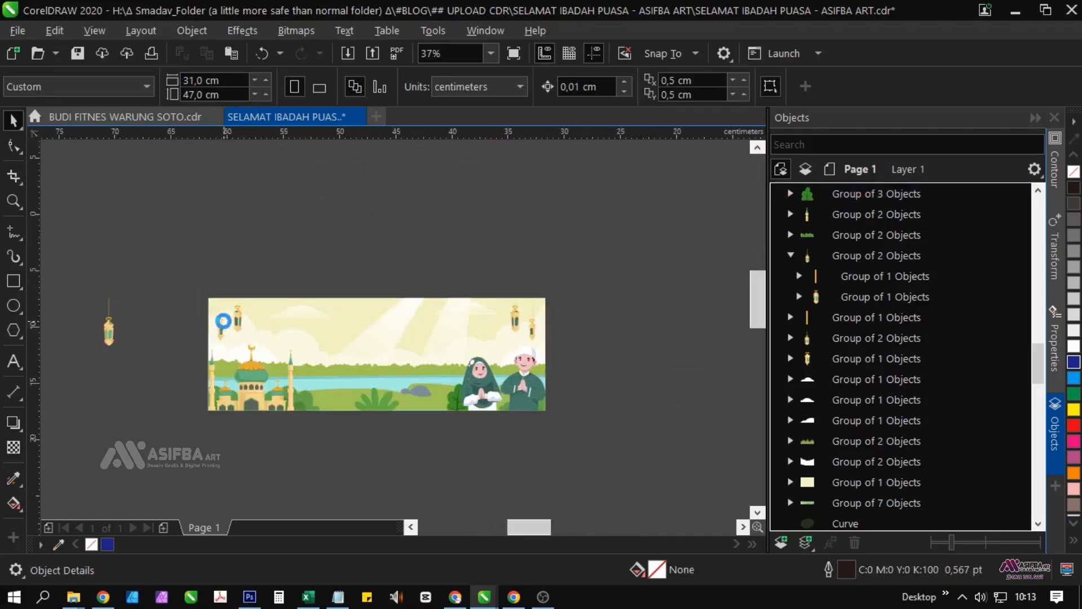
pyautogui.moveTo(649, 476); pyautogui.dragTo(528, 448)
pyautogui.scroll(-2, 477, 388)
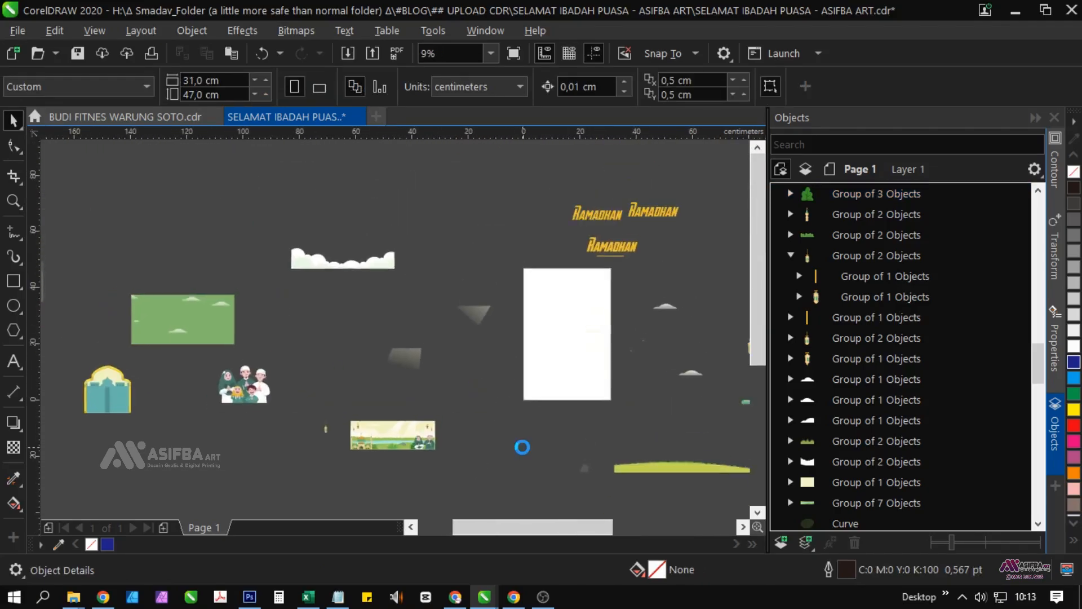
pyautogui.scroll(2, 181, 334)
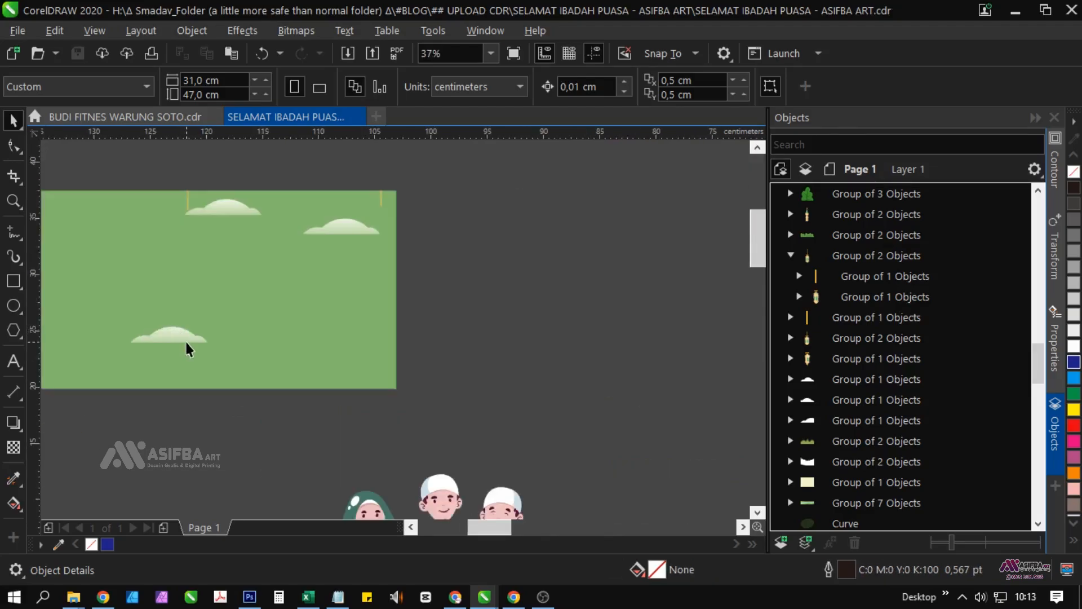
pyautogui.click(186, 342)
pyautogui.scroll(-1, 186, 343)
pyautogui.moveTo(186, 342); pyautogui.dragTo(383, 355)
pyautogui.moveTo(541, 362); pyautogui.dragTo(541, 361)
pyautogui.scroll(2, 540, 398)
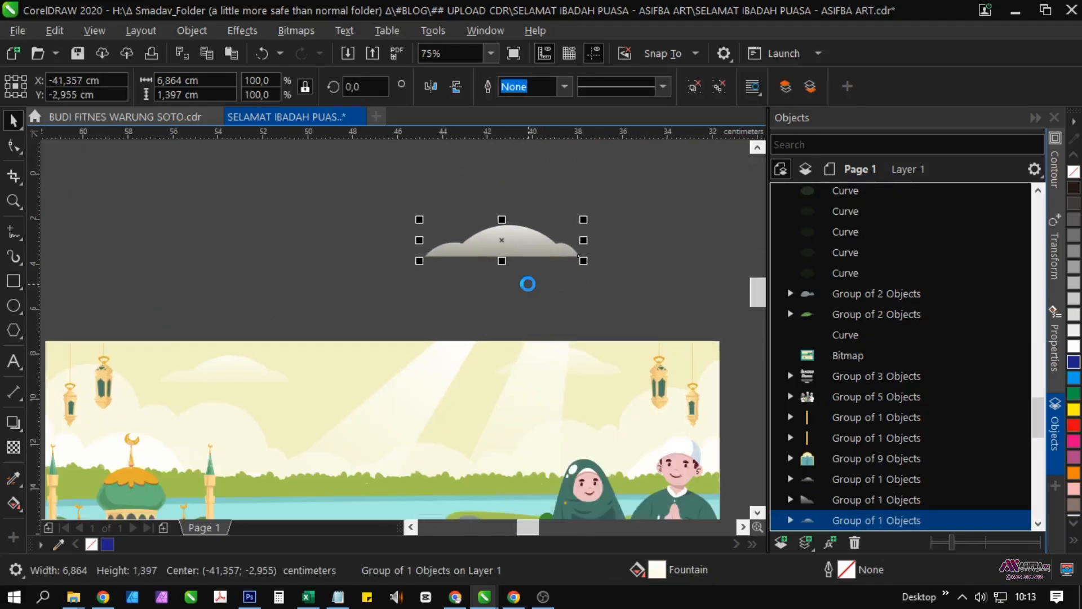
# Scale the cloud down to about 4.9 × 1 cm and place it in the banner's sky between the existing left and right clouds
pyautogui.moveTo(429, 372)
pyautogui.mouseDown()
pyautogui.moveTo(411, 395)
pyautogui.moveTo(425, 369)
pyautogui.mouseUp()
pyautogui.scroll(1, 366, 389)
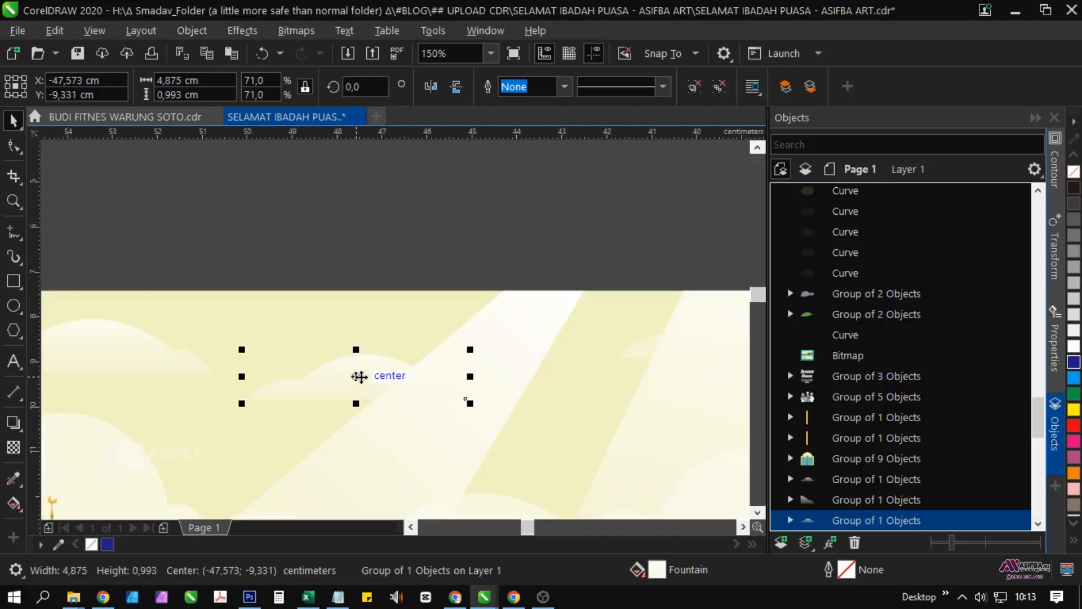
pyautogui.moveTo(359, 377); pyautogui.dragTo(251, 388)
pyautogui.scroll(-1, 235, 388)
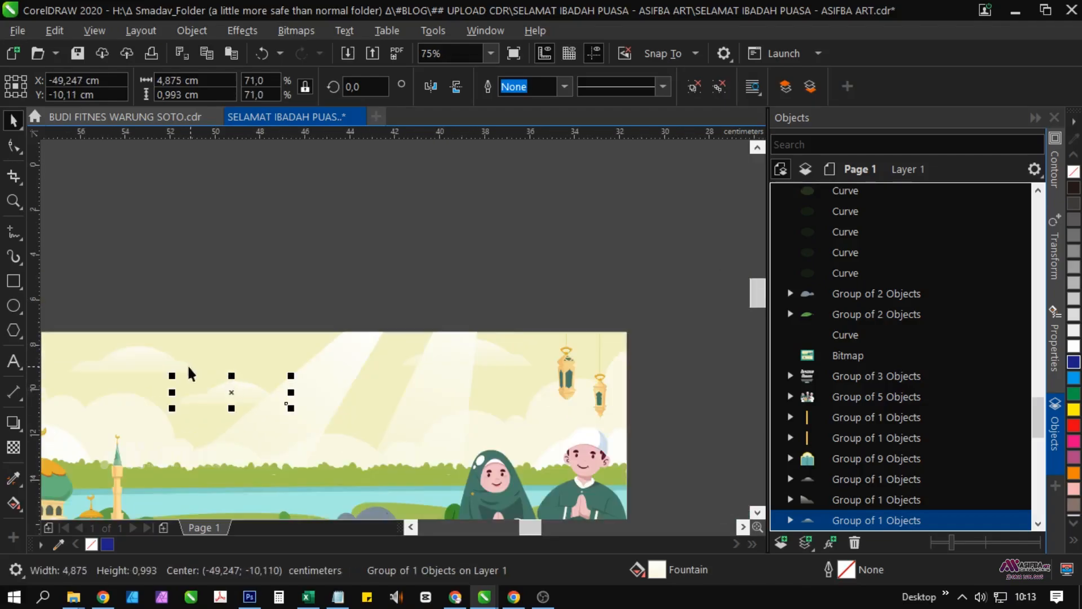
pyautogui.click(157, 366)
pyautogui.moveTo(156, 367); pyautogui.dragTo(418, 391)
pyautogui.click(499, 416)
pyautogui.scroll(1, 500, 415)
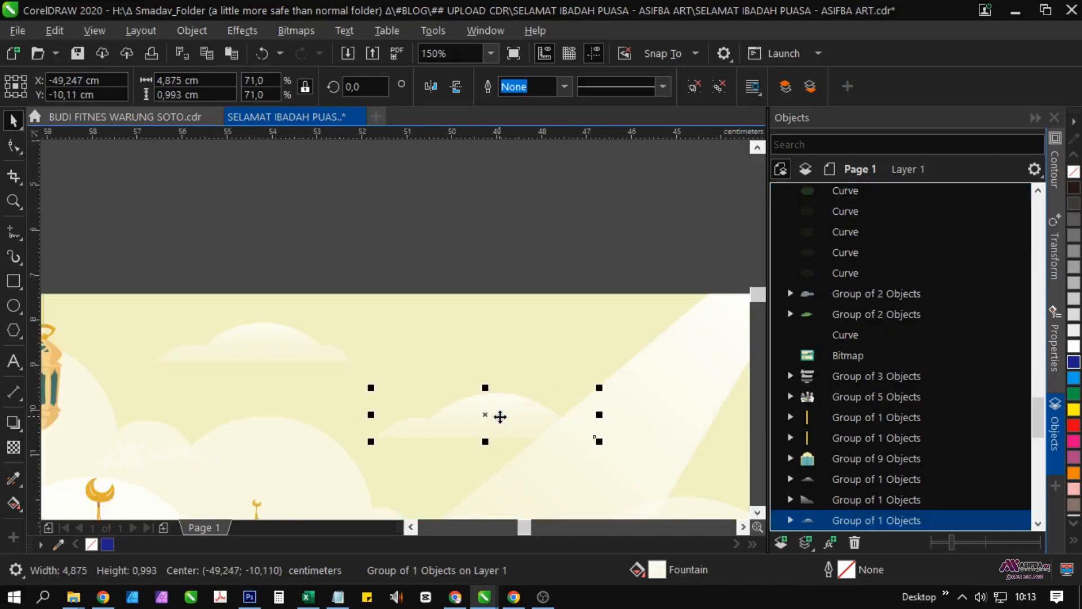
pyautogui.moveTo(500, 415); pyautogui.dragTo(482, 400)
pyautogui.moveTo(482, 400); pyautogui.dragTo(270, 362)
pyautogui.scroll(-1, 271, 362)
pyautogui.click(552, 342)
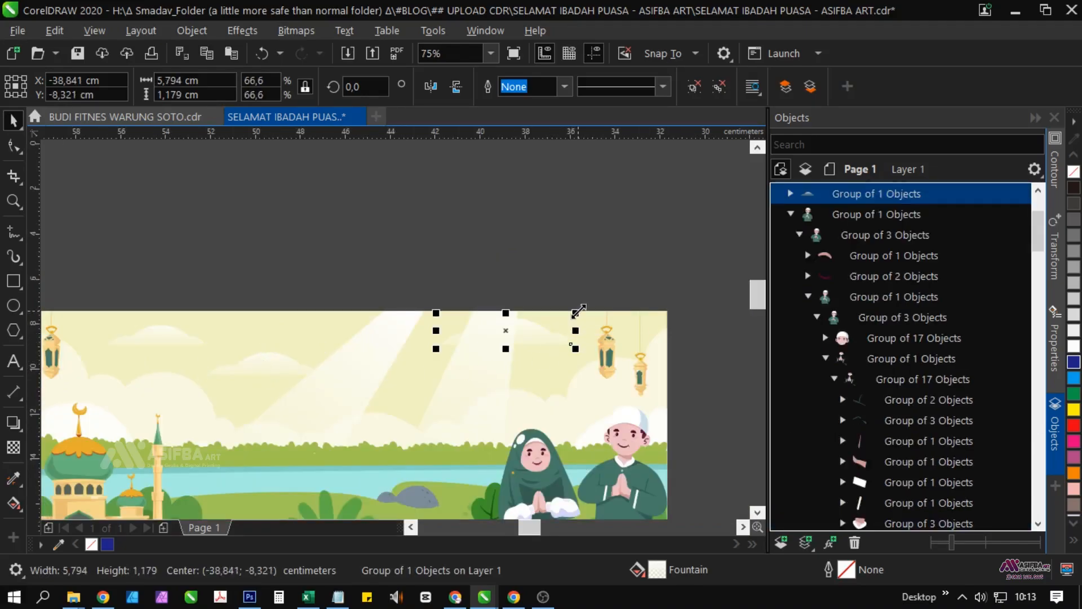
# Mirror the light-ray group vertically on the banner
pyautogui.click(352, 401)
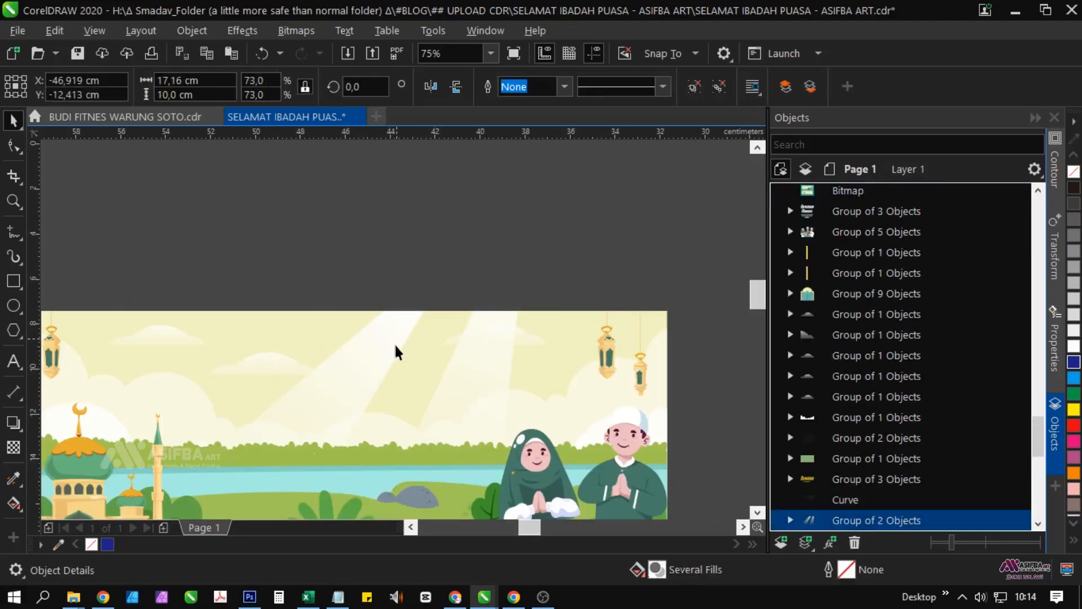
pyautogui.hotkey('ctrl', 'z')
pyautogui.click(458, 90)
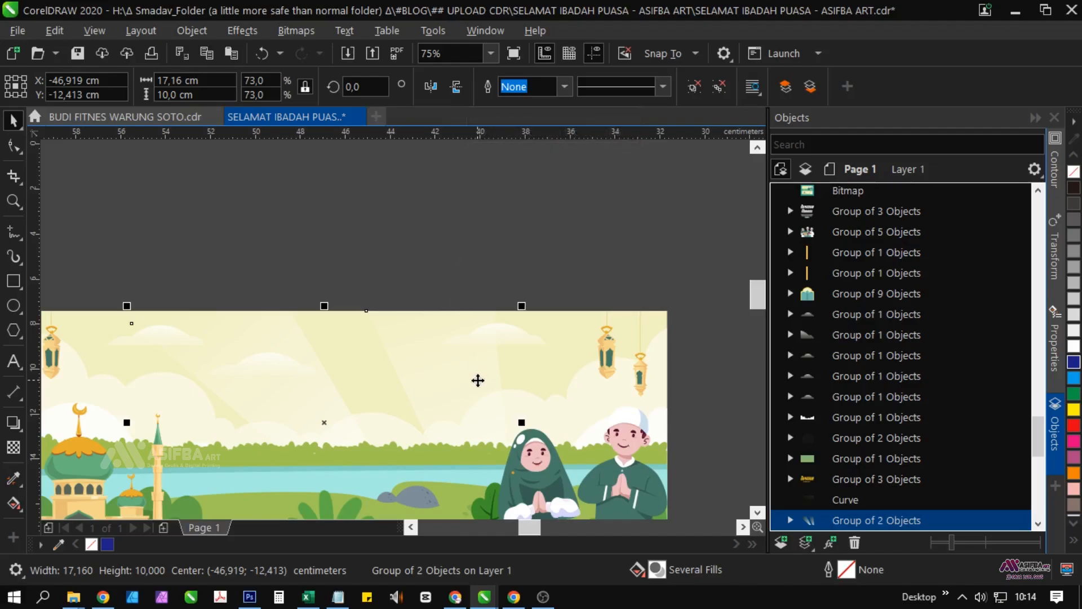
# Shift the middle cloud to the right so the three small clouds are evenly spaced across the sky
pyautogui.scroll(-1, 476, 379)
pyautogui.click(512, 293)
pyautogui.scroll(1, 475, 350)
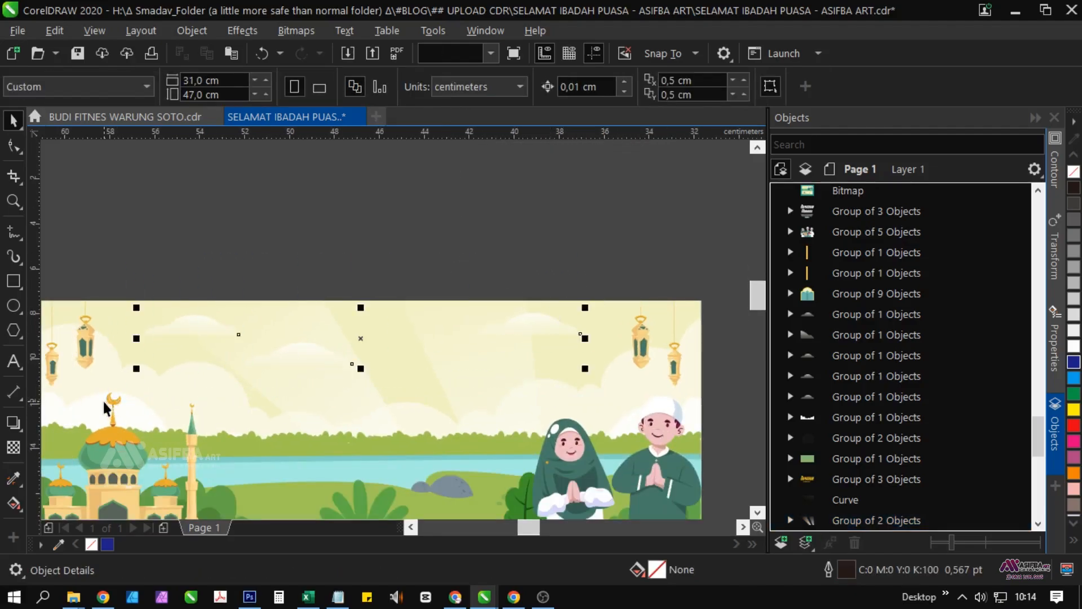
pyautogui.scroll(1, 314, 354)
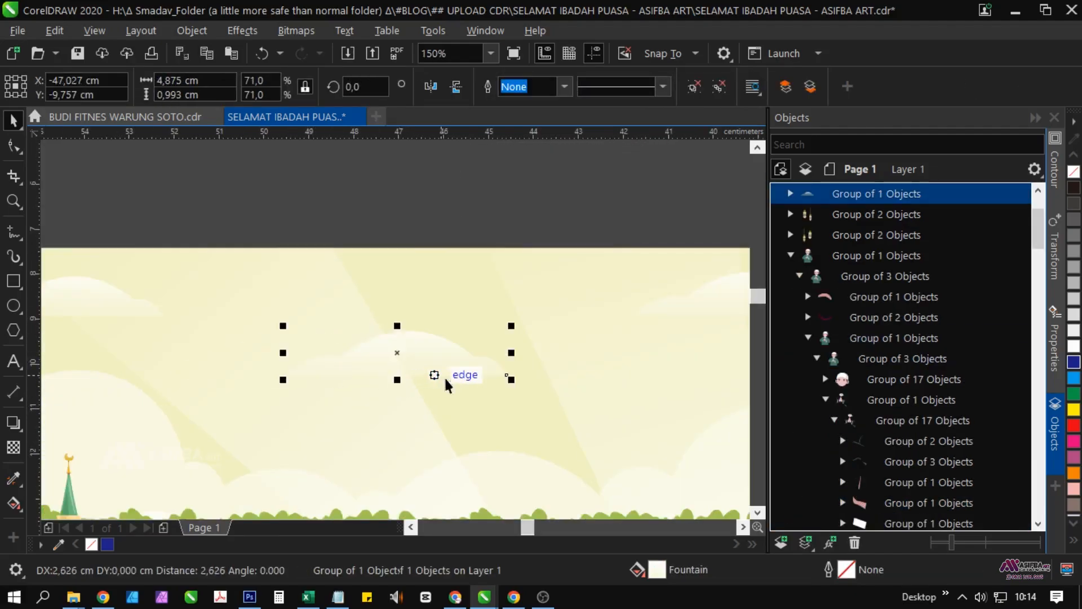
pyautogui.scroll(-2, 444, 376)
pyautogui.click(450, 415)
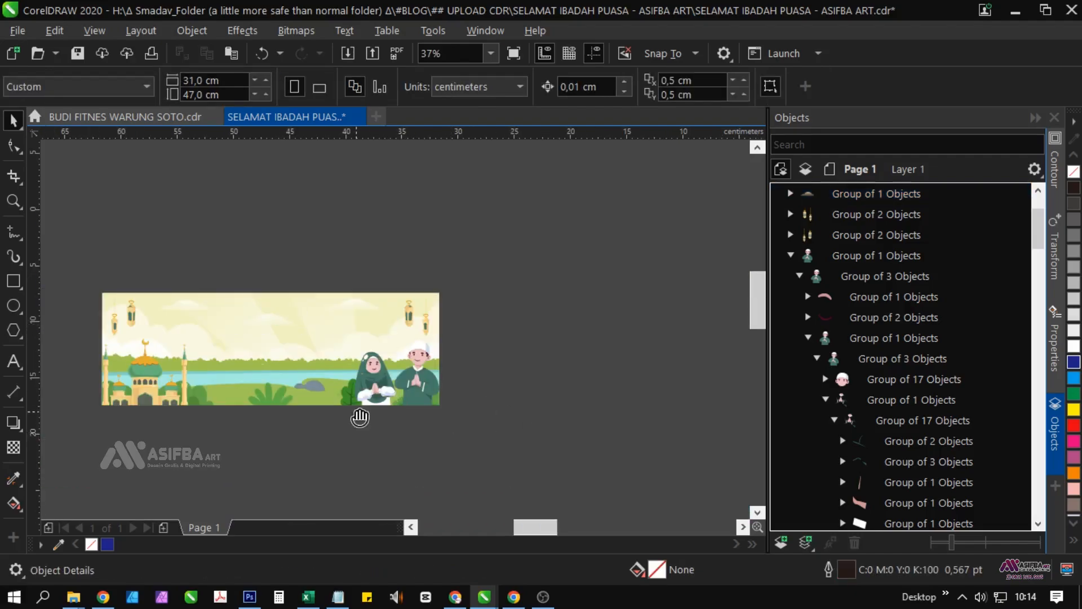
# Select the landscape, clouds, mosque, couple and light rays and clip them inside the pale-yellow banner background with PowerClip
pyautogui.moveTo(359, 417); pyautogui.dragTo(424, 393)
pyautogui.moveTo(128, 280); pyautogui.dragTo(129, 276)
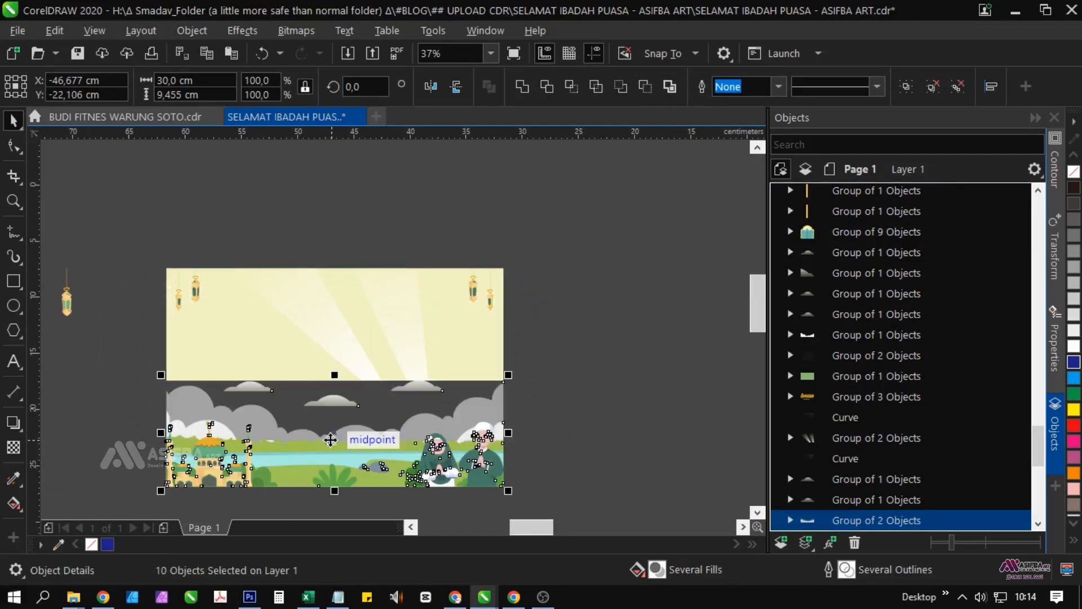
pyautogui.scroll(1, 308, 282)
pyautogui.click(320, 330)
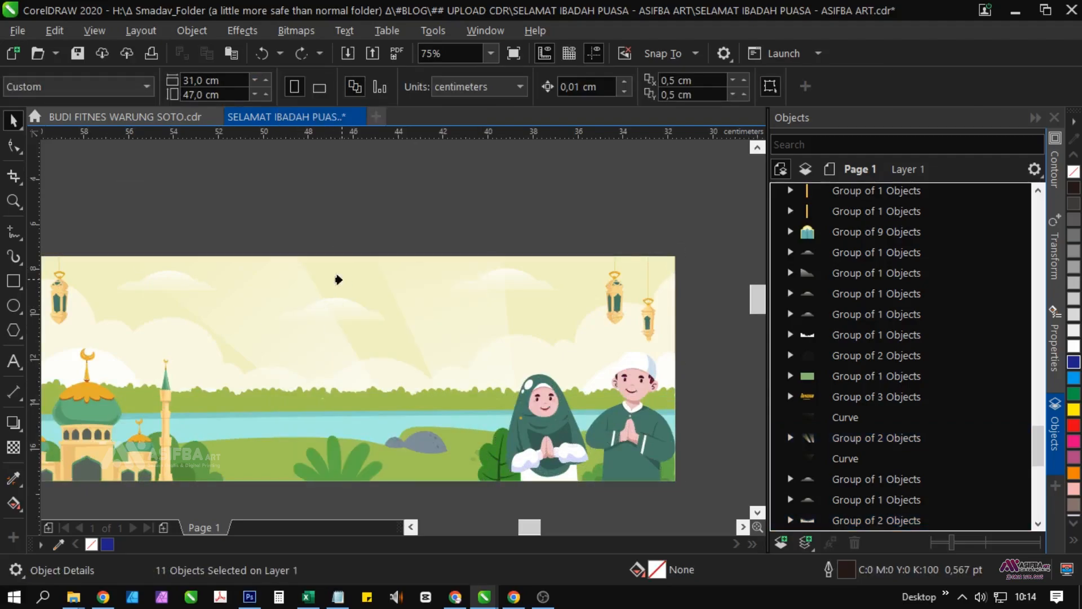
pyautogui.click(339, 278)
pyautogui.press('Escape')
# Clip both hanging lantern pairs inside the banner background with PowerClip
pyautogui.click(611, 310)
pyautogui.moveTo(50, 304); pyautogui.dragTo(178, 300)
pyautogui.keyDown('shift'); pyautogui.click(178, 304); pyautogui.keyUp('shift')
pyautogui.rightClick(186, 304)
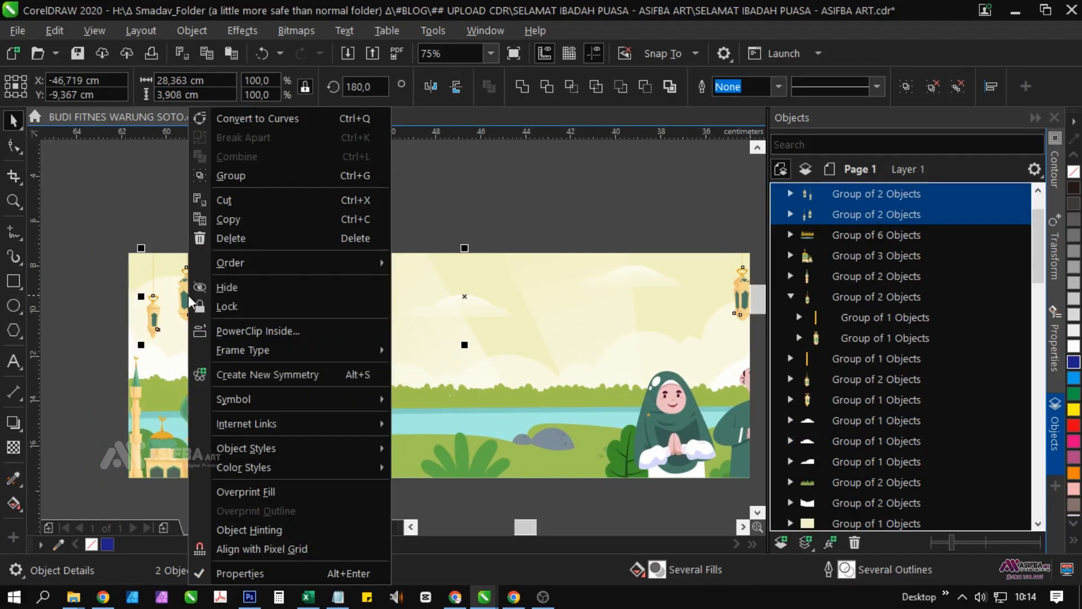
pyautogui.click(548, 278)
pyautogui.scroll(-2, 238, 332)
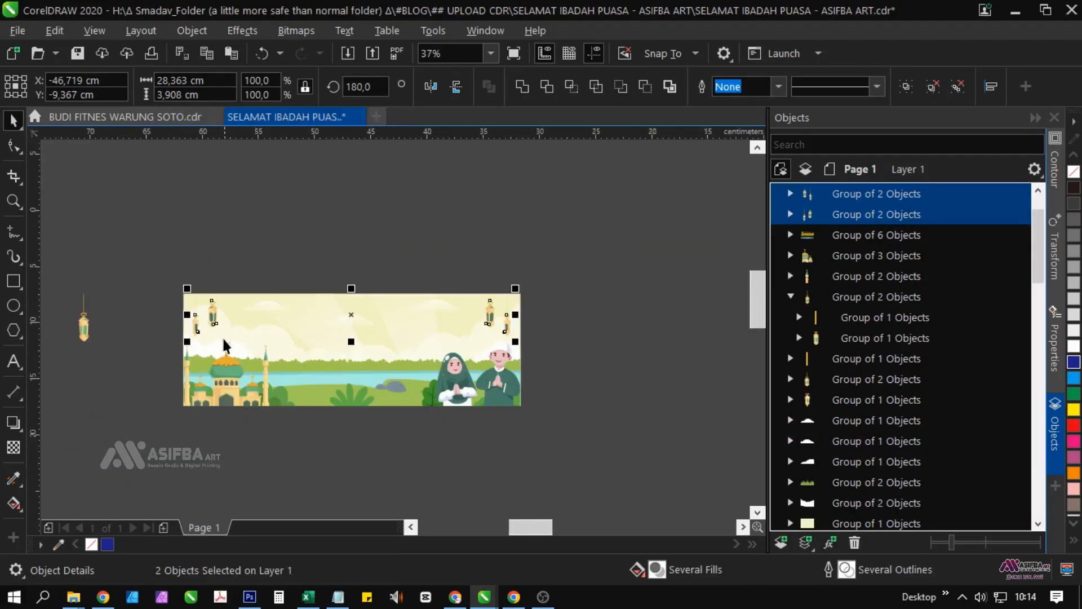
pyautogui.rightClick(212, 317)
pyautogui.click(237, 329)
pyautogui.click(293, 313)
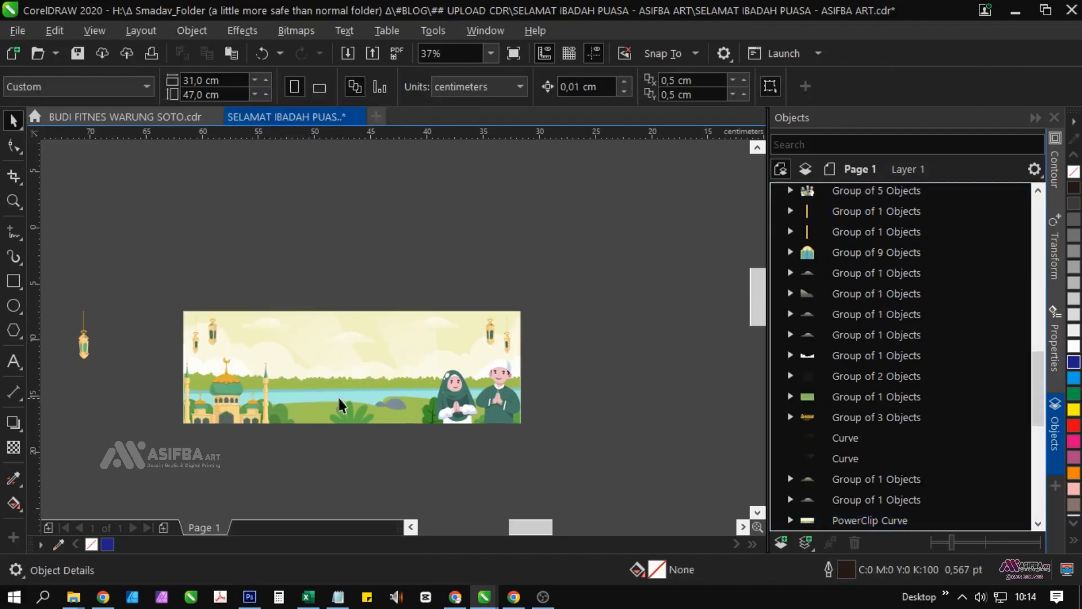
# Copy the greeting from Notepad and add it below the banner on three lines: "Marhaban ya Ramadhan", "Selamat Menunaikan Ibadah Puasa", "Ramadhan 1446 H"
pyautogui.click(491, 53)
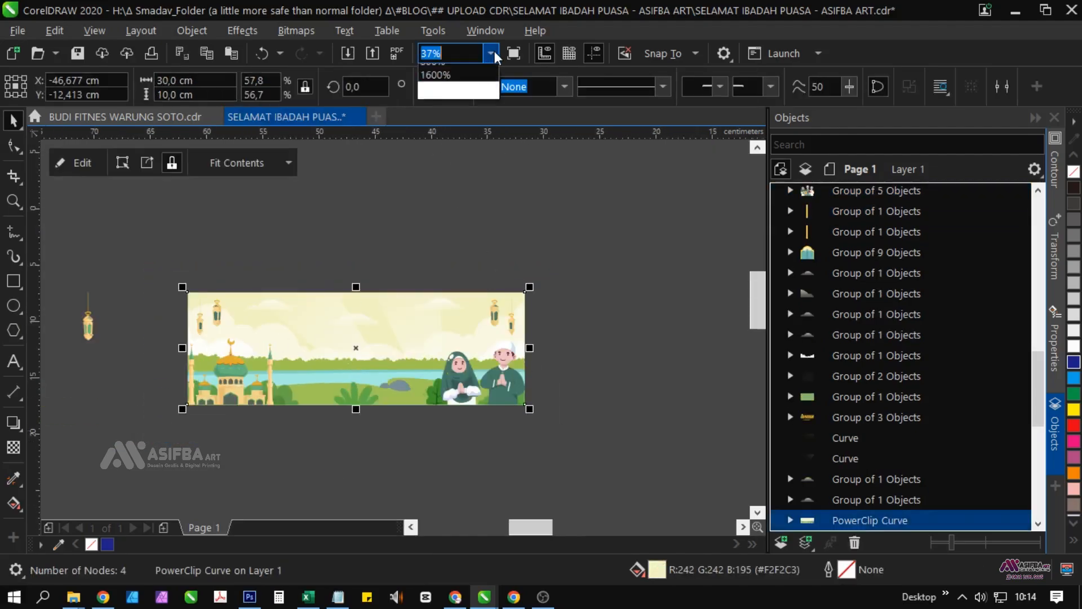
pyautogui.click(457, 90)
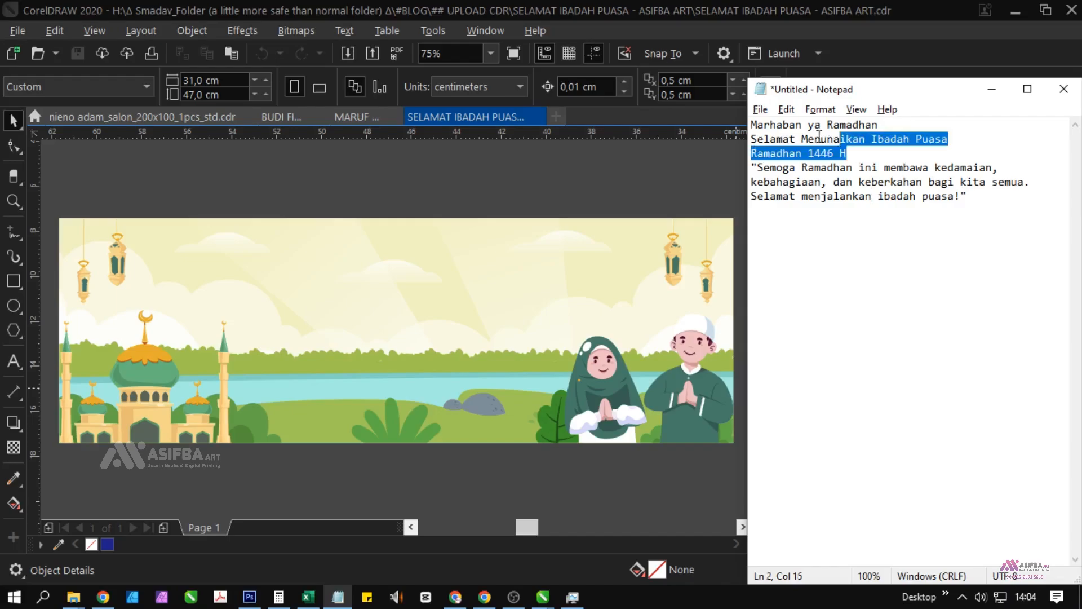
pyautogui.click(422, 188)
pyautogui.scroll(-5, 370, 265)
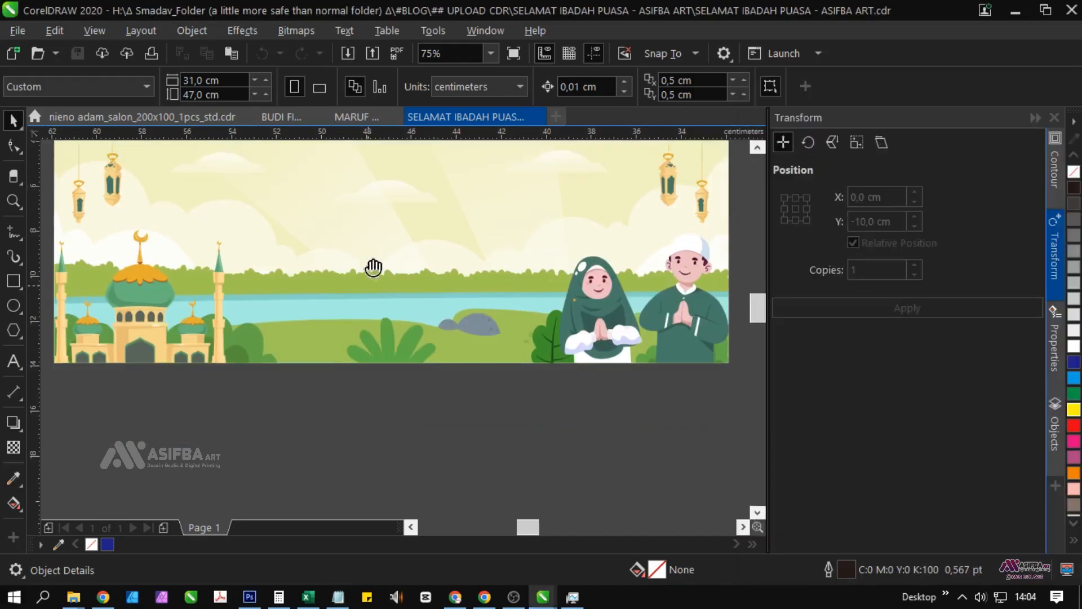
pyautogui.click(14, 361)
pyautogui.click(102, 330)
pyautogui.write('Marhaban ya Ramadhan Selamat Menunaikan Ibadah Puasa Ramadhan 1446 H')
# Centre-align the three-line greeting text and break it apart into separate lines
pyautogui.hotkey('ctrl', 'a')
pyautogui.hotkey('ctrl', 'e')
pyautogui.hotkey('ctrl', 'space')
pyautogui.hotkey('ctrl', 'k')
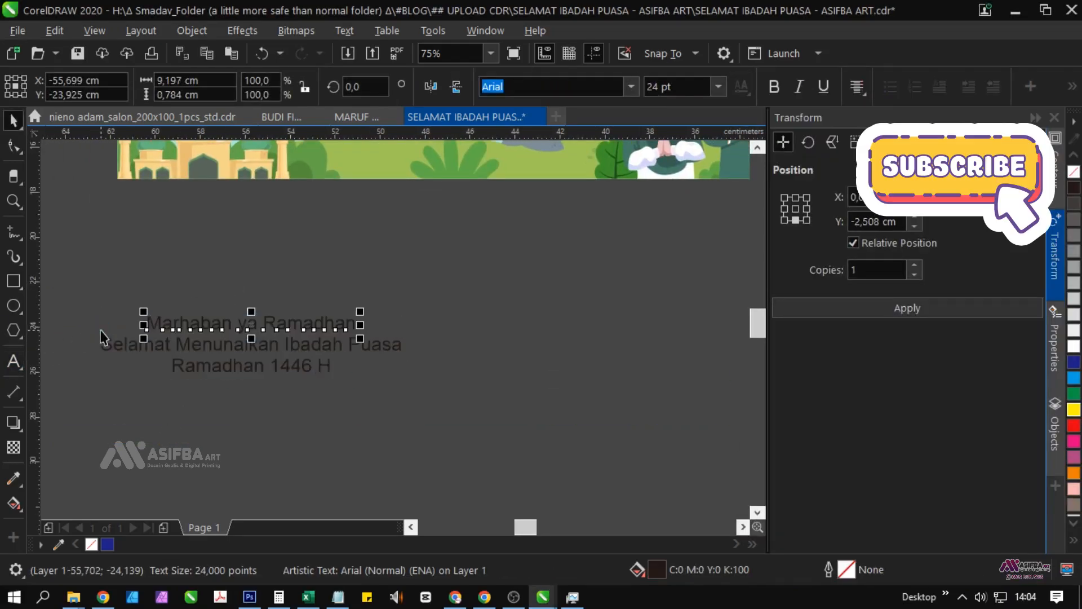
pyautogui.moveTo(287, 360); pyautogui.dragTo(283, 434)
pyautogui.click(237, 485)
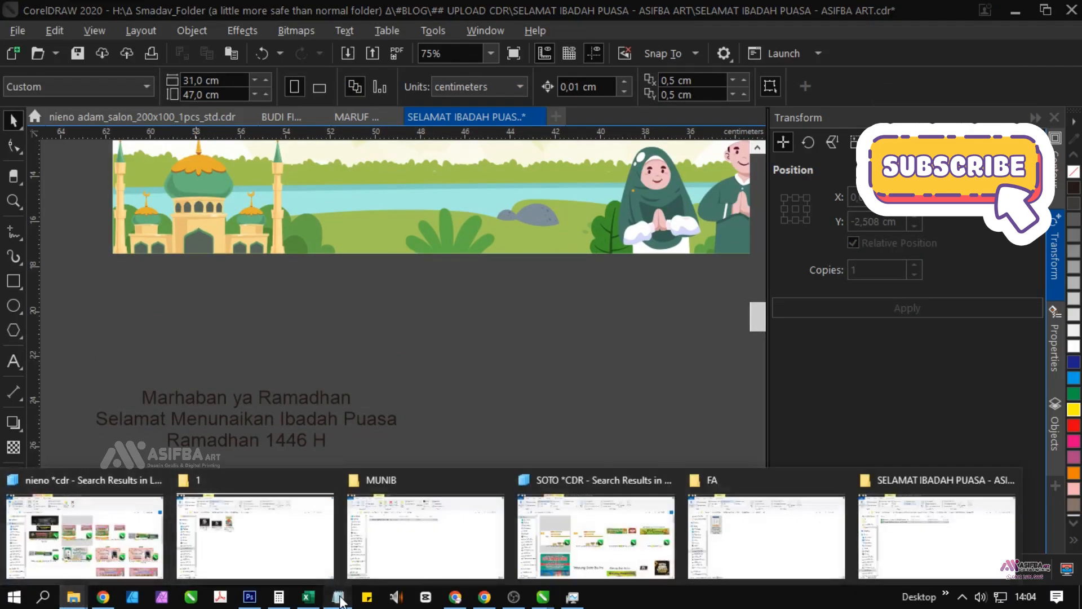
# Switch to Notepad, copy the quote starting "Semoga Ramadhan ini membawa kedamaian", and paste it as text below the greeting lines in CorelDRAW
pyautogui.click(338, 596)
pyautogui.moveTo(967, 196); pyautogui.dragTo(740, 170)
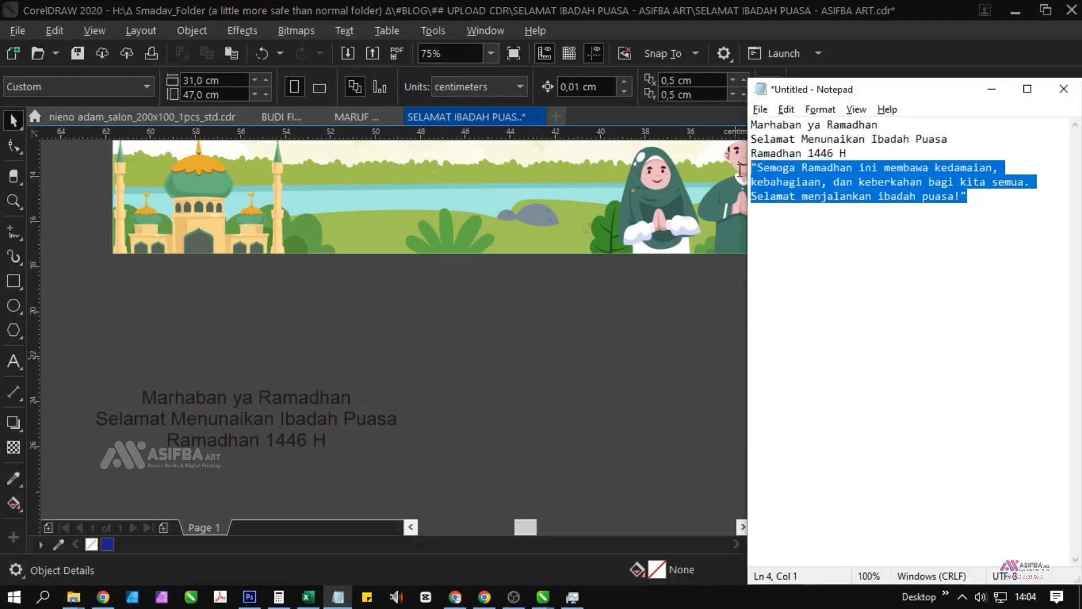
pyautogui.click(496, 368)
pyautogui.moveTo(351, 361); pyautogui.dragTo(351, 415)
pyautogui.hotkey('ctrl', 'a')
pyautogui.hotkey('ctrl', 'v')
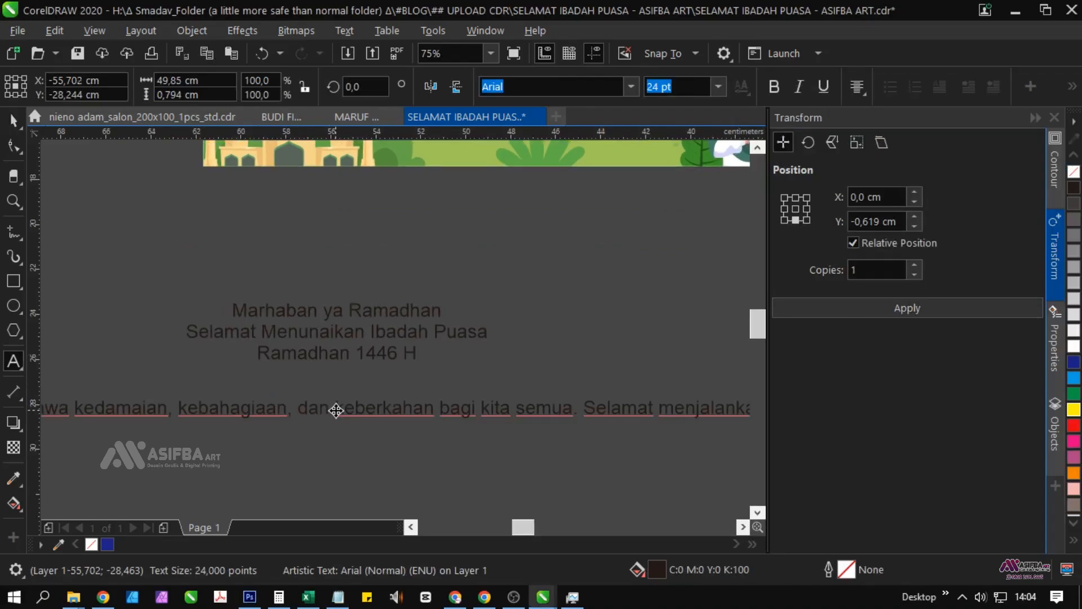
# Insert line breaks in the long quote to split it into shorter lines
pyautogui.scroll(-1, 279, 428)
pyautogui.scroll(3, 374, 442)
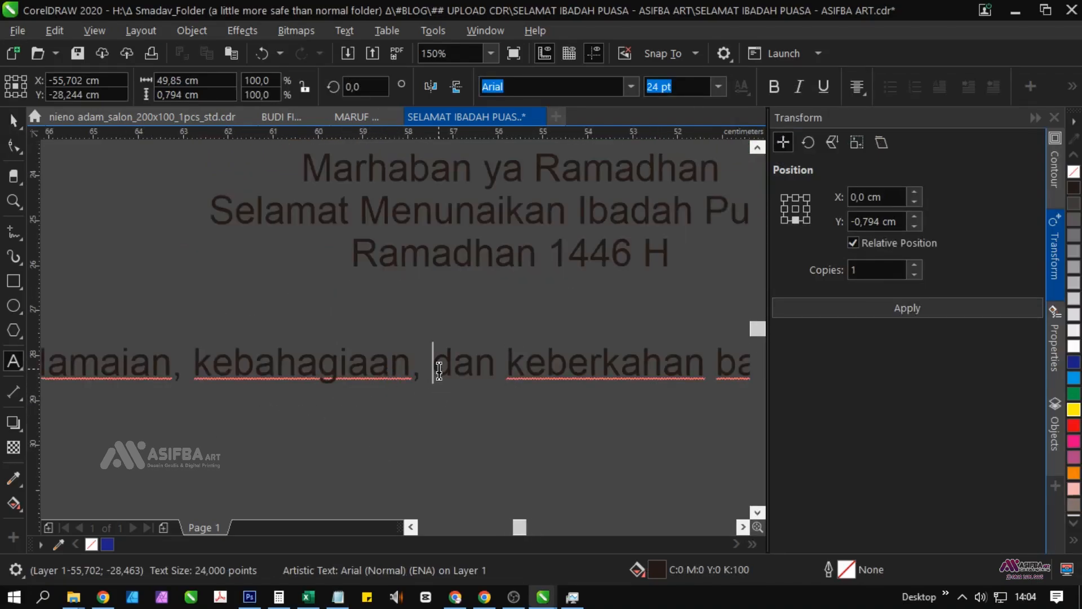
pyautogui.press('Return')
pyautogui.scroll(-2, 339, 398)
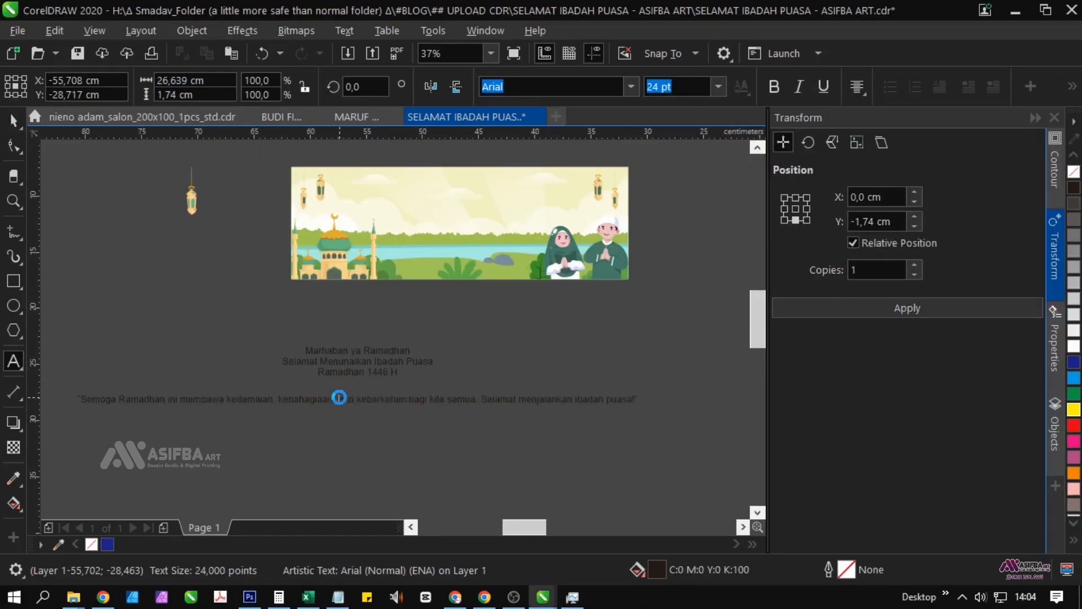
pyautogui.scroll(3, 339, 397)
pyautogui.press('Return')
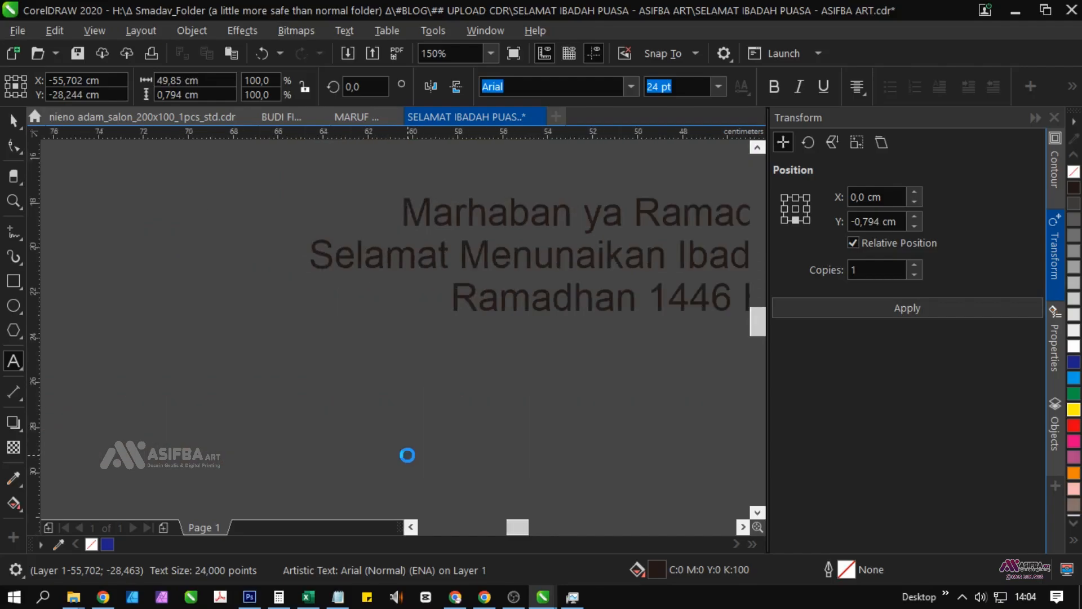
pyautogui.scroll(-2, 408, 452)
pyautogui.hotkey('ctrl', 'space')
# Move the first two greeting lines onto the banner's sky and enlarge "Marhaban ya Ramadhan" to about 34 pt
pyautogui.scroll(2, 366, 430)
pyautogui.click(367, 431)
pyautogui.moveTo(367, 431); pyautogui.dragTo(460, 159)
pyautogui.moveTo(405, 500); pyautogui.dragTo(342, 473)
pyautogui.click(406, 407)
pyautogui.scroll(-1, 342, 473)
pyautogui.moveTo(352, 463); pyautogui.dragTo(467, 288)
pyautogui.keyDown('shift'); pyautogui.click(381, 292); pyautogui.keyUp('shift')
pyautogui.scroll(1, 444, 285)
pyautogui.click(379, 268)
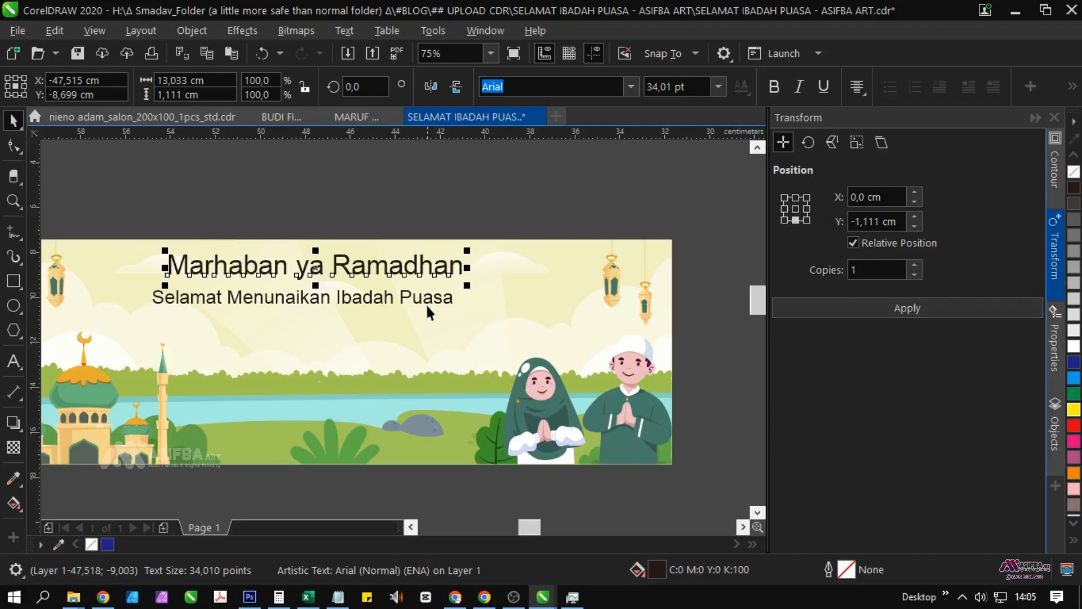
# Centre "Marhaban ya Ramadhan" and "Selamat Menunaikan Ibadah Puasa" horizontally on the banner
pyautogui.keyDown('shift'); pyautogui.click(427, 300); pyautogui.keyUp('shift')
pyautogui.keyDown('shift'); pyautogui.click(407, 349); pyautogui.keyUp('shift')
pyautogui.press('c')
pyautogui.scroll(-2, 408, 293)
pyautogui.scroll(2, 370, 329)
# Move "Ramadhan 1446 H" onto the banner below the two greeting lines, enlarge it to about 50 pt, and centre it horizontally on the banner
pyautogui.click(317, 424)
pyautogui.moveTo(321, 426); pyautogui.dragTo(479, 443)
pyautogui.moveTo(476, 355); pyautogui.dragTo(443, 409)
pyautogui.scroll(-1, 443, 409)
pyautogui.moveTo(397, 457); pyautogui.dragTo(446, 309)
pyautogui.moveTo(448, 320); pyautogui.dragTo(347, 349)
pyautogui.keyDown('shift'); pyautogui.click(350, 372); pyautogui.keyUp('shift')
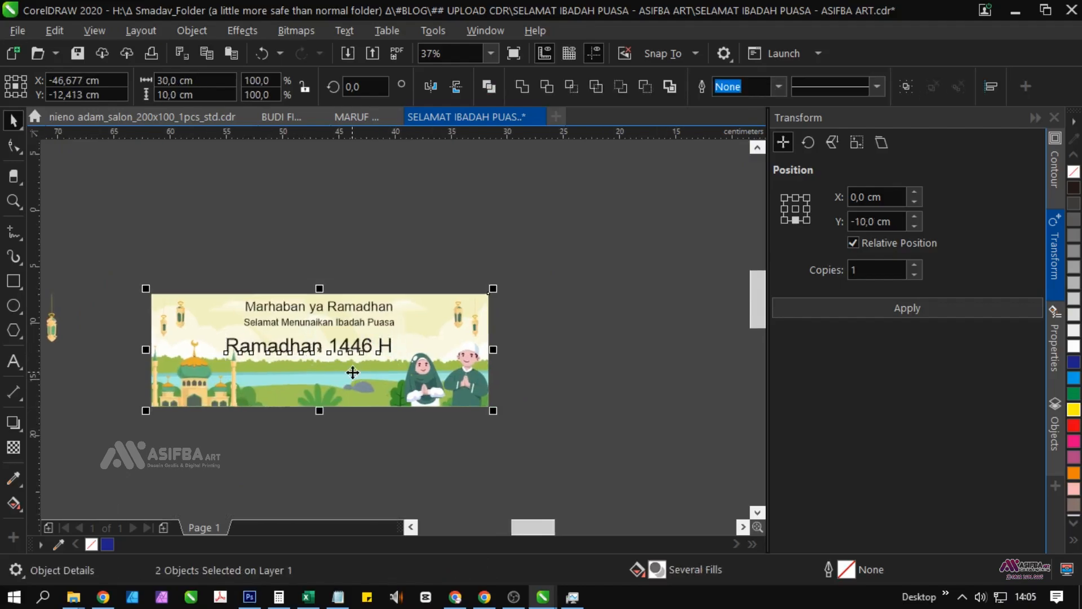
pyautogui.press('c')
# Re-break the quote below the banner into three lines, with breaks after "membawa" and after "keberkahan"
pyautogui.moveTo(347, 469); pyautogui.dragTo(350, 364)
pyautogui.click(350, 365)
pyautogui.moveTo(282, 412); pyautogui.dragTo(414, 342)
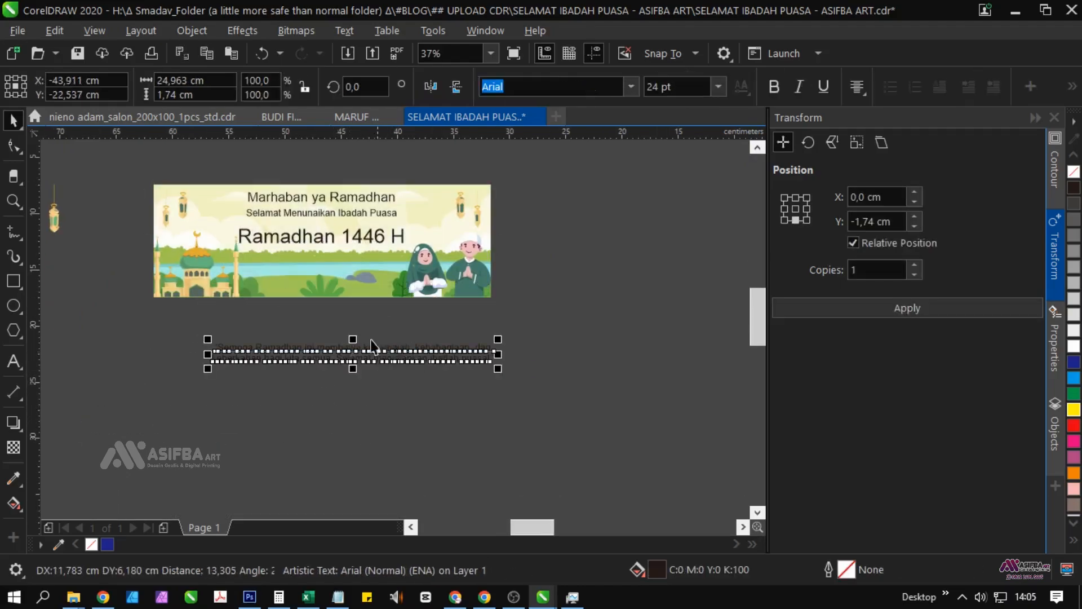
pyautogui.scroll(3, 366, 338)
pyautogui.doubleClick(357, 355)
pyautogui.press('Return')
pyautogui.scroll(-2, 355, 356)
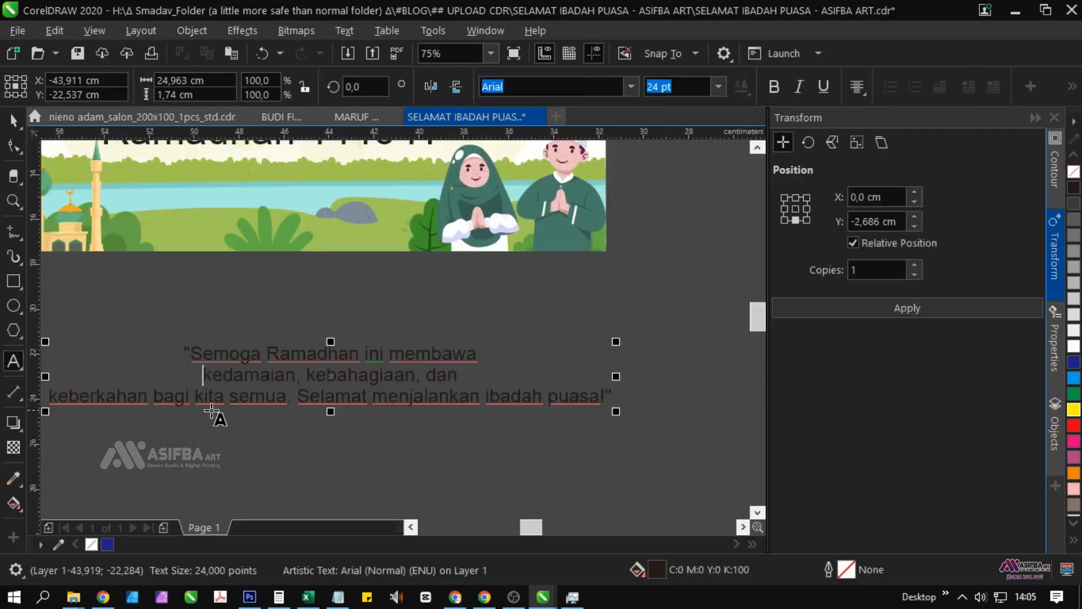
pyautogui.scroll(2, 165, 404)
pyautogui.press('BackSpace')
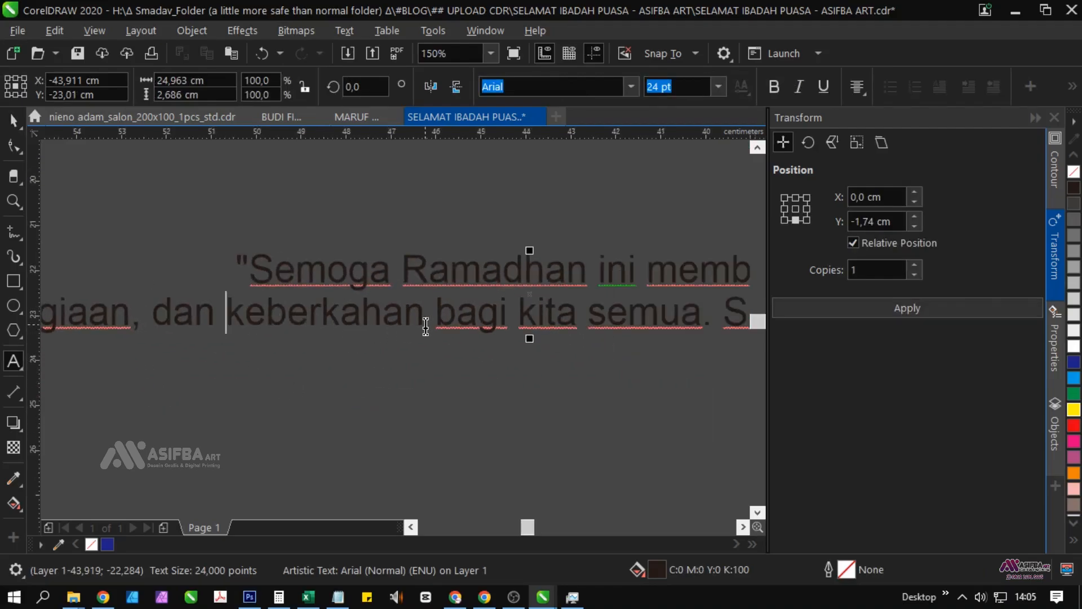
pyautogui.press('Return')
pyautogui.scroll(-2, 221, 353)
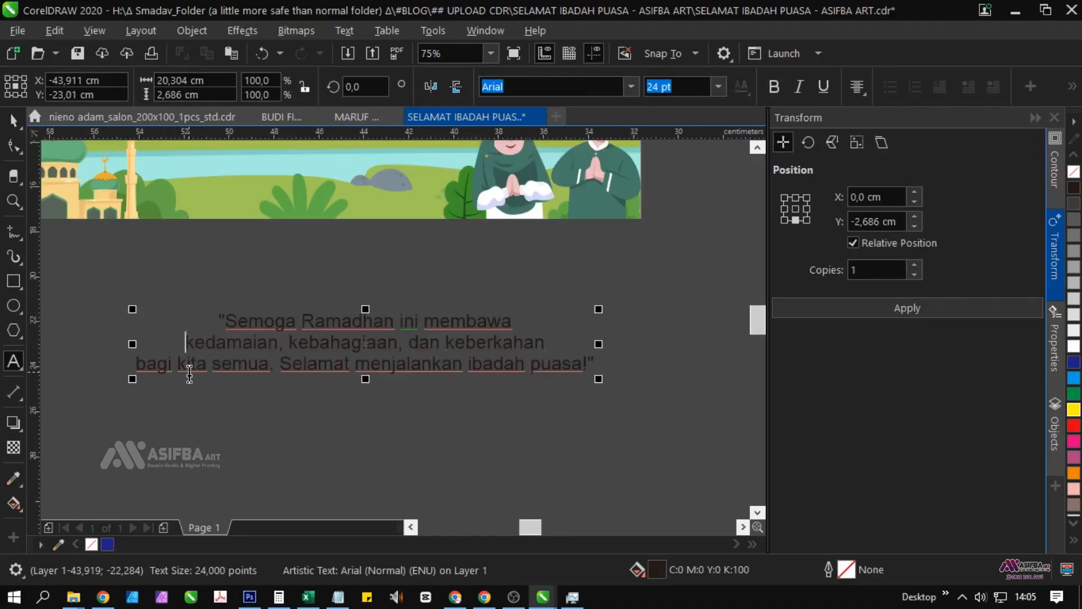
# Shift the quote's line breaks so its first line ends with "kedamaian," and its second line ends with "kita"
pyautogui.press('BackSpace')
pyautogui.scroll(2, 422, 317)
pyautogui.click(529, 327)
pyautogui.press('Return')
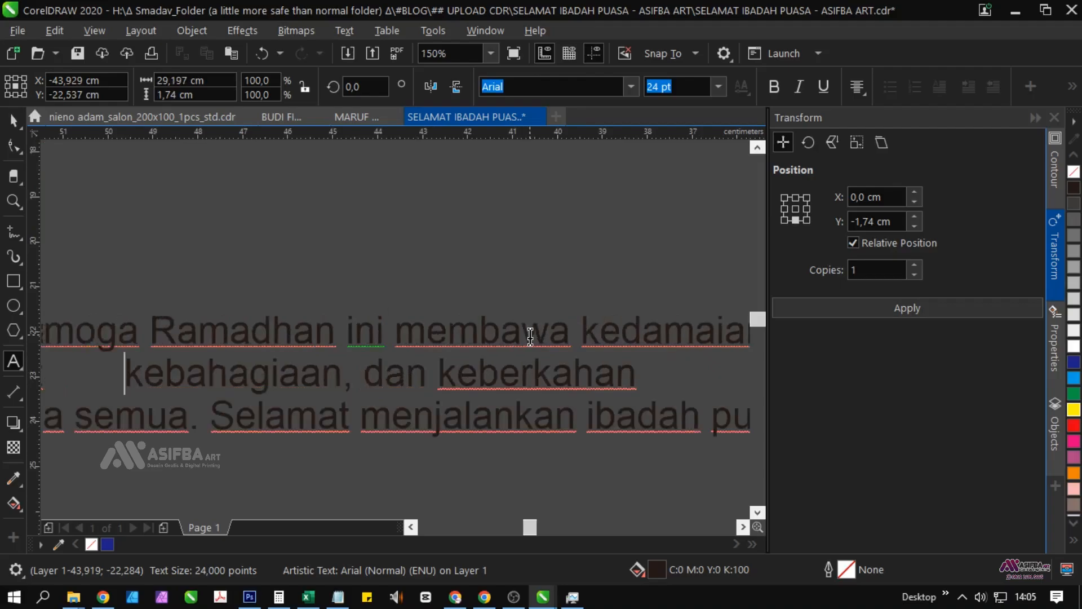
pyautogui.scroll(-2, 449, 359)
pyautogui.scroll(2, 207, 387)
pyautogui.click(176, 386)
pyautogui.press('BackSpace')
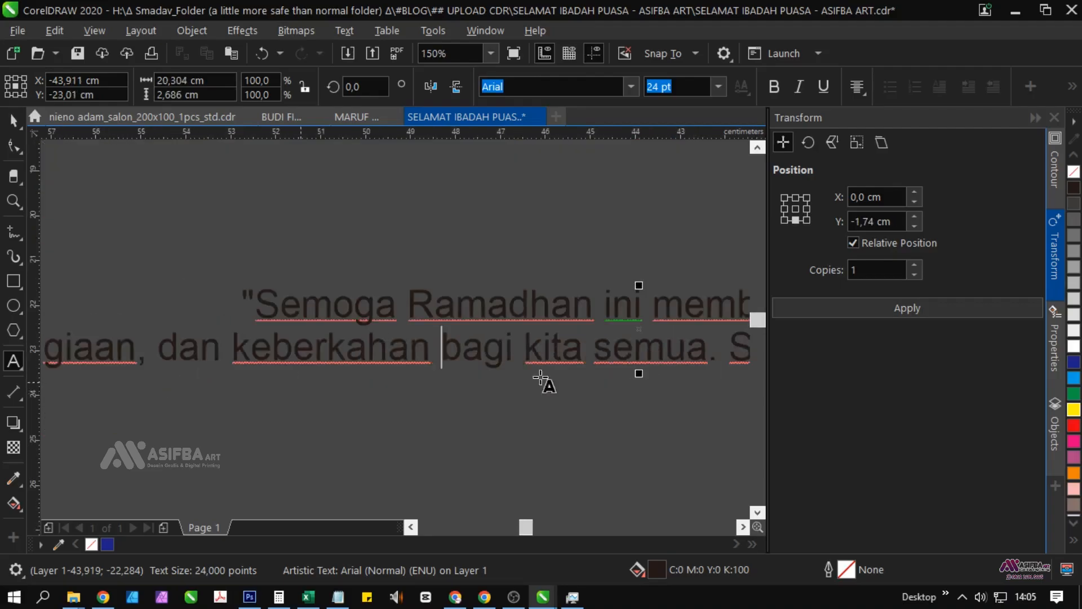
pyautogui.click(583, 360)
pyautogui.press('Return')
pyautogui.scroll(-1, 508, 374)
# Move the quote onto the banner below "Ramadhan 1446 H" and shrink it to about 16.7 pt
pyautogui.moveTo(630, 341); pyautogui.dragTo(219, 428)
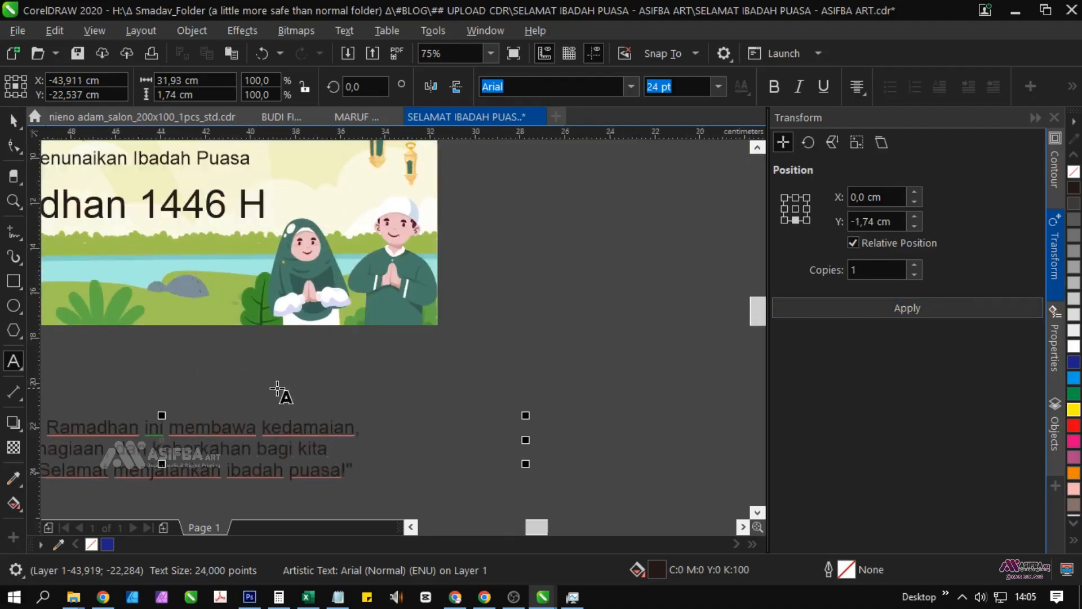
pyautogui.moveTo(278, 386); pyautogui.dragTo(442, 406)
pyautogui.click(13, 120)
pyautogui.moveTo(369, 464); pyautogui.dragTo(323, 240)
pyautogui.moveTo(500, 229); pyautogui.dragTo(431, 289)
pyautogui.moveTo(399, 313); pyautogui.dragTo(551, 362)
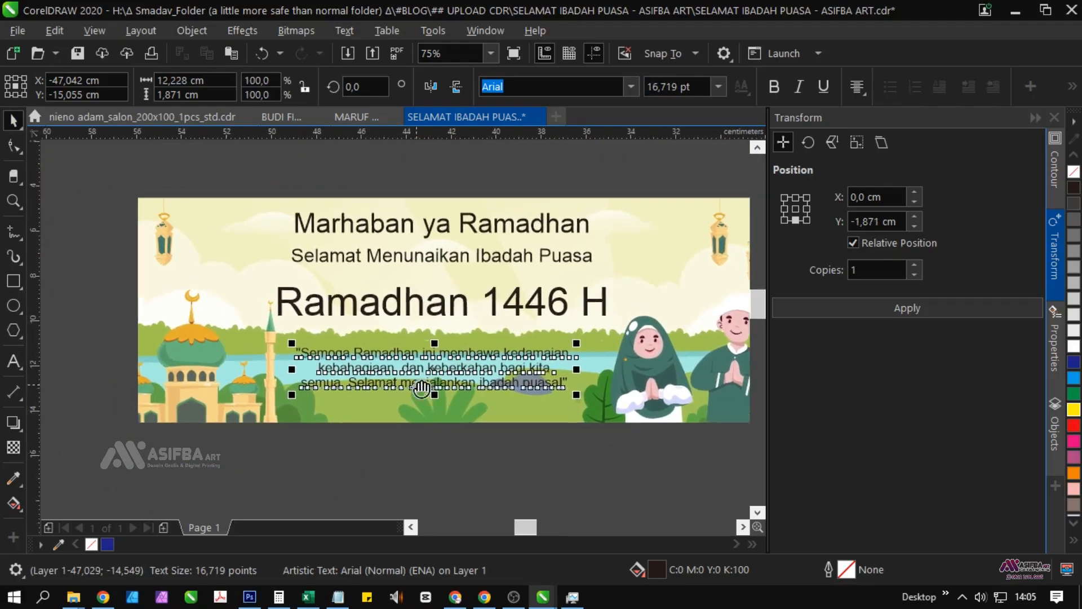
pyautogui.click(246, 403)
pyautogui.moveTo(388, 365); pyautogui.dragTo(372, 379)
pyautogui.scroll(-1, 372, 380)
pyautogui.click(431, 421)
# Edit the banner's clipped contents and scale the praying woman and man together down to about 6.5 × 5 cm
pyautogui.click(489, 404)
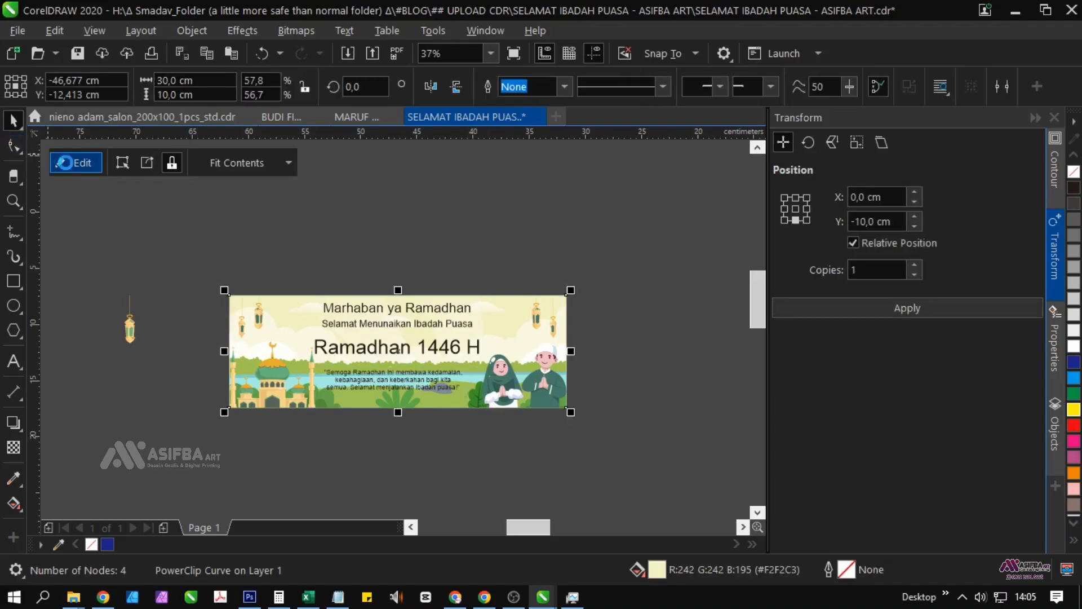
pyautogui.click(72, 163)
pyautogui.click(278, 371)
pyautogui.scroll(1, 299, 366)
pyautogui.moveTo(337, 309); pyautogui.dragTo(67, 295)
pyautogui.click(456, 369)
pyautogui.keyDown('shift'); pyautogui.click(529, 372); pyautogui.keyUp('shift')
pyautogui.moveTo(401, 290); pyautogui.dragTo(417, 305)
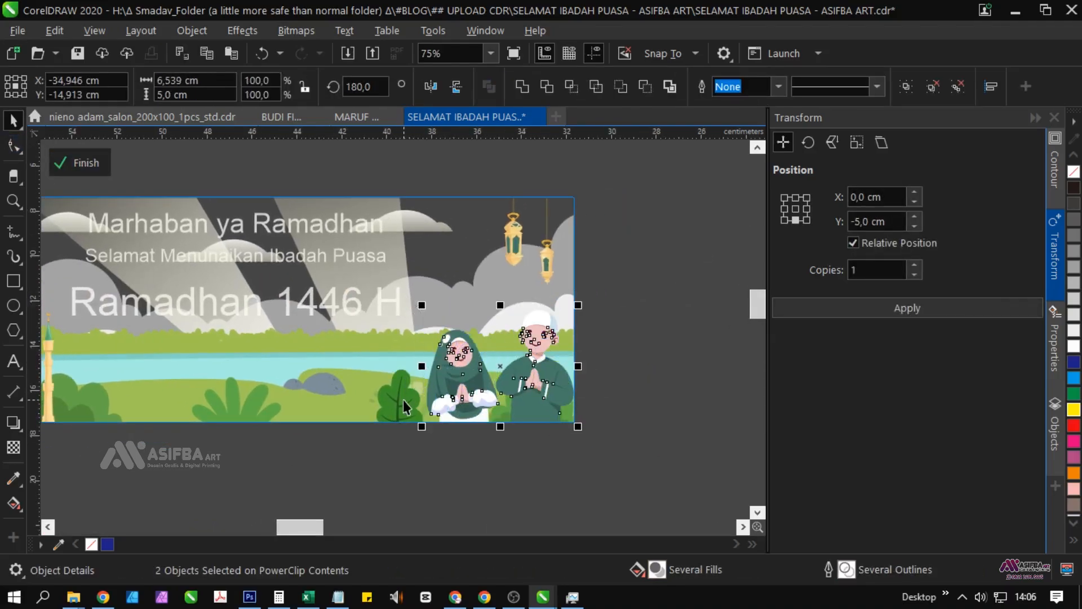
# Move the dark green plant closer to the praying woman and finish editing the clipped contents
pyautogui.scroll(1, 405, 399)
pyautogui.moveTo(405, 399); pyautogui.dragTo(431, 396)
pyautogui.moveTo(433, 395); pyautogui.dragTo(445, 394)
pyautogui.scroll(-2, 443, 394)
pyautogui.keyDown('ctrl'); pyautogui.click(420, 430); pyautogui.keyUp('ctrl')
pyautogui.click(312, 273)
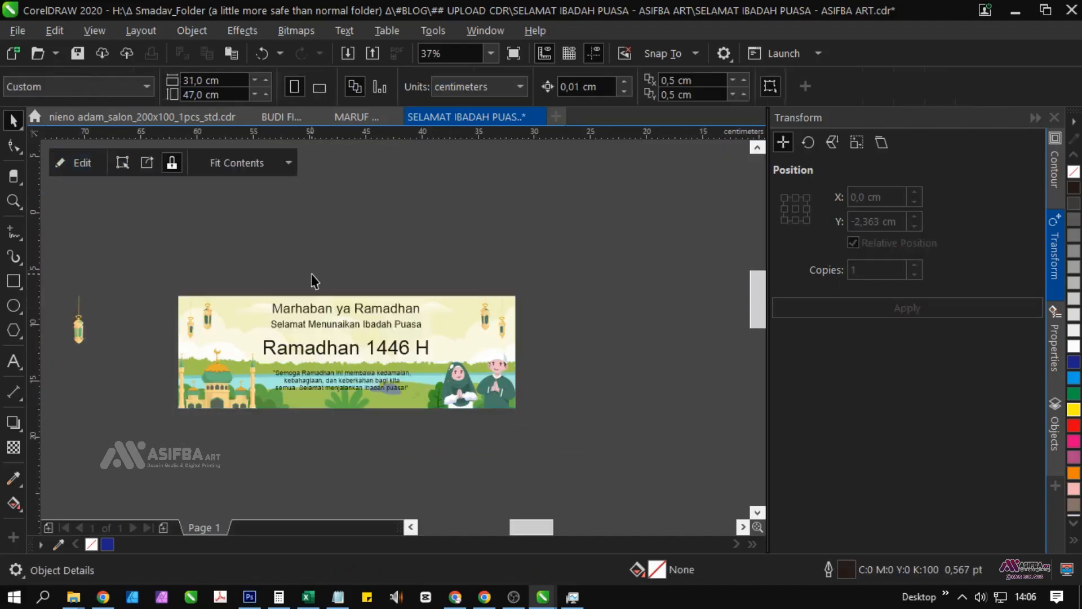
# Clear the selection and save the banner document
pyautogui.scroll(1, 361, 383)
pyautogui.moveTo(361, 383); pyautogui.dragTo(373, 429)
pyautogui.click(373, 282)
pyautogui.click(367, 364)
pyautogui.click(467, 244)
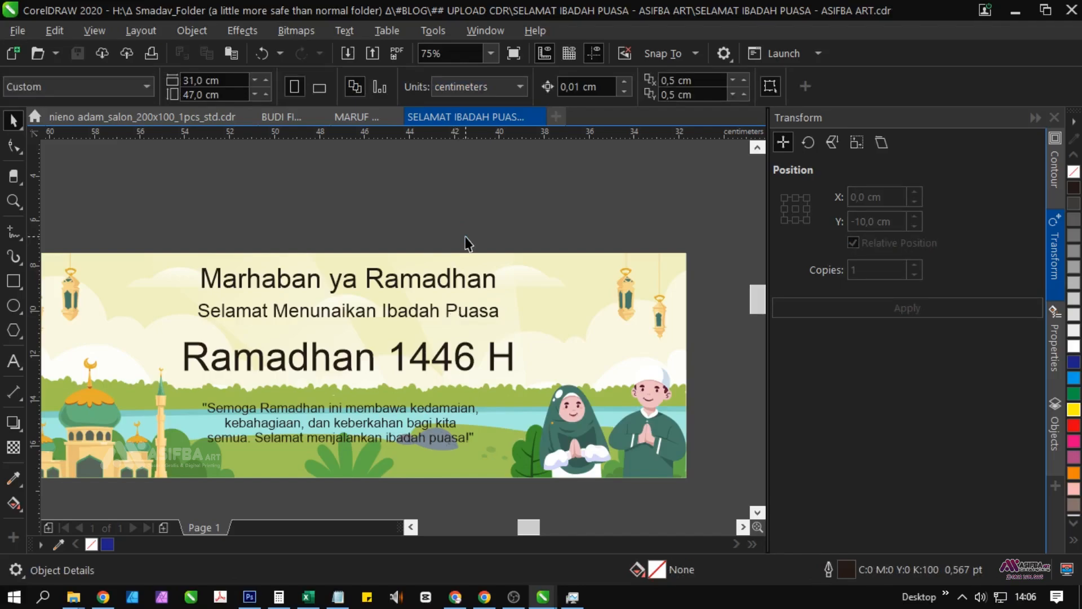
# Set the font of "Marhaban ya Ramadhan" to a Awal Ramadhan
pyautogui.click(461, 280)
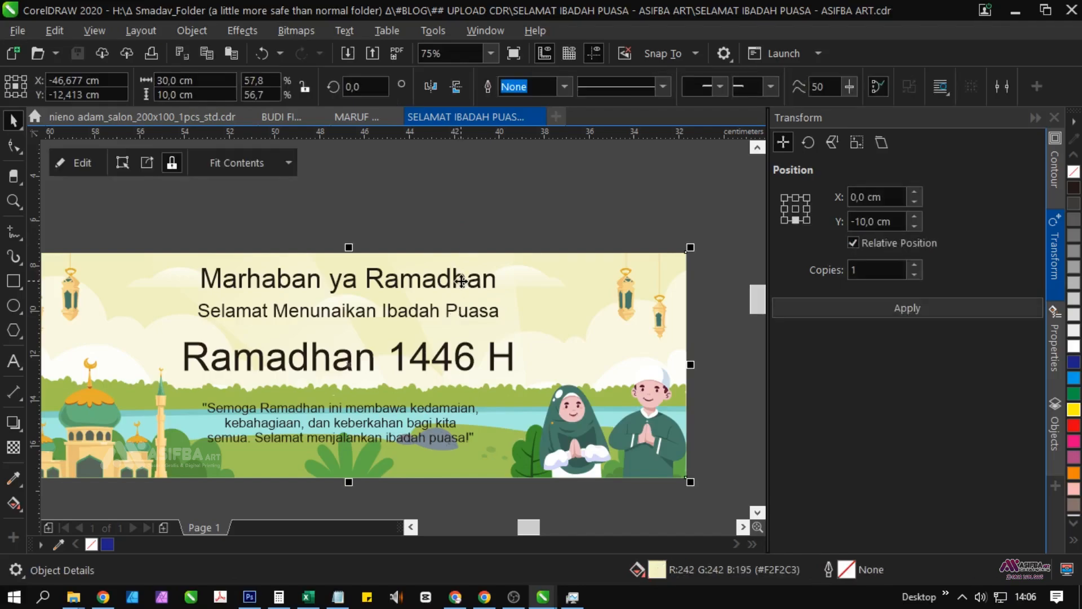
pyautogui.click(491, 292)
pyautogui.click(632, 87)
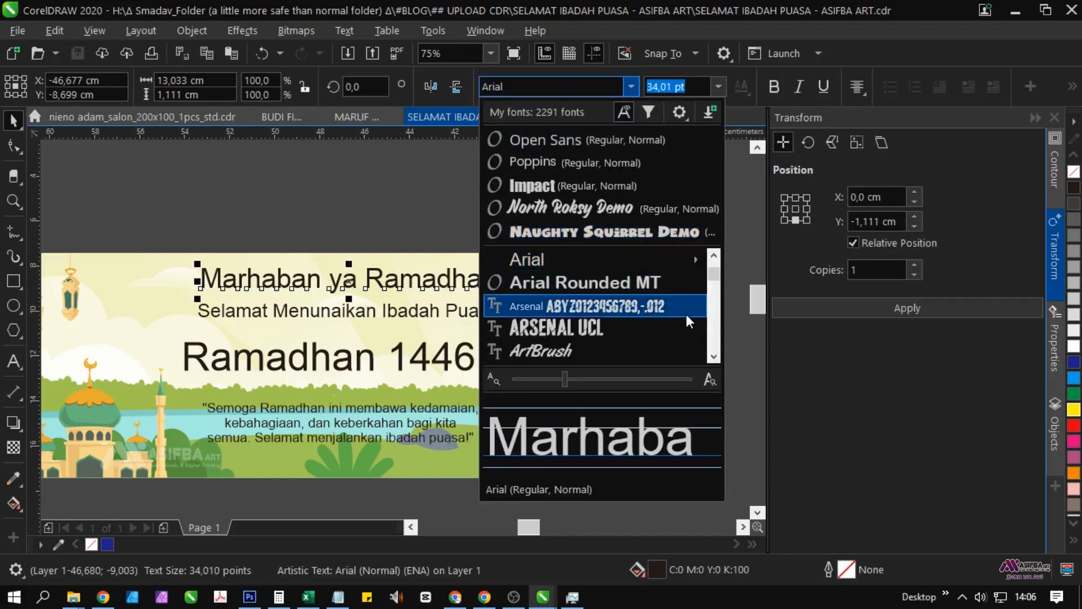
pyautogui.click(713, 358)
pyautogui.scroll(-5, 712, 353)
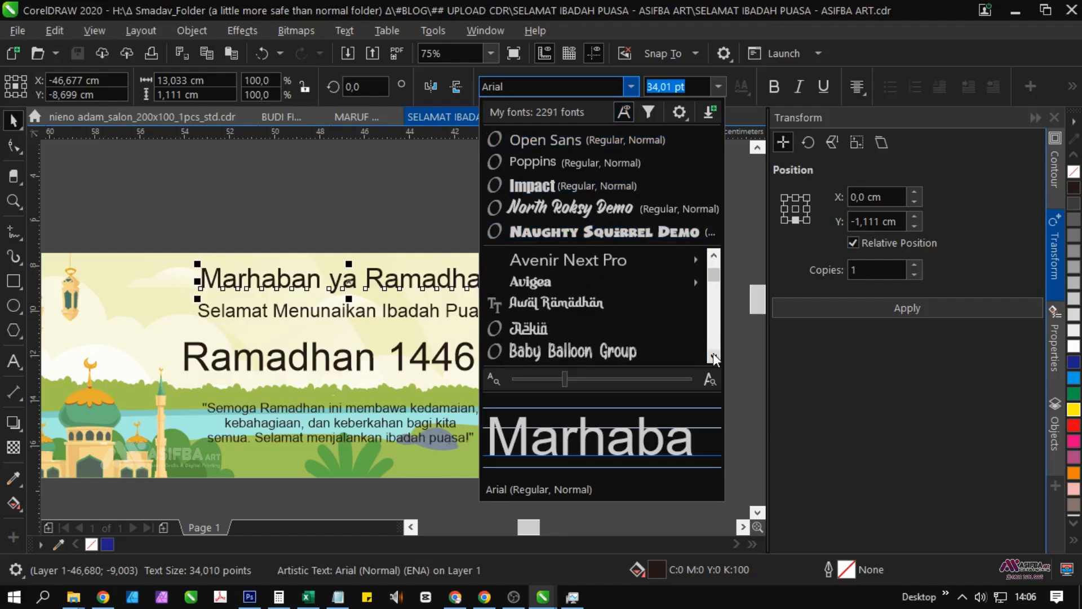
pyautogui.scroll(1, 563, 282)
pyautogui.click(541, 283)
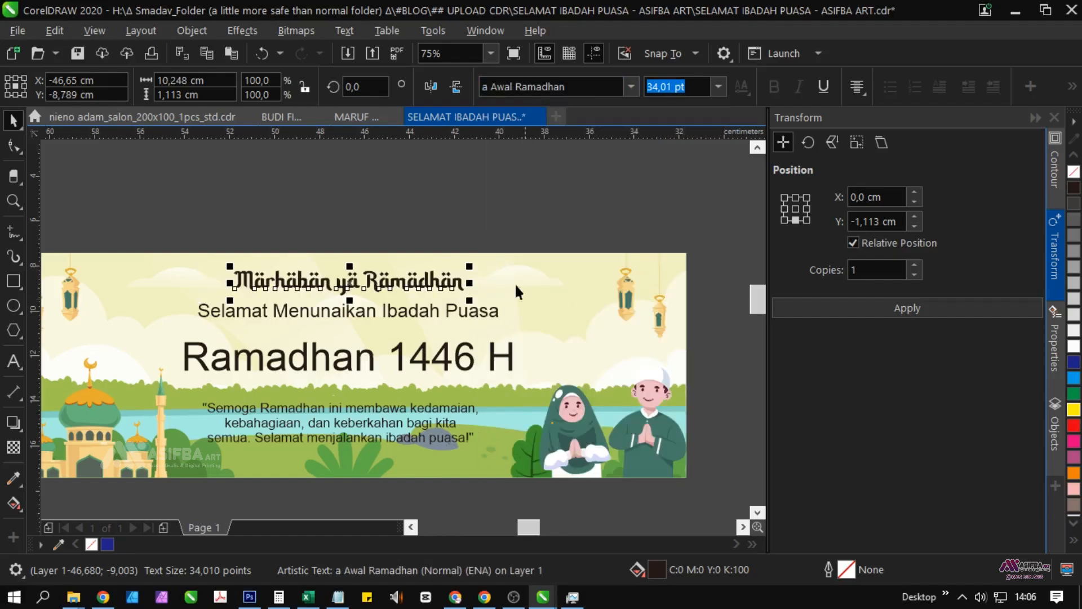
# Set the font of "Selamat Menunaikan Ibadah Puasa" to AvenirNext LT Pro Bold
pyautogui.click(453, 308)
pyautogui.click(630, 89)
pyautogui.scroll(-5, 712, 355)
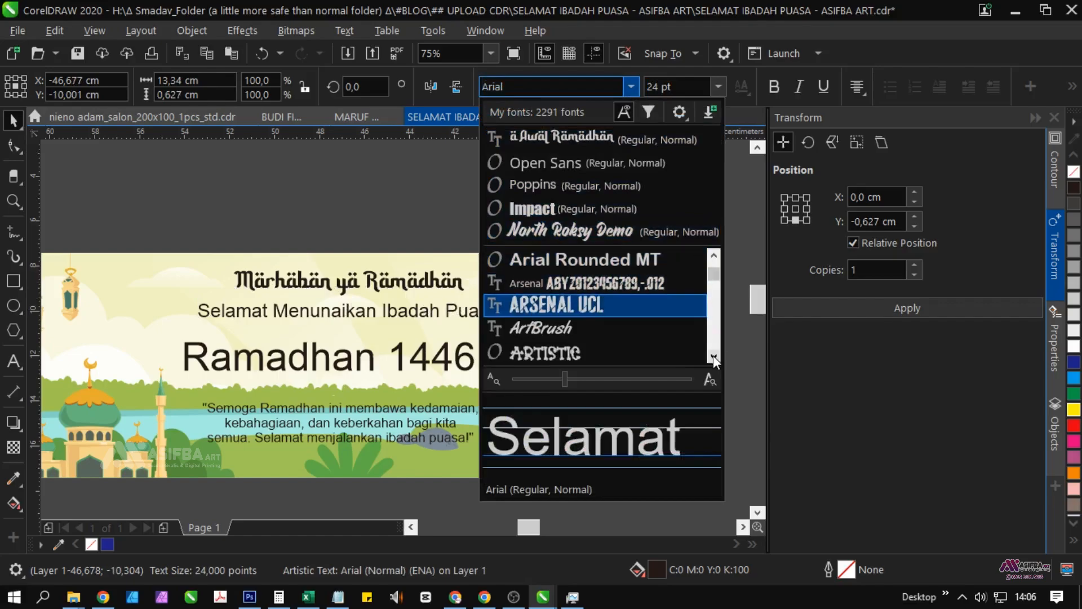
pyautogui.scroll(-3, 712, 355)
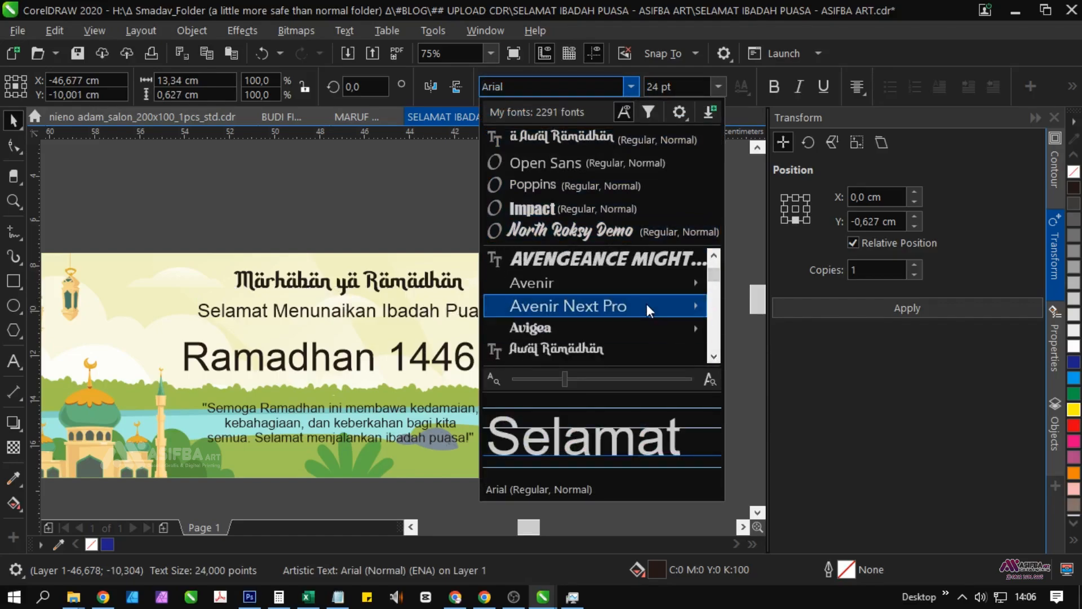
pyautogui.moveTo(647, 305)
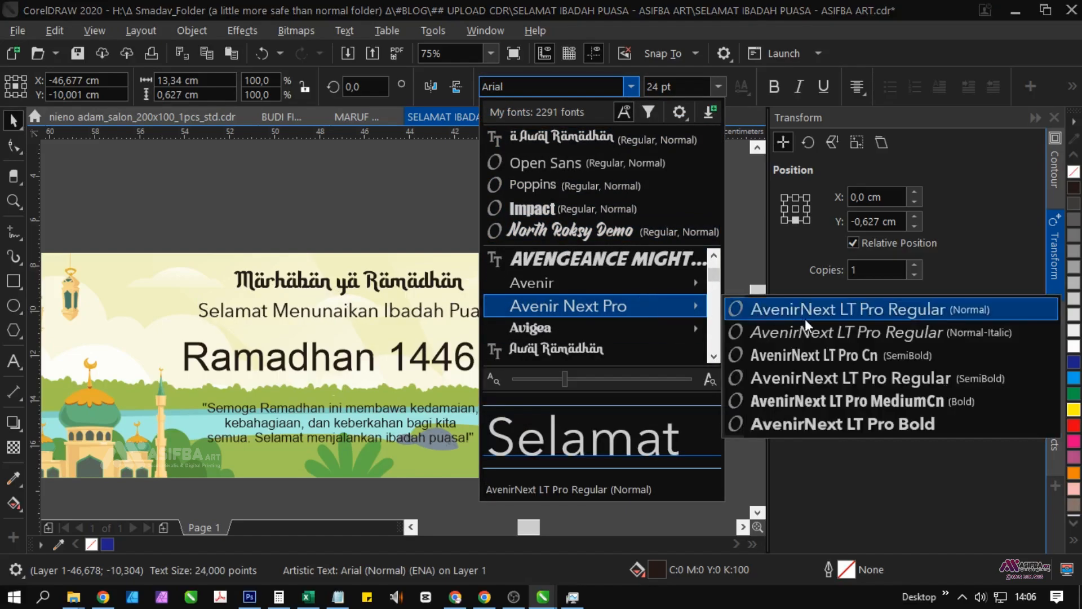
pyautogui.click(823, 425)
# Enlarge the top two greeting lines together to about 16.4 cm wide and centre them horizontally on the banner
pyautogui.keyDown('shift'); pyautogui.click(449, 286); pyautogui.keyUp('shift')
pyautogui.moveTo(513, 323); pyautogui.dragTo(561, 331)
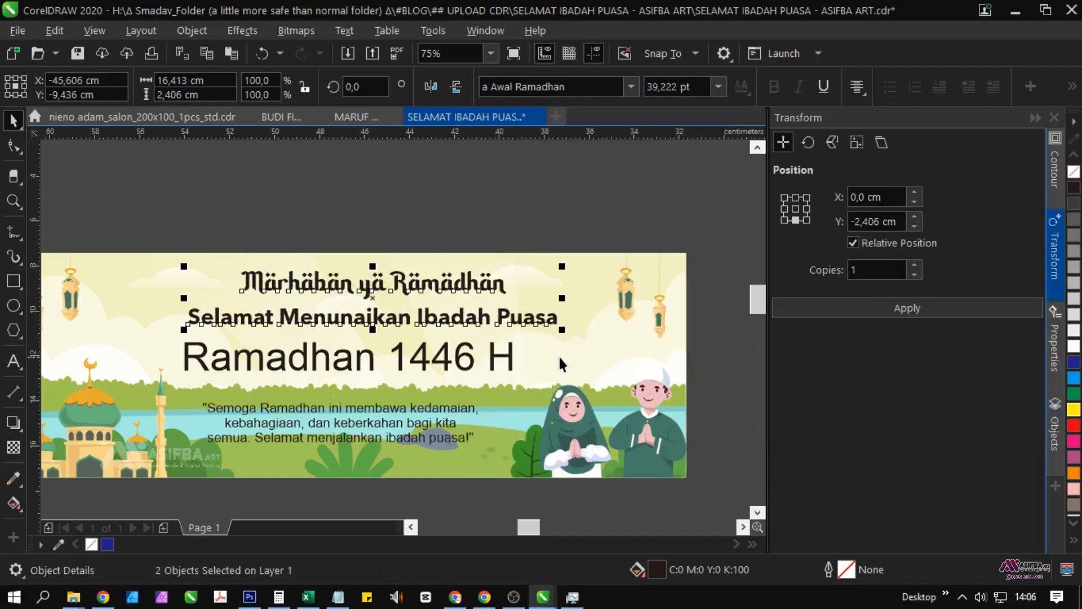
pyautogui.keyDown('shift'); pyautogui.click(563, 361); pyautogui.keyUp('shift')
pyautogui.press('c')
pyautogui.click(507, 225)
# Set the font of "Ramadhan 1446 H" to Avigea Regular and enlarge the text to about 69 pt
pyautogui.click(448, 357)
pyautogui.click(632, 86)
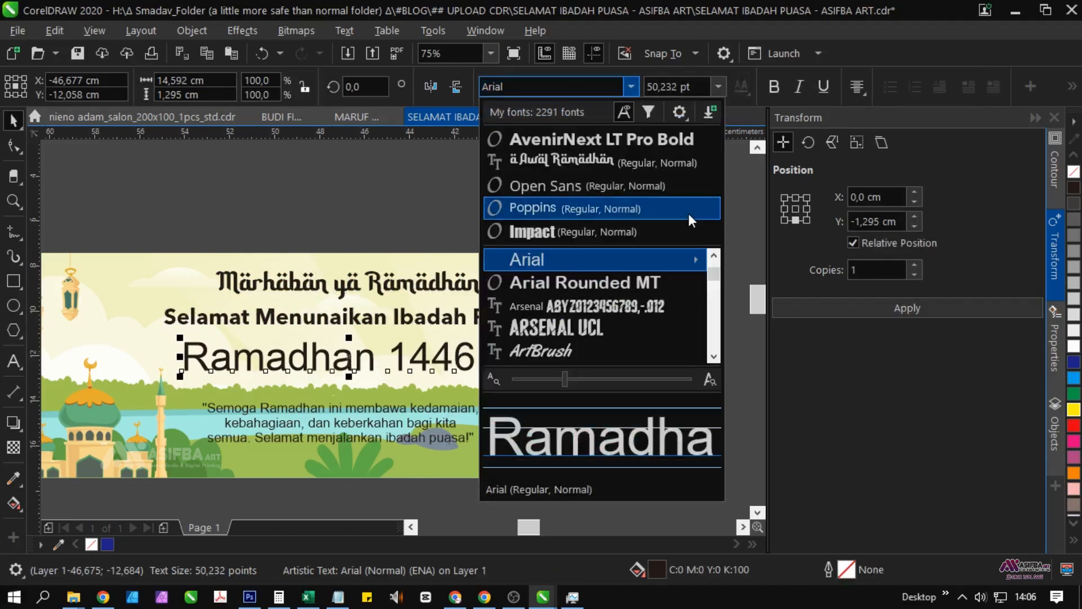
pyautogui.scroll(-5, 709, 356)
pyautogui.scroll(-2, 709, 356)
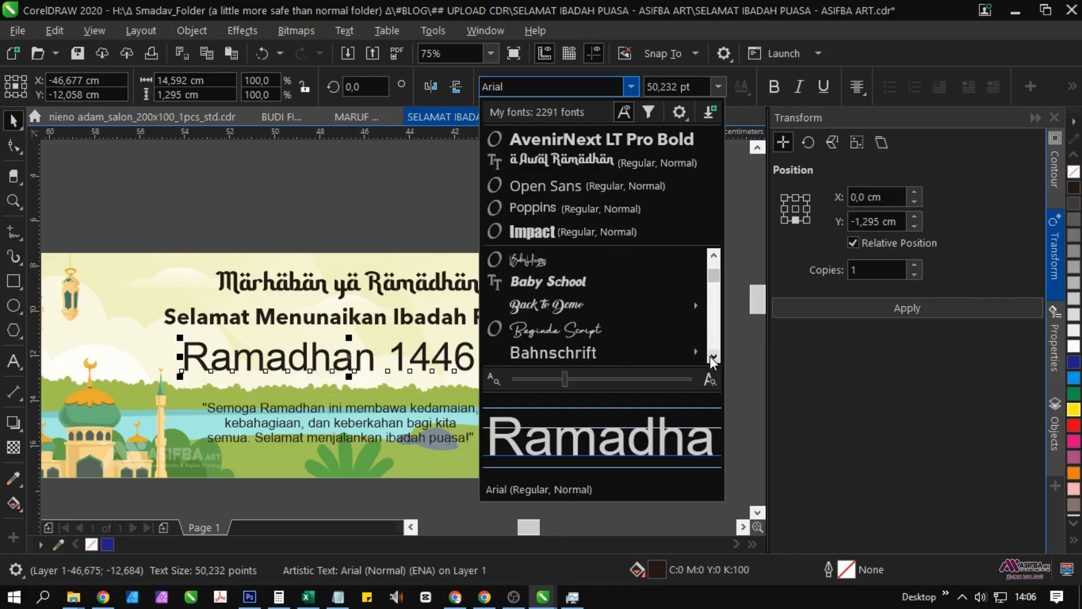
pyautogui.scroll(4, 714, 255)
pyautogui.moveTo(654, 304)
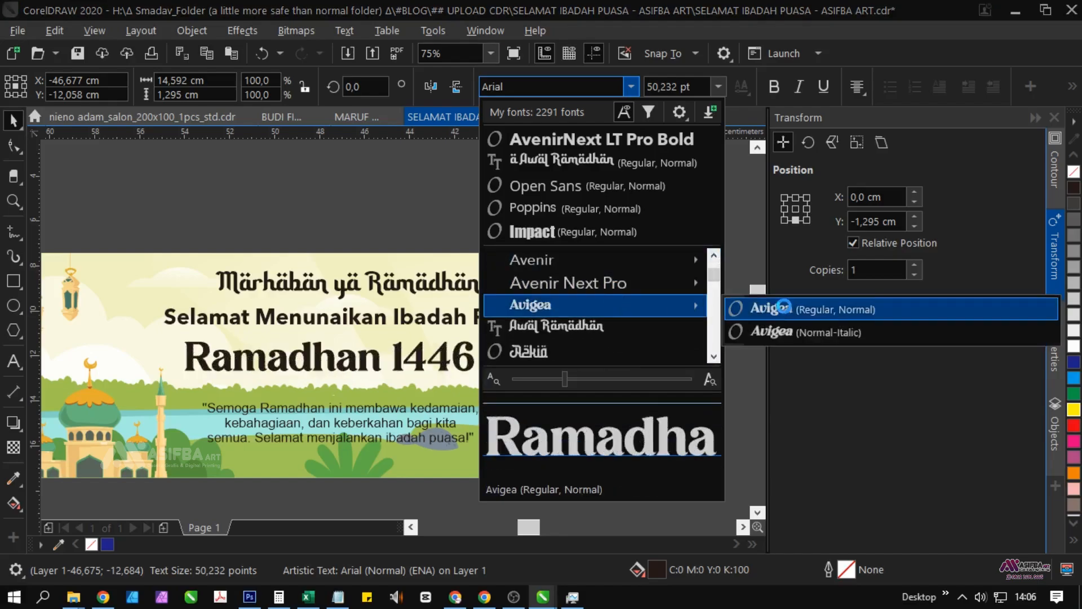
pyautogui.click(783, 308)
pyautogui.moveTo(536, 381); pyautogui.dragTo(581, 398)
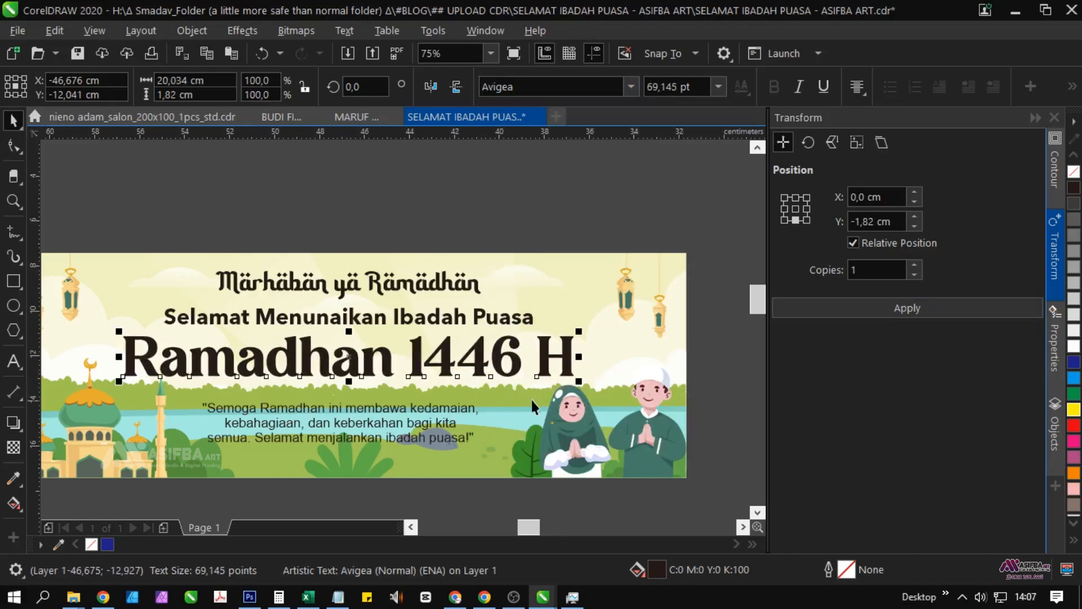
# Enlarge the quote to about 19.9 pt and set its font to Baby School
pyautogui.scroll(-1, 531, 400)
pyautogui.click(470, 340)
pyautogui.moveTo(478, 337); pyautogui.dragTo(504, 325)
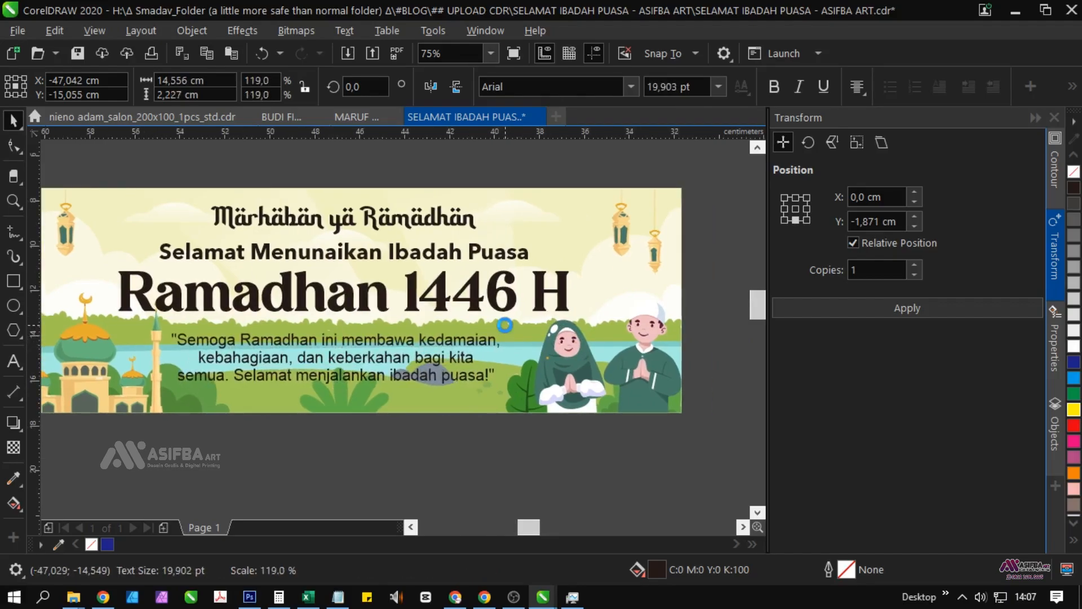
pyautogui.click(631, 86)
pyautogui.scroll(-2, 714, 355)
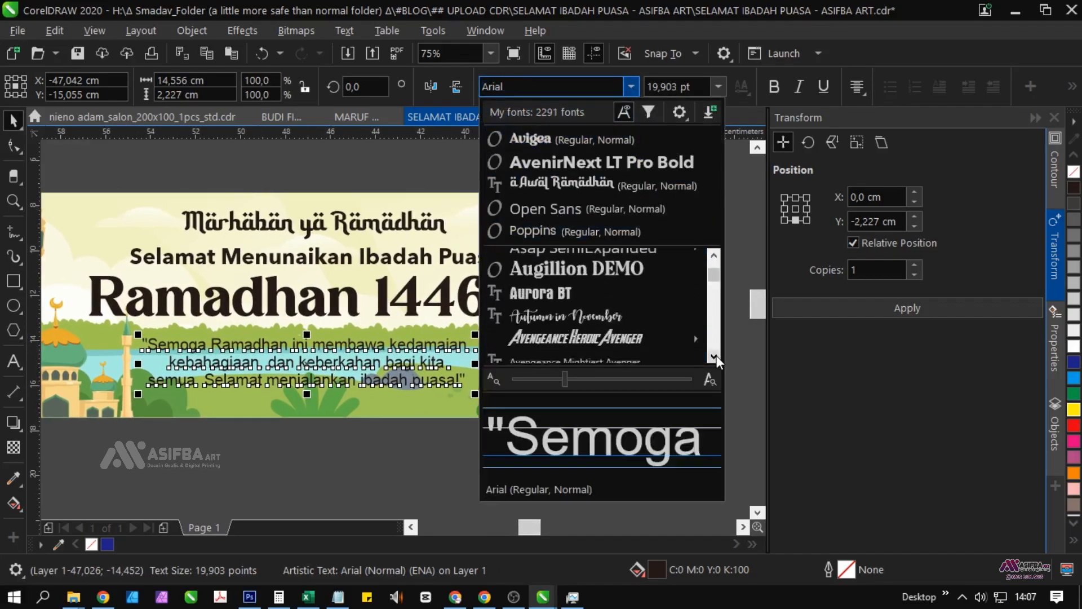
pyautogui.scroll(-4, 713, 355)
pyautogui.scroll(1, 671, 276)
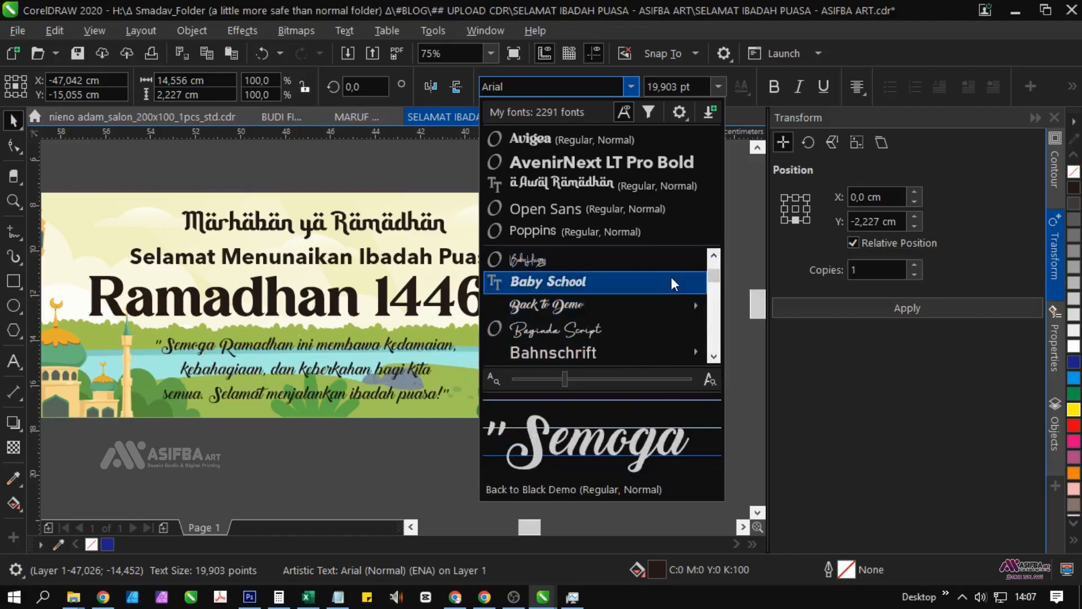
pyautogui.click(670, 281)
# Tighten the quote's line spacing with the Shape tool, then return to the Pick tool and deselect the text
pyautogui.click(14, 145)
pyautogui.scroll(2, 190, 345)
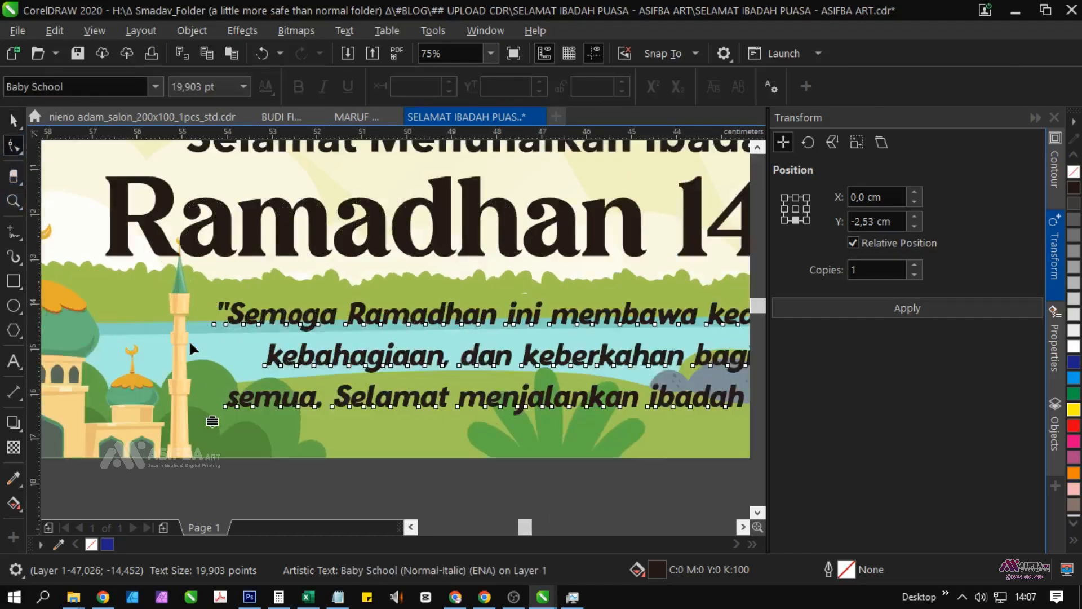
pyautogui.moveTo(211, 422); pyautogui.dragTo(214, 402)
pyautogui.scroll(-2, 239, 378)
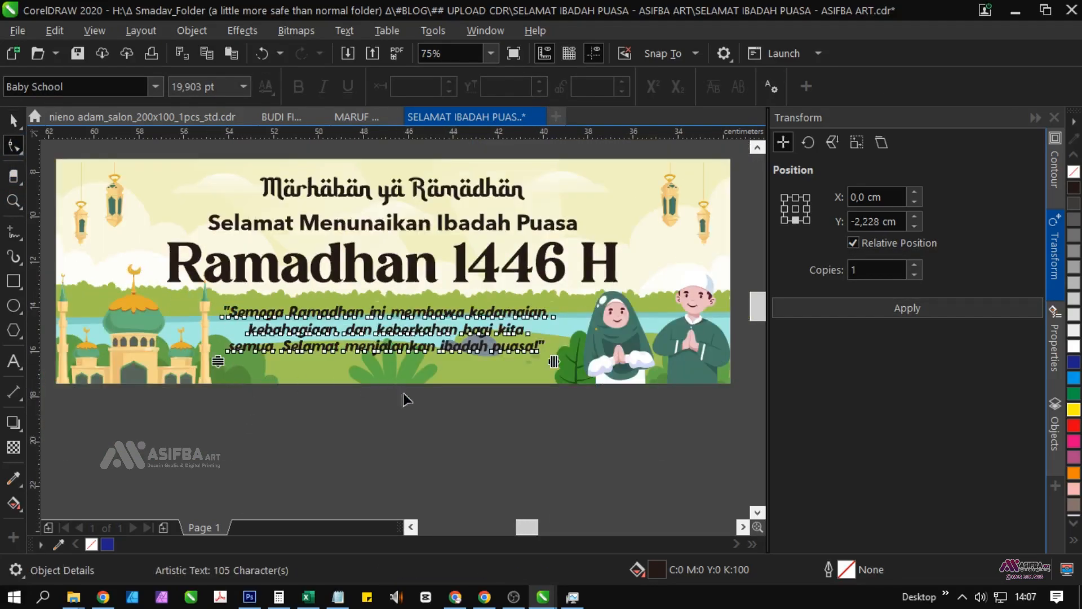
pyautogui.click(14, 121)
pyautogui.click(268, 418)
# Enlarge "Ramadhan 1446 H" slightly to about 73 pt and clear the selection
pyautogui.scroll(-1, 274, 412)
pyautogui.scroll(1, 373, 409)
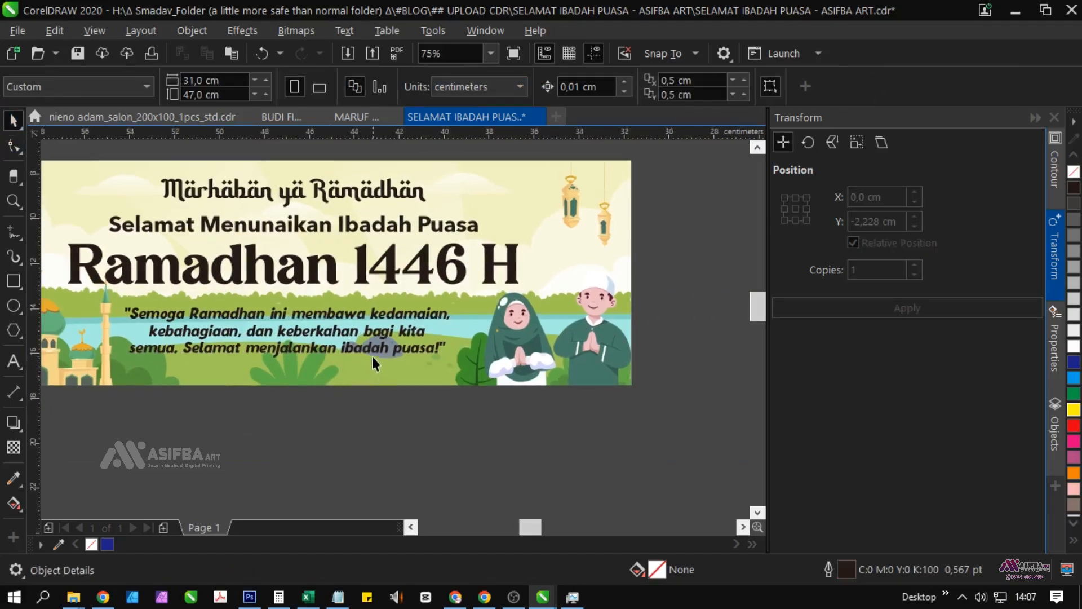
pyautogui.scroll(-1, 371, 389)
pyautogui.scroll(1, 350, 337)
pyautogui.click(351, 337)
pyautogui.moveTo(546, 347); pyautogui.dragTo(560, 350)
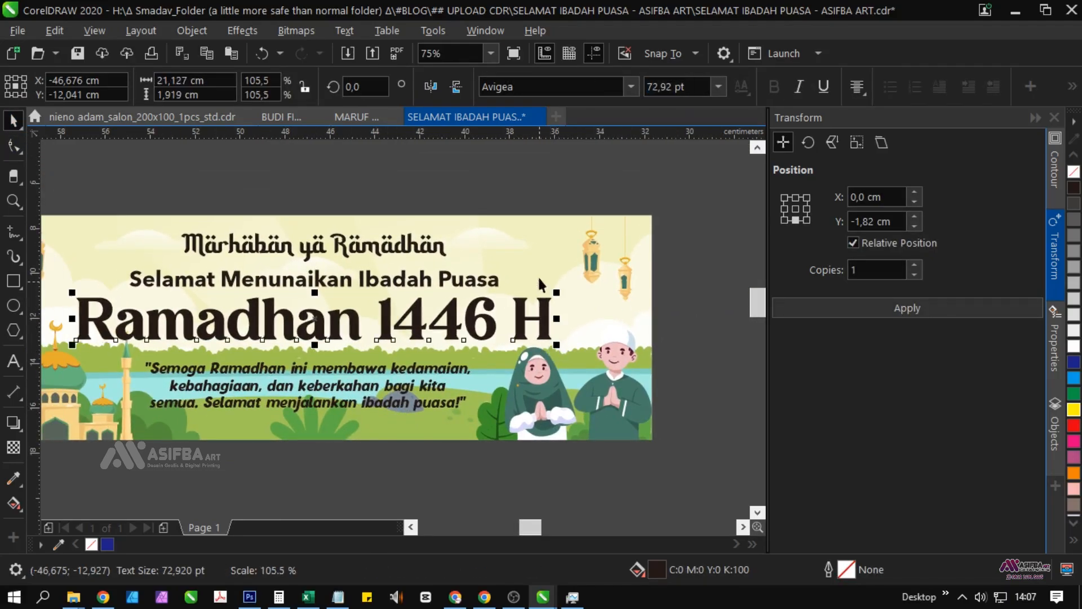
pyautogui.keyDown('shift'); pyautogui.click(537, 271); pyautogui.keyUp('shift')
pyautogui.scroll(-1, 537, 344)
pyautogui.scroll(1, 581, 361)
pyautogui.press('Escape')
# Open the banner's clipped artwork for editing and enlarge the right-hand lantern pair to about 2.8 × 4.8 cm
pyautogui.click(580, 269)
pyautogui.click(70, 166)
pyautogui.click(543, 254)
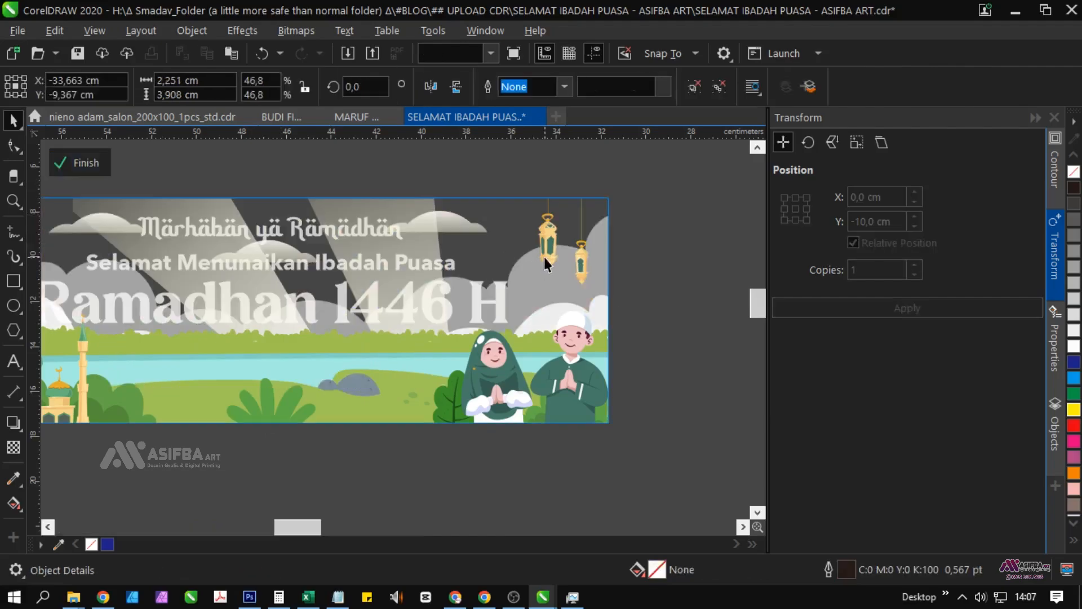
pyautogui.moveTo(528, 296); pyautogui.dragTo(515, 318)
pyautogui.scroll(2, 529, 248)
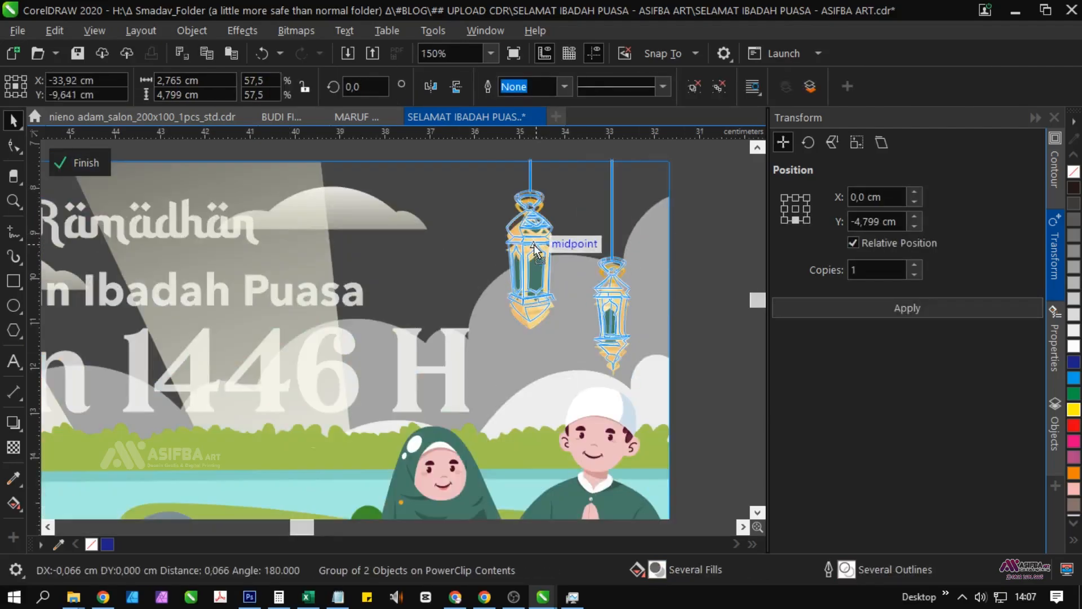
# Delete the smaller lantern pair above the mosque
pyautogui.scroll(-4, 533, 244)
pyautogui.click(347, 259)
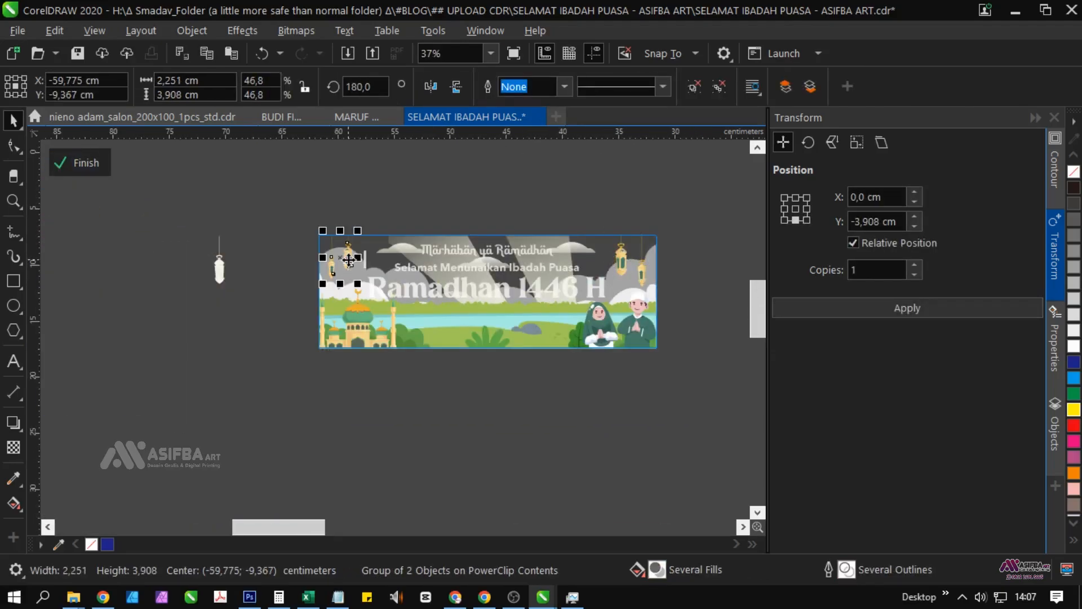
pyautogui.press('Escape')
# Place a horizontally mirrored copy of the enlarged lantern pair above the mosque and finish editing the clipped artwork
pyautogui.scroll(1, 621, 259)
pyautogui.scroll(-1, 643, 259)
pyautogui.click(642, 260)
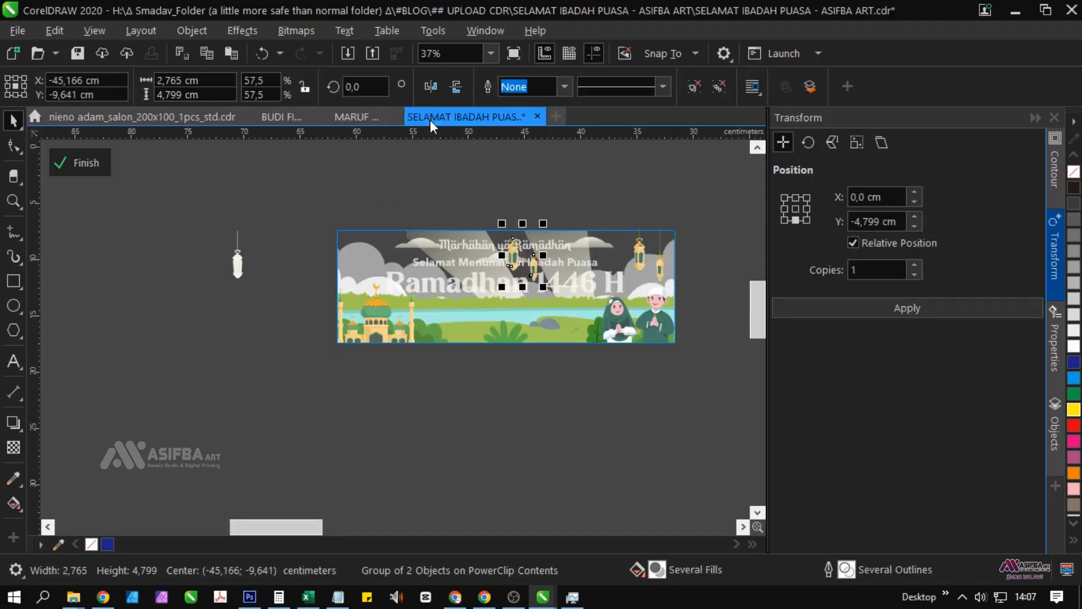
pyautogui.moveTo(388, 268); pyautogui.dragTo(376, 274)
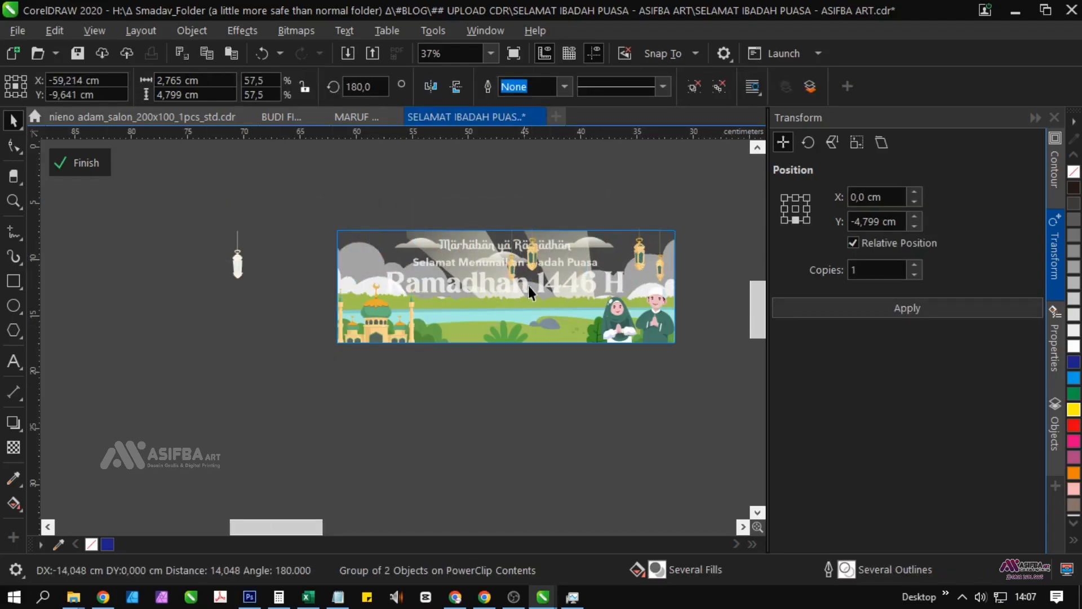
pyautogui.keyDown('shift'); pyautogui.click(640, 259); pyautogui.keyUp('shift')
pyautogui.click(524, 195)
pyautogui.scroll(1, 530, 261)
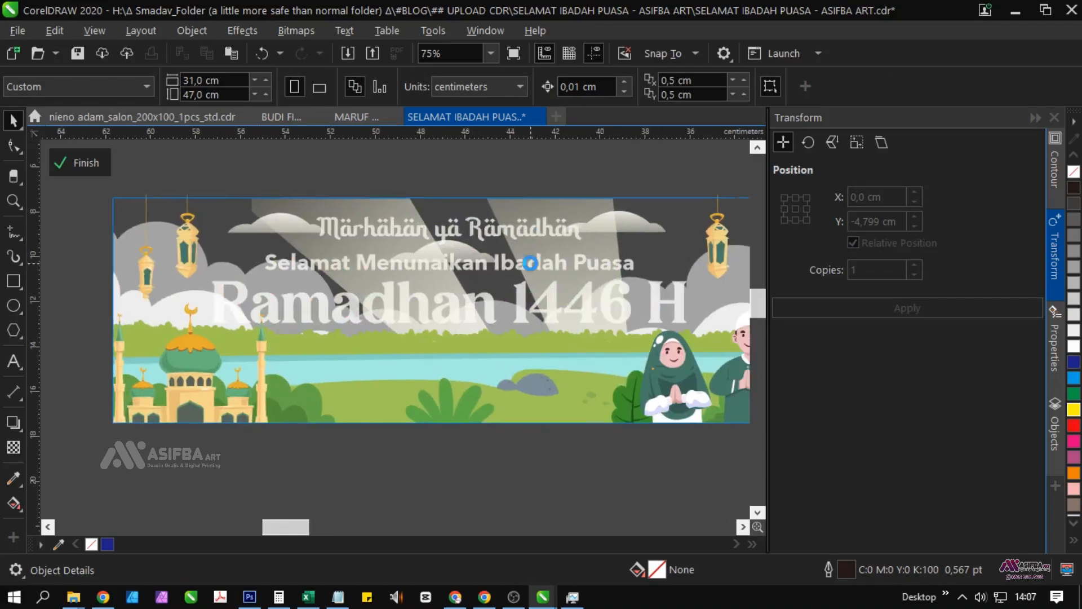
pyautogui.click(63, 164)
pyautogui.press('Escape')
# Reopen the clipped artwork and scale the mosque group down to about 6.4 × 4.9 cm
pyautogui.moveTo(402, 290); pyautogui.dragTo(337, 275)
pyautogui.moveTo(398, 312); pyautogui.dragTo(391, 286)
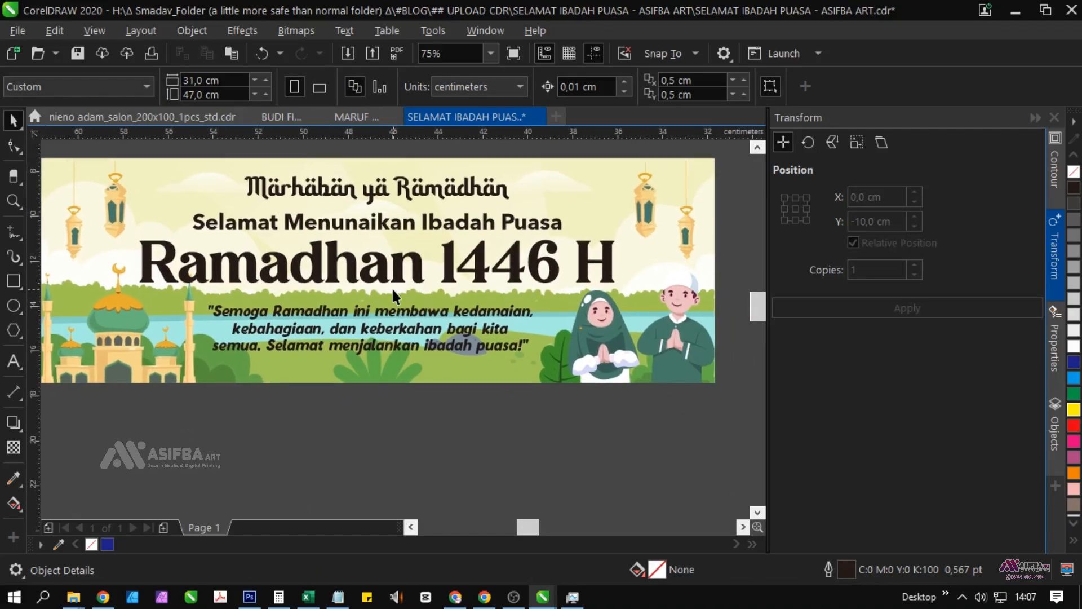
pyautogui.moveTo(104, 346); pyautogui.dragTo(207, 314)
pyautogui.click(208, 313)
pyautogui.press('F10')
pyautogui.click(79, 163)
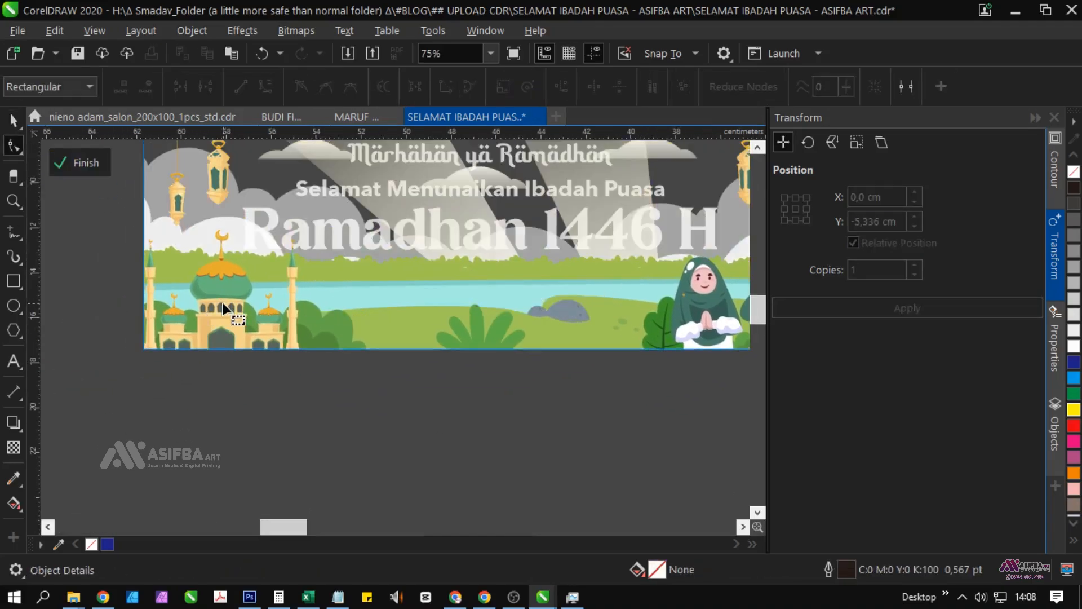
pyautogui.click(249, 334)
pyautogui.moveTo(306, 222); pyautogui.dragTo(295, 231)
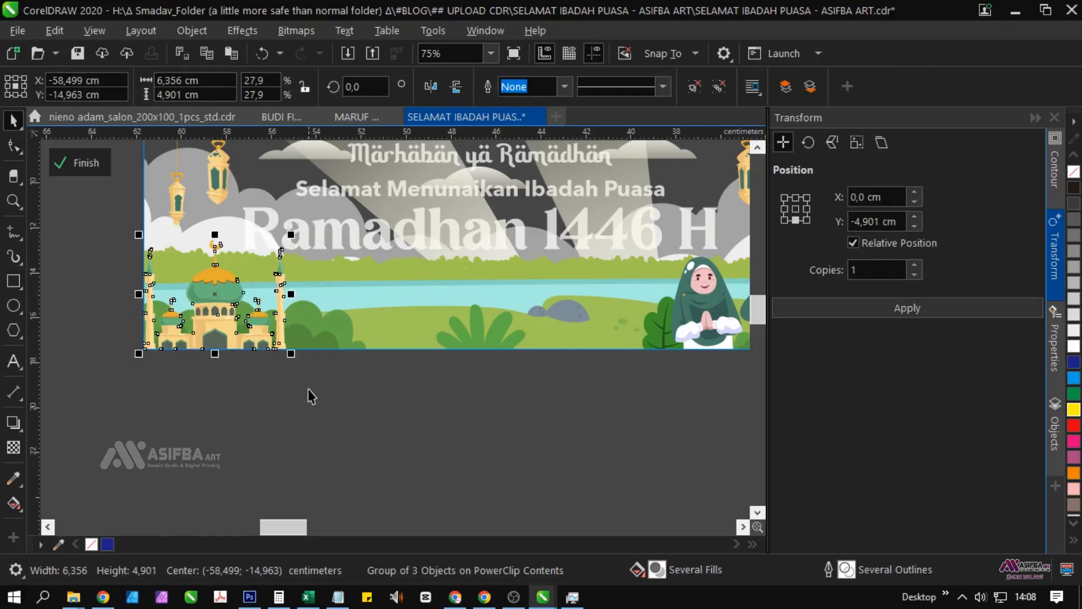
# Select only the mosque's right-hand minaret and move it down past the banner's lower edge
pyautogui.click(308, 388)
pyautogui.moveTo(344, 286); pyautogui.dragTo(314, 333)
pyautogui.click(252, 334)
pyautogui.scroll(1, 313, 276)
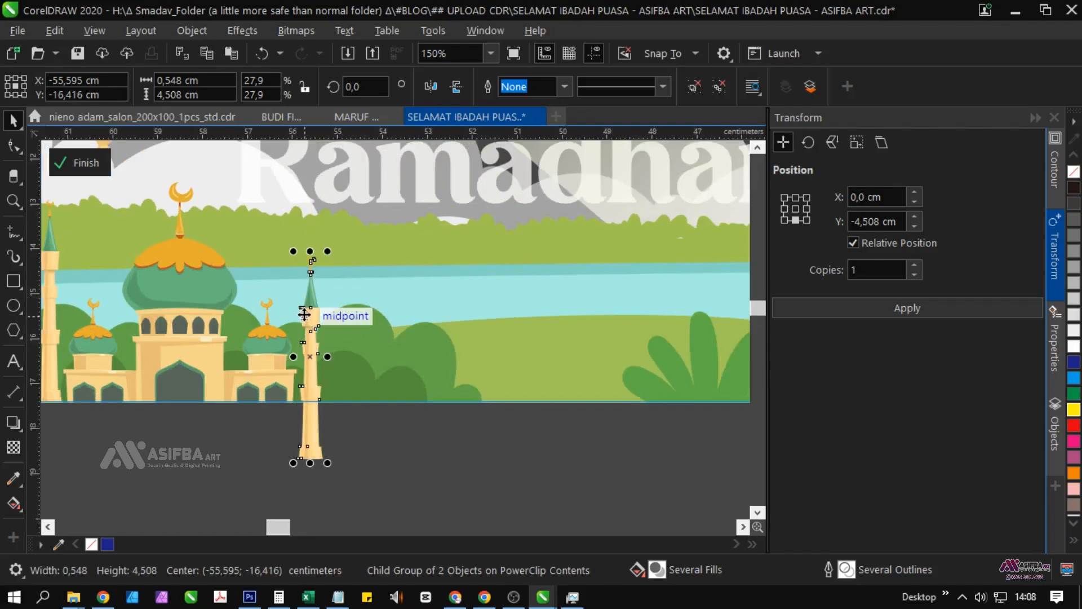
# Enlarge the whole mosque group slightly and finish editing the clipped artwork
pyautogui.scroll(-1, 303, 314)
pyautogui.click(251, 343)
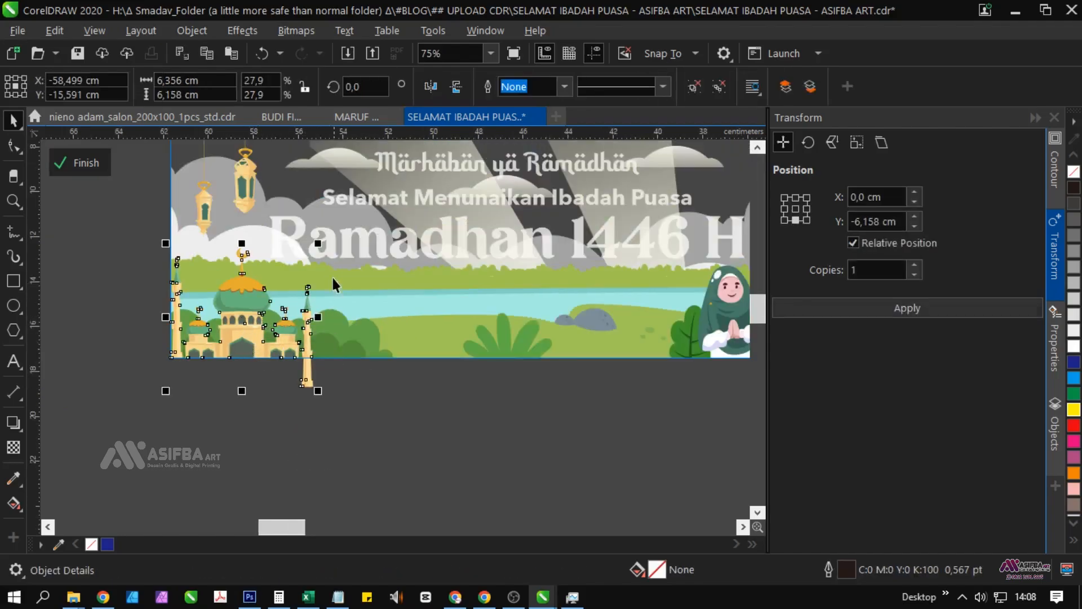
pyautogui.moveTo(319, 243); pyautogui.dragTo(331, 236)
pyautogui.click(85, 163)
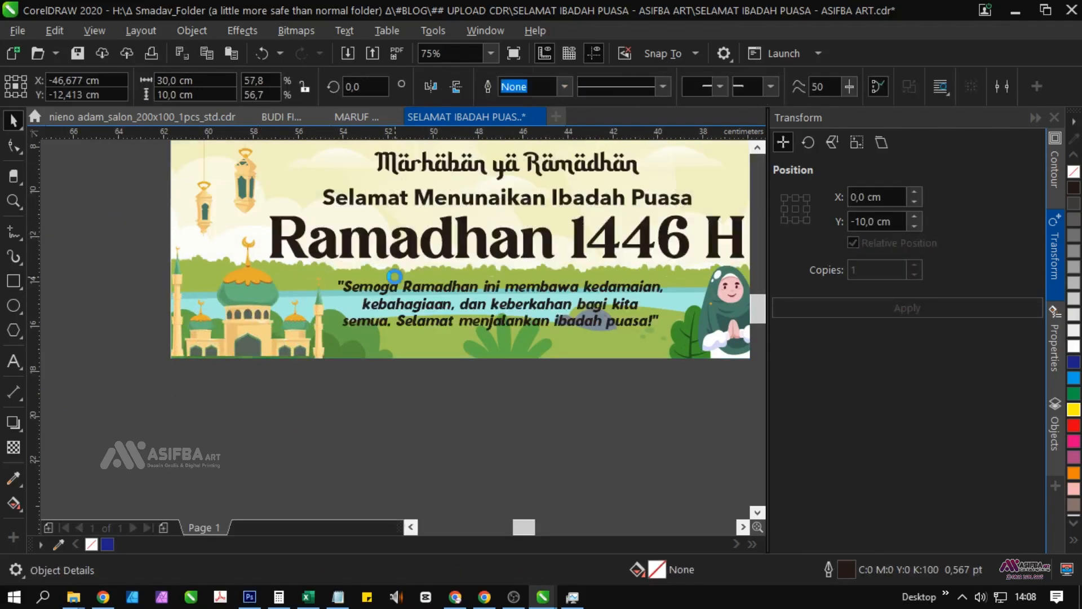
# Save the document with the whole banner in view and select the "Marhaban ya Ramadhan" text
pyautogui.scroll(-2, 348, 312)
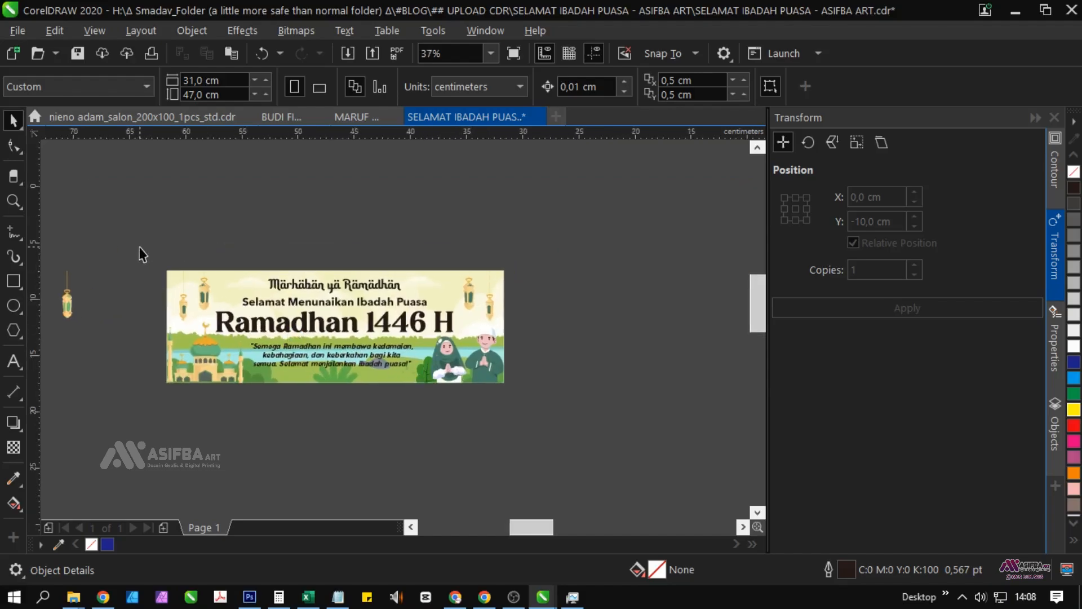
pyautogui.moveTo(138, 251); pyautogui.dragTo(560, 430)
pyautogui.click(492, 53)
pyautogui.click(445, 152)
pyautogui.click(370, 201)
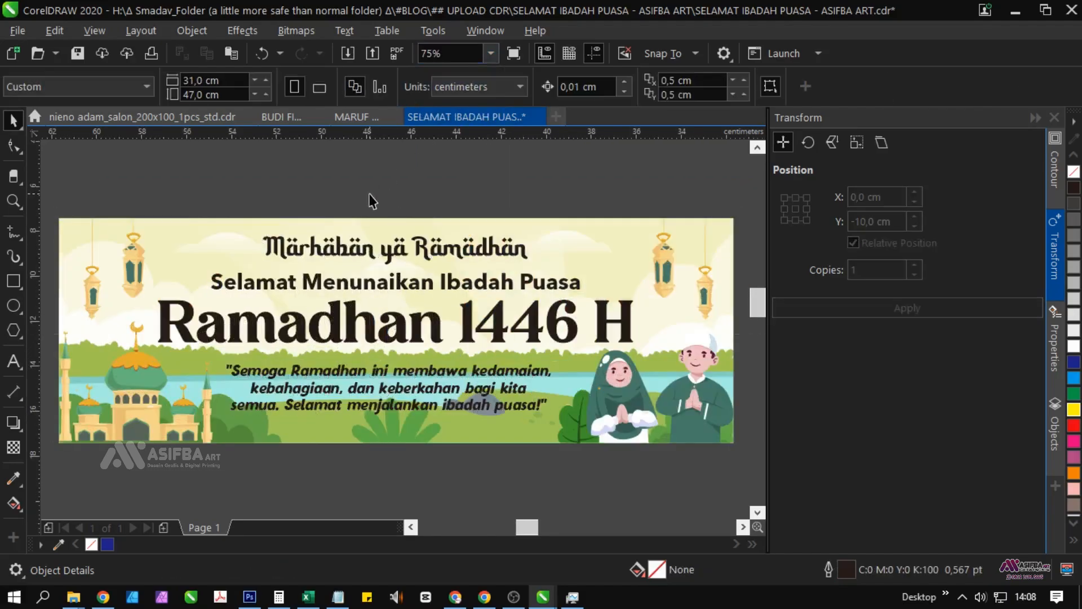
pyautogui.click(435, 251)
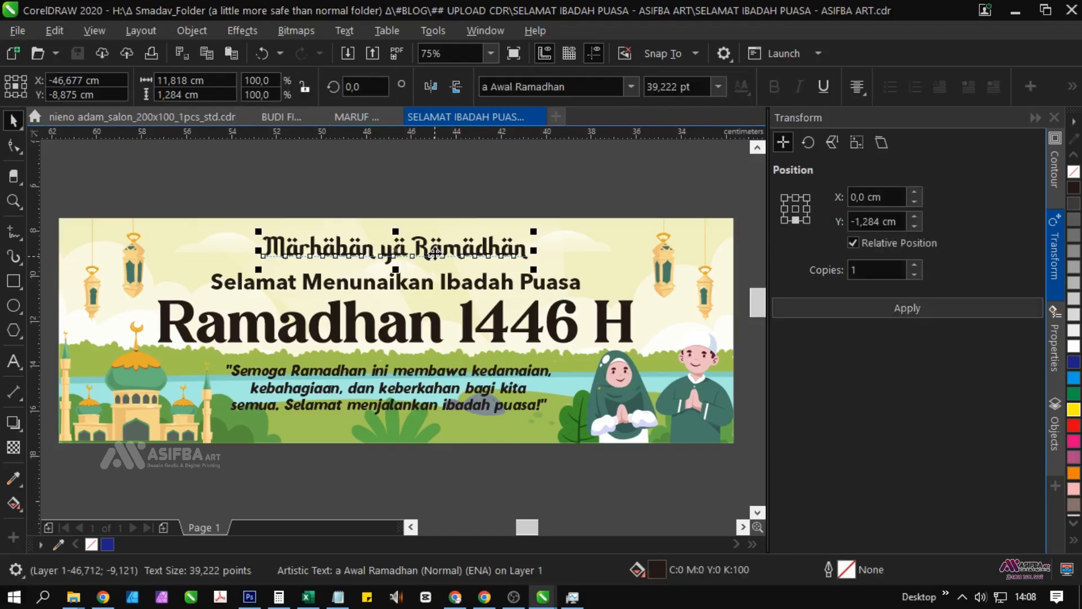
# Open the banner's clipped background artwork for editing
pyautogui.click(485, 354)
pyautogui.press('F10')
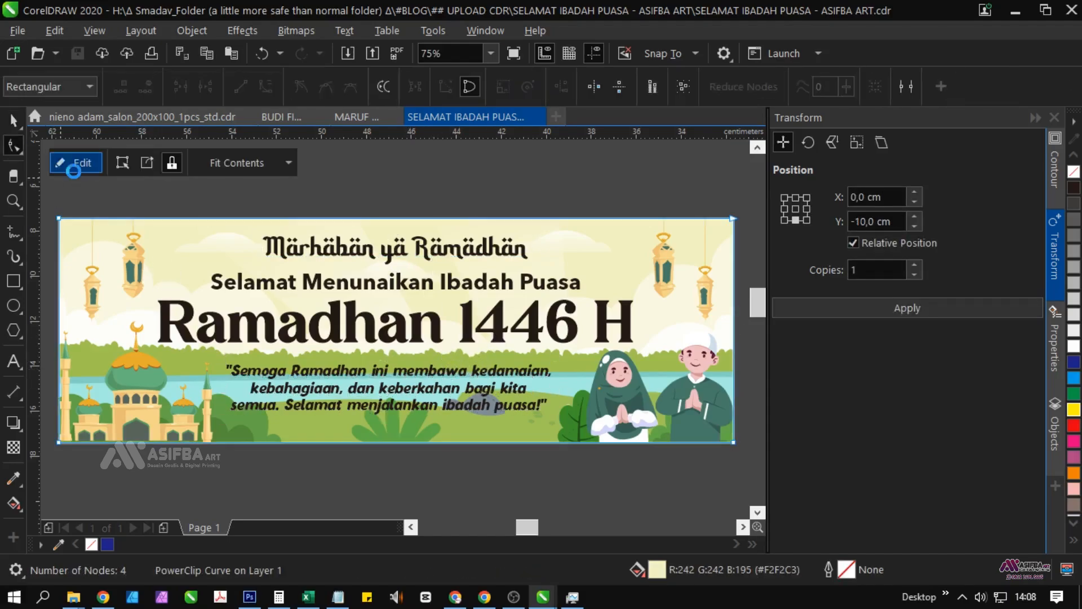
pyautogui.click(73, 164)
pyautogui.scroll(-1, 361, 395)
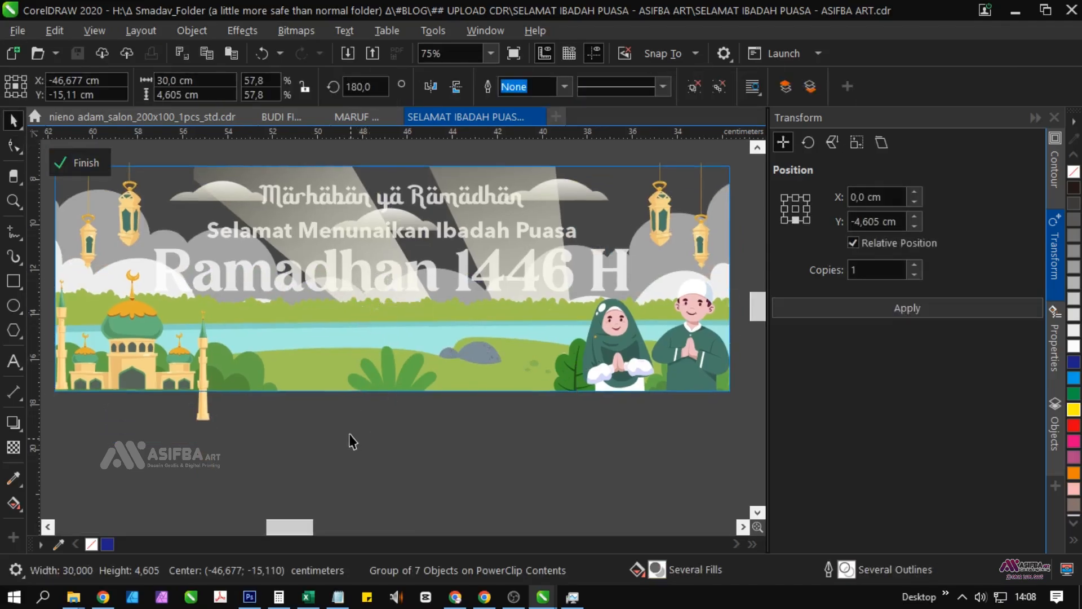
pyautogui.click(349, 434)
pyautogui.keyDown('ctrl'); pyautogui.click(361, 309); pyautogui.keyUp('ctrl')
pyautogui.click(395, 423)
pyautogui.click(408, 310)
pyautogui.press('Delete')
pyautogui.hotkey('ctrl', 'z')
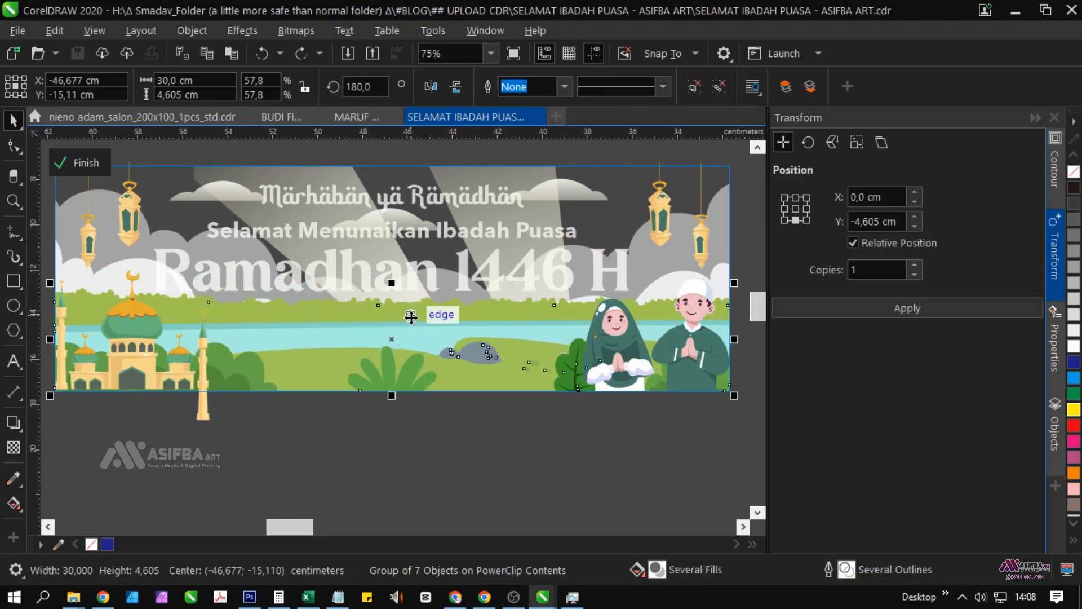
# Move the river-and-meadow landscape group down slightly and finish editing the clipped artwork
pyautogui.moveTo(411, 317); pyautogui.dragTo(410, 318)
pyautogui.click(377, 449)
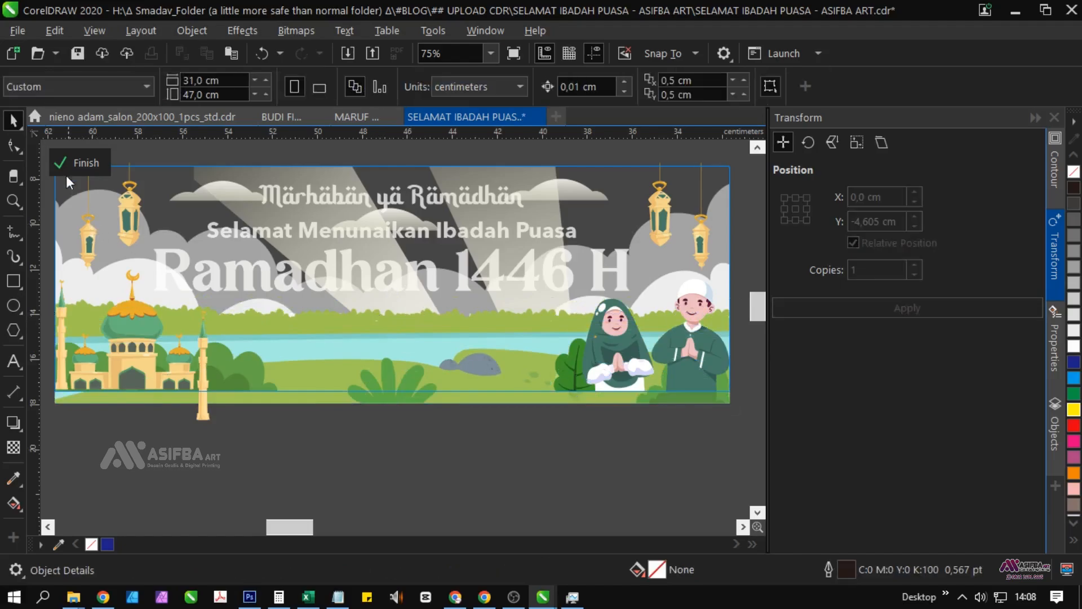
pyautogui.click(73, 163)
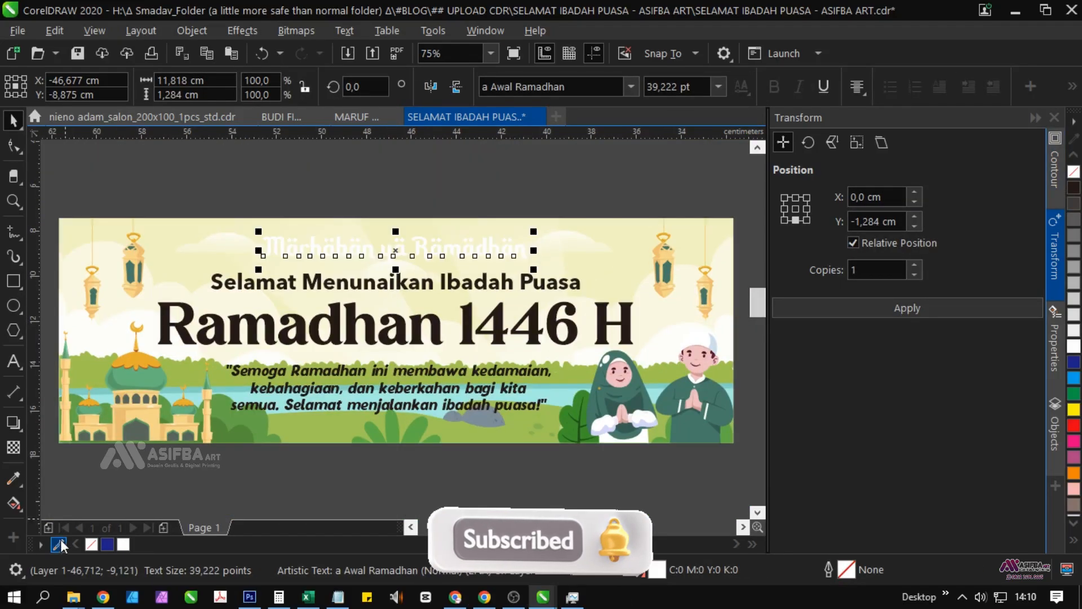
# Sample the dark green #365D52 from the praying figures' clothing and apply it as the outline colour of "Marhaban ya Ramadhan"
pyautogui.click(59, 544)
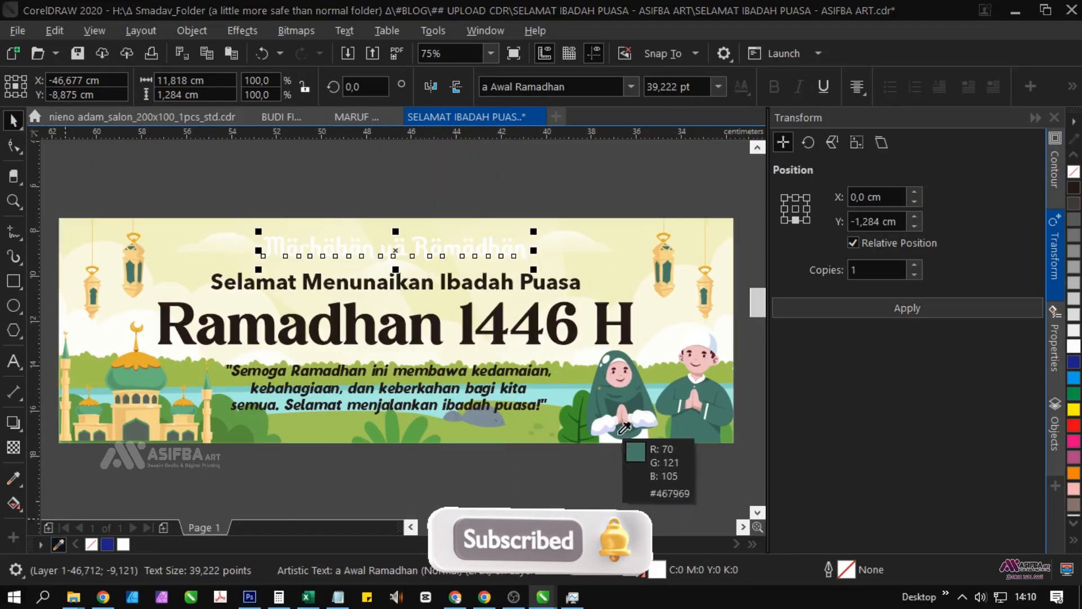
pyautogui.click(625, 437)
pyautogui.rightClick(139, 544)
# Set the outline of "Marhaban ya Ramadhan" to 12 pt with rounded corners, behind the fill and scaling with the object
pyautogui.press('F12')
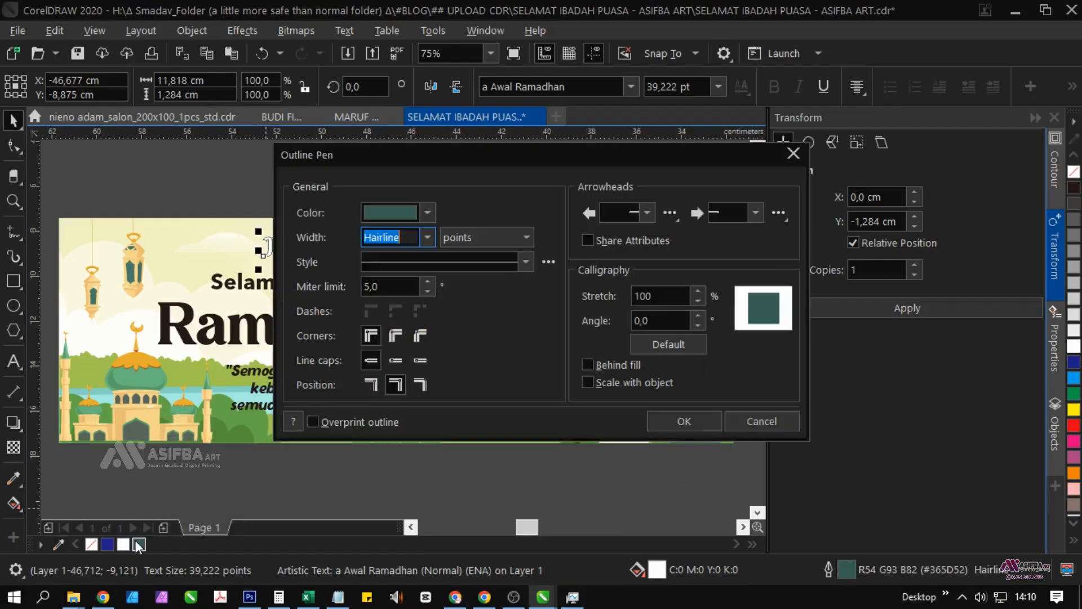
pyautogui.click(389, 341)
pyautogui.click(427, 236)
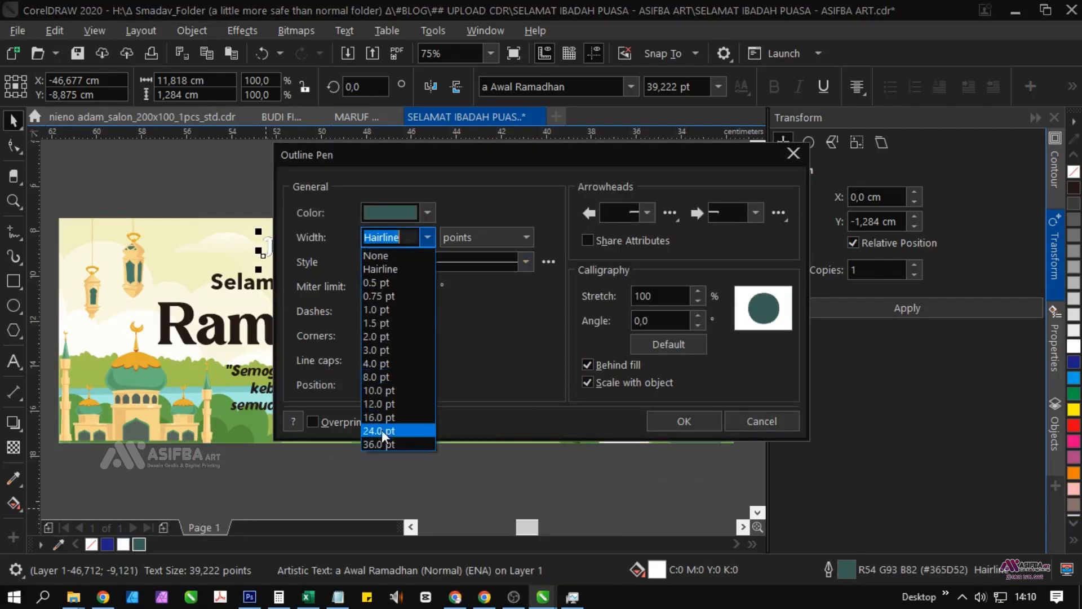
pyautogui.click(379, 430)
pyautogui.click(427, 243)
pyautogui.click(372, 404)
pyautogui.click(426, 241)
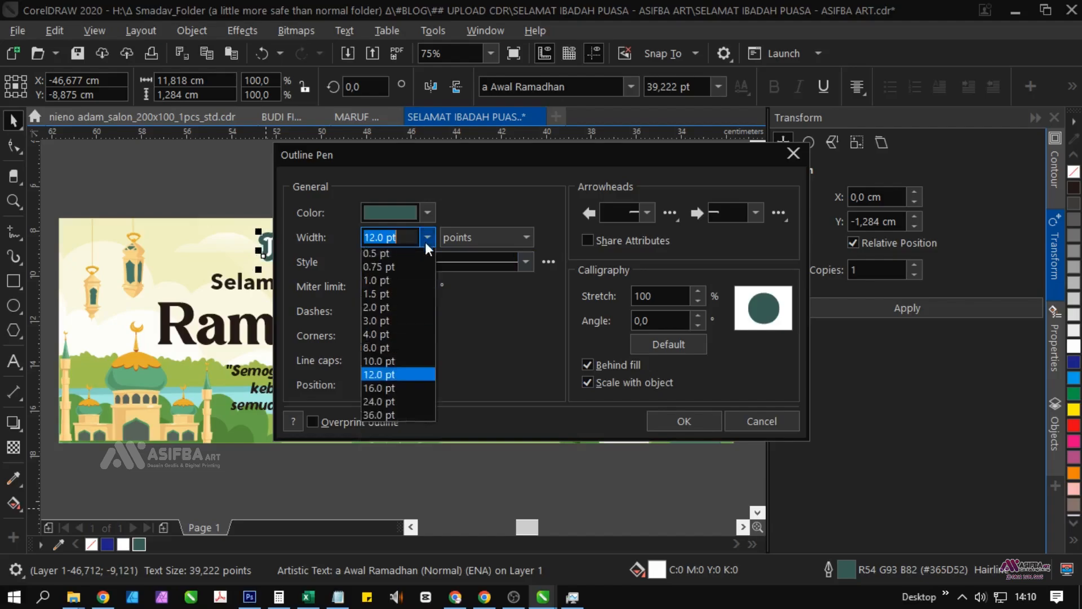
pyautogui.click(389, 376)
pyautogui.click(683, 420)
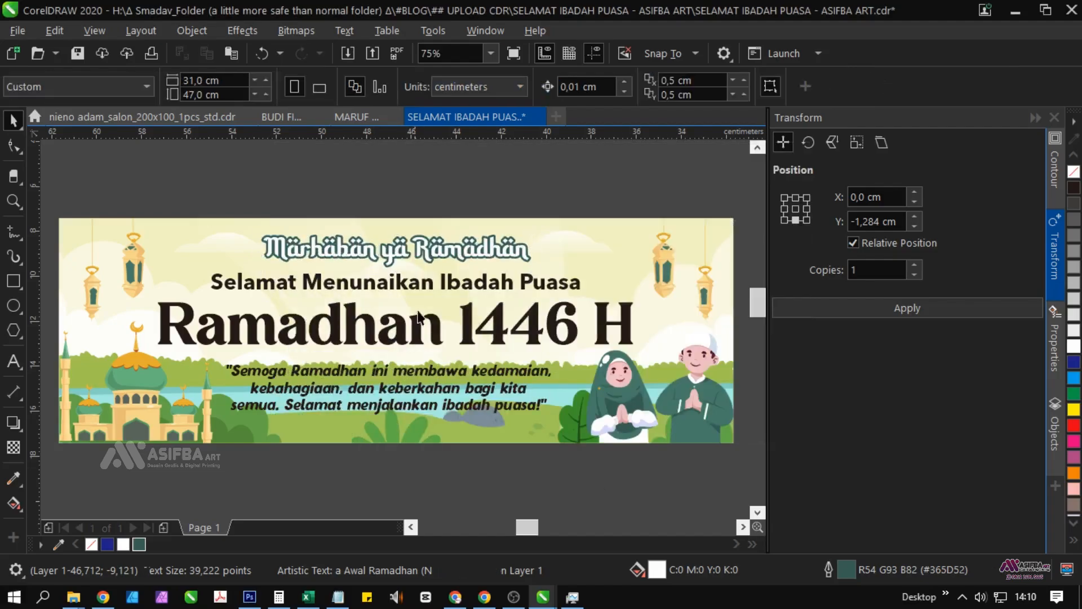
# Sample the orange #E6AE2F of the mosque's dome into the document palette
pyautogui.scroll(2, 363, 279)
pyautogui.click(363, 279)
pyautogui.scroll(-2, 363, 279)
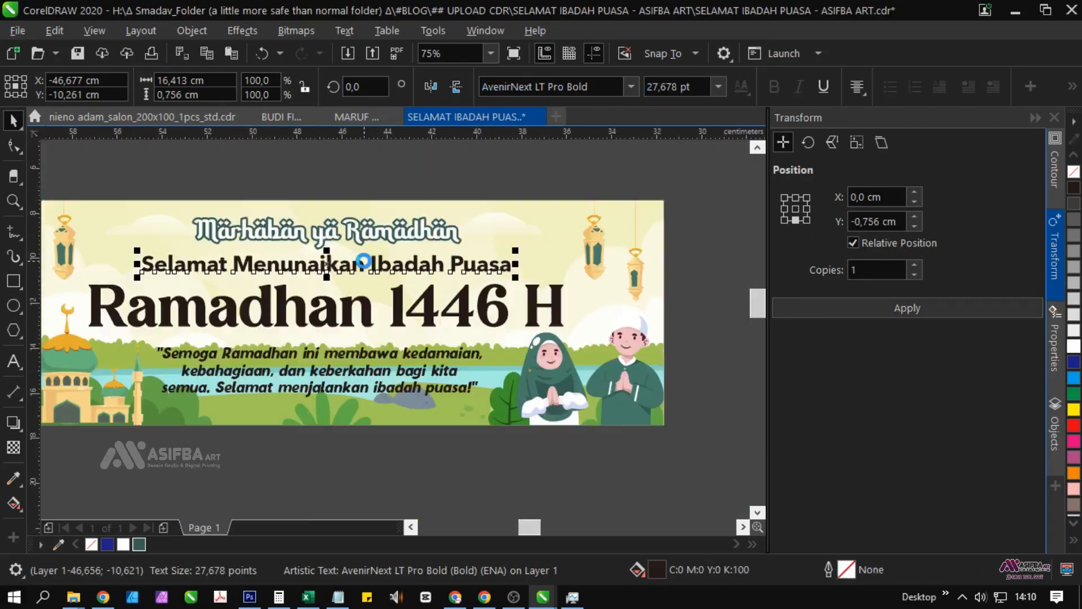
pyautogui.scroll(6, 49, 345)
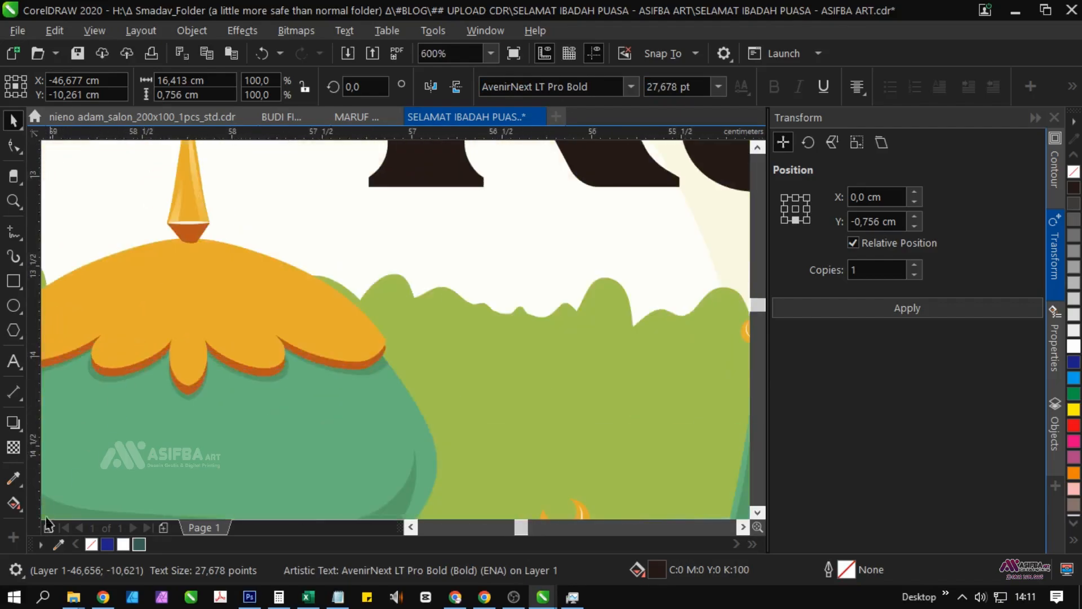
pyautogui.click(58, 544)
pyautogui.click(125, 314)
# Fill "Ramadhan 1446 H" with the sampled orange #E6AE2F
pyautogui.scroll(-3, 130, 313)
pyautogui.scroll(1, 268, 231)
pyautogui.scroll(-1, 337, 292)
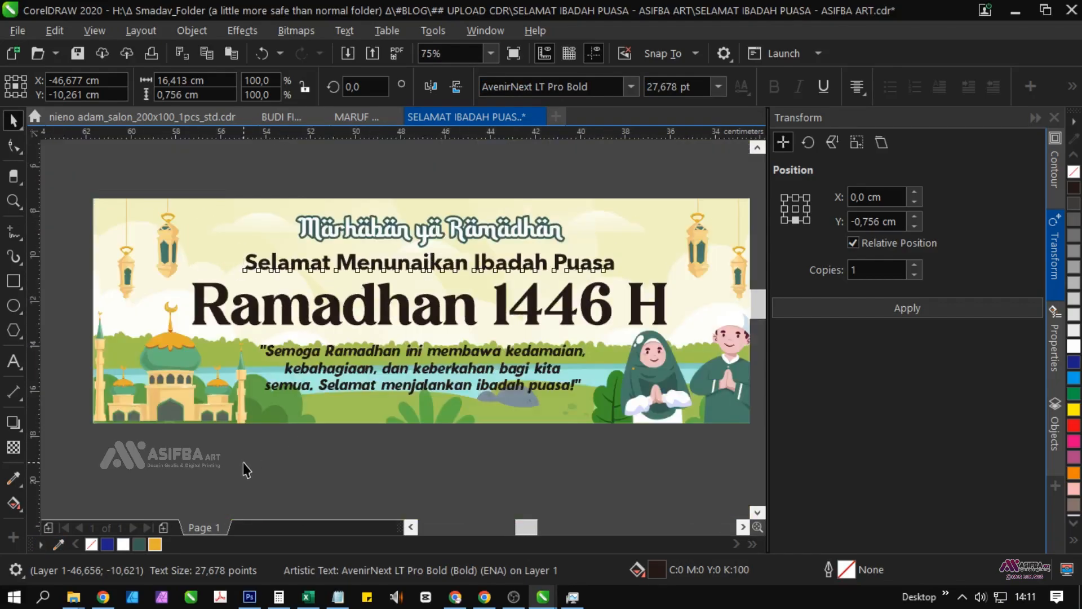
pyautogui.click(242, 462)
pyautogui.scroll(-1, 265, 414)
pyautogui.scroll(1, 285, 383)
pyautogui.click(297, 370)
pyautogui.click(154, 544)
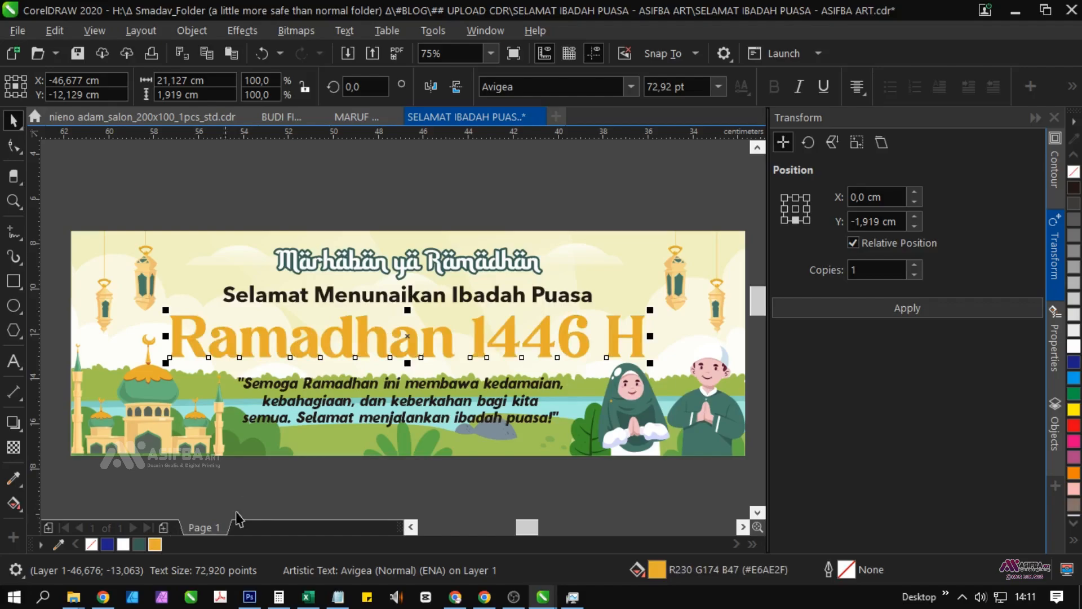
# Fill "Selamat Menunaikan Ibadah Puasa" with the dark green #365D52
pyautogui.click(336, 491)
pyautogui.click(397, 300)
pyautogui.click(138, 544)
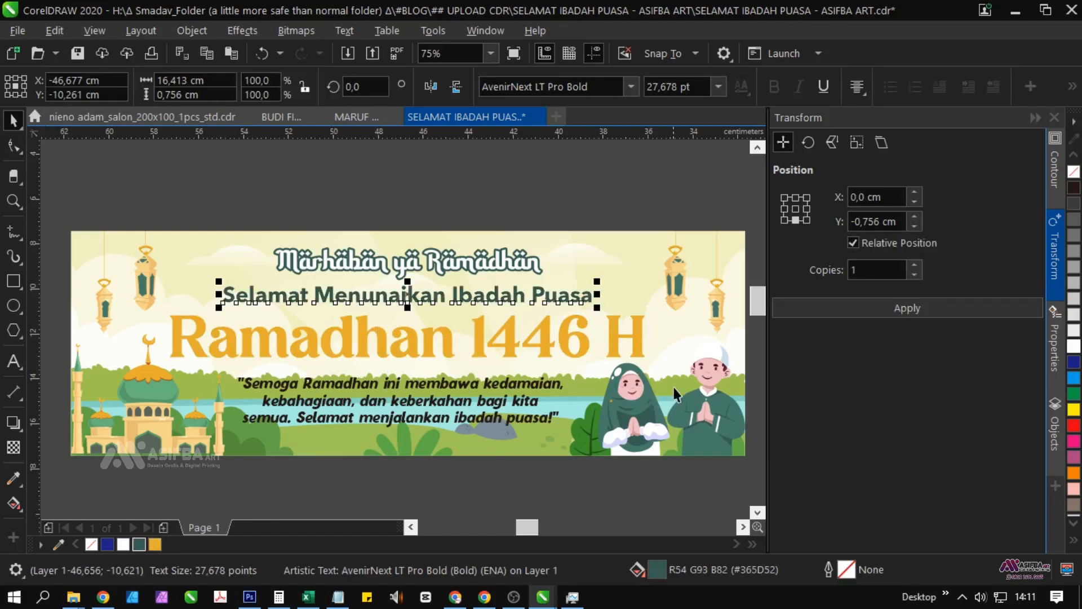
# Give "Selamat Menunaikan Ibadah Puasa" a white 7 pt outline with rounded corners, behind the fill and scaling with the object
pyautogui.rightClick(1073, 345)
pyautogui.scroll(2, 648, 295)
pyautogui.press('F12')
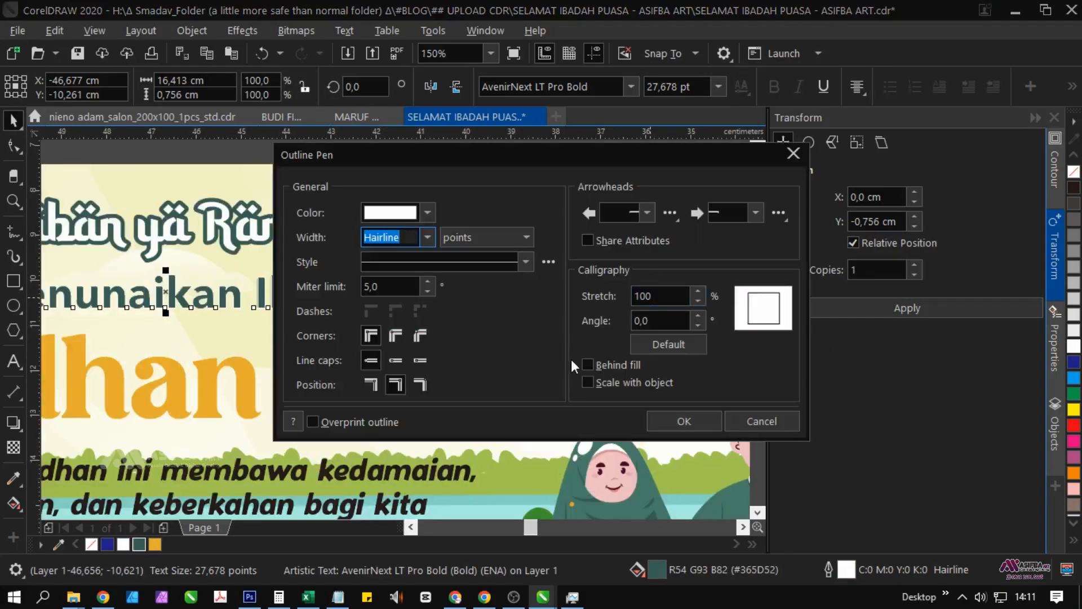
pyautogui.click(426, 240)
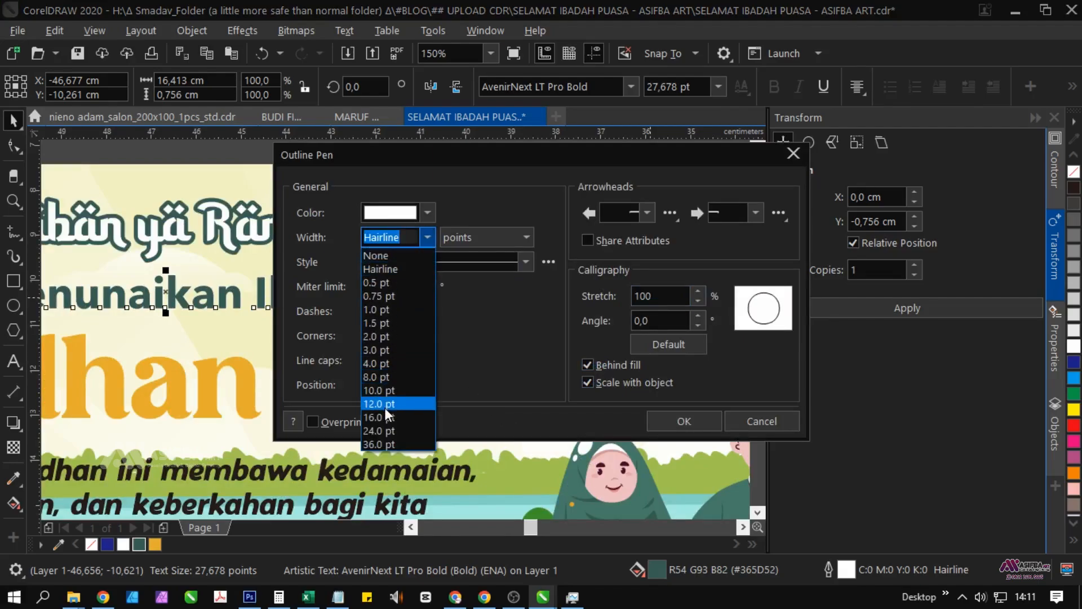
pyautogui.click(393, 401)
pyautogui.press('Return')
pyautogui.scroll(-2, 451, 353)
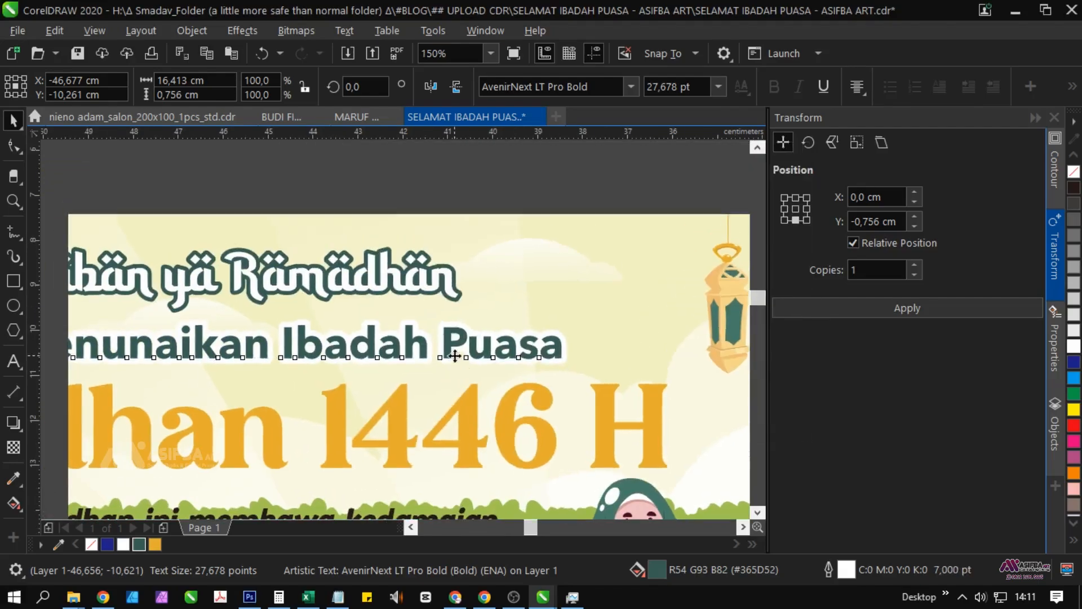
pyautogui.press('Escape')
# Apply the orange #E6AE2F as the outline colour of "Ramadhan 1446 H"
pyautogui.click(387, 404)
pyautogui.scroll(-1, 433, 466)
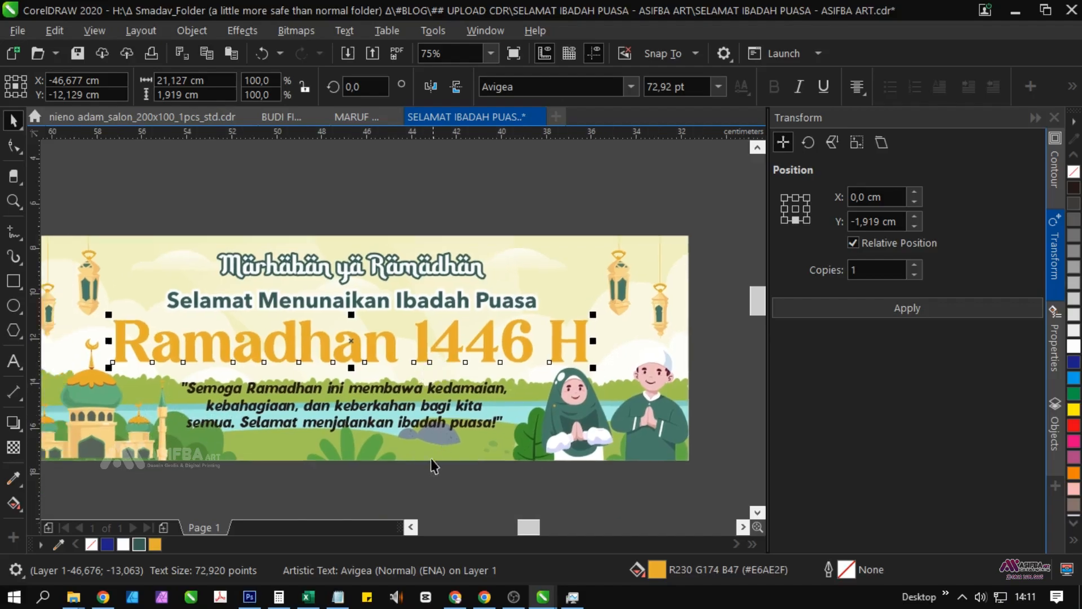
pyautogui.rightClick(153, 545)
pyautogui.scroll(2, 384, 377)
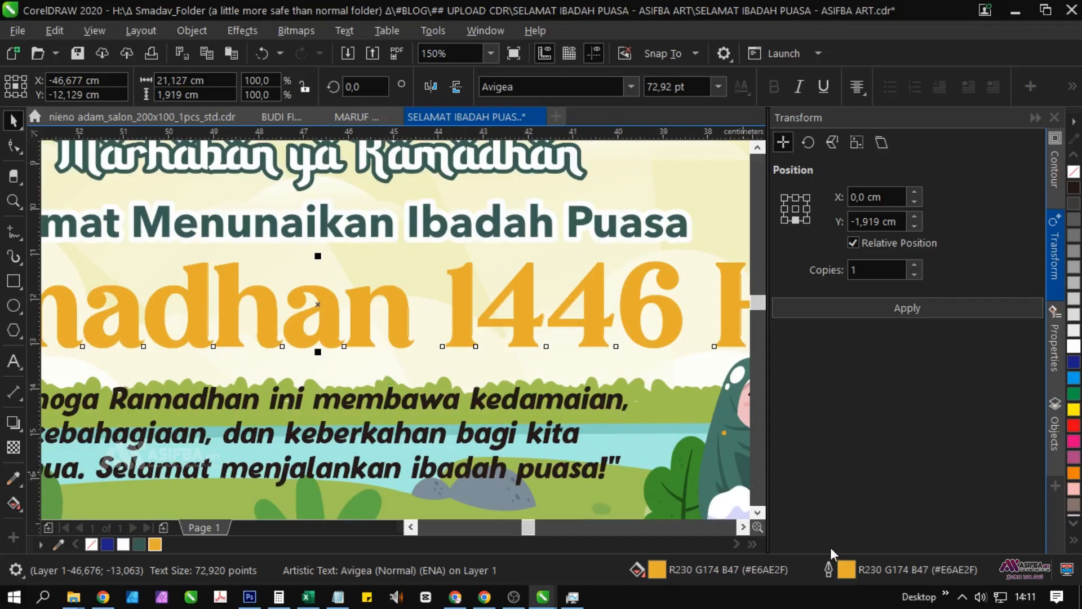
# Change the outline colour of "Ramadhan 1446 H" to the dark brown #664E16
pyautogui.doubleClick(846, 570)
pyautogui.click(429, 213)
pyautogui.click(379, 249)
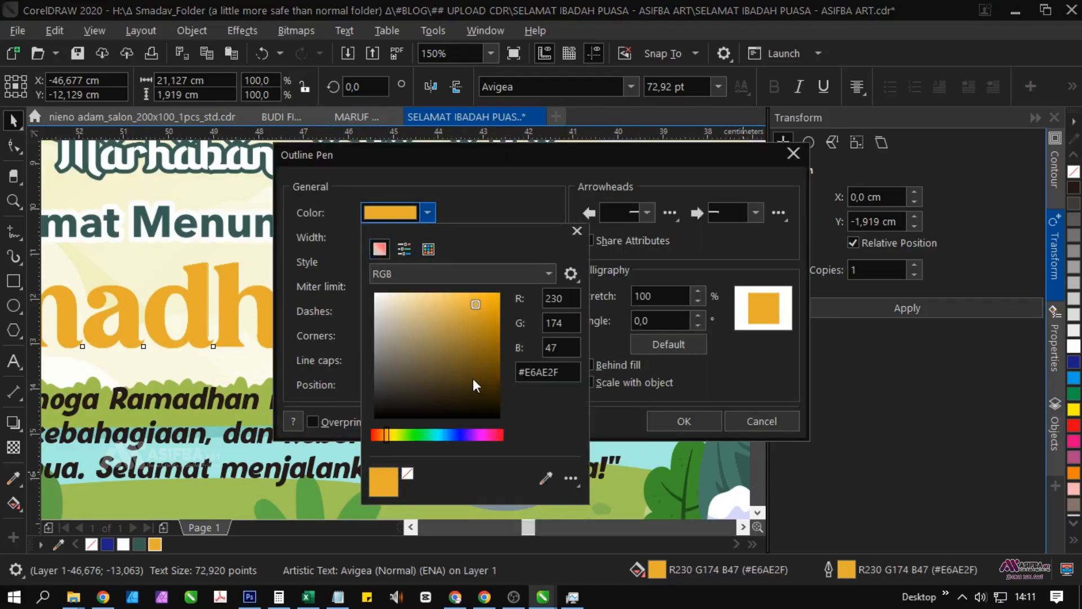
pyautogui.click(474, 372)
pyautogui.click(684, 421)
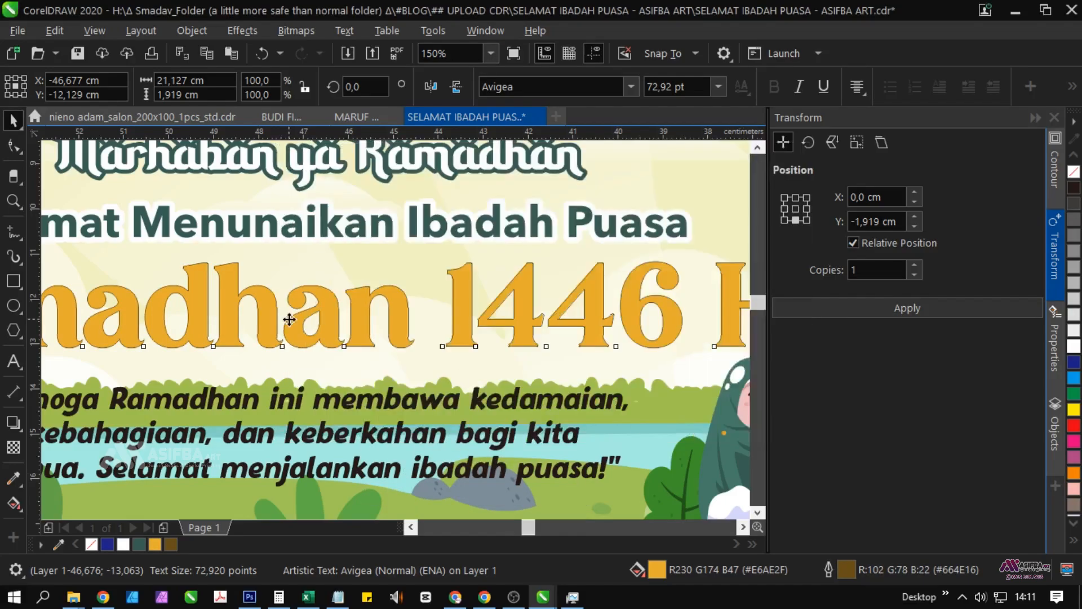
# Set the "Ramadhan 1446 H" outline to 8 pt with rounded corners, placed behind the fill and scaling with the object
pyautogui.press('F12')
pyautogui.click(423, 239)
pyautogui.click(383, 440)
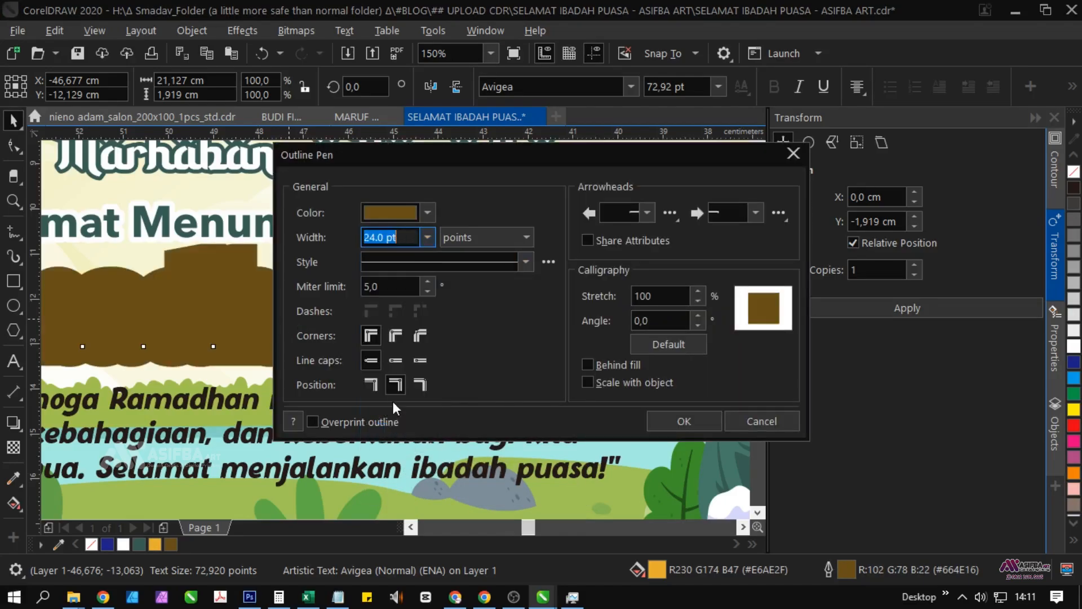
pyautogui.click(587, 365)
pyautogui.click(587, 382)
pyautogui.click(396, 336)
pyautogui.click(427, 236)
pyautogui.click(406, 284)
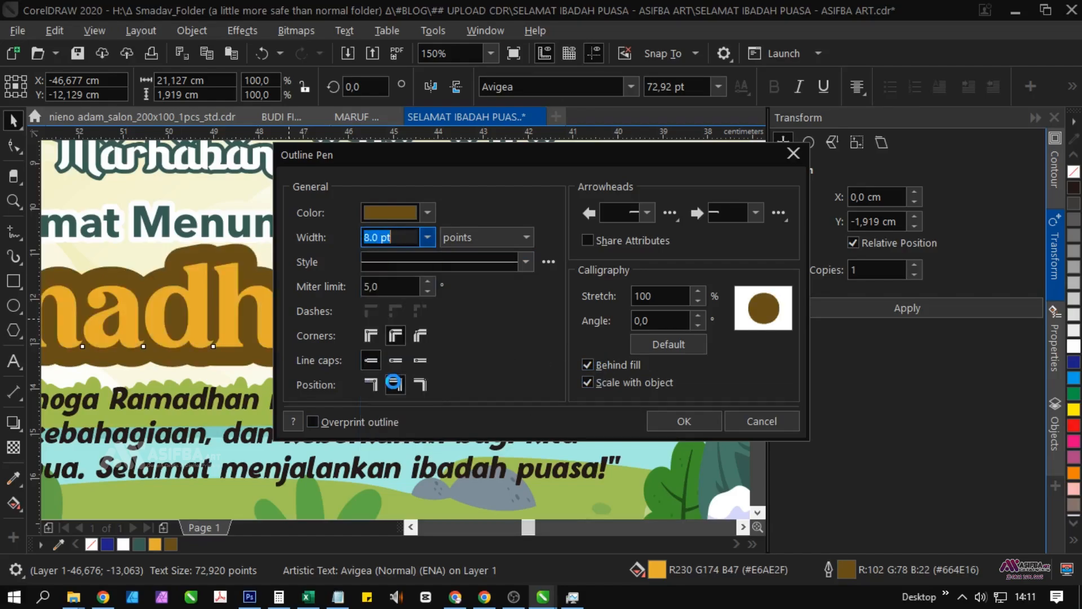
pyautogui.press('Return')
pyautogui.scroll(-2, 400, 327)
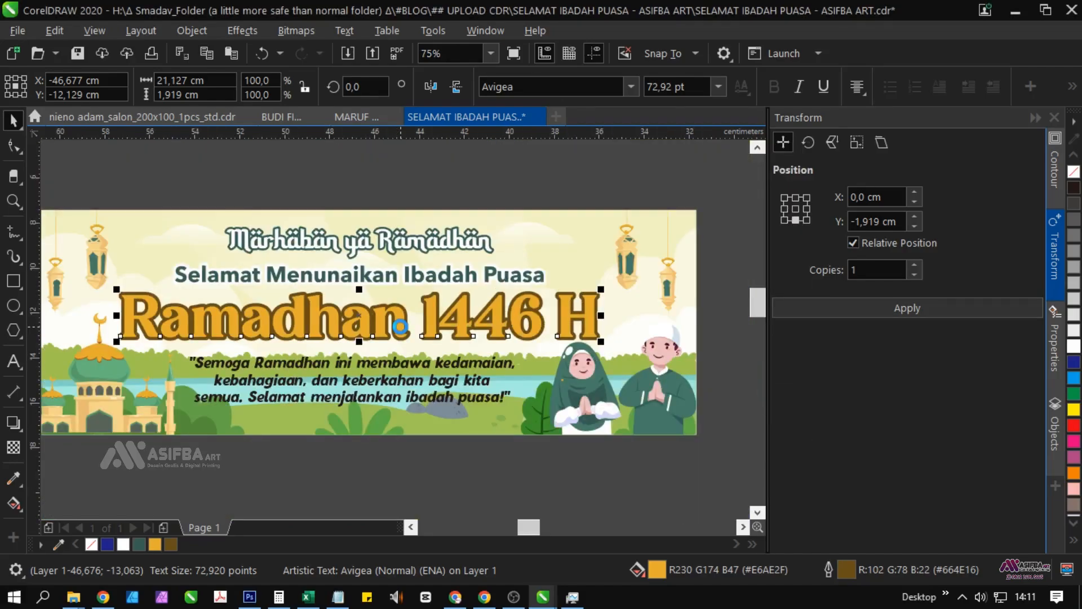
pyautogui.moveTo(466, 296); pyautogui.dragTo(455, 345)
pyautogui.click(405, 391)
pyautogui.click(388, 363)
pyautogui.moveTo(401, 416)
pyautogui.mouseDown()
pyautogui.moveTo(389, 354)
pyautogui.moveTo(414, 411)
pyautogui.mouseUp()
pyautogui.click(378, 427)
# Apply a vertical gradient fill to "Ramadhan 1446 H", from orange at the base to the light yellow #F4D689 sampled from the mosque
pyautogui.click(422, 310)
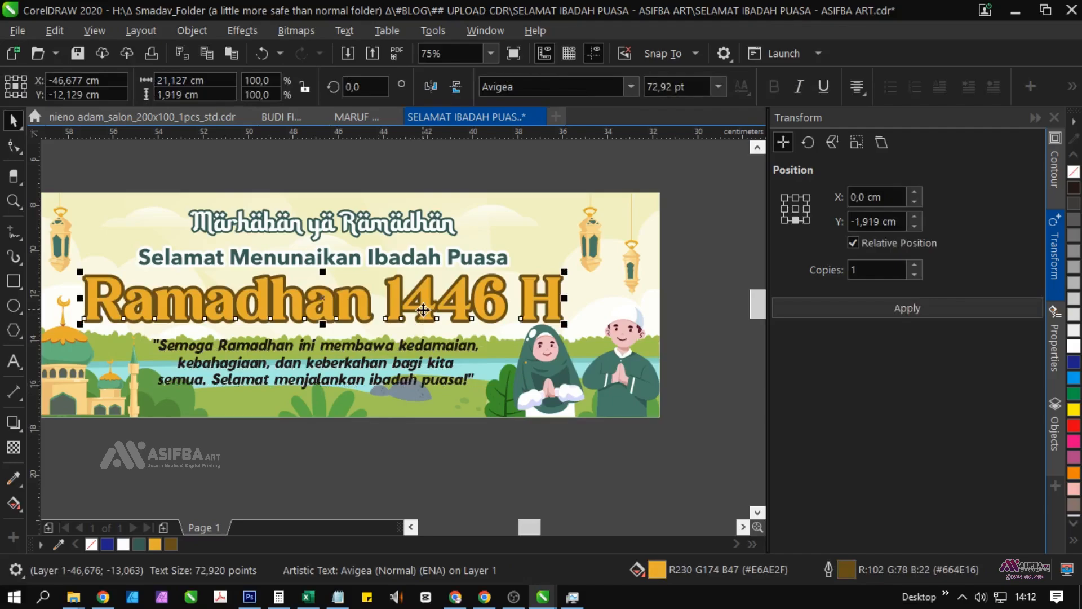
pyautogui.click(12, 504)
pyautogui.moveTo(266, 320); pyautogui.dragTo(266, 259)
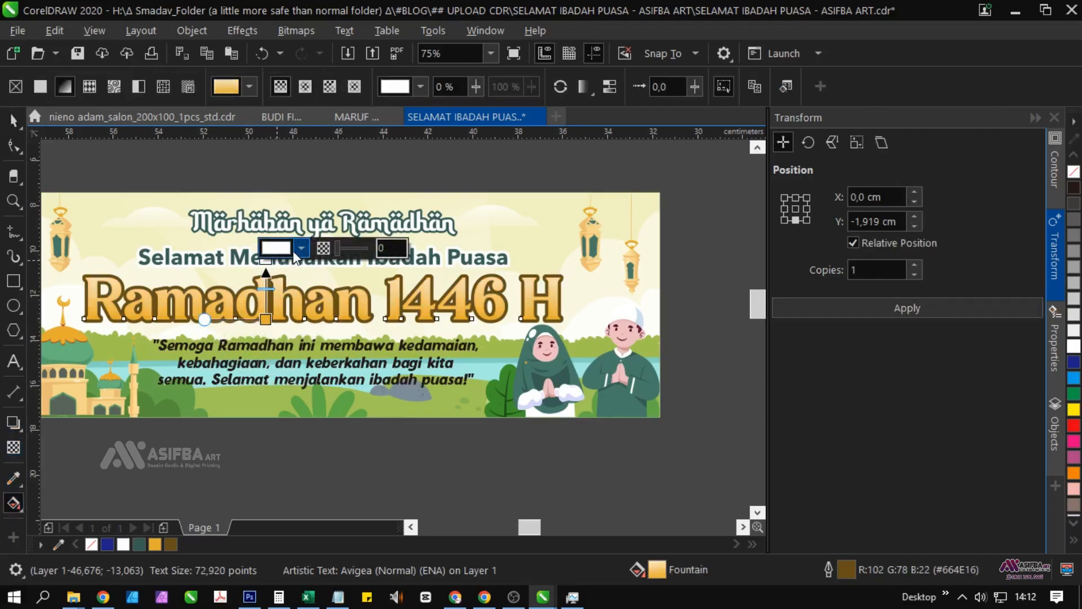
pyautogui.click(302, 250)
pyautogui.click(442, 513)
pyautogui.click(79, 394)
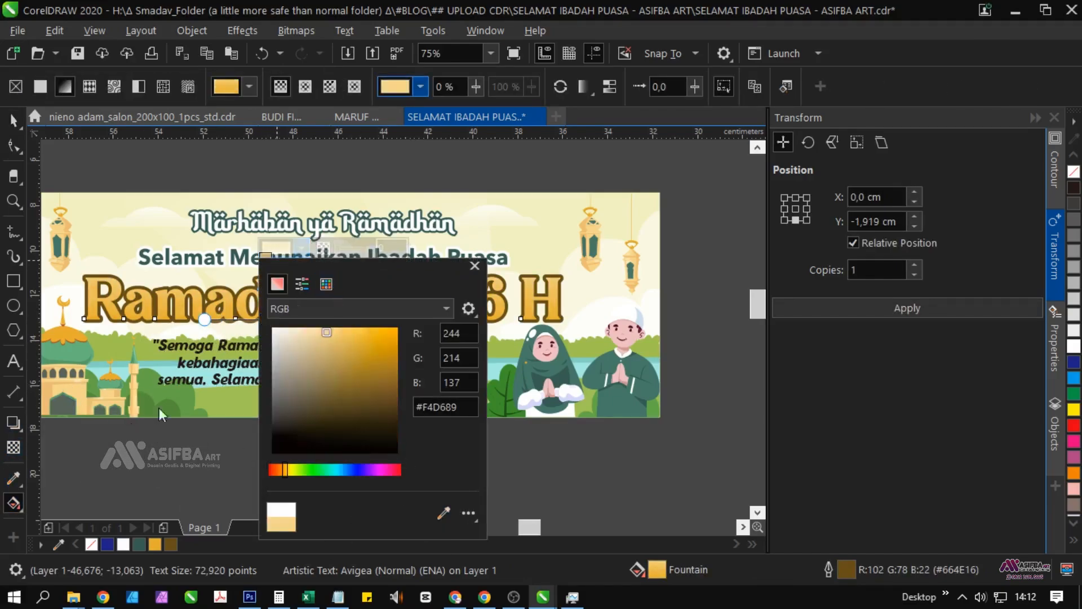
pyautogui.click(160, 408)
pyautogui.scroll(1, 277, 270)
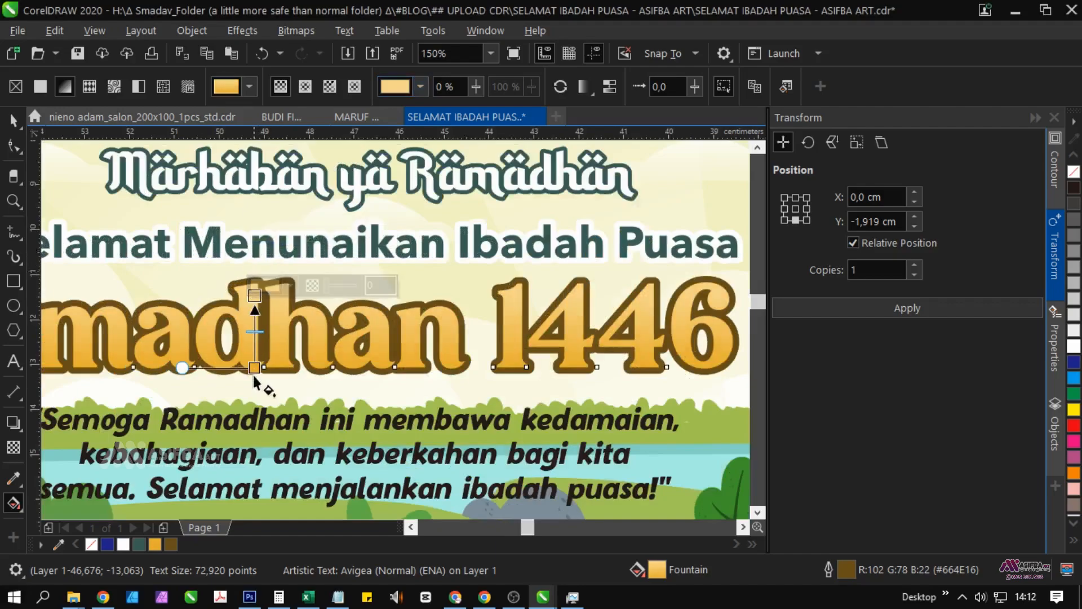
pyautogui.scroll(-1, 220, 276)
# Duplicate "Ramadhan 1446 H" in place and select the lower of the two copies
pyautogui.press('space')
pyautogui.press('Escape')
pyautogui.click(275, 302)
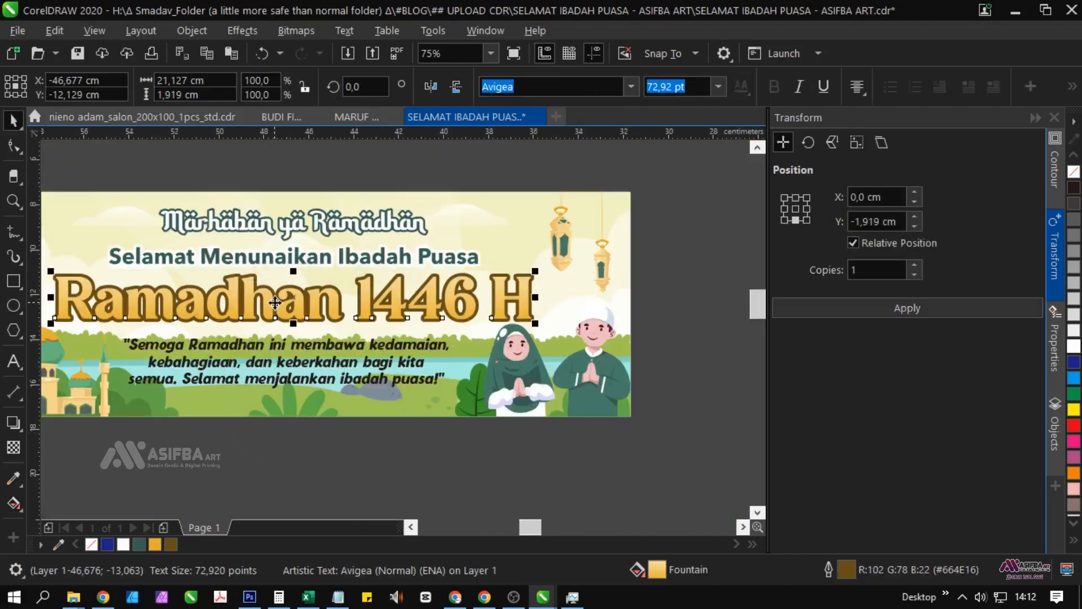
pyautogui.press('F12')
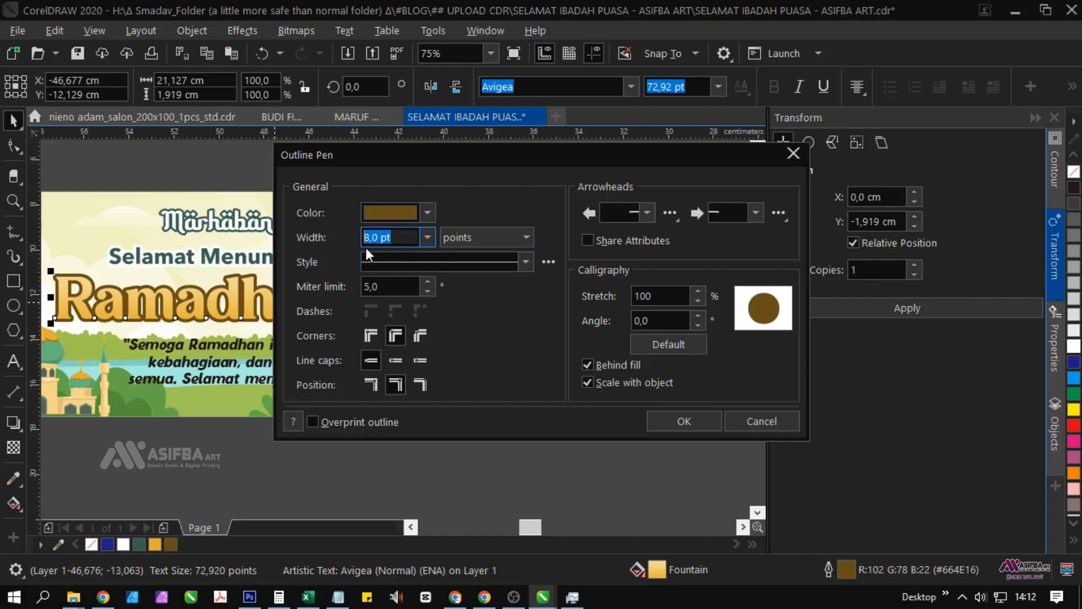
pyautogui.press('Return')
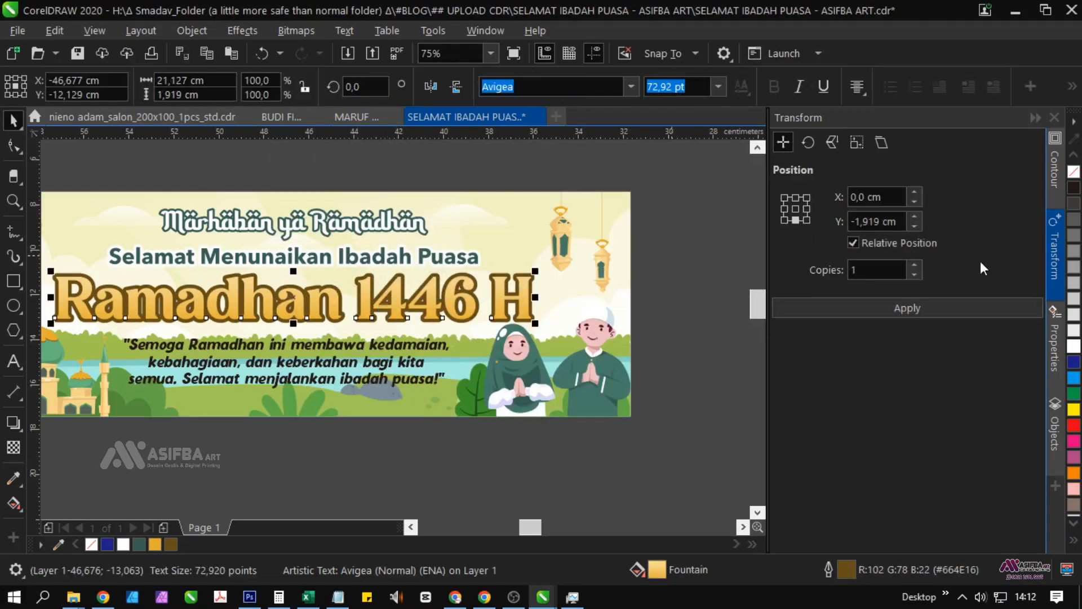
pyautogui.click(1054, 169)
pyautogui.click(1054, 431)
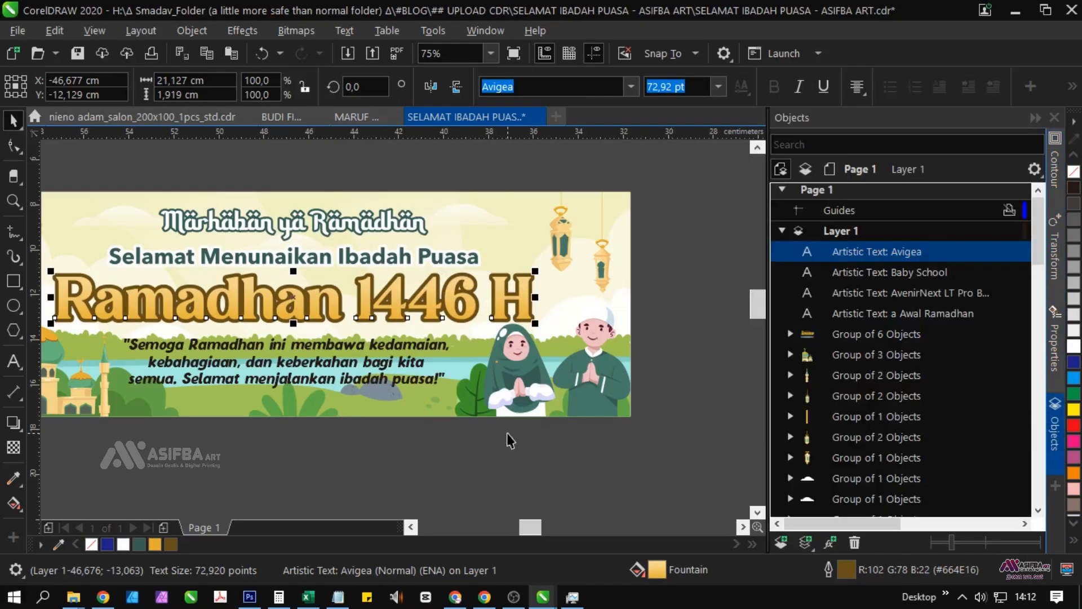
pyautogui.hotkey('ctrl', 'v')
pyautogui.click(936, 272)
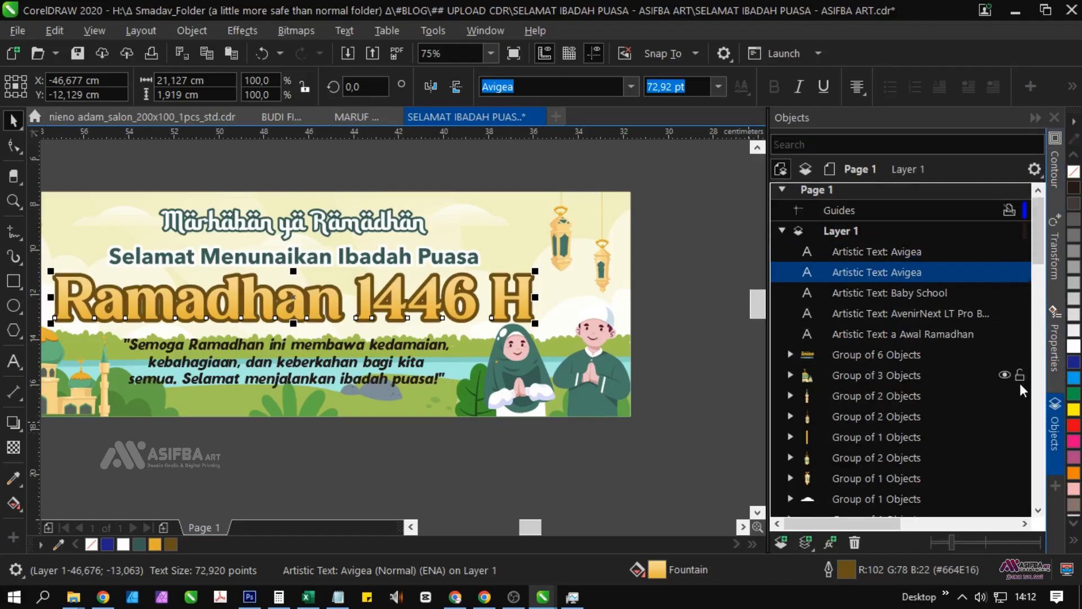
# Give the lower "Ramadhan 1446 H" copy a 16 pt brown #664E16 outline and the upper copy a white outline
pyautogui.rightClick(1074, 345)
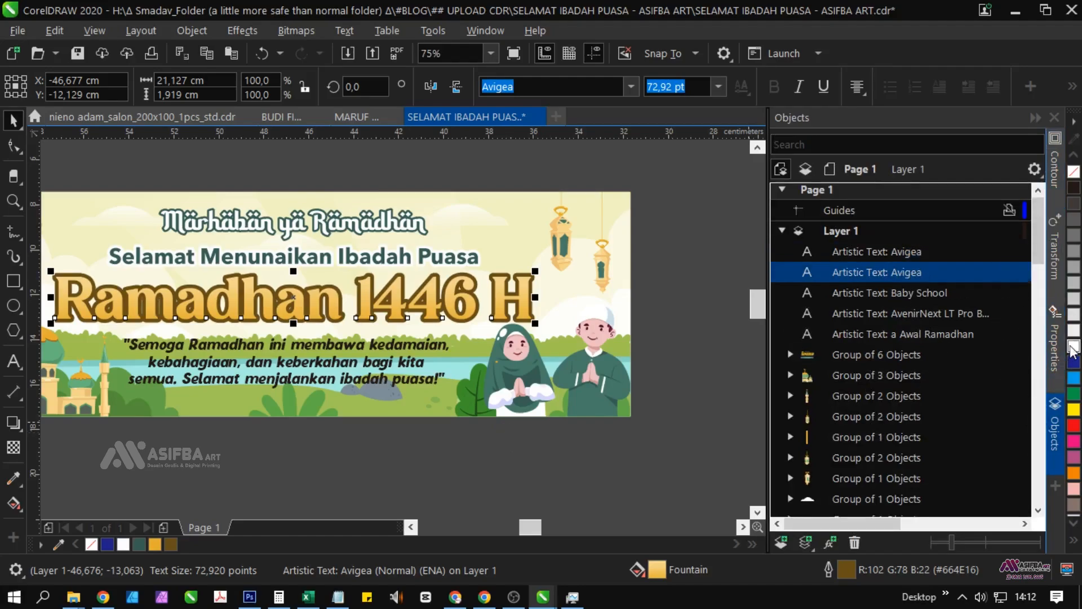
pyautogui.rightClick(168, 546)
pyautogui.press('F12')
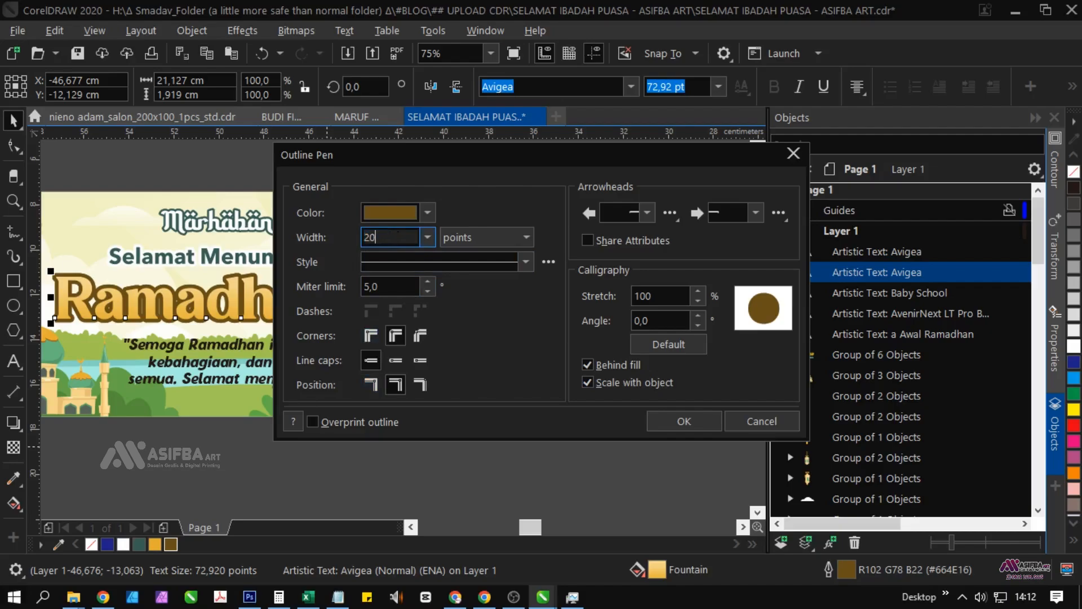
pyautogui.write('16')
pyautogui.press('Return')
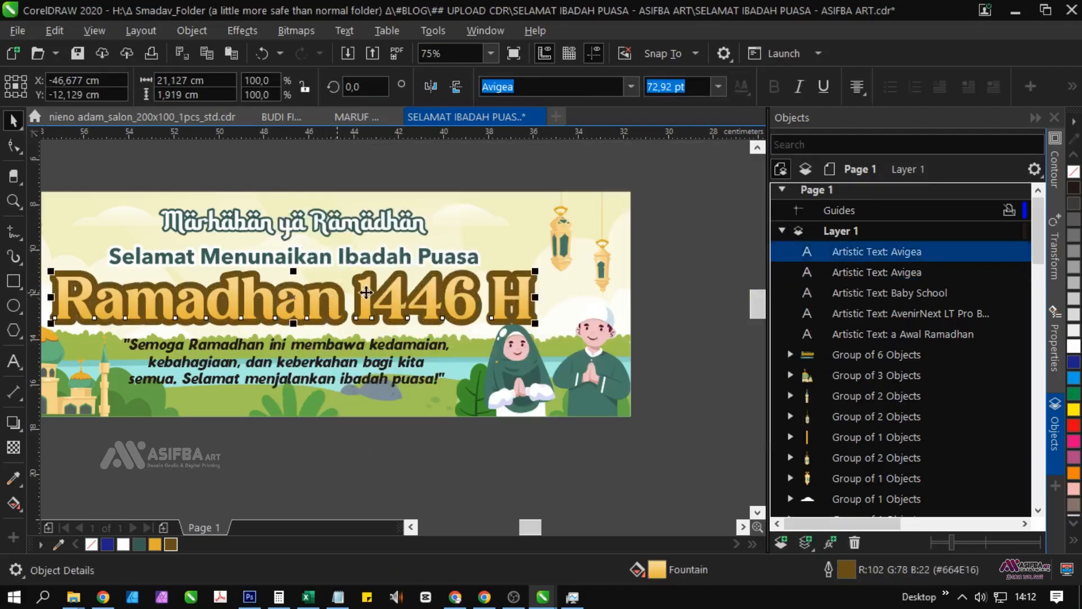
pyautogui.click(458, 455)
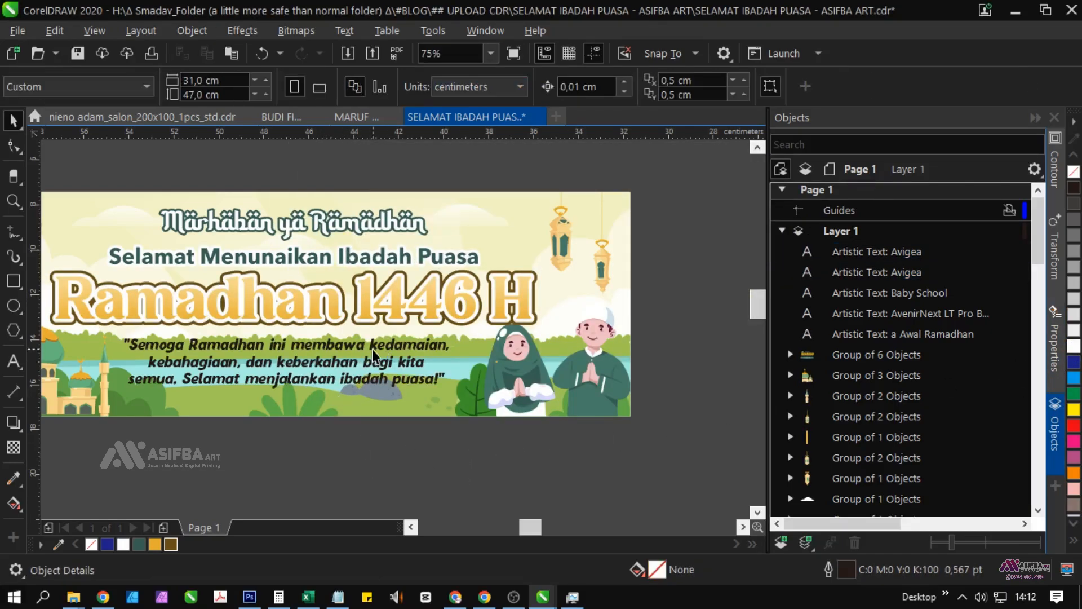
# Fill the upper "Ramadhan 1446 H" copy with a vertical gradient from brown #664E16 at the base to sampled orange #E6AE2F
pyautogui.click(396, 310)
pyautogui.click(170, 543)
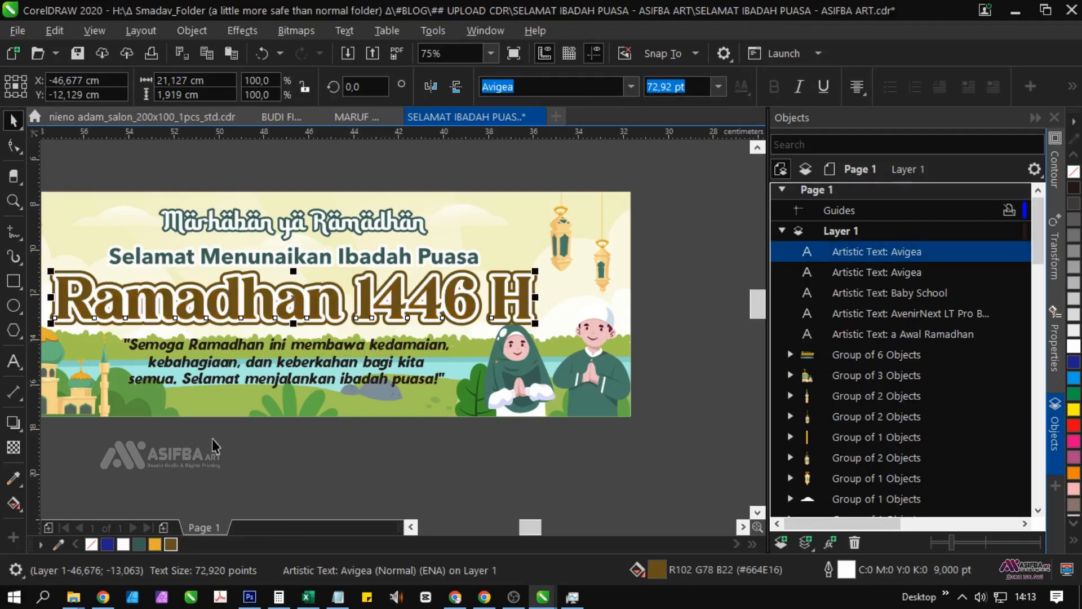
pyautogui.click(14, 503)
pyautogui.moveTo(313, 331); pyautogui.dragTo(357, 283)
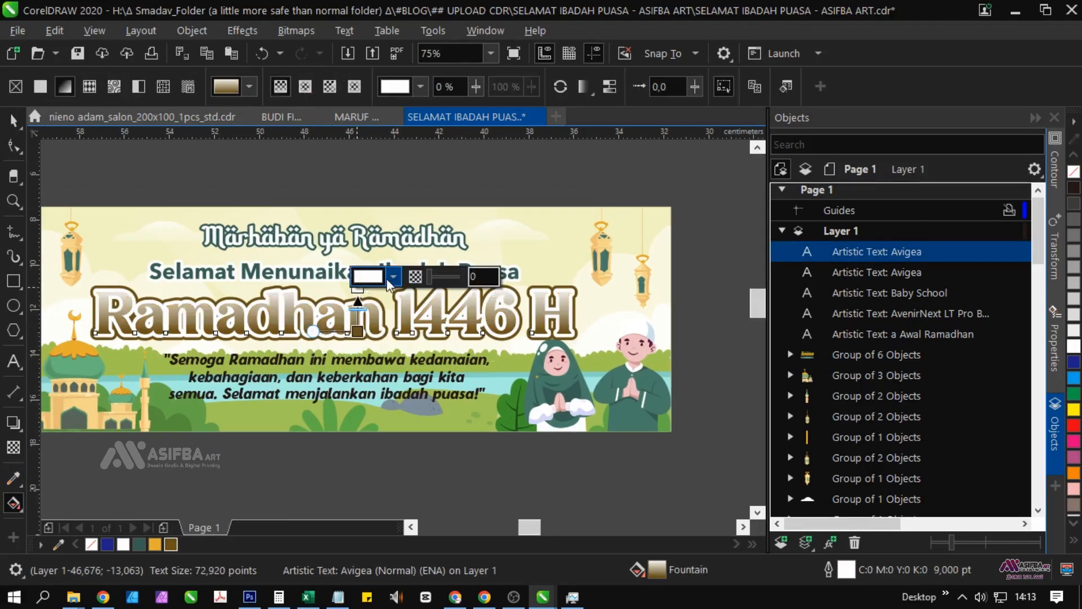
pyautogui.click(388, 278)
pyautogui.click(534, 541)
pyautogui.click(68, 345)
pyautogui.click(565, 294)
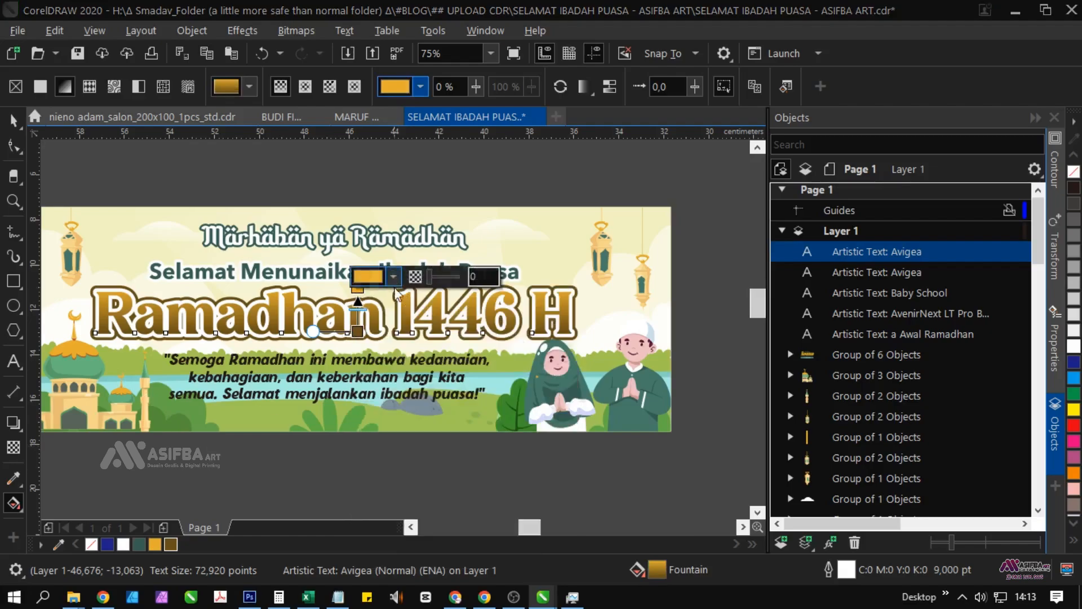
# Shift the gradient of the upper "Ramadhan 1446 H" copy downward so its brown end starts just below the letters
pyautogui.scroll(2, 339, 294)
pyautogui.moveTo(414, 280); pyautogui.dragTo(392, 353)
pyautogui.scroll(-1, 361, 324)
pyautogui.scroll(-2, 342, 314)
pyautogui.click(401, 437)
pyautogui.scroll(1, 346, 313)
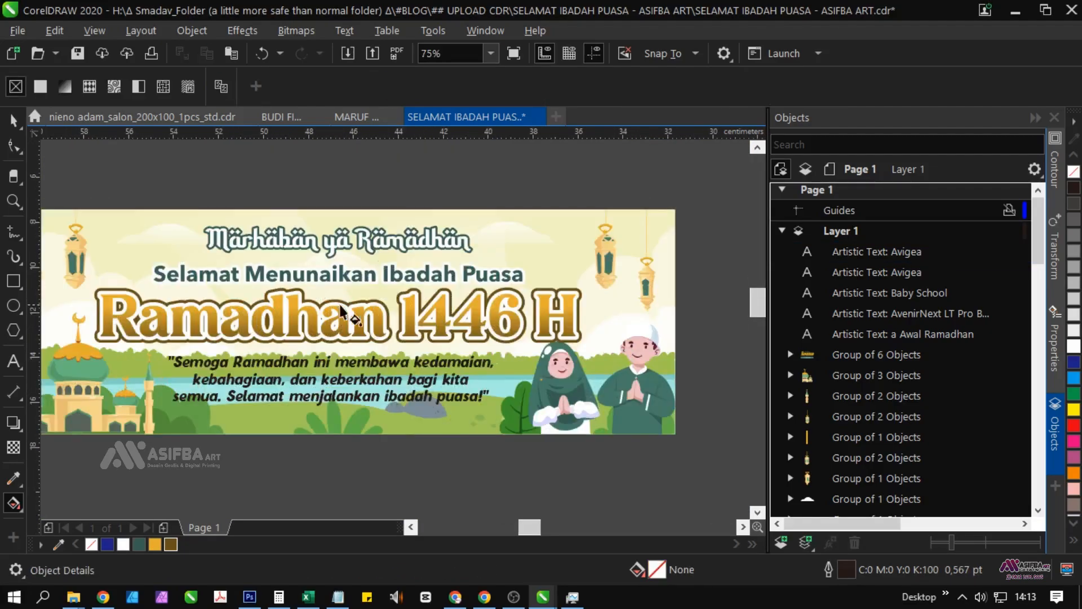
# Shift the hue of the gradient's upper colour from yellow-orange towards a redder orange
pyautogui.click(361, 317)
pyautogui.click(369, 294)
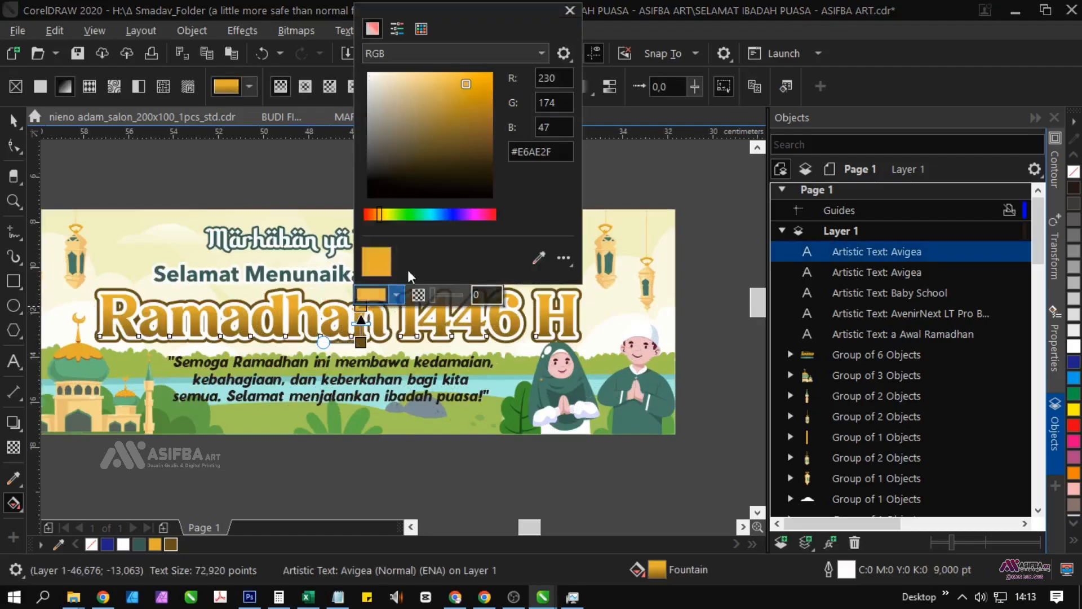
pyautogui.click(377, 215)
pyautogui.moveTo(376, 217); pyautogui.dragTo(374, 217)
# Shift the gradient's lower brown to a redder hue and make it slightly brighter
pyautogui.scroll(1, 377, 329)
pyautogui.click(344, 356)
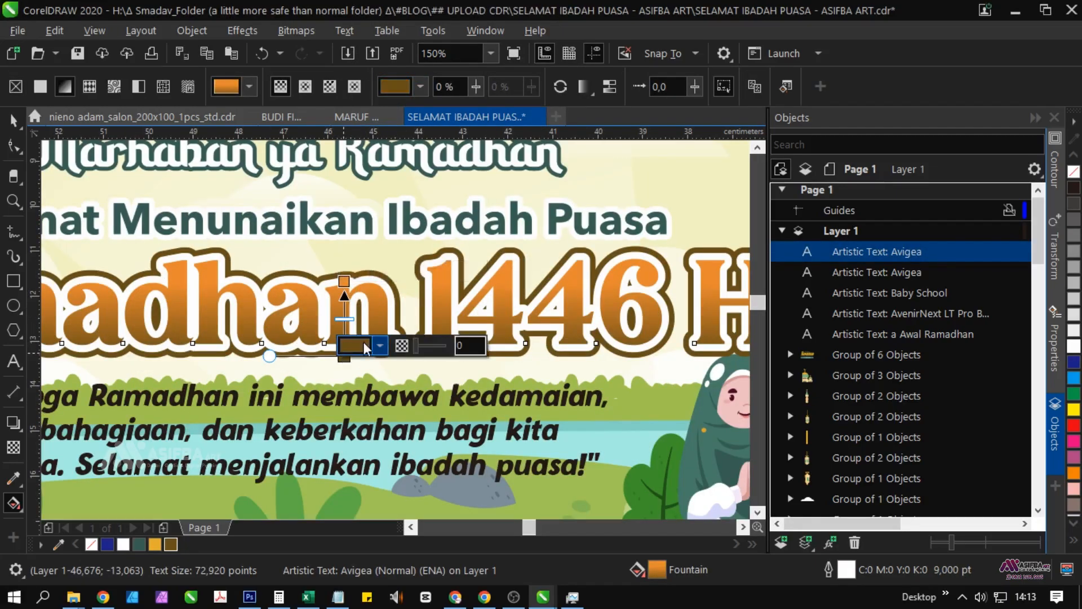
pyautogui.click(363, 345)
pyautogui.click(362, 84)
pyautogui.click(360, 265)
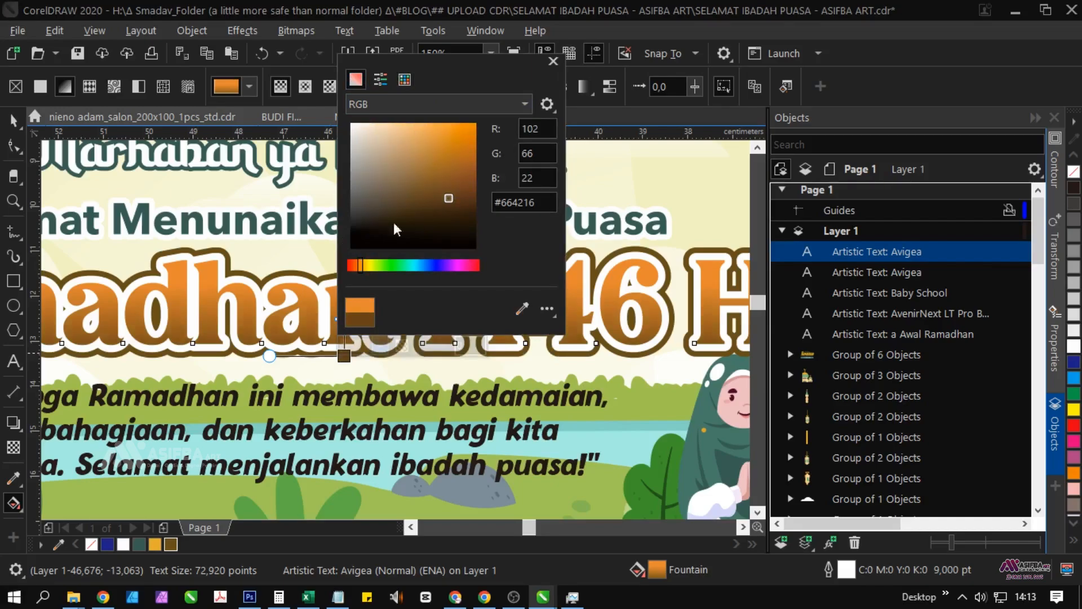
pyautogui.click(449, 179)
pyautogui.scroll(-1, 295, 293)
pyautogui.scroll(-1, 295, 293)
pyautogui.press('space')
pyautogui.scroll(-1, 448, 360)
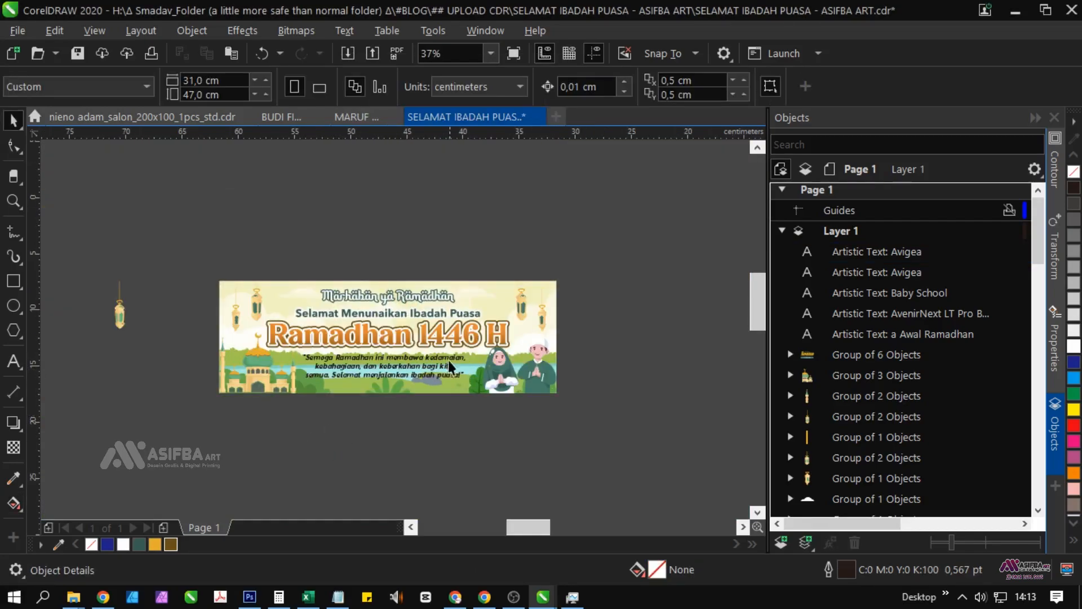
# Set the white outline of the upper "Ramadhan 1446 H" copy to 8 pt and save the document
pyautogui.scroll(1, 448, 360)
pyautogui.click(430, 318)
pyautogui.press('F12')
pyautogui.press('Escape')
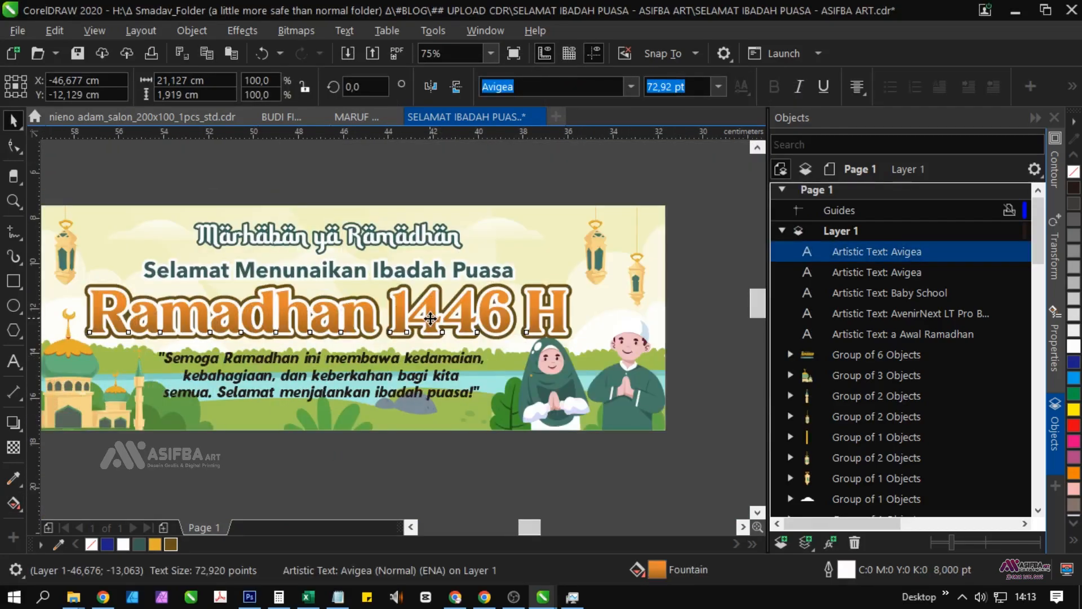
pyautogui.click(452, 464)
pyautogui.moveTo(256, 337); pyautogui.dragTo(260, 339)
pyautogui.scroll(-1, 334, 412)
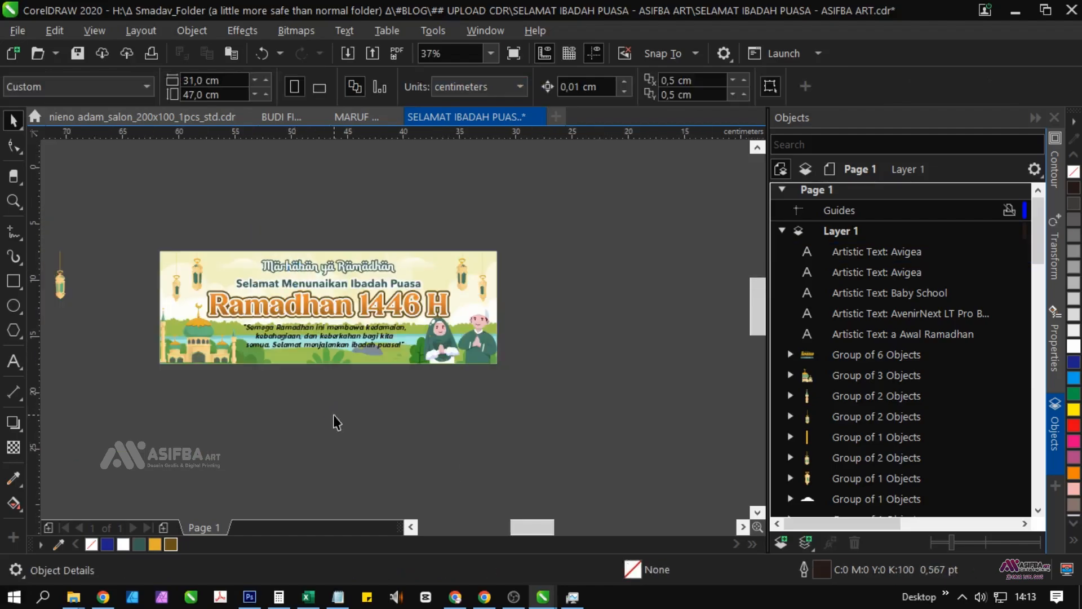
pyautogui.scroll(1, 333, 415)
# Fill the three-line "Semoga Ramadhan ini membawa kedamaian" quotation with the dark green #365D52
pyautogui.click(344, 340)
pyautogui.click(345, 339)
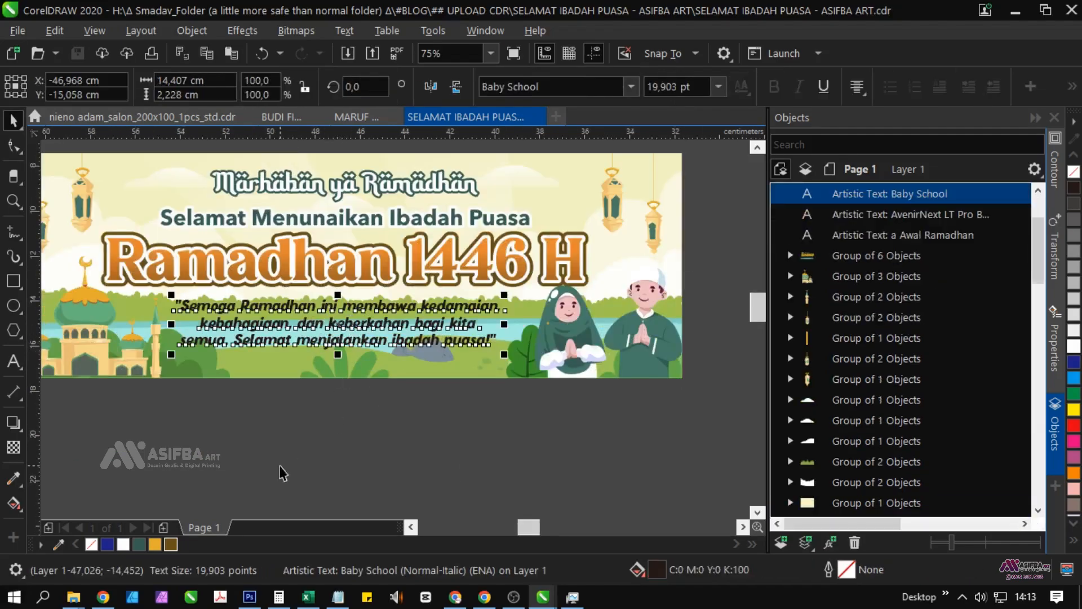
pyautogui.click(139, 546)
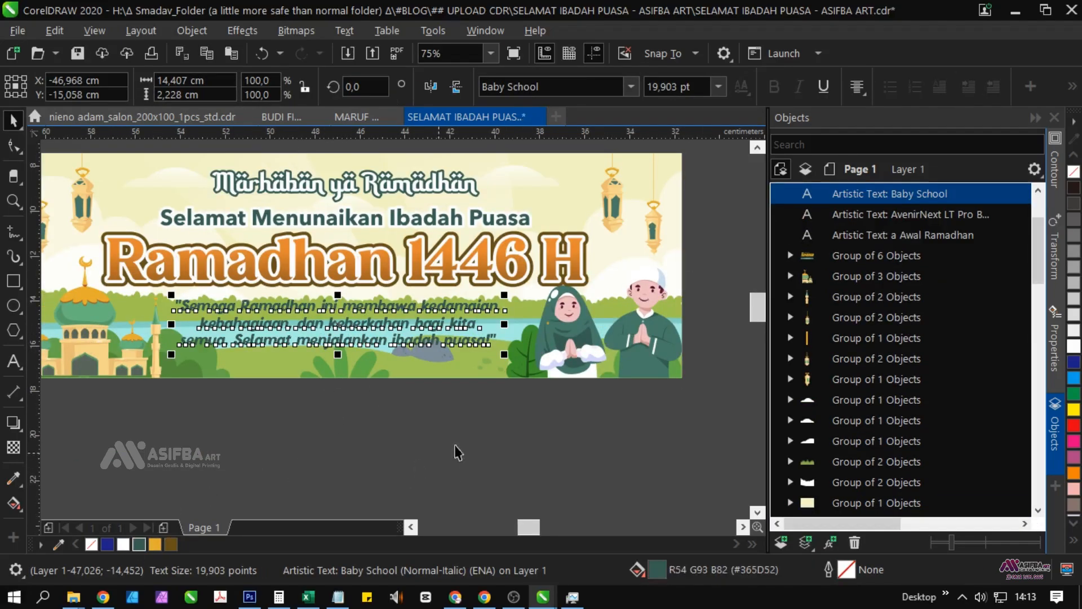
# Give the quotation text a white 6 pt outline with rounded corners, behind the fill and scaling with the object
pyautogui.rightClick(1073, 345)
pyautogui.press('F12')
pyautogui.click(427, 236)
pyautogui.click(375, 377)
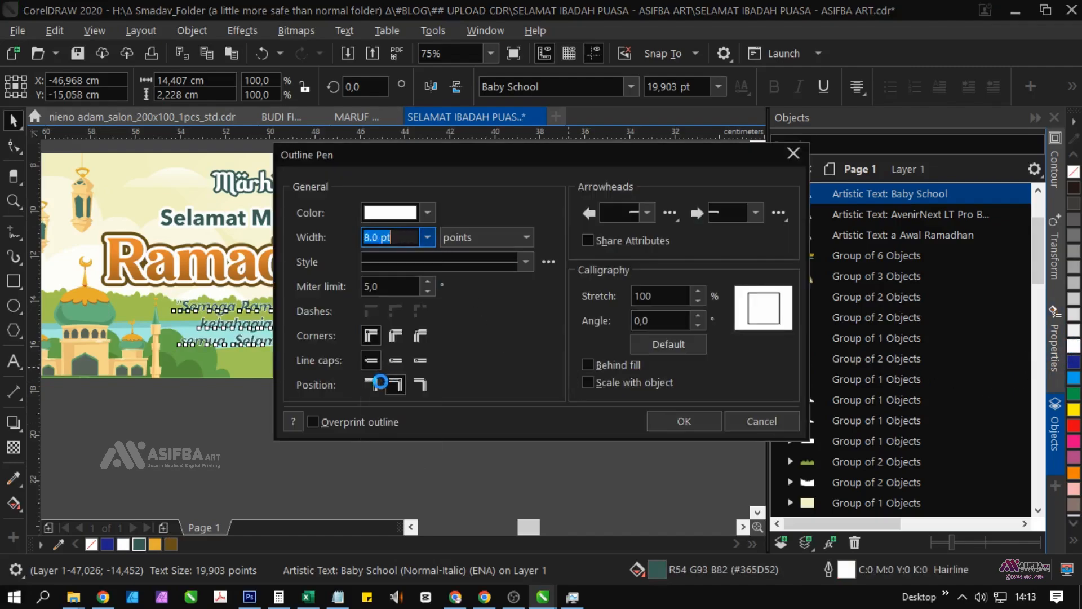
pyautogui.click(395, 335)
pyautogui.click(587, 382)
pyautogui.click(587, 365)
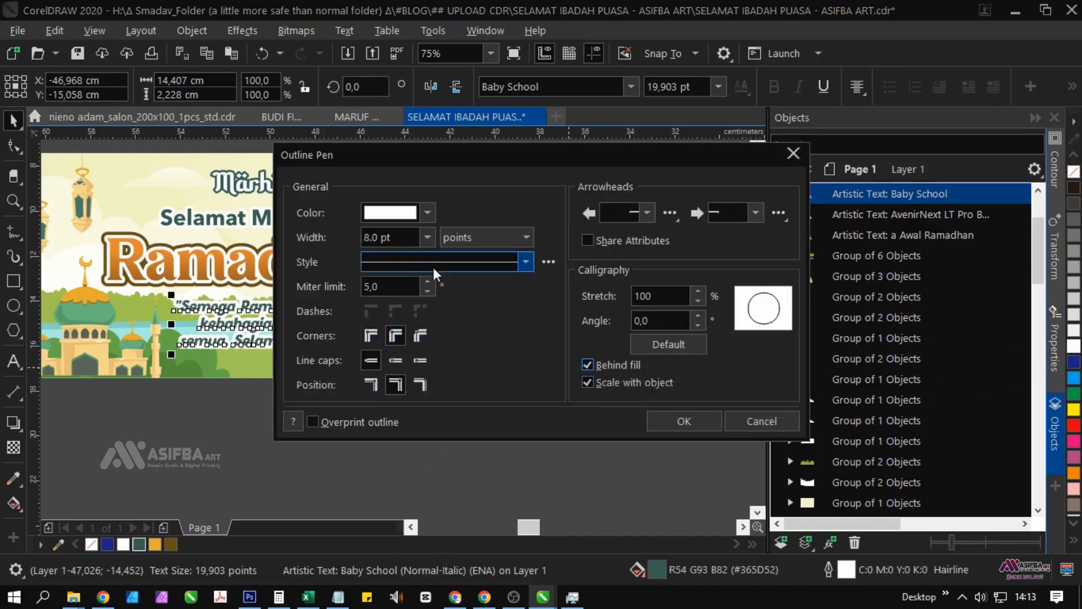
pyautogui.moveTo(405, 237); pyautogui.dragTo(340, 241)
pyautogui.write('6')
pyautogui.press('Return')
# Thin the quotation text's white outline to 5 pt and then to 4 pt
pyautogui.scroll(1, 347, 320)
pyautogui.press('F12')
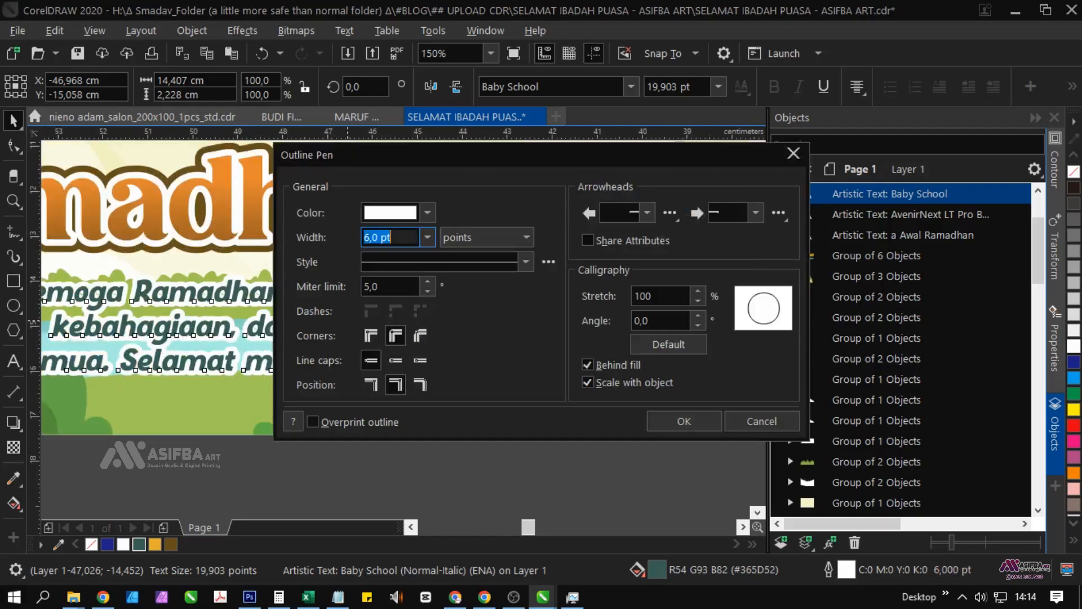
pyautogui.write('5')
pyautogui.press('Return')
pyautogui.press('F12')
pyautogui.write('4')
pyautogui.press('Return')
pyautogui.scroll(-1, 347, 320)
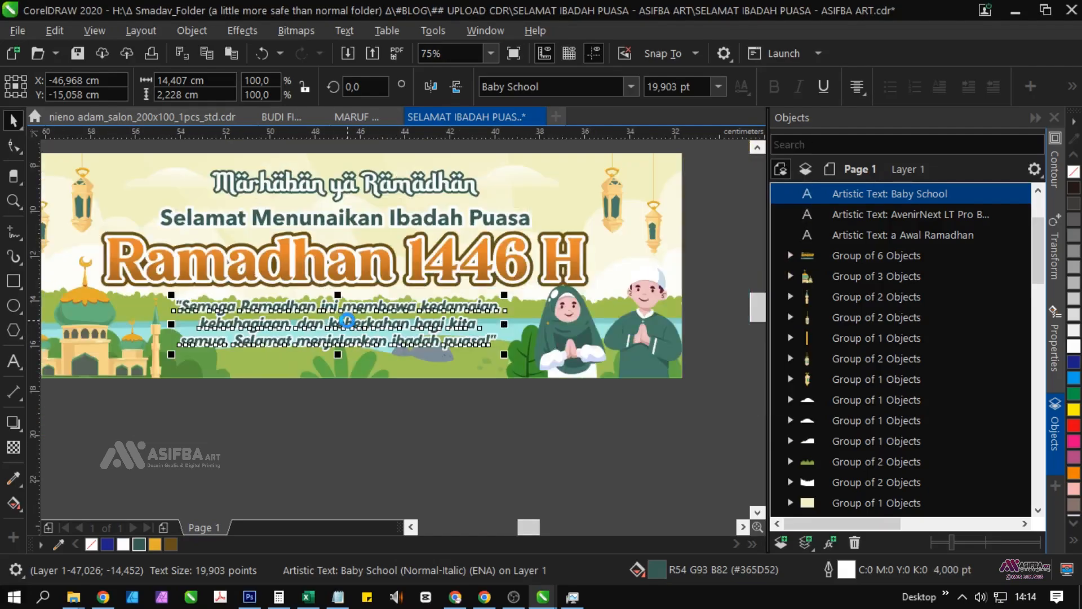
# Duplicate the quotation text in place and select its lower copy
pyautogui.hotkey('ctrl', 'v')
pyautogui.click(1013, 211)
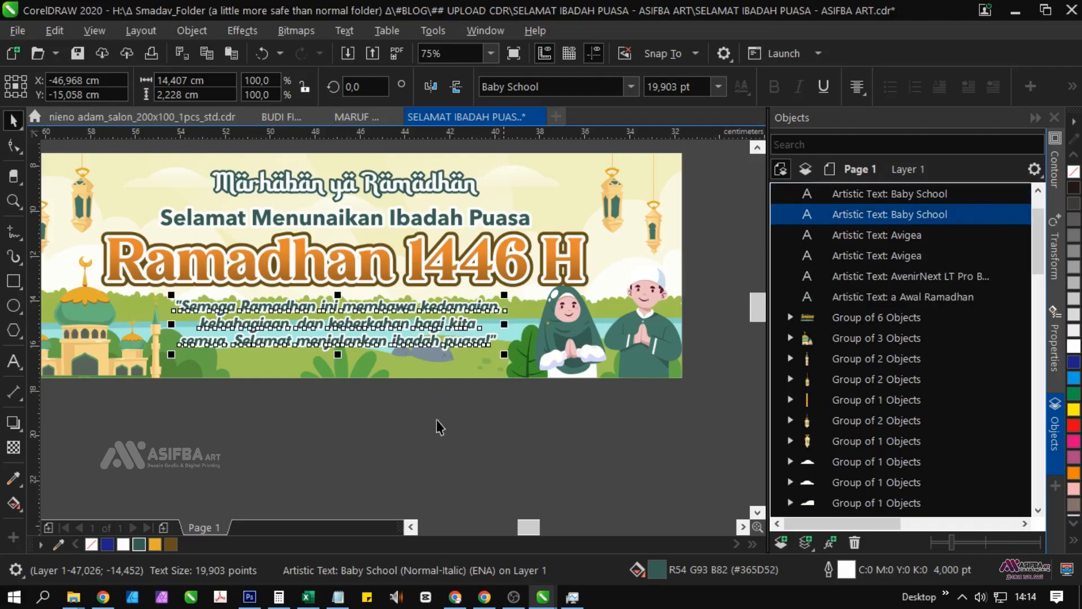
# Give the lower copy of the quotation text a dark green #365D52 outline 5 pt wide
pyautogui.rightClick(139, 544)
pyautogui.press('F12')
pyautogui.write('6')
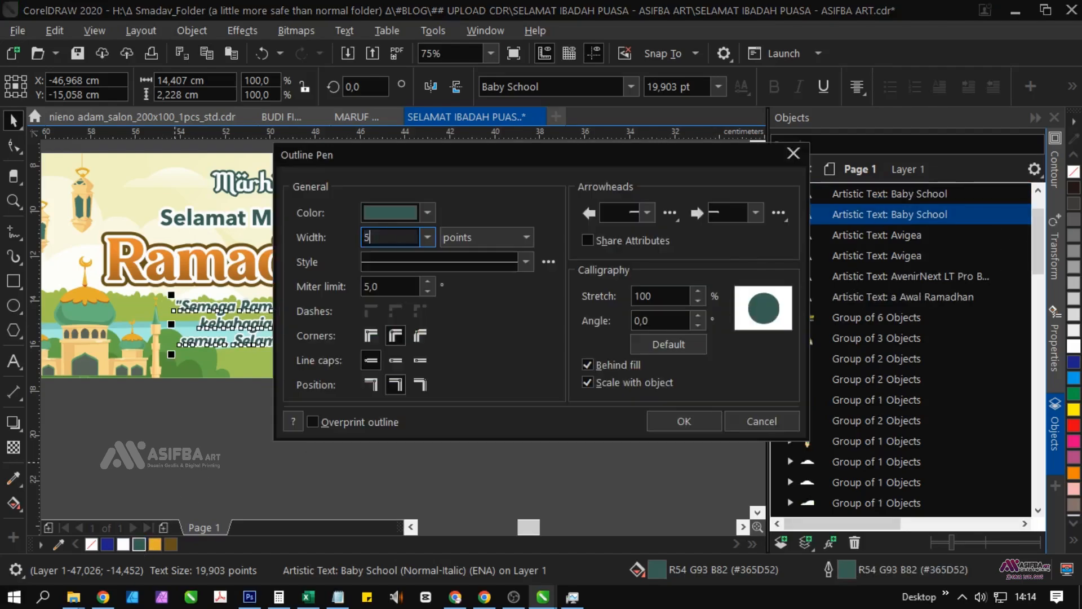
pyautogui.press('Return')
pyautogui.scroll(3, 369, 302)
pyautogui.scroll(-2, 358, 373)
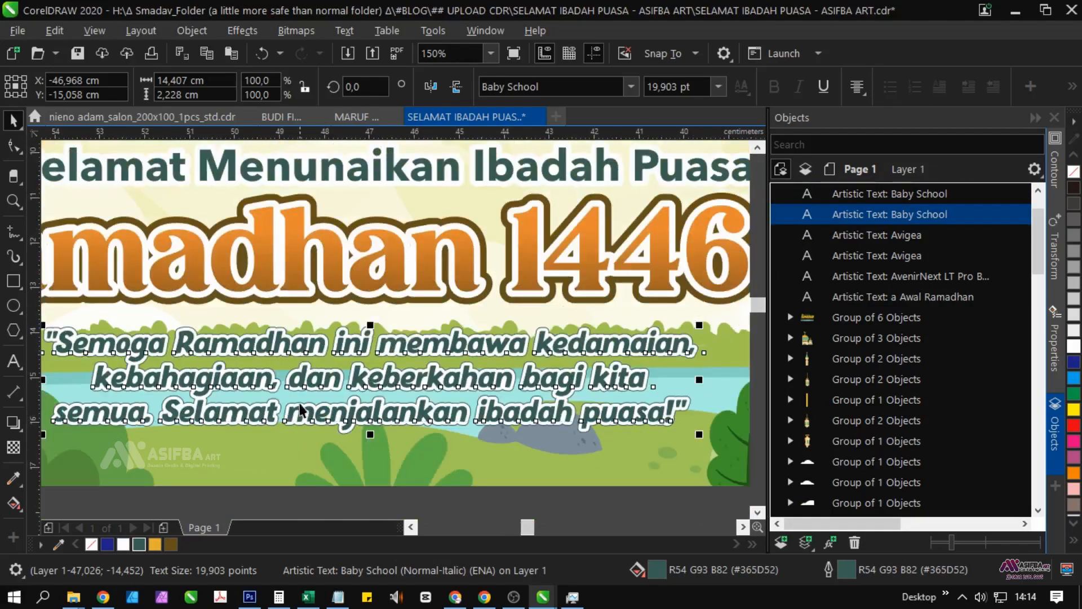
pyautogui.scroll(1, 331, 417)
pyautogui.scroll(-1, 372, 401)
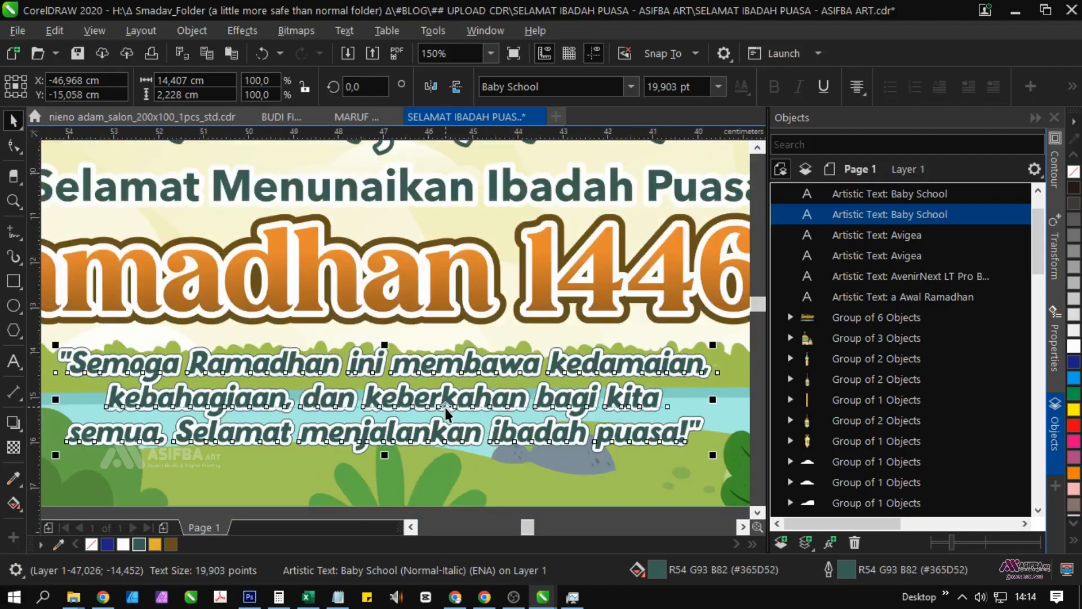
pyautogui.scroll(-1, 371, 402)
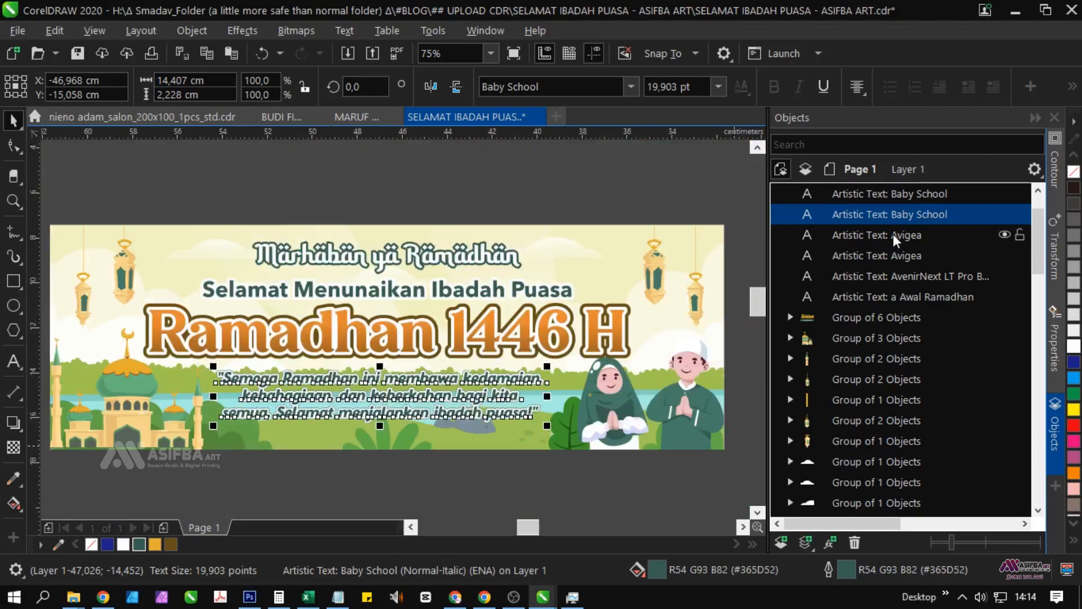
pyautogui.scroll(2, 381, 396)
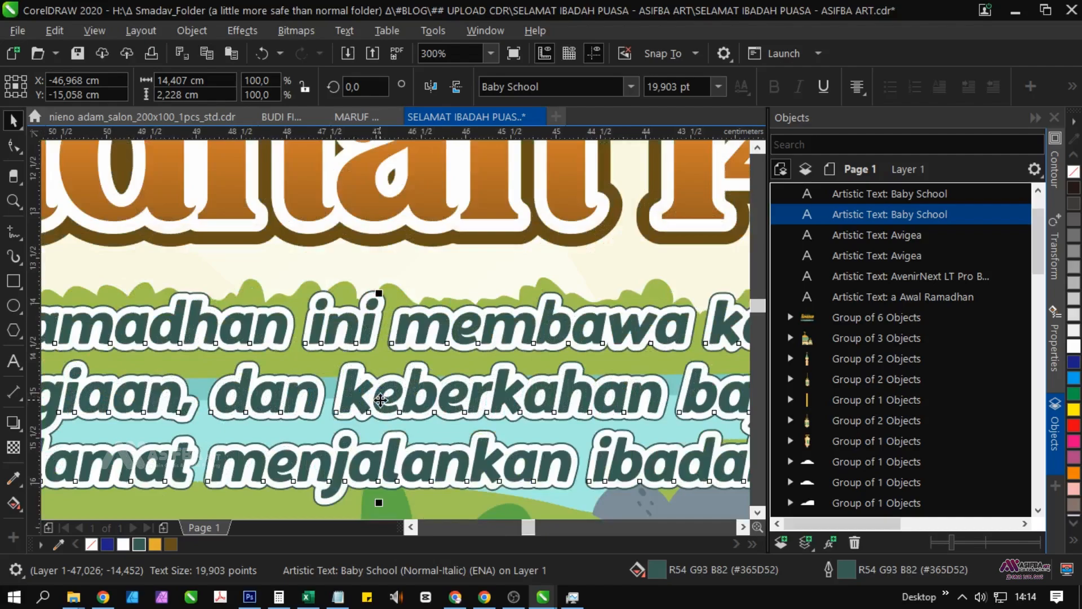
pyautogui.moveTo(380, 400); pyautogui.dragTo(381, 399)
pyautogui.scroll(1, 385, 405)
pyautogui.scroll(-3, 380, 400)
pyautogui.click(354, 479)
pyautogui.moveTo(526, 343); pyautogui.dragTo(485, 385)
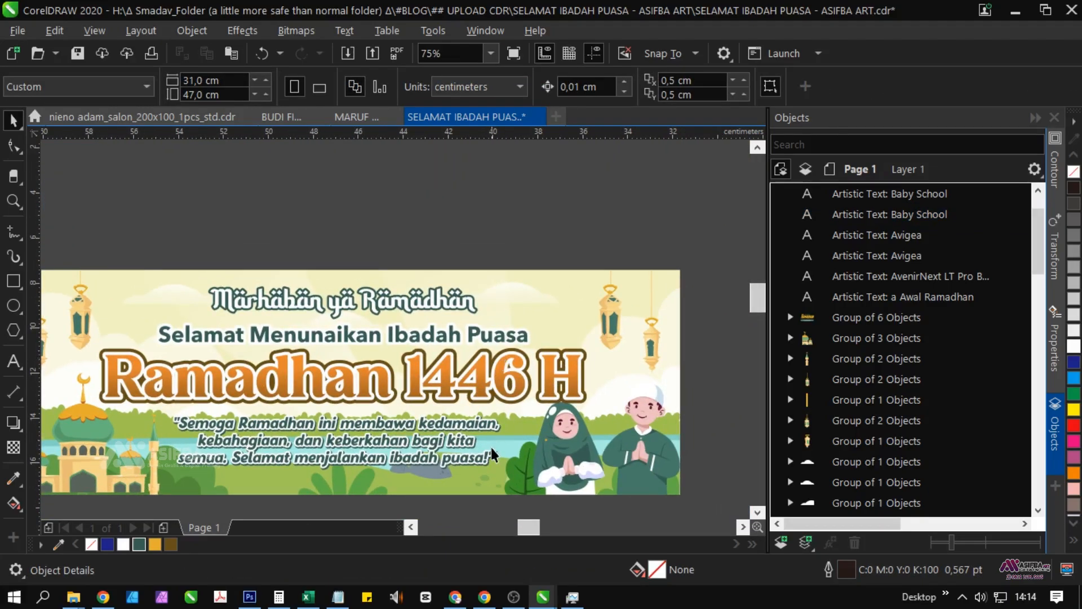
# Fill the upper copy of the quotation text with the darker green #1A5242
pyautogui.click(479, 387)
pyautogui.doubleClick(657, 572)
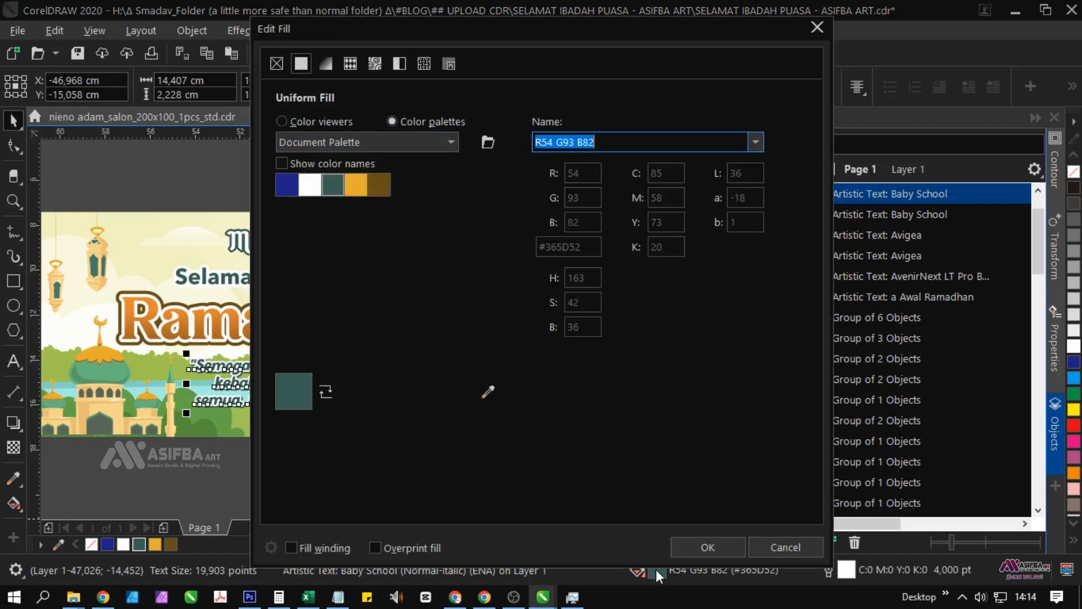
pyautogui.click(281, 121)
pyautogui.click(425, 306)
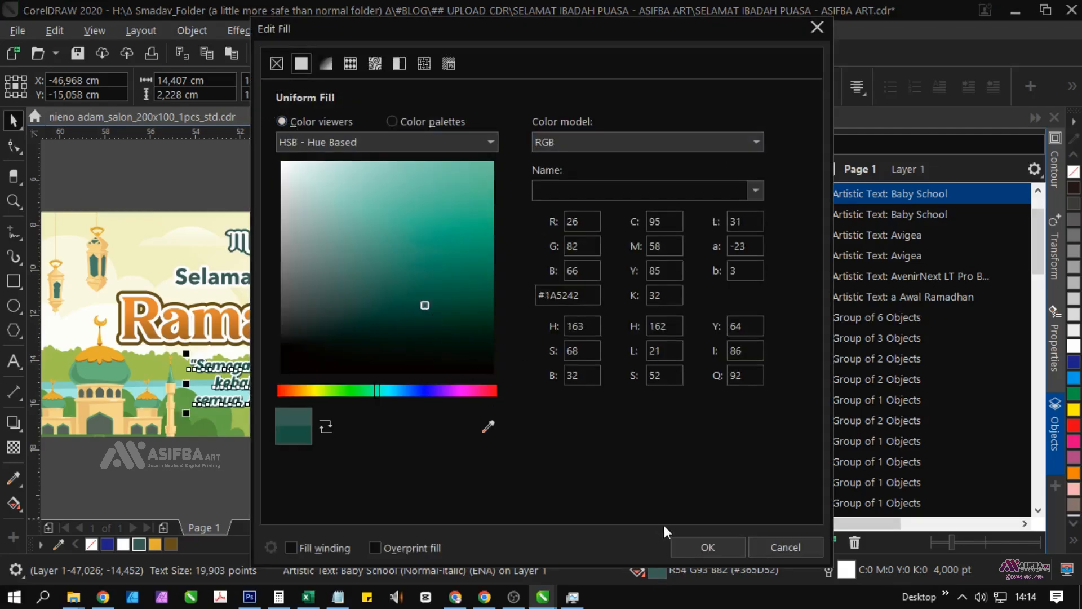
pyautogui.click(705, 546)
pyautogui.click(487, 473)
pyautogui.scroll(1, 390, 377)
# Fill the upper "Ramadhan 1446 H" text with golden yellow #E6AE2F sampled from the mosque artwork
pyautogui.click(399, 356)
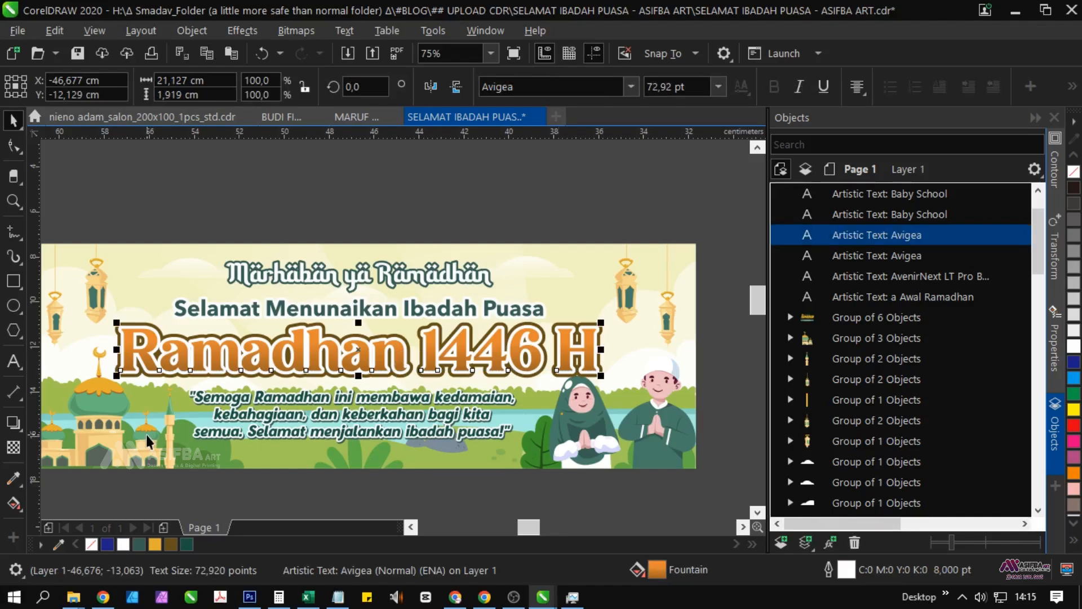
pyautogui.scroll(1, 70, 401)
pyautogui.click(18, 475)
pyautogui.click(126, 371)
pyautogui.click(184, 308)
pyautogui.scroll(-1, 180, 247)
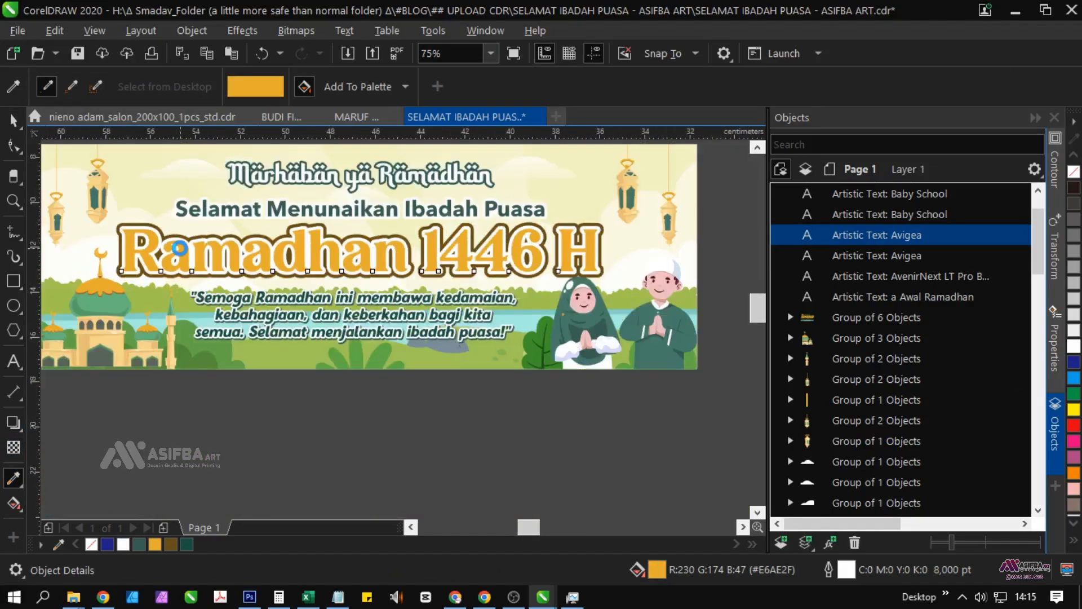
pyautogui.press('space')
# Apply a vertical linear fountain fill to the upper "Ramadhan 1446 H" text, running from its baseline upward
pyautogui.click(366, 394)
pyautogui.scroll(-1, 369, 389)
pyautogui.scroll(1, 364, 348)
pyautogui.click(364, 303)
pyautogui.scroll(1, 364, 303)
pyautogui.press('g')
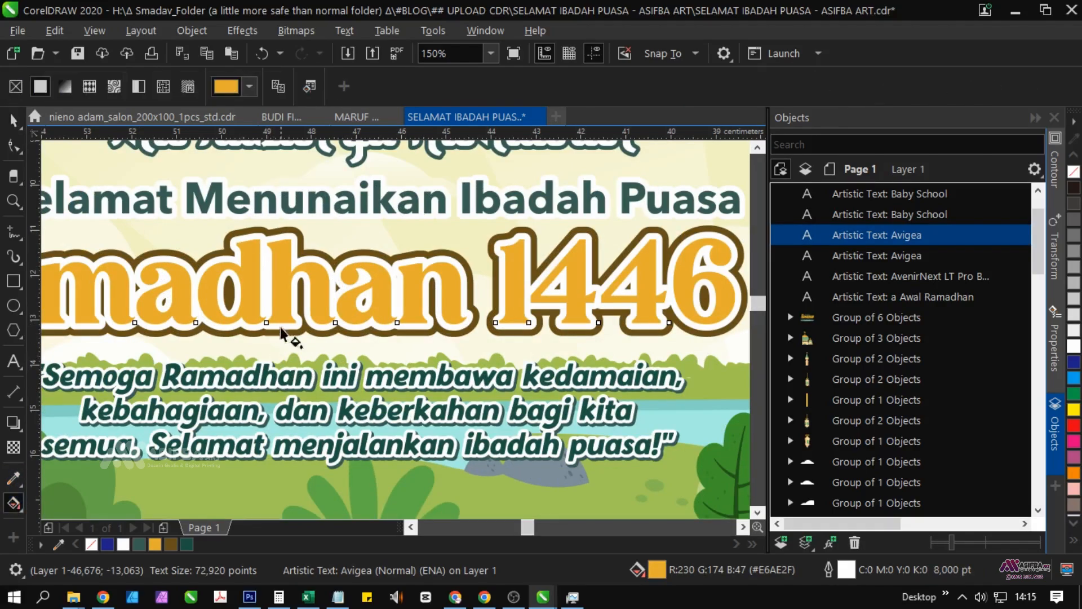
pyautogui.moveTo(282, 328); pyautogui.dragTo(276, 231)
# Set the gradient's upper colour to a bright, saturated yellow derived from the document palette's gold
pyautogui.click(307, 224)
pyautogui.click(451, 488)
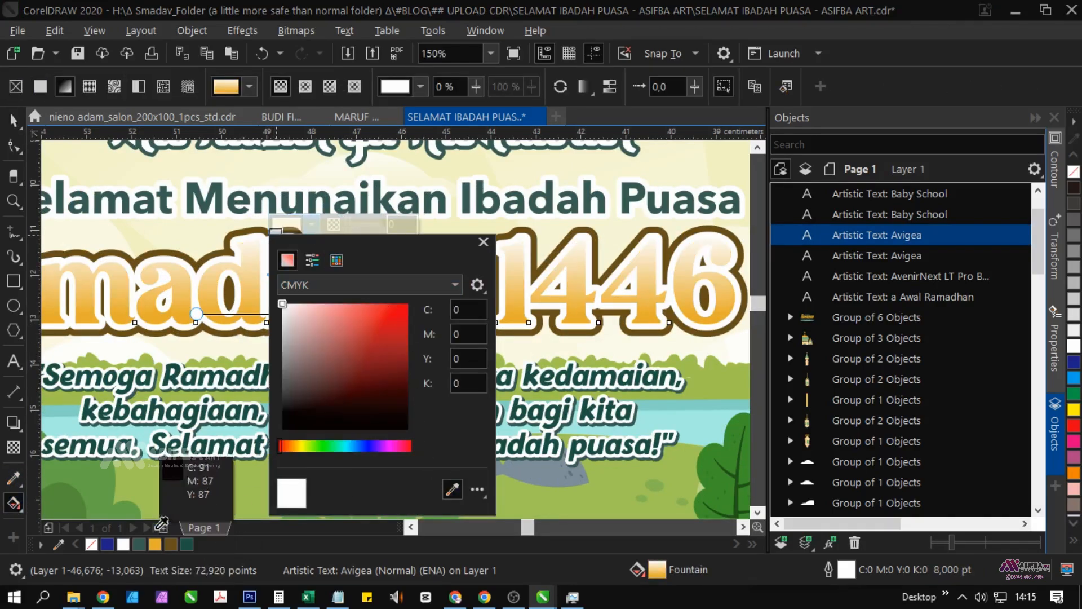
pyautogui.click(155, 544)
pyautogui.click(288, 260)
pyautogui.moveTo(295, 448); pyautogui.dragTo(298, 447)
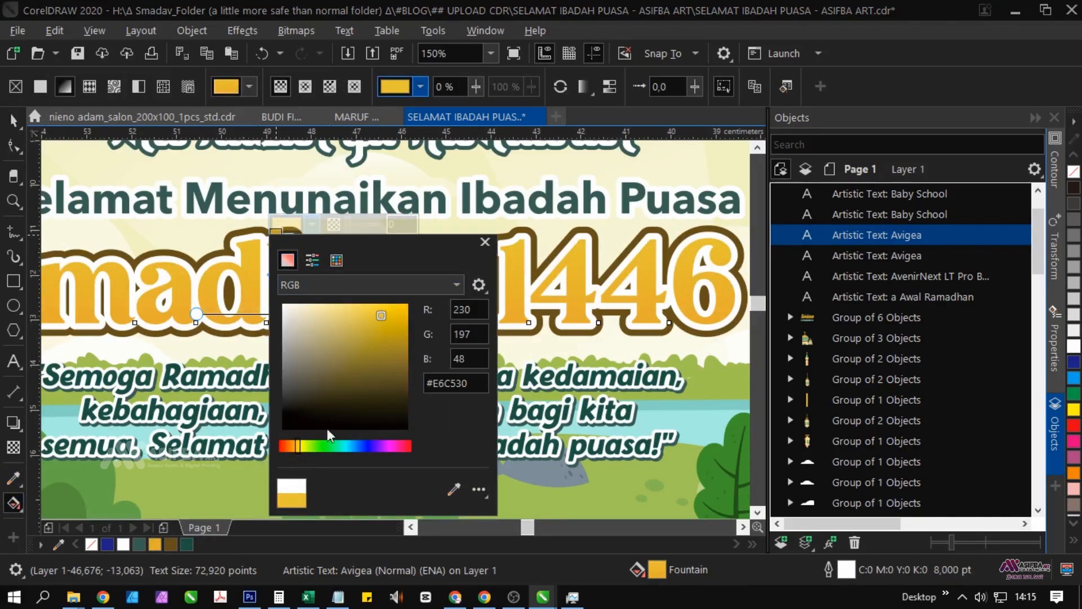
pyautogui.click(398, 307)
pyautogui.click(172, 275)
# Adjust both ends of the vertical gradient to fit the height of the "Ramadhan 1446 H" letters
pyautogui.moveTo(276, 314); pyautogui.dragTo(276, 322)
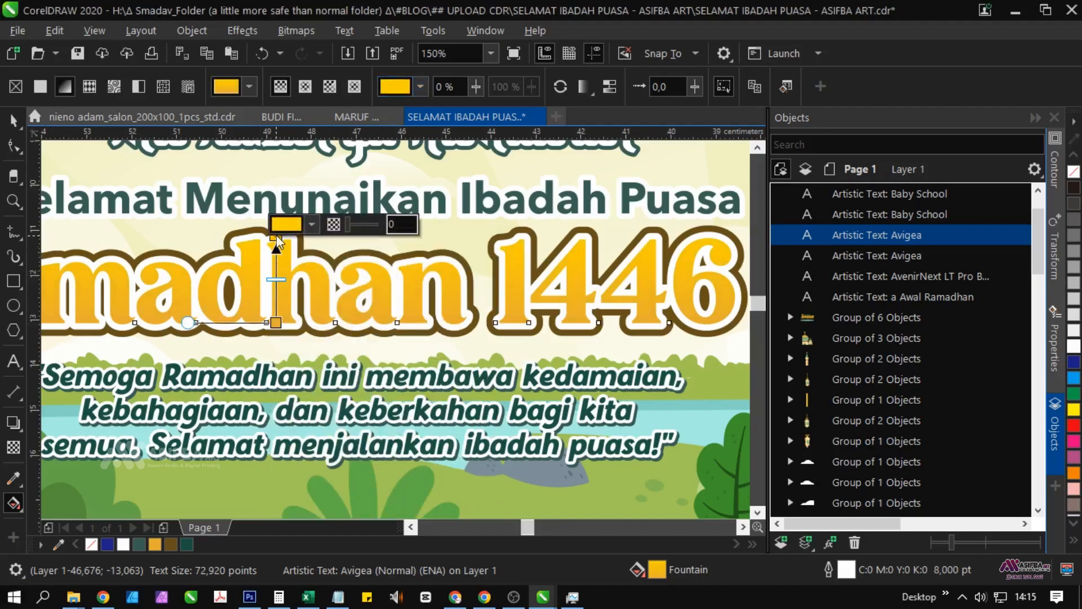
pyautogui.scroll(1, 261, 229)
pyautogui.moveTo(290, 240); pyautogui.dragTo(291, 259)
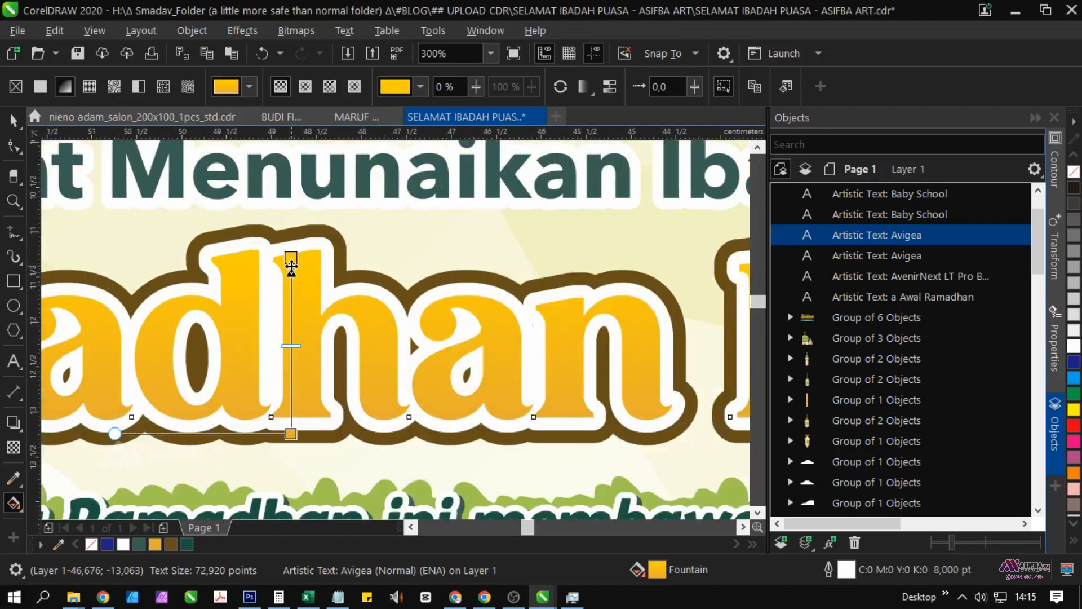
pyautogui.moveTo(291, 430); pyautogui.dragTo(291, 407)
pyautogui.scroll(-3, 291, 260)
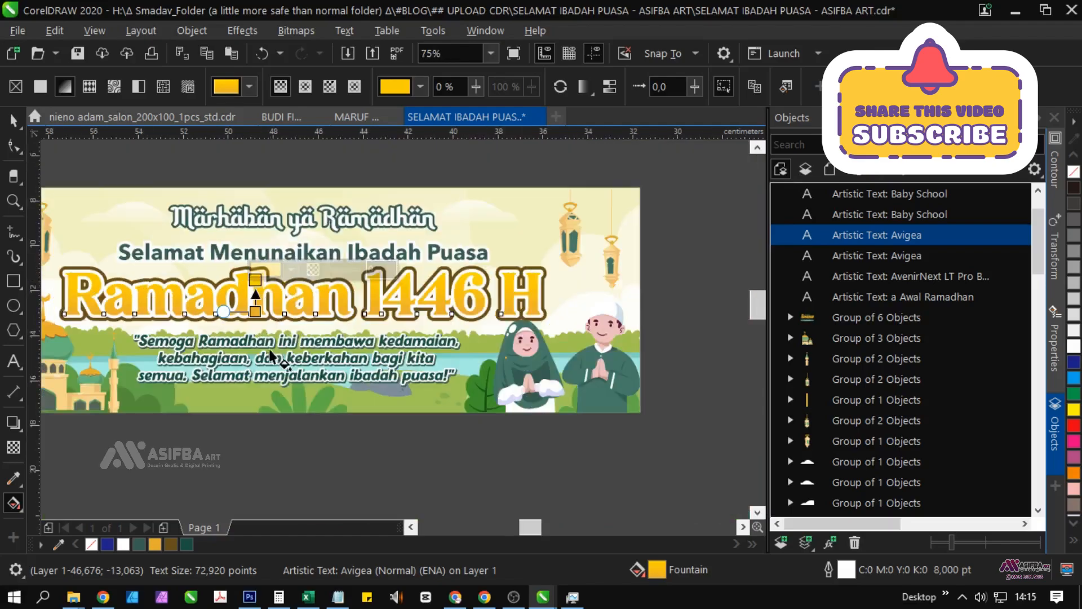
# Set the gradient's lower colour to the darker gold #D19E27
pyautogui.click(291, 301)
pyautogui.click(363, 101)
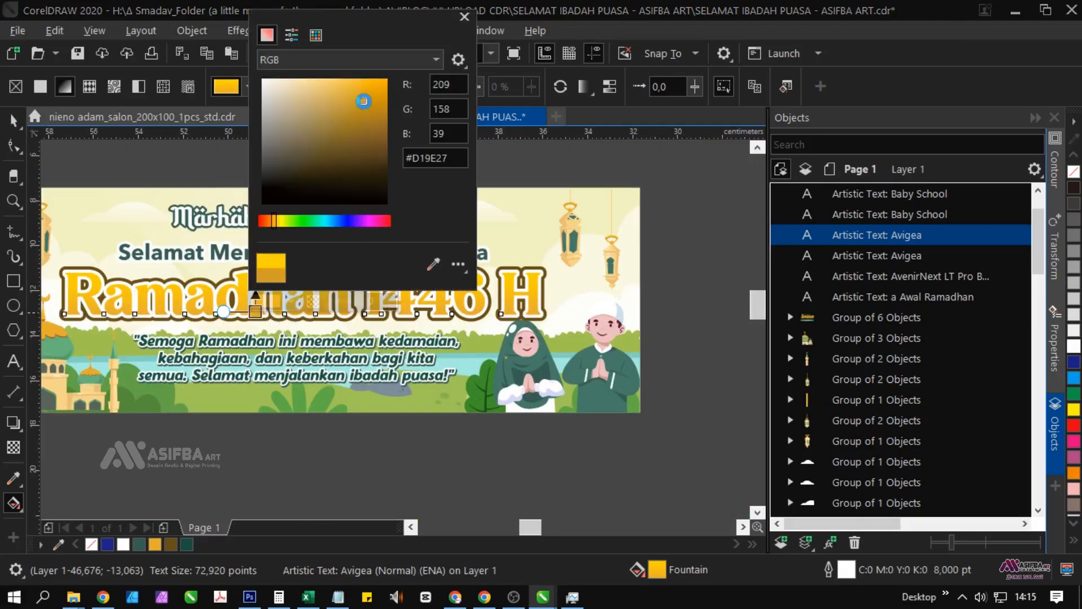
pyautogui.click(275, 423)
pyautogui.press('space')
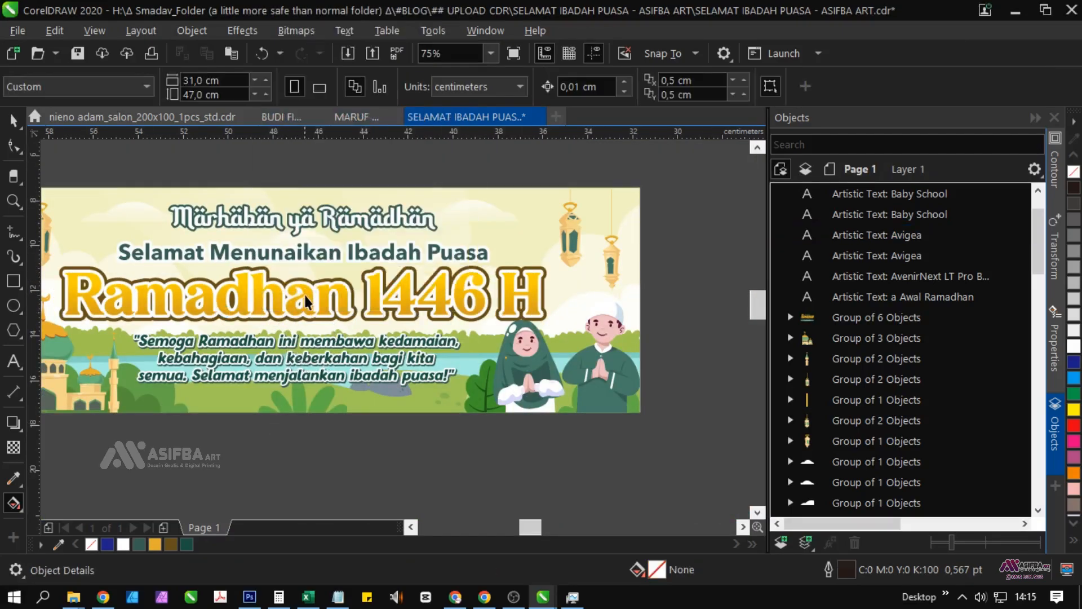
# Colour the outline of the upper "Ramadhan 1446 H" copy brown #664E16 and the lower copy's outline white
pyautogui.scroll(1, 305, 301)
pyautogui.click(305, 302)
pyautogui.click(128, 546)
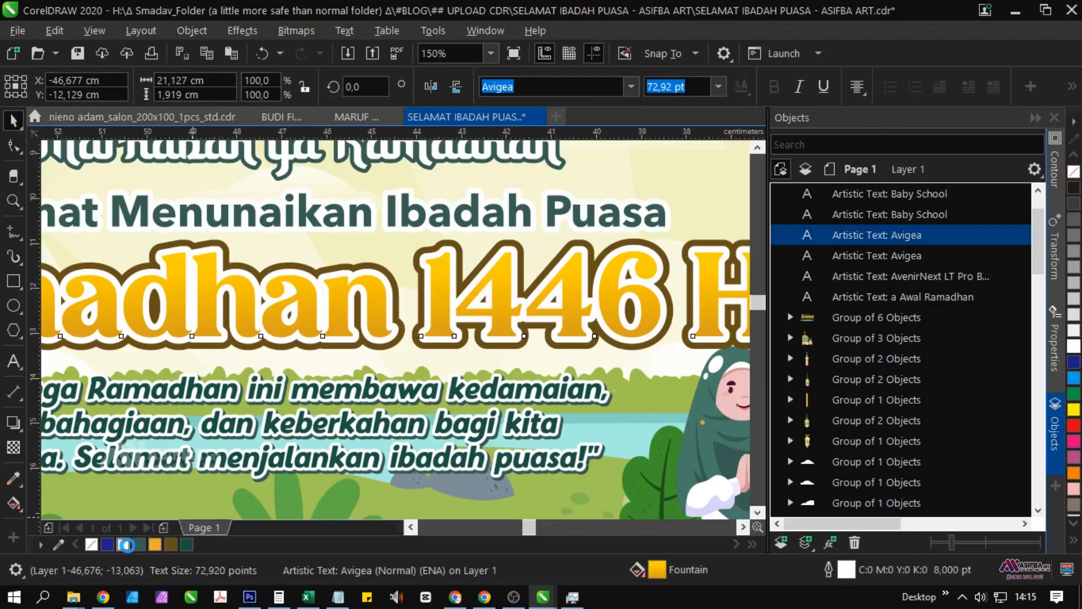
pyautogui.rightClick(171, 545)
pyautogui.click(908, 255)
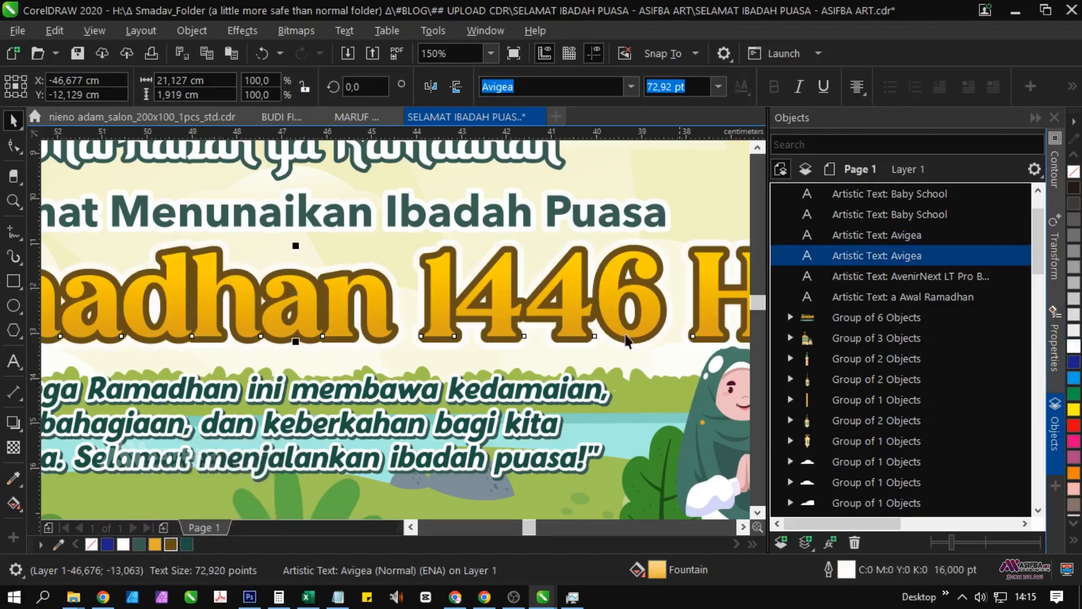
# Duplicate both layered copies of the "Ramadhan 1446 H" text in place
pyautogui.scroll(-1, 432, 306)
pyautogui.scroll(-1, 432, 306)
pyautogui.moveTo(627, 312); pyautogui.dragTo(277, 272)
pyautogui.hotkey('ctrl', 'v')
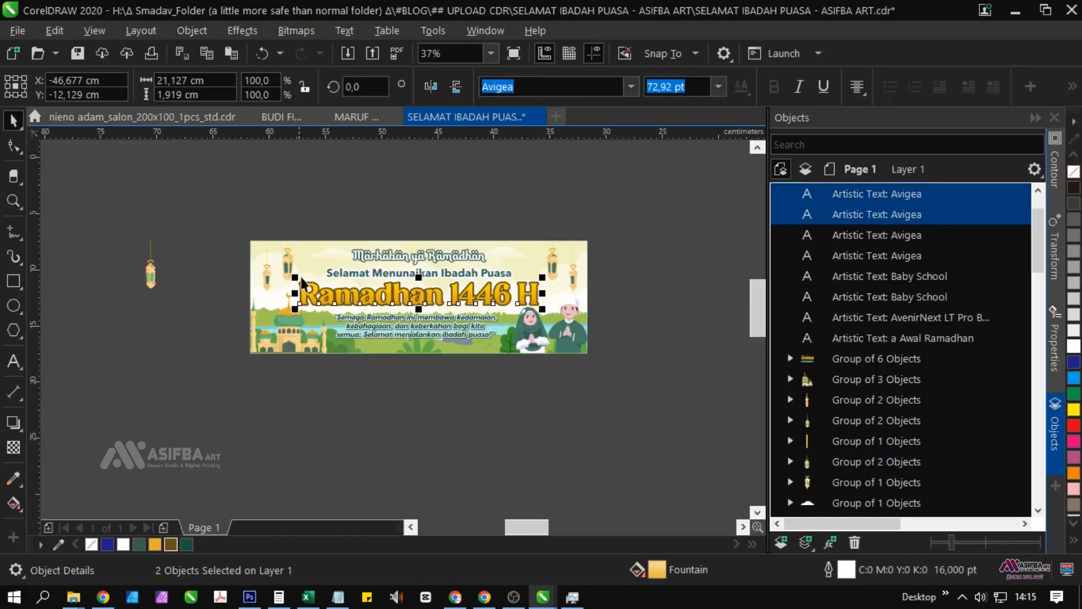
pyautogui.click(644, 364)
pyautogui.scroll(2, 532, 305)
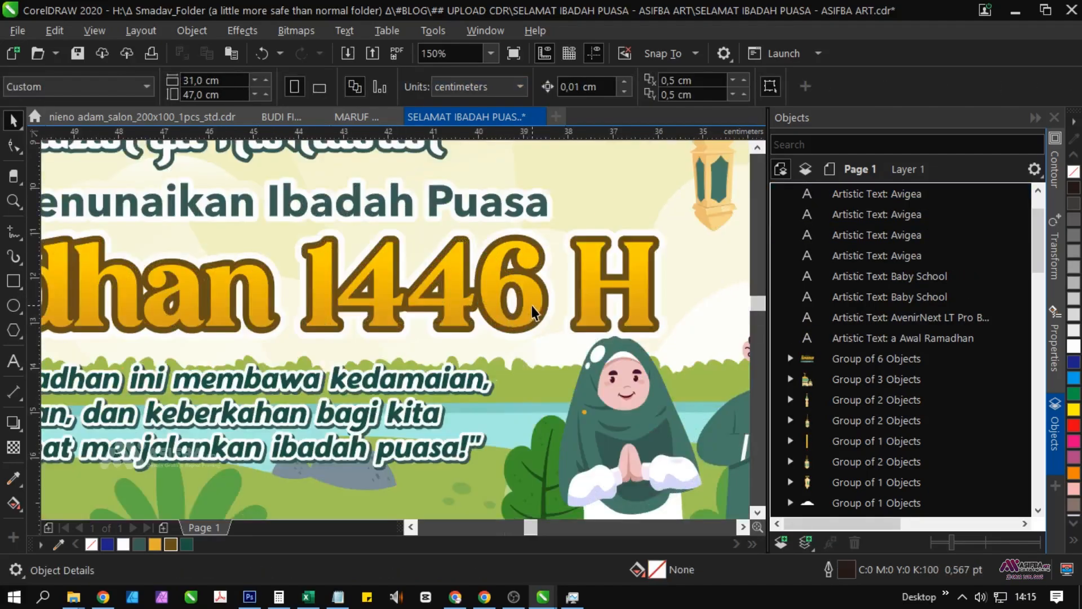
# Change the topmost "Ramadhan 1446 H" copy to an elliptical fountain fill stretched wide across the text
pyautogui.click(532, 306)
pyautogui.press('g')
pyautogui.moveTo(85, 331); pyautogui.dragTo(294, 405)
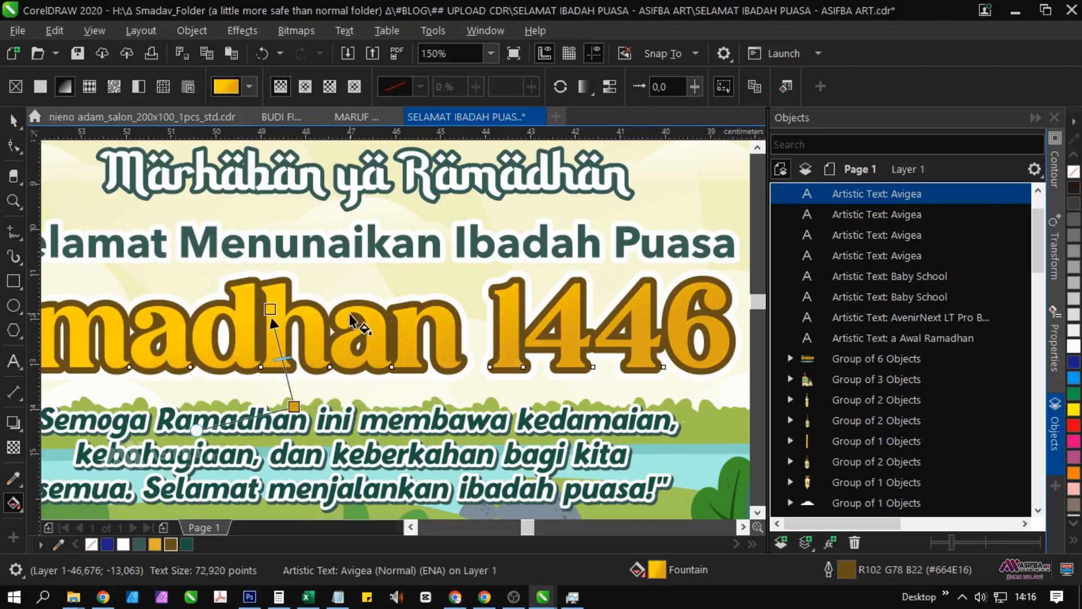
pyautogui.click(305, 86)
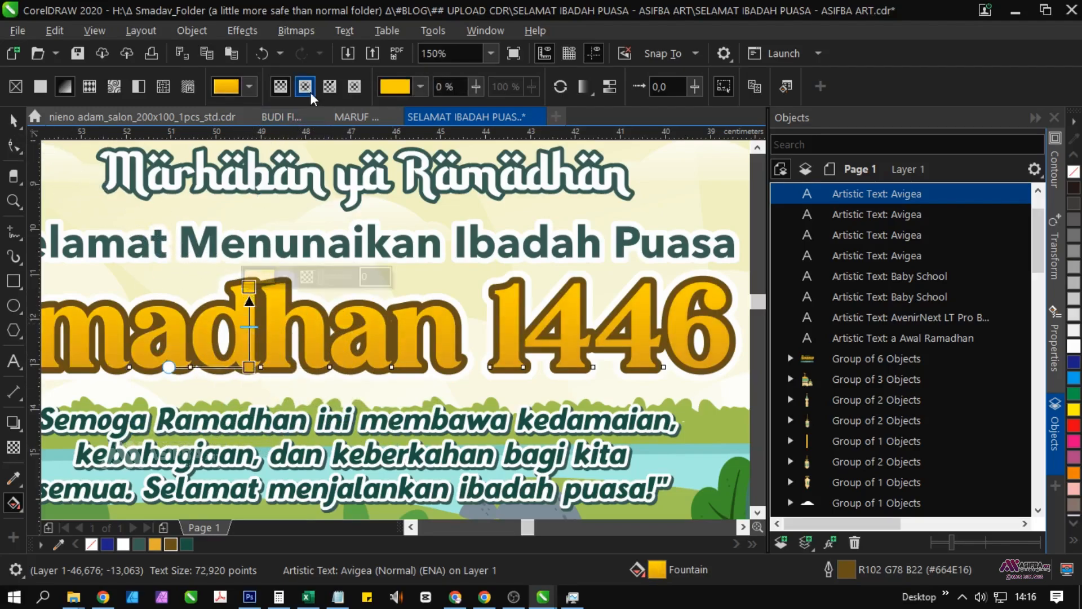
pyautogui.scroll(-2, 263, 343)
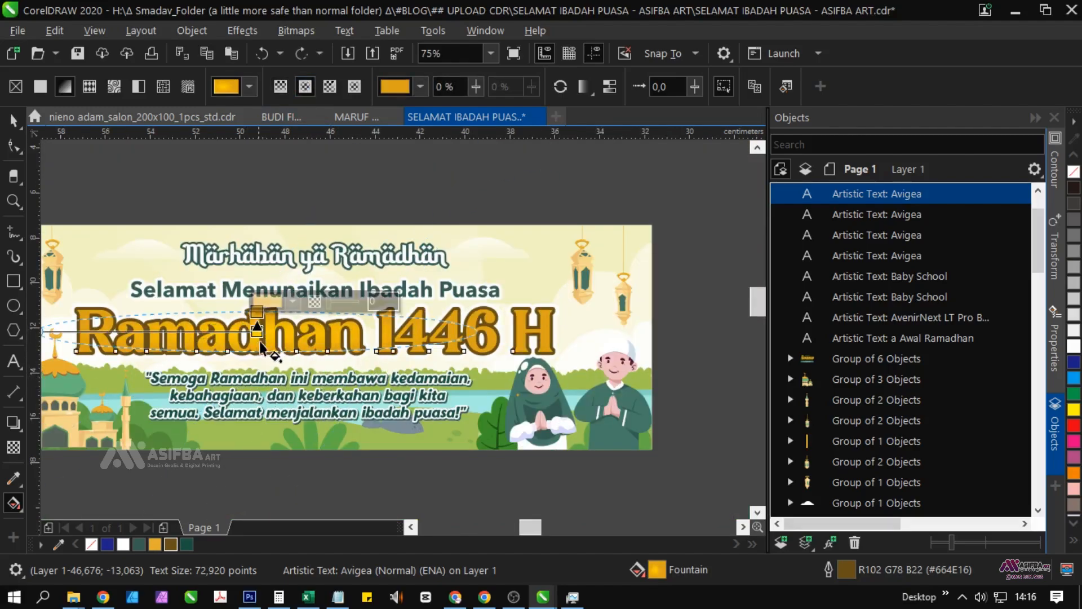
pyautogui.scroll(2, 251, 330)
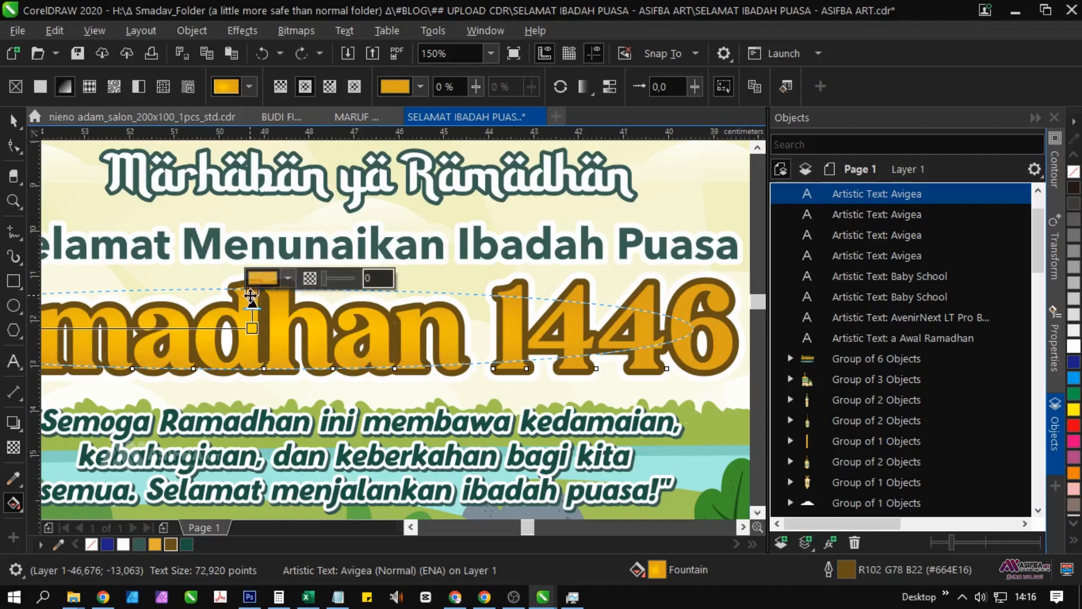
# Move the centre of the elliptical gradient to the middle of the "Ramadhan 1446 H" text
pyautogui.moveTo(252, 329); pyautogui.dragTo(311, 298)
pyautogui.scroll(-1, 311, 304)
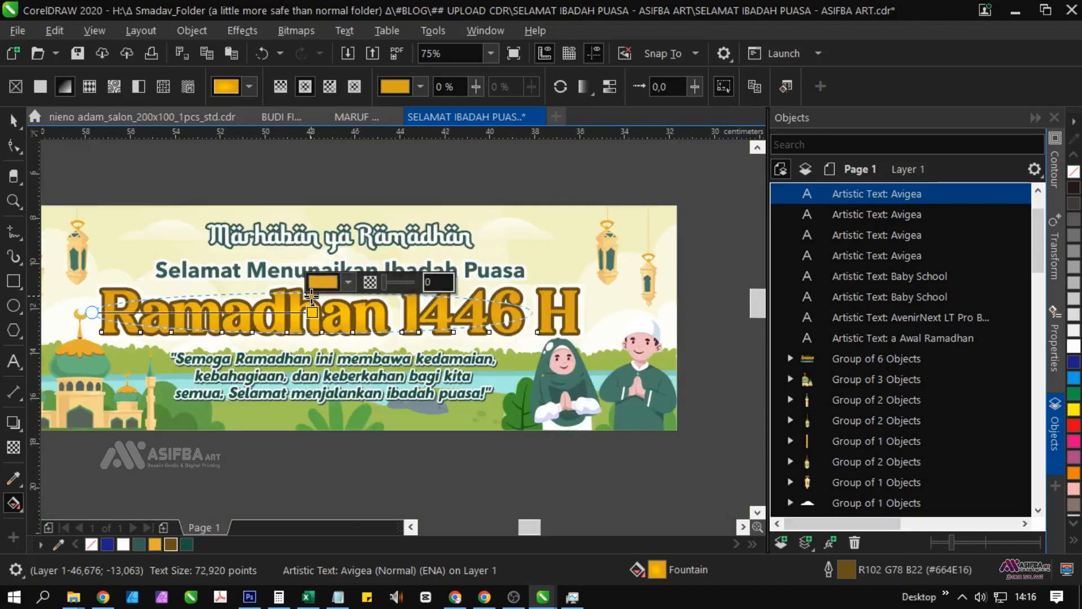
pyautogui.scroll(2, 310, 307)
pyautogui.scroll(-2, 357, 330)
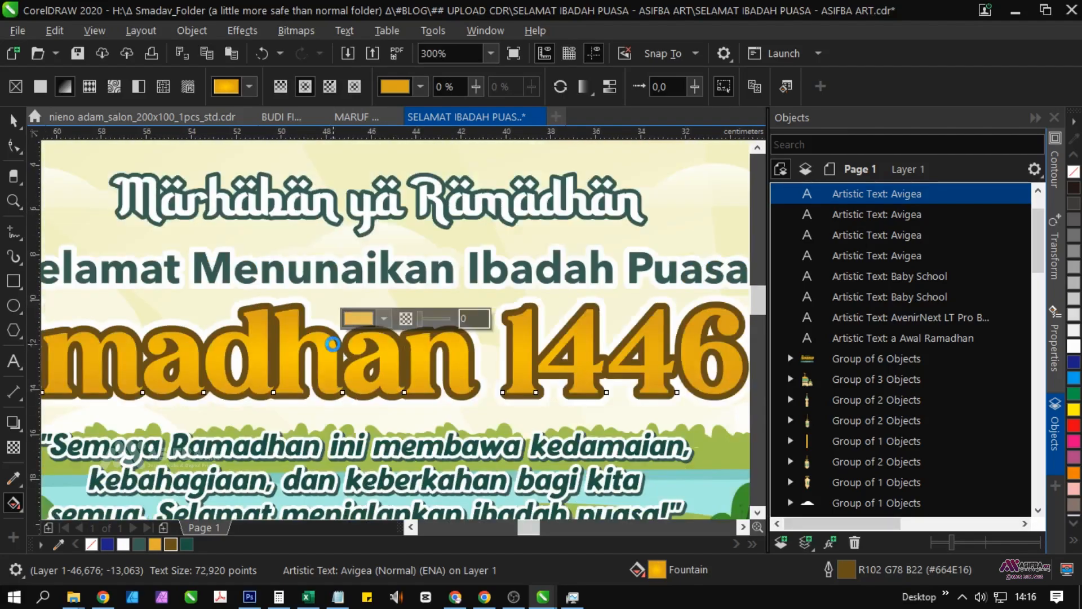
pyautogui.scroll(1, 358, 330)
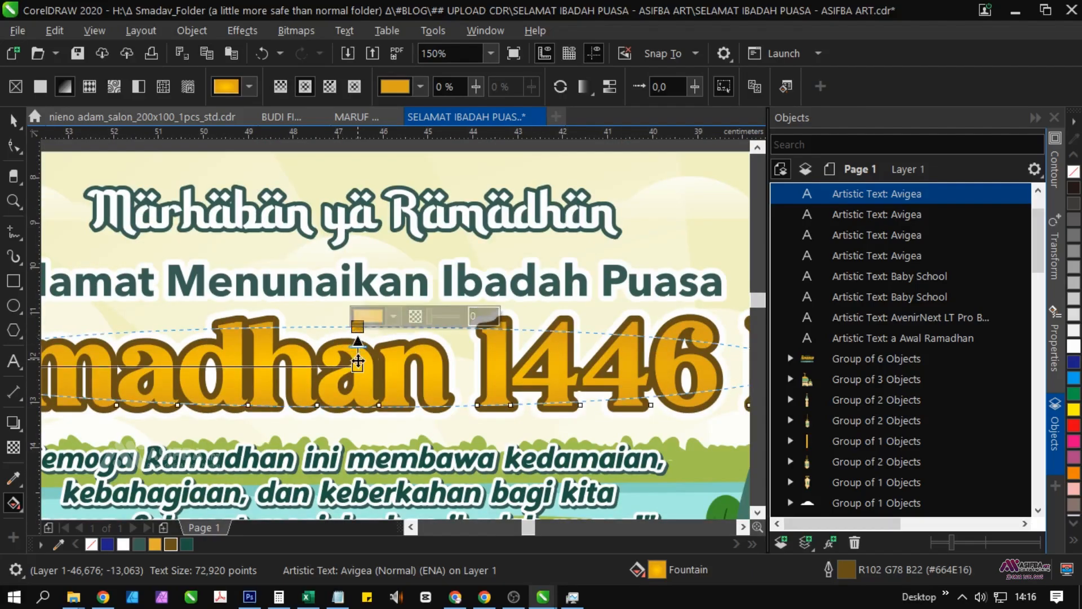
# Save the document and look over the whole banner
pyautogui.scroll(-1, 357, 357)
pyautogui.scroll(-1, 357, 360)
pyautogui.press('space')
pyautogui.click(372, 444)
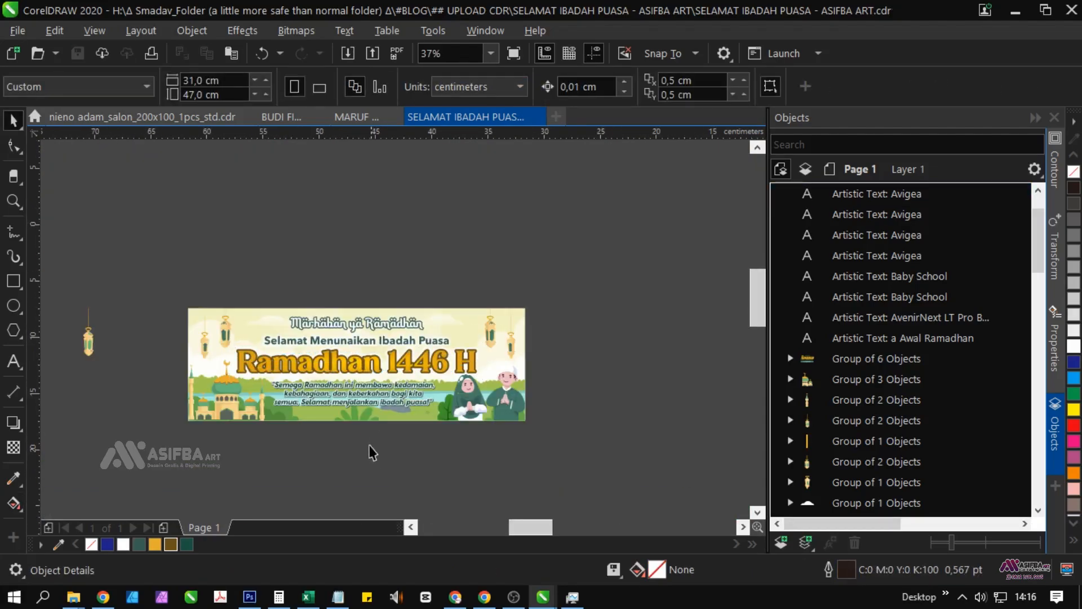
pyautogui.scroll(1, 384, 389)
pyautogui.click(551, 333)
pyautogui.click(528, 472)
pyautogui.scroll(-1, 492, 379)
pyautogui.scroll(1, 455, 397)
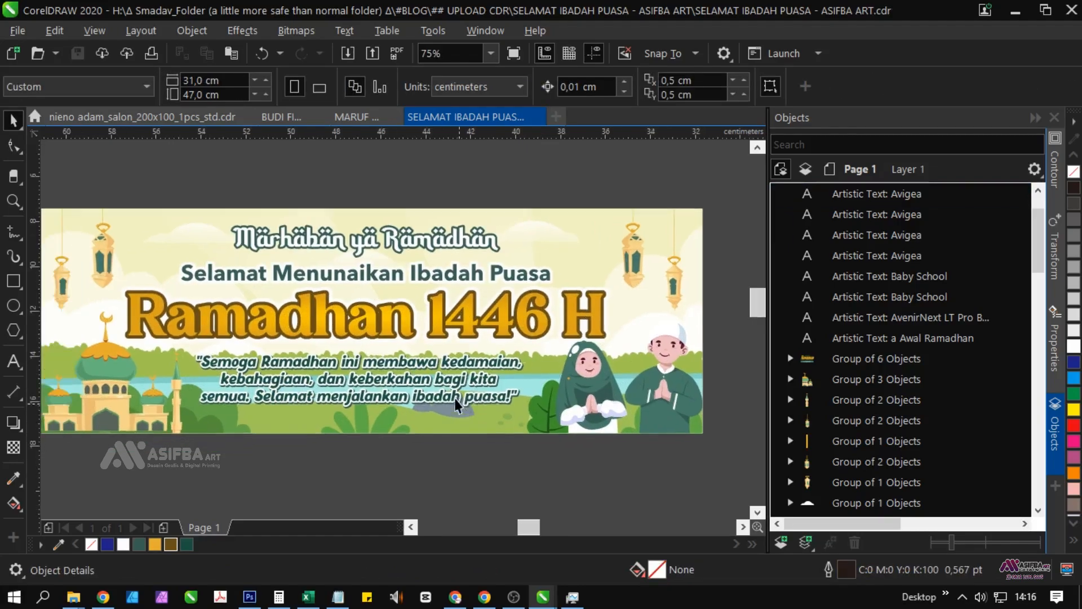
pyautogui.scroll(-1, 455, 398)
pyautogui.scroll(1, 393, 383)
# Widen the brown outline of the third "Ramadhan 1446 H" layer so it surrounds the white outline
pyautogui.moveTo(81, 193); pyautogui.dragTo(736, 472)
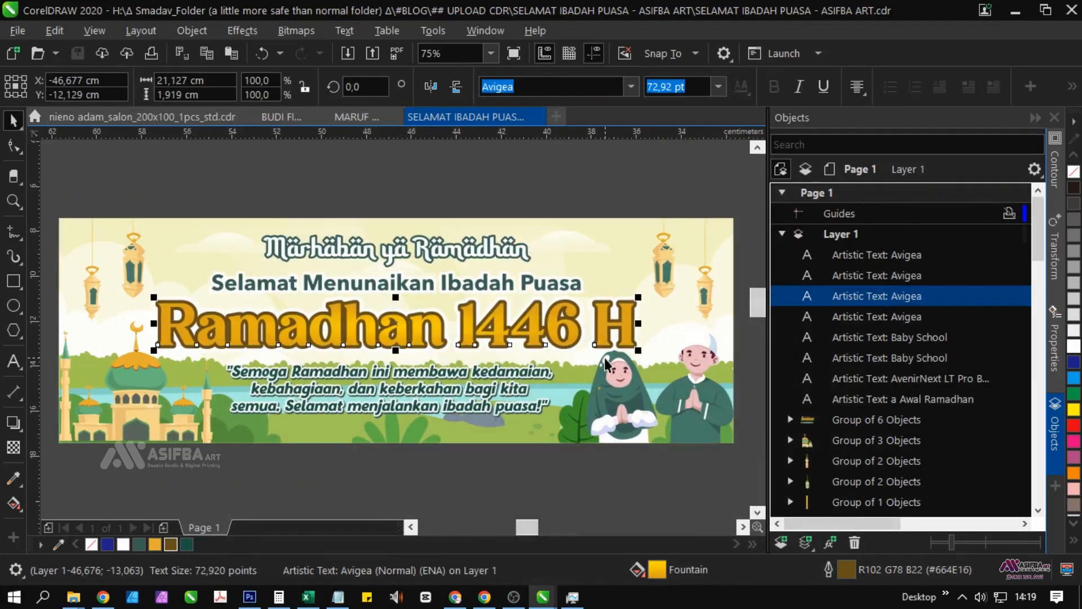
pyautogui.press('F12')
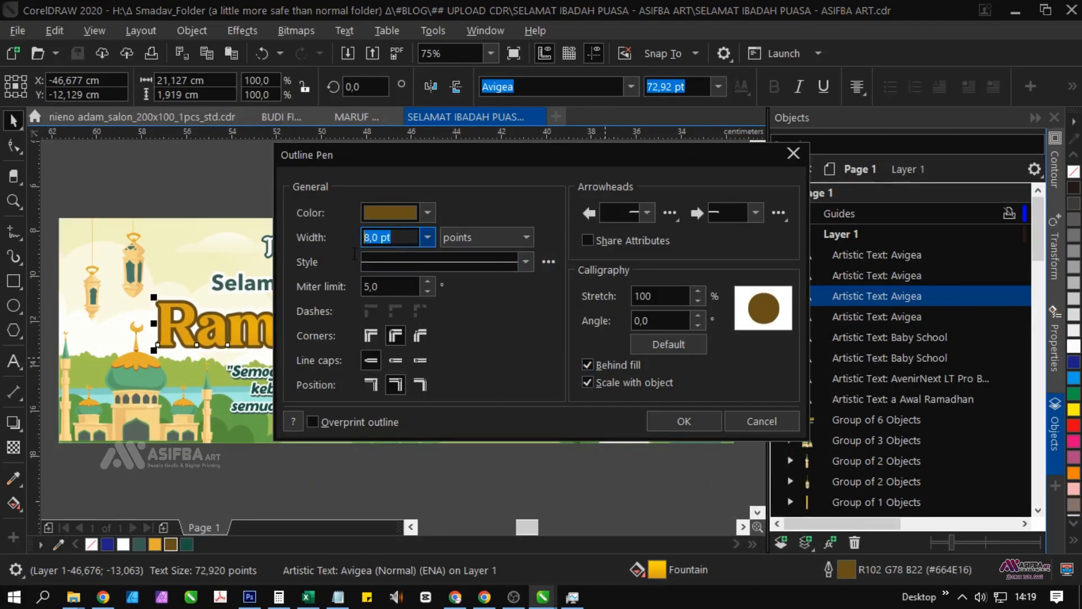
pyautogui.press('Return')
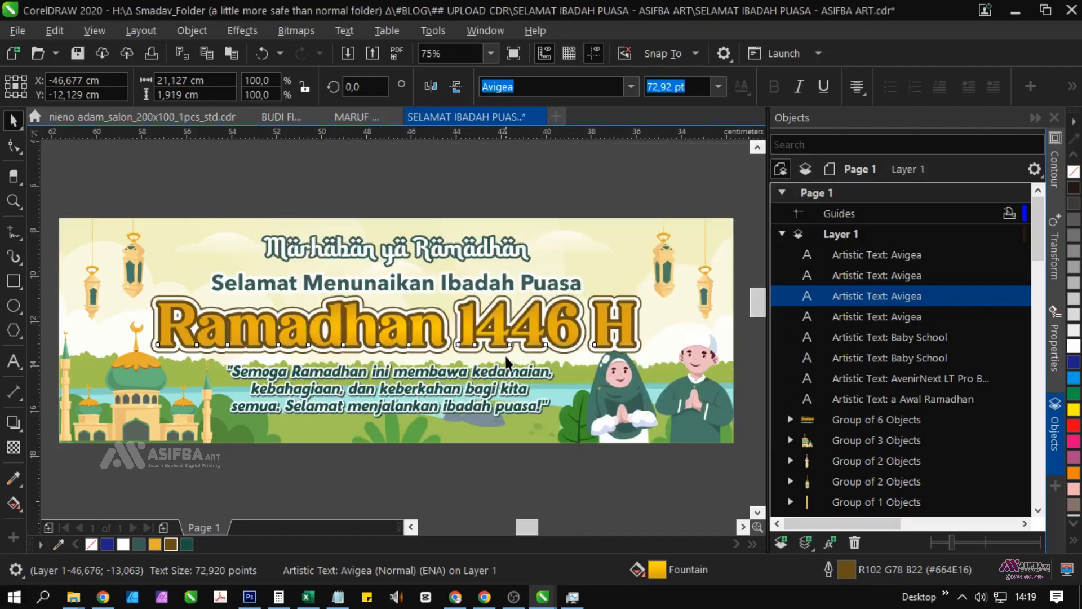
pyautogui.scroll(2, 515, 338)
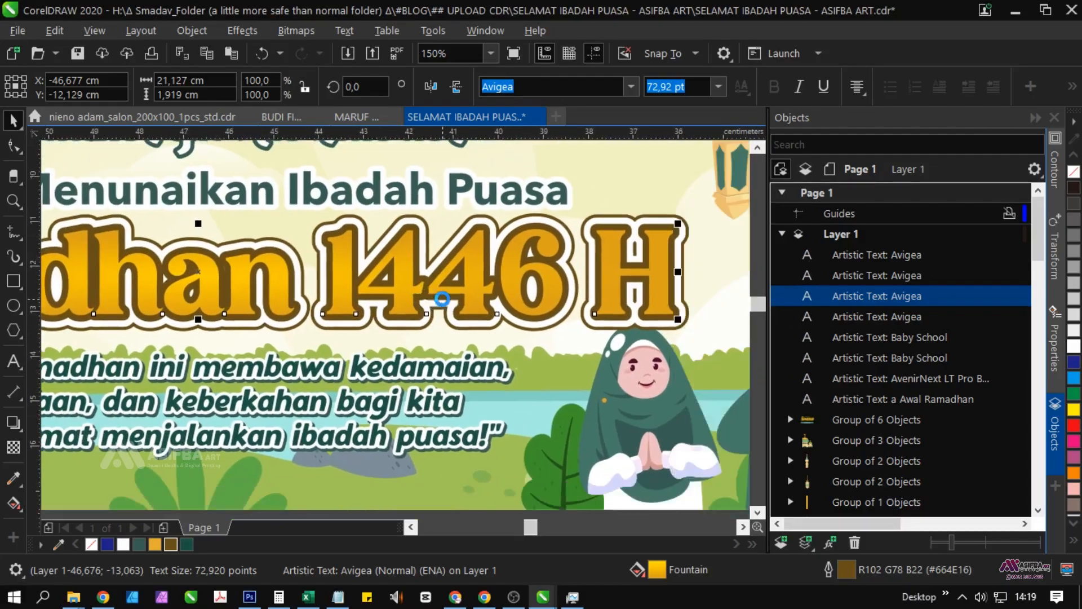
# Widen the brown outline of the third "Ramadhan 1446 H" layer a little further beyond the white outline
pyautogui.press('F12')
pyautogui.write('4')
pyautogui.press('Return')
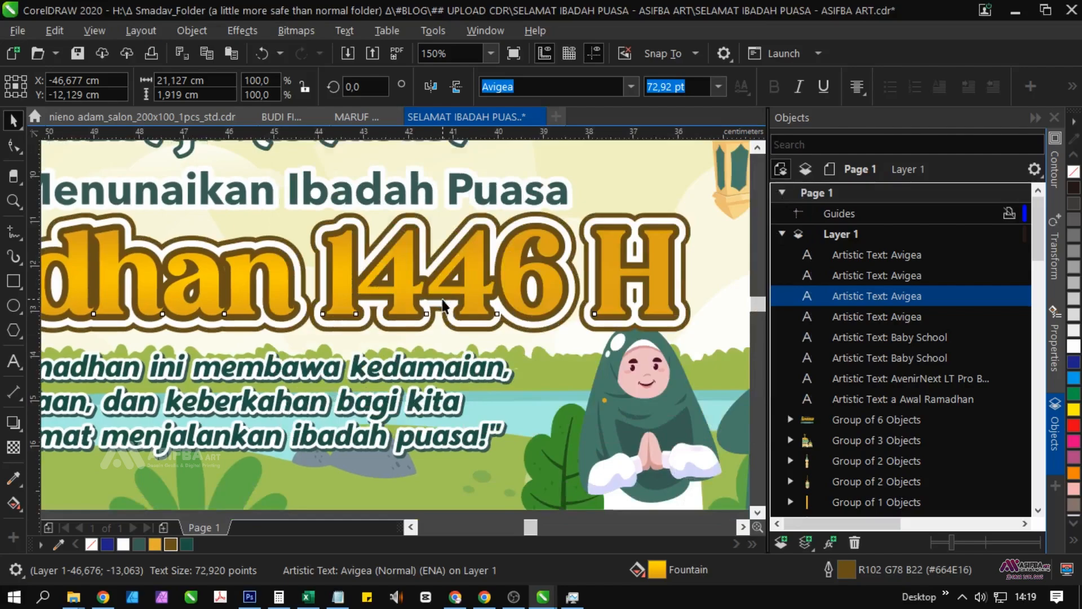
# Give the fourth "Ramadhan 1446 H" layer a brown outline 25 pt wide
pyautogui.click(852, 320)
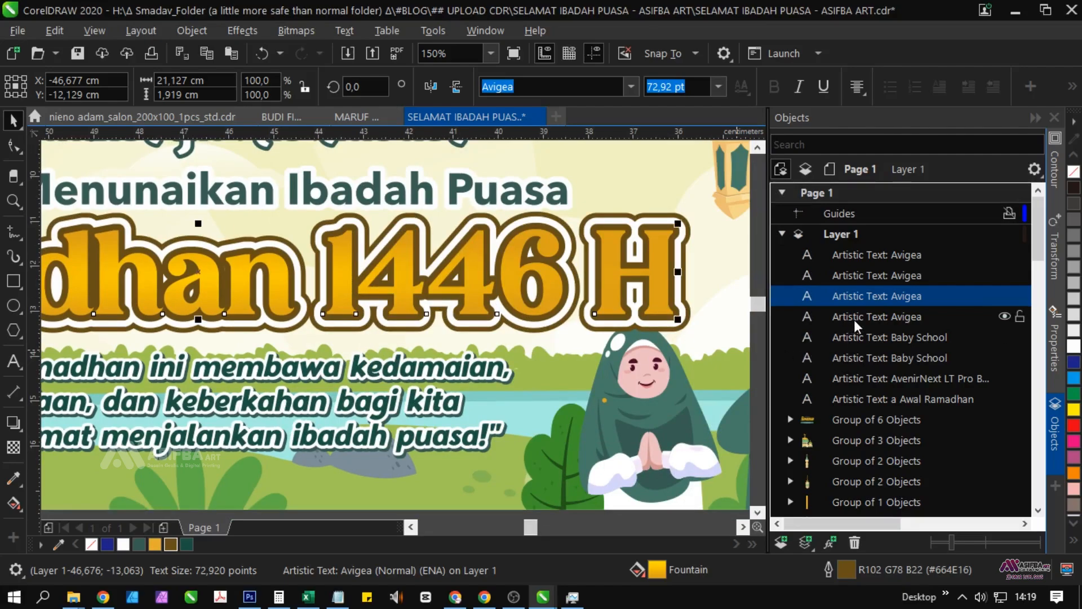
pyautogui.rightClick(170, 544)
pyautogui.press('F12')
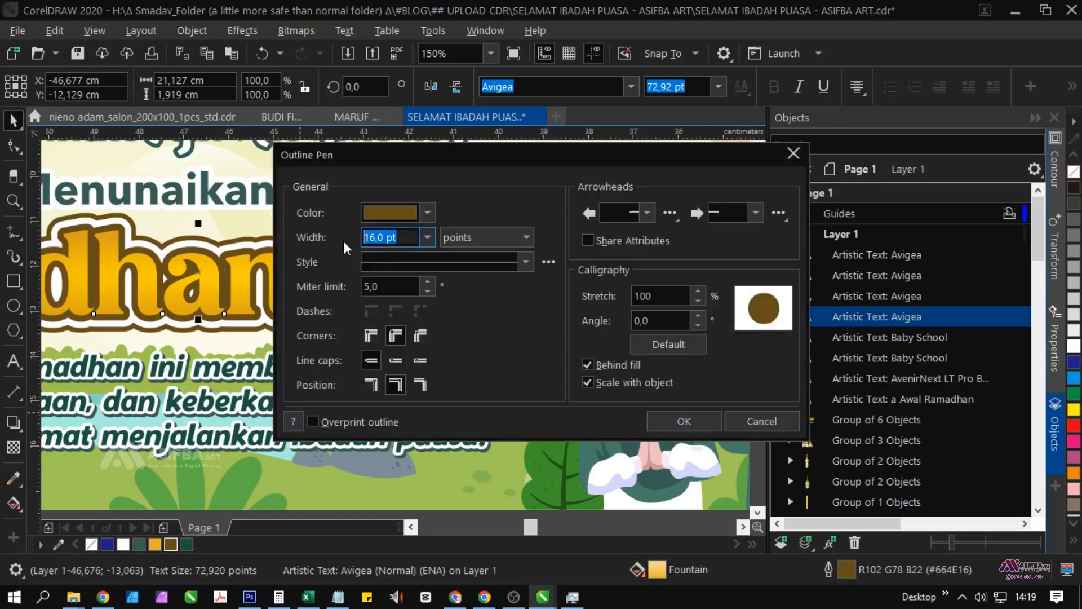
pyautogui.write('20')
pyautogui.press('Return')
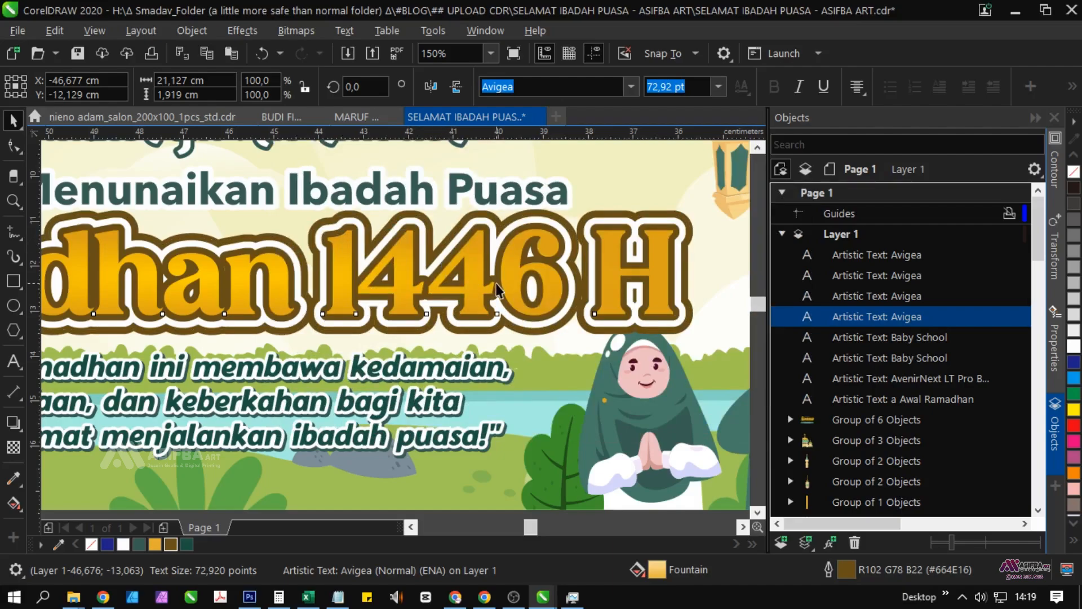
# Darken the outline colour of the fourth "Ramadhan 1446 H" layer to R79 G60 B14 (#4F3C0E)
pyautogui.doubleClick(846, 572)
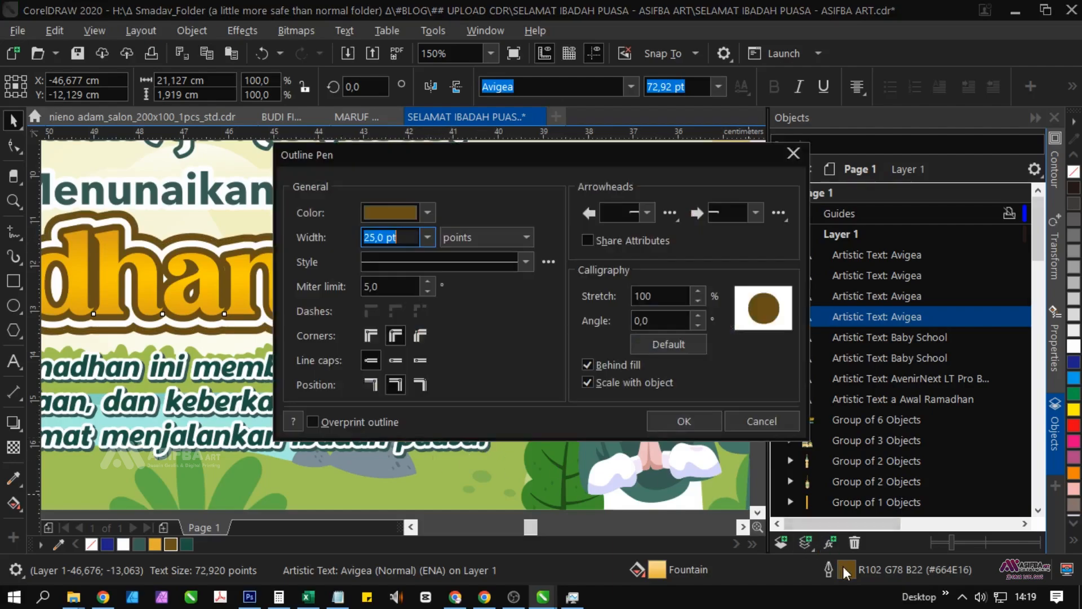
pyautogui.click(428, 213)
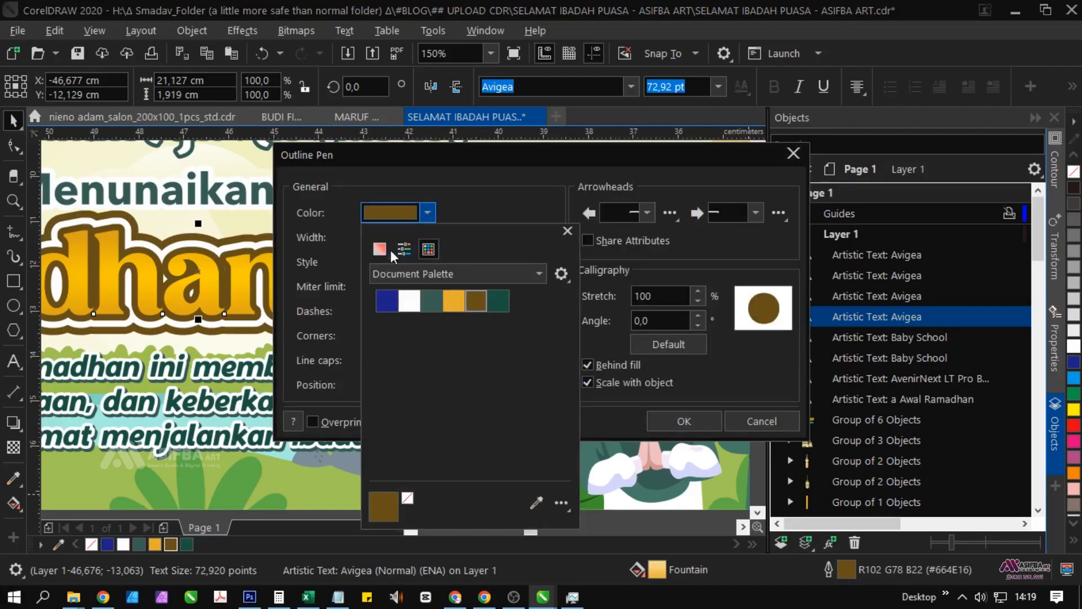
pyautogui.click(382, 250)
pyautogui.click(477, 379)
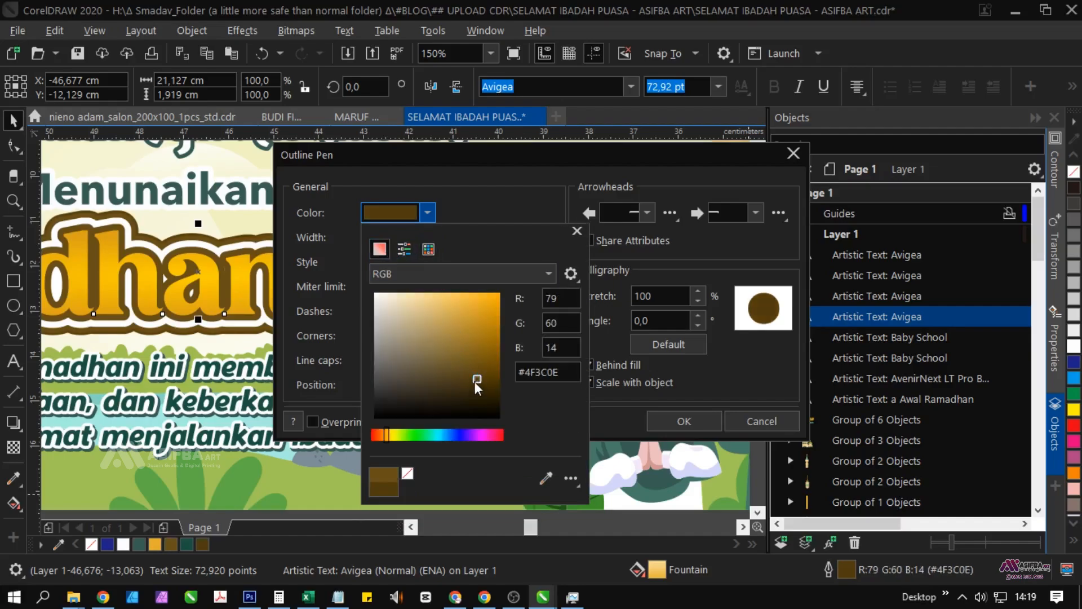
pyautogui.click(655, 417)
pyautogui.click(667, 421)
# Try two wider widths for the dark brown outline of the fourth "Ramadhan 1446 H" layer
pyautogui.press('F12')
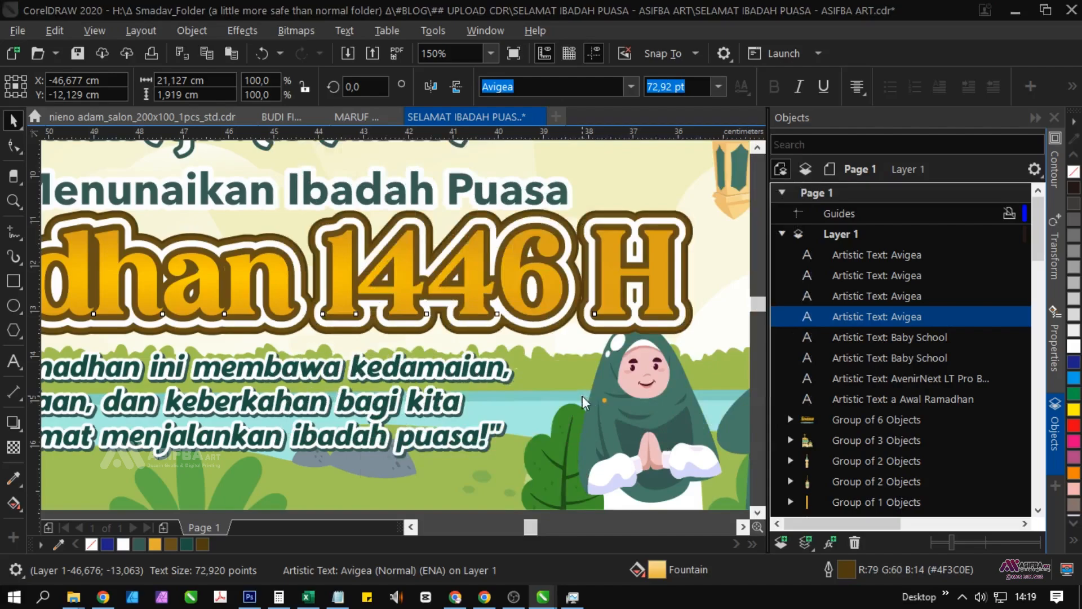
pyautogui.write('25')
pyautogui.press('Return')
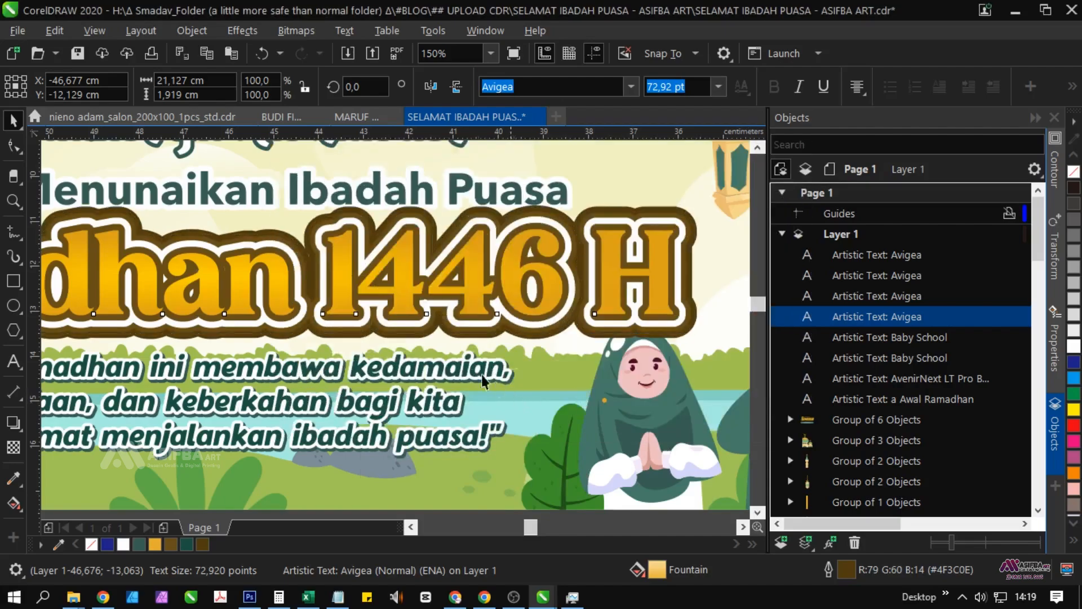
pyautogui.press('F12')
pyautogui.write('23')
pyautogui.press('Return')
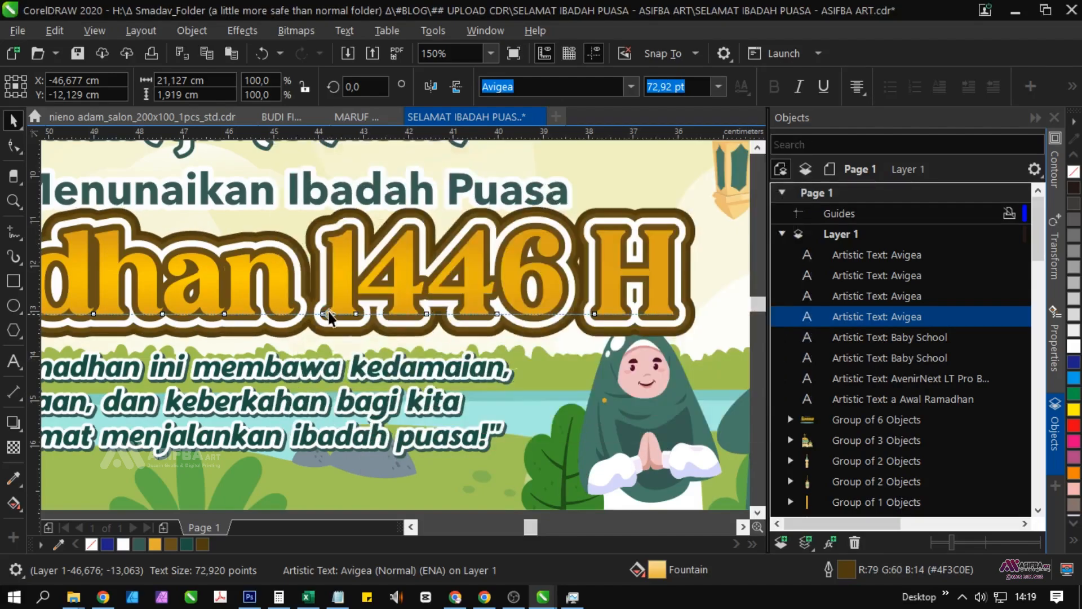
# Offset the dark brown fourth "Ramadhan 1446 H" layer slightly right and down, to about X -46.583 cm, Y -12.173 cm, as a shadow edge
pyautogui.scroll(-2, 228, 290)
pyautogui.scroll(4, 228, 289)
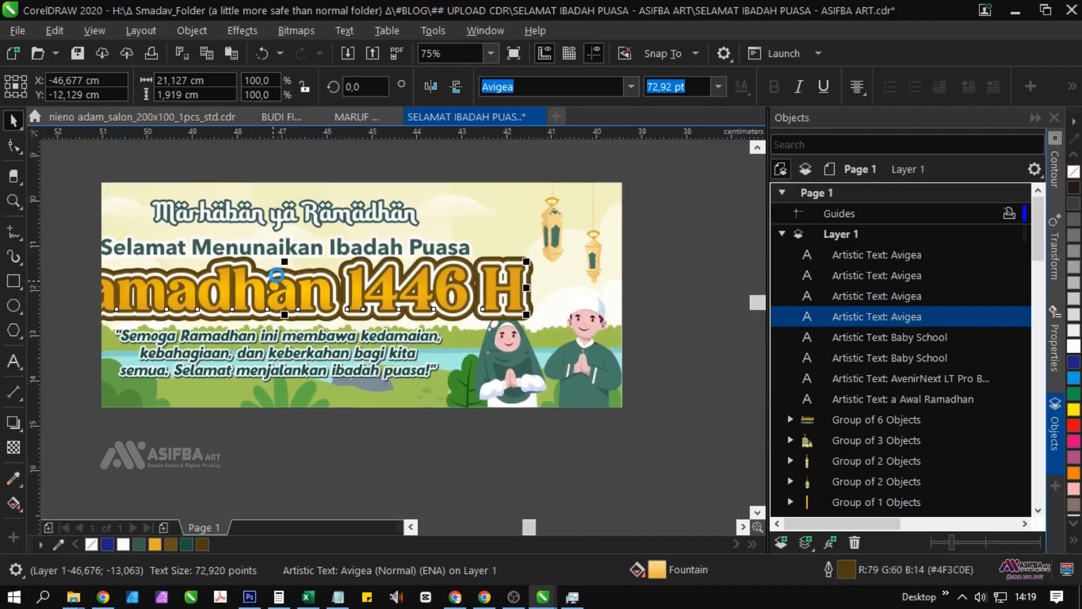
pyautogui.moveTo(314, 318); pyautogui.dragTo(319, 324)
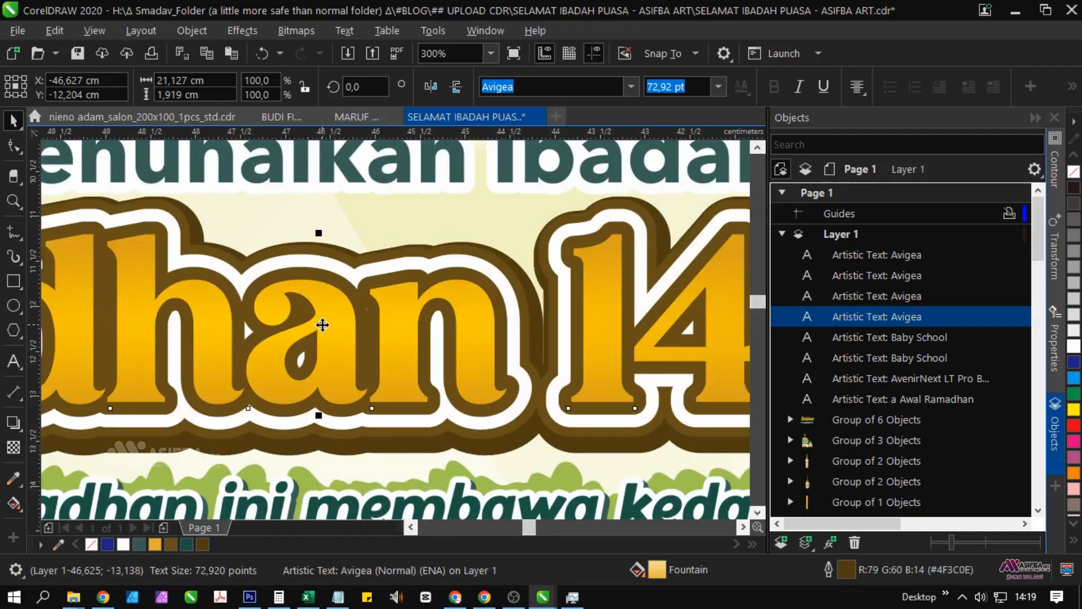
pyautogui.scroll(-1, 322, 325)
pyautogui.scroll(2, 321, 325)
pyautogui.scroll(-1, 321, 330)
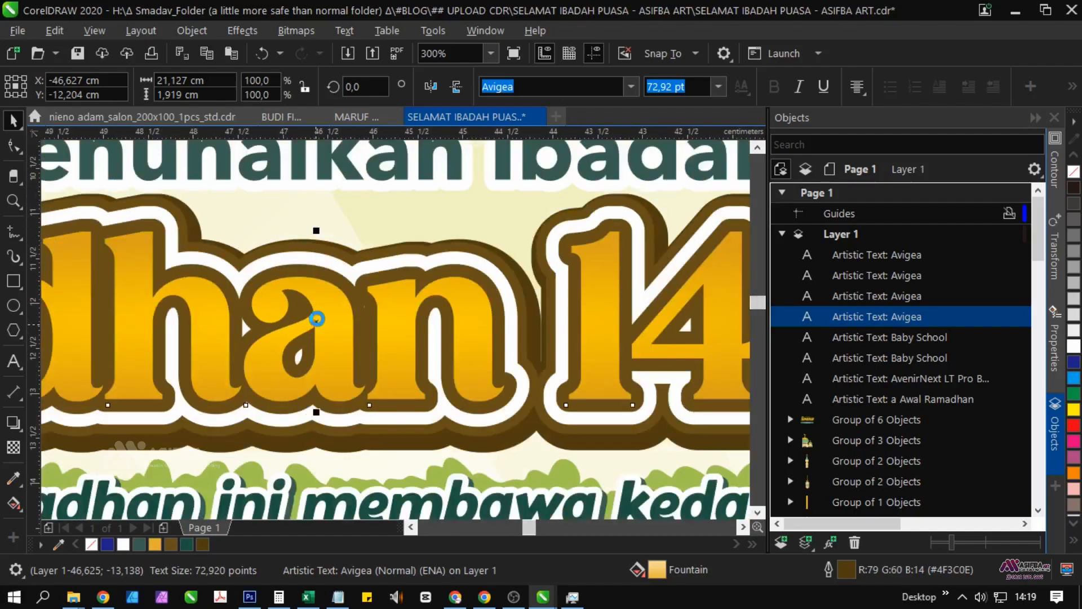
pyautogui.moveTo(314, 321); pyautogui.dragTo(321, 319)
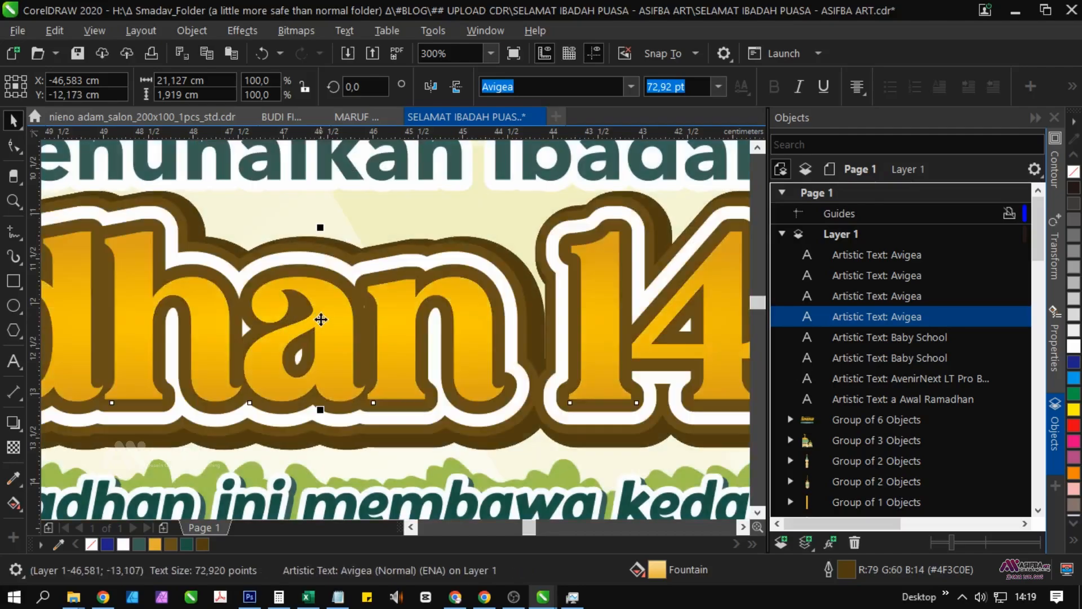
# Set the outline width of the dark brown fourth "Ramadhan 1446 H" layer to 27 pt
pyautogui.scroll(-1, 321, 320)
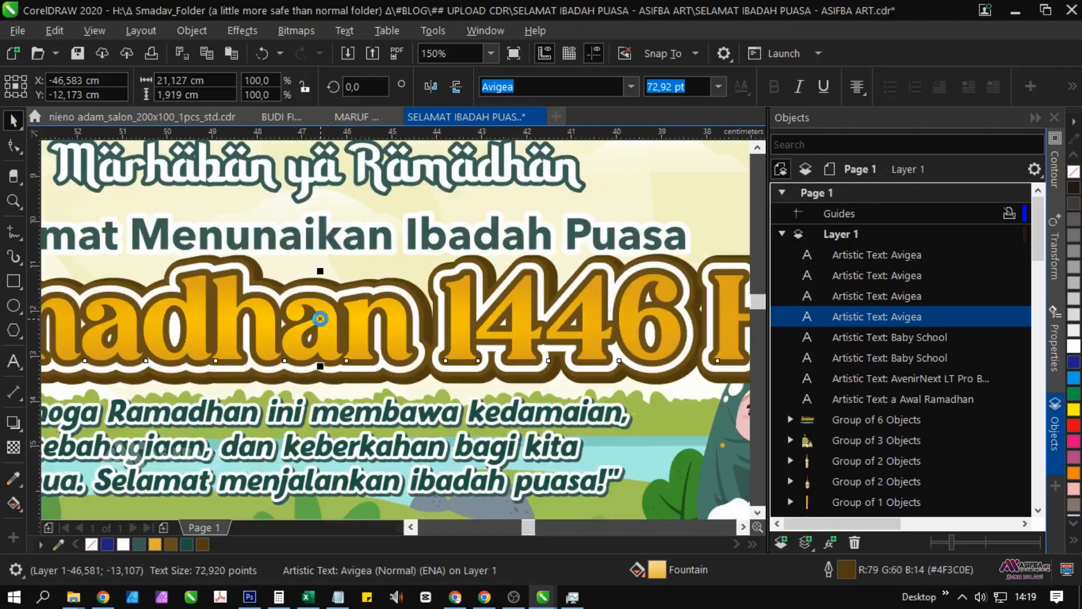
pyautogui.press('F12')
pyautogui.write('27')
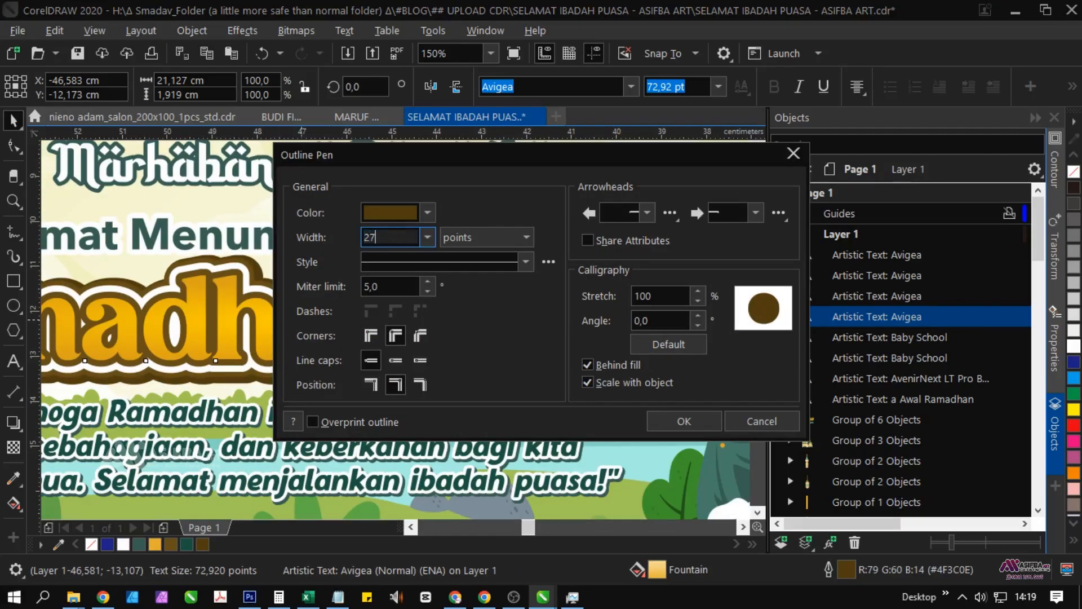
pyautogui.press('Return')
# Examine the layered outlines of "Ramadhan 1446 H" up close and within the whole banner
pyautogui.scroll(-1, 343, 326)
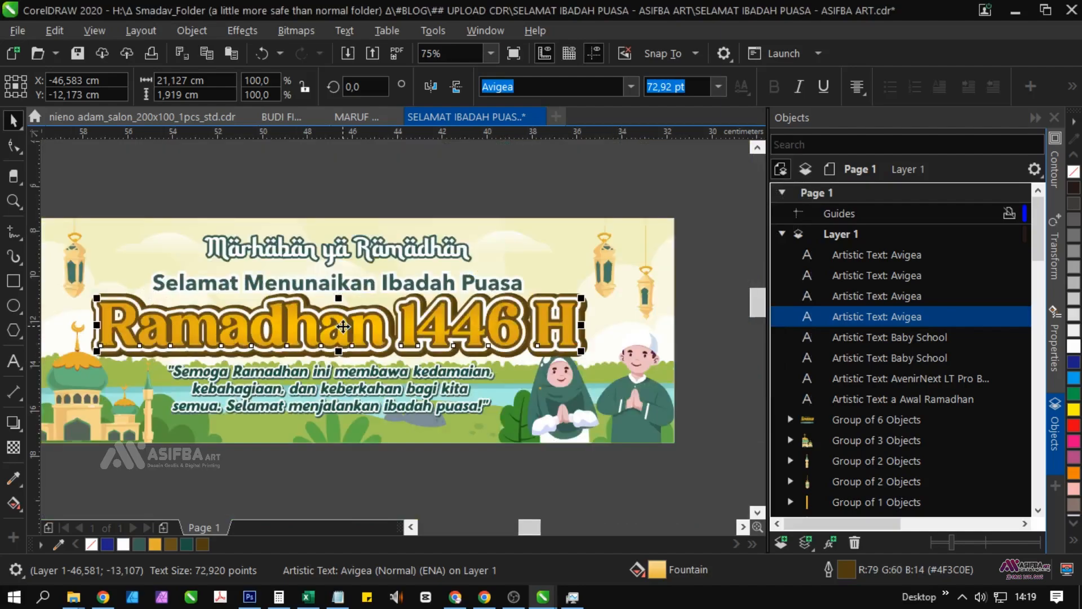
pyautogui.moveTo(423, 406); pyautogui.dragTo(416, 364)
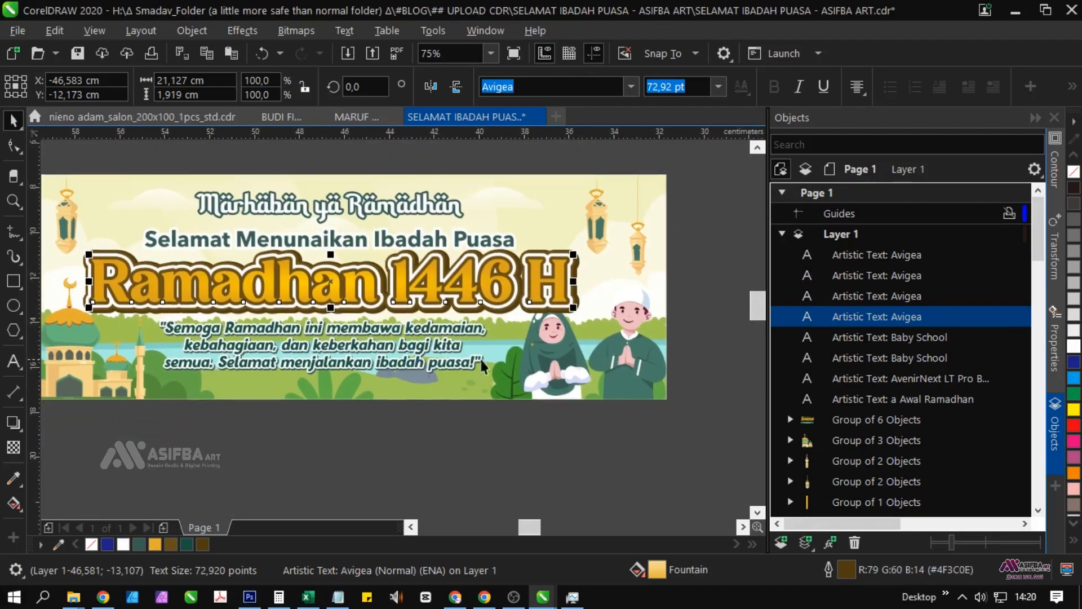
pyautogui.click(714, 316)
pyautogui.scroll(1, 708, 327)
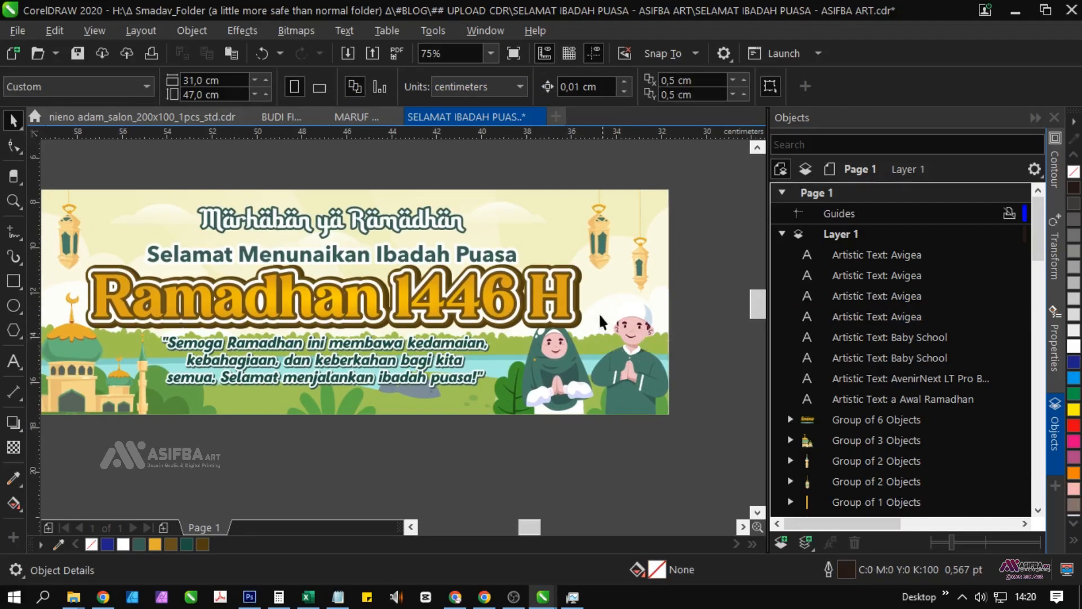
pyautogui.scroll(5, 599, 312)
pyautogui.scroll(-4, 525, 335)
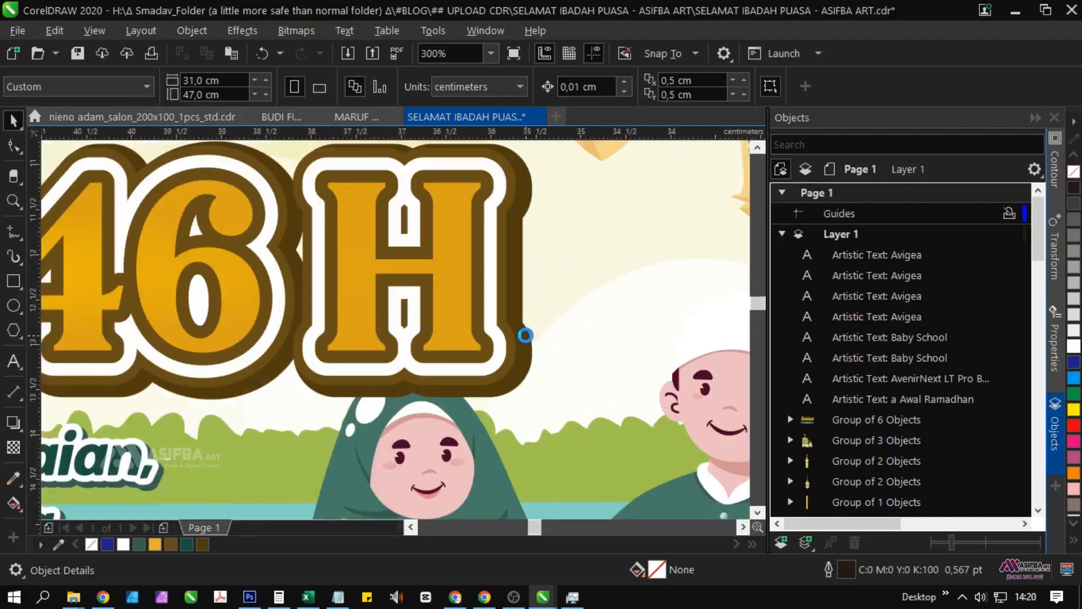
pyautogui.scroll(-2, 527, 359)
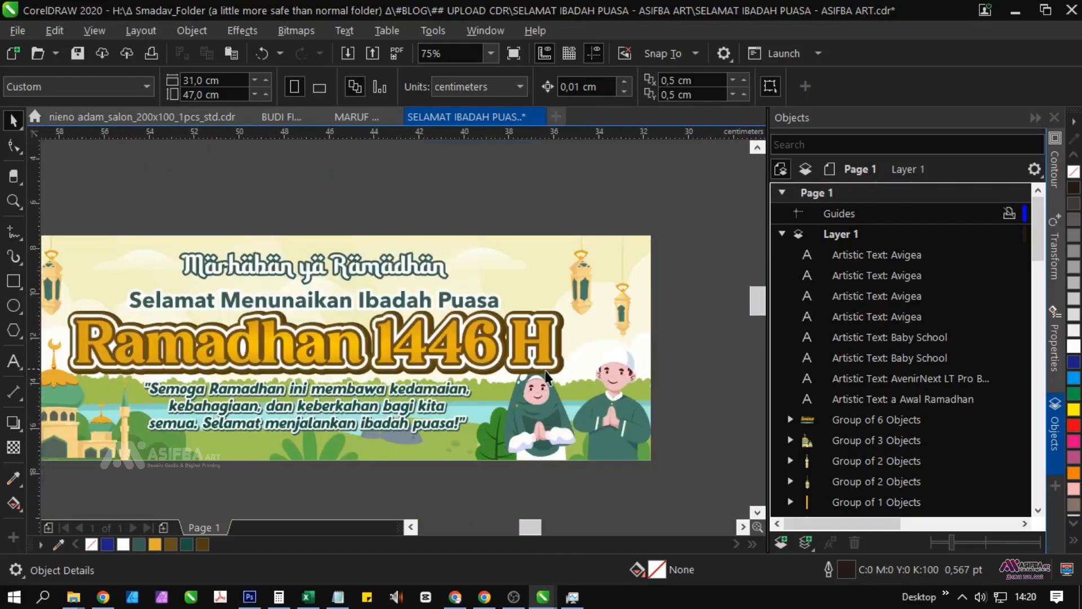
# Move the "Selamat Menunaikan Ibadah Puasa" and "Marhaban ya Ramadhan" lines slightly up to leave more space above "Ramadhan 1446 H"
pyautogui.click(418, 337)
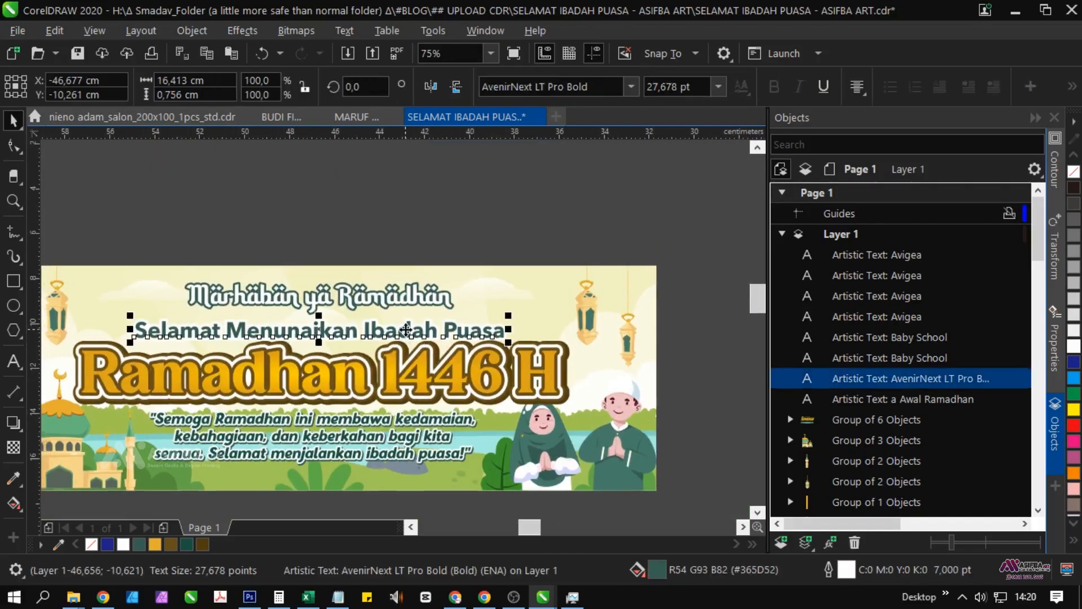
pyautogui.scroll(2, 397, 329)
pyautogui.moveTo(401, 335); pyautogui.dragTo(400, 326)
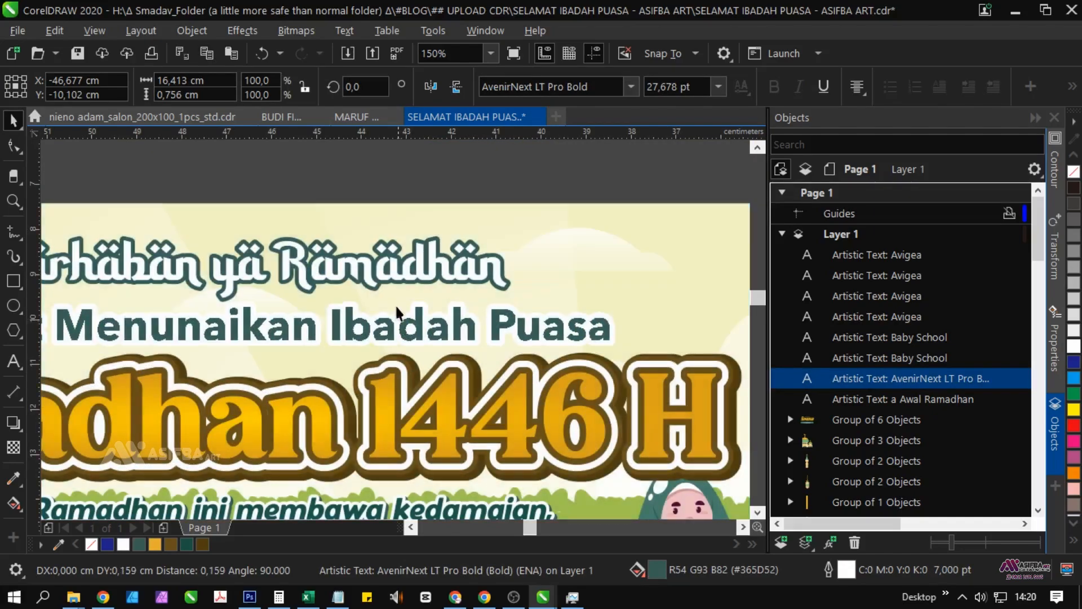
pyautogui.moveTo(370, 279); pyautogui.dragTo(369, 266)
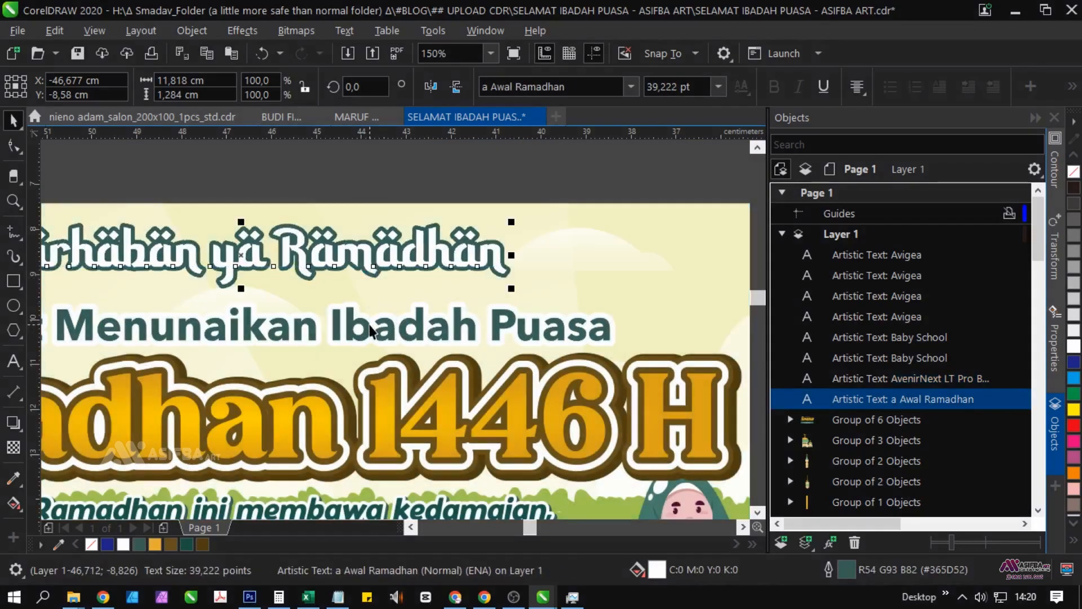
pyautogui.moveTo(369, 324); pyautogui.dragTo(369, 317)
pyautogui.keyDown('shift'); pyautogui.click(372, 261); pyautogui.keyUp('shift')
pyautogui.scroll(-2, 372, 261)
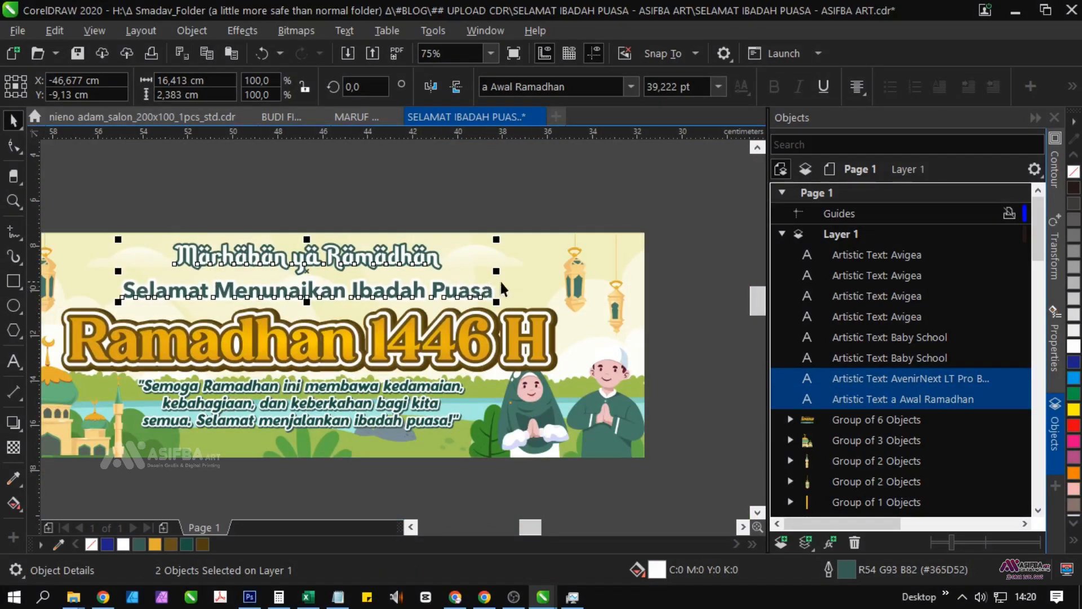
pyautogui.keyDown('shift'); pyautogui.click(462, 298); pyautogui.keyUp('shift')
pyautogui.click(448, 452)
# Move both layers of the quotation text straight down by about 0.38 cm, away from "Ramadhan 1446 H"
pyautogui.moveTo(464, 432); pyautogui.dragTo(492, 400)
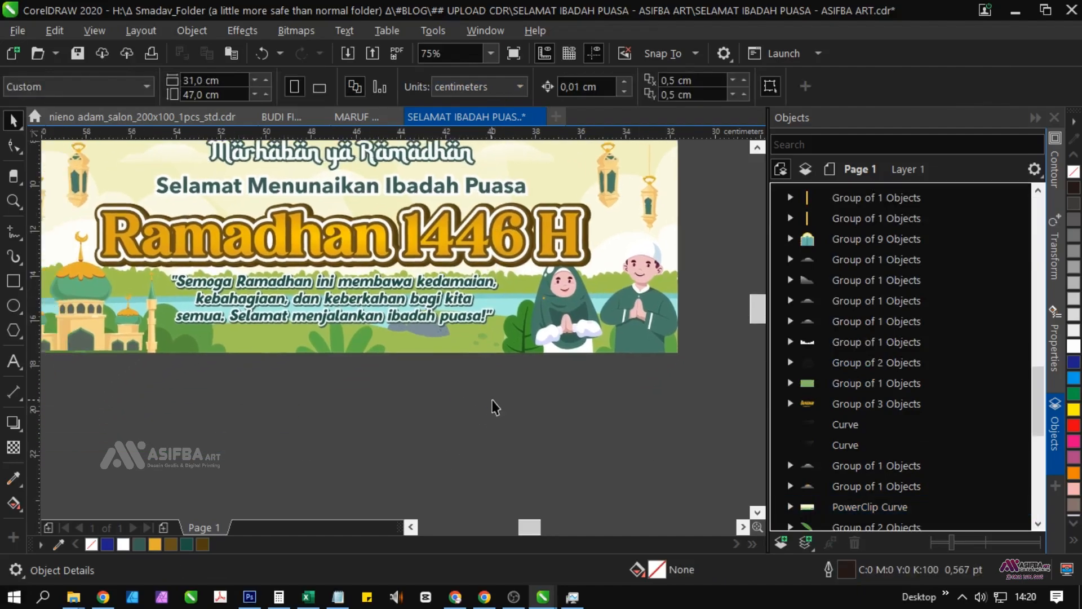
pyautogui.moveTo(128, 276); pyautogui.dragTo(128, 273)
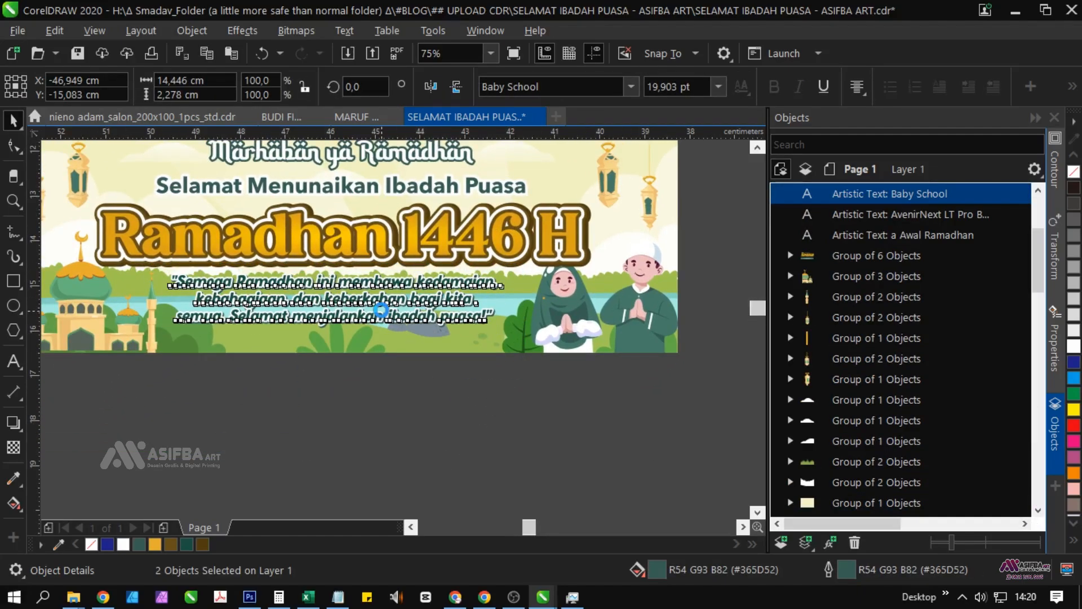
pyautogui.scroll(2, 382, 307)
pyautogui.moveTo(379, 296); pyautogui.dragTo(383, 305)
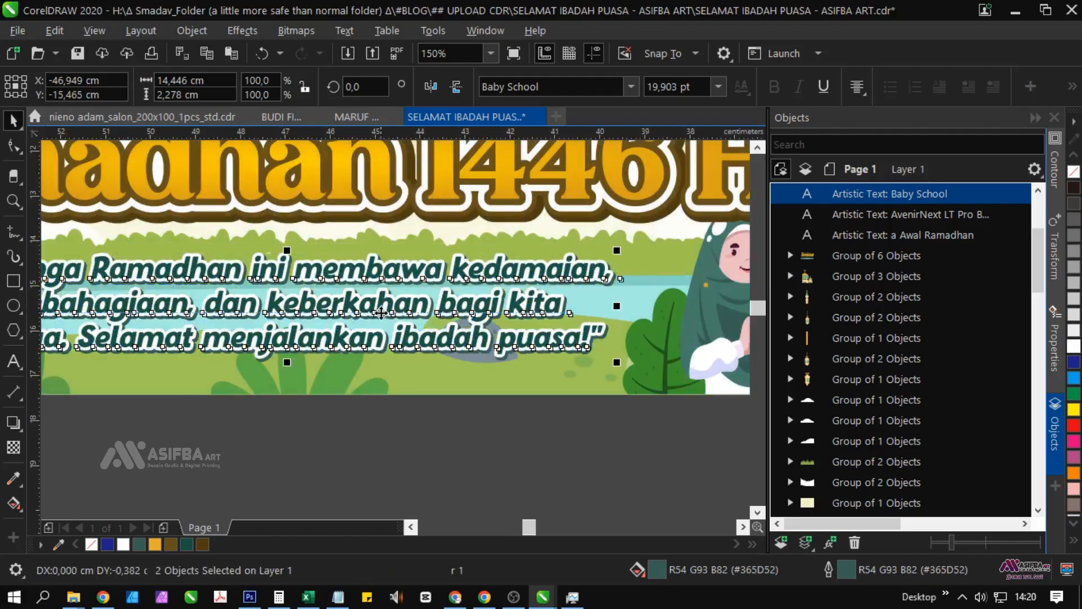
pyautogui.scroll(-2, 382, 306)
pyautogui.scroll(-2, 443, 334)
pyautogui.click(451, 393)
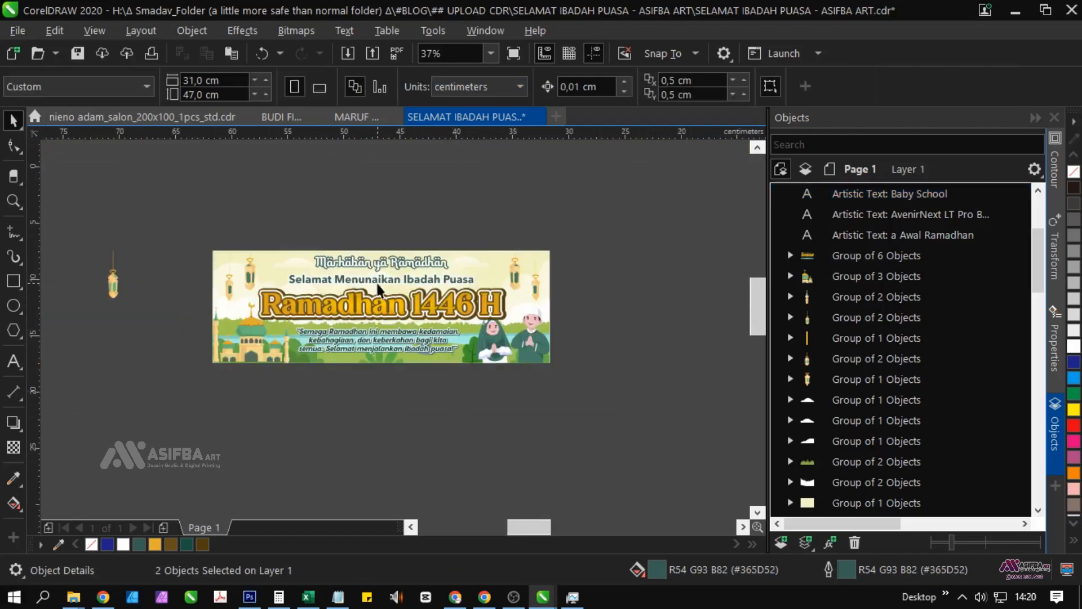
# Fit the whole banner in the view and check its layout
pyautogui.scroll(2, 377, 283)
pyautogui.moveTo(190, 210); pyautogui.dragTo(269, 212)
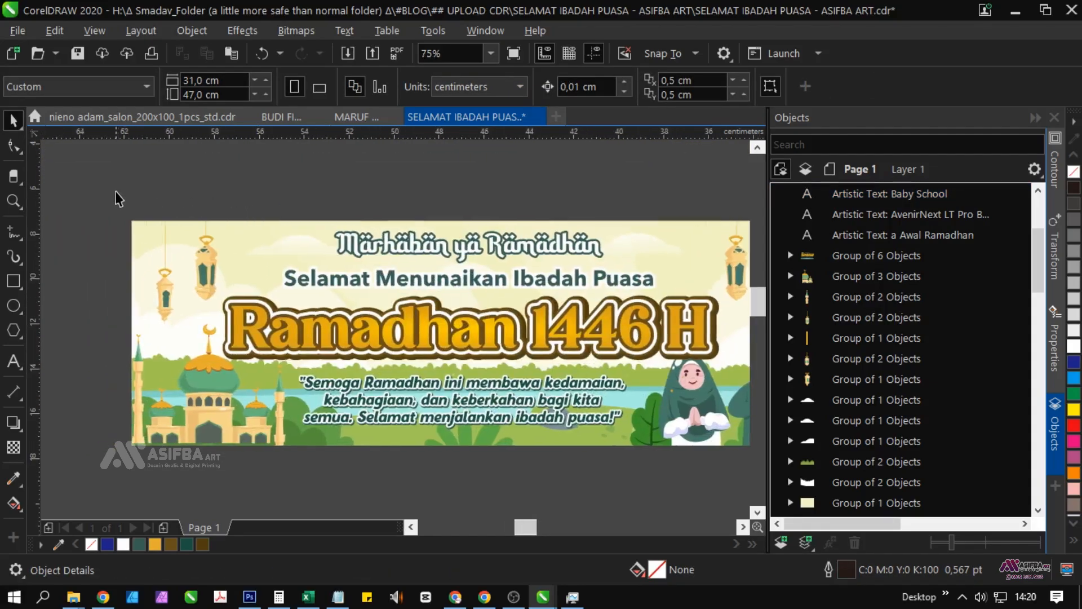
pyautogui.scroll(-2, 115, 191)
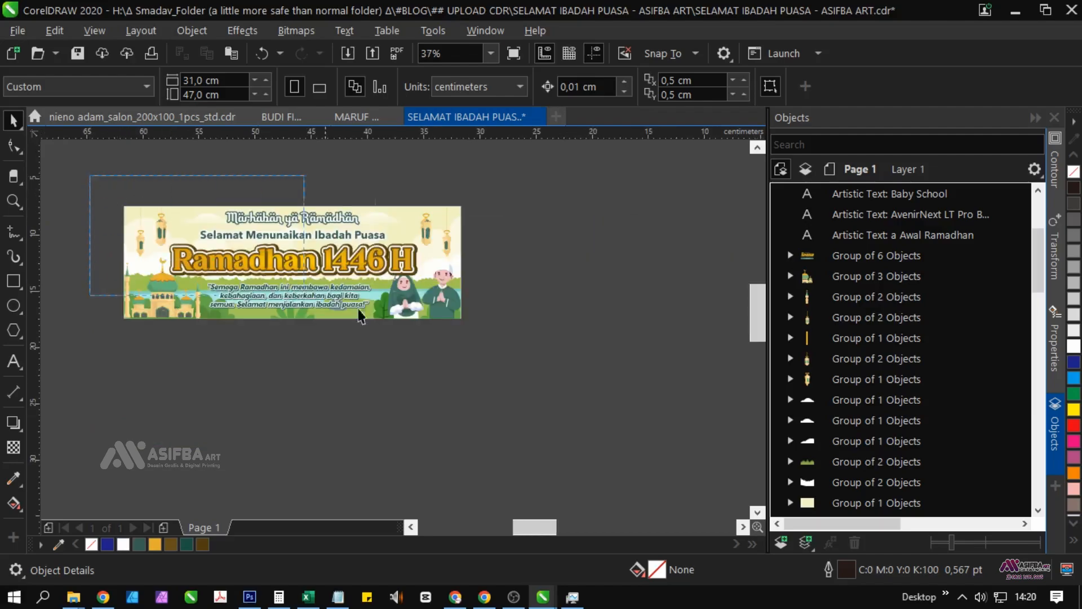
pyautogui.moveTo(360, 315); pyautogui.dragTo(499, 345)
pyautogui.click(493, 60)
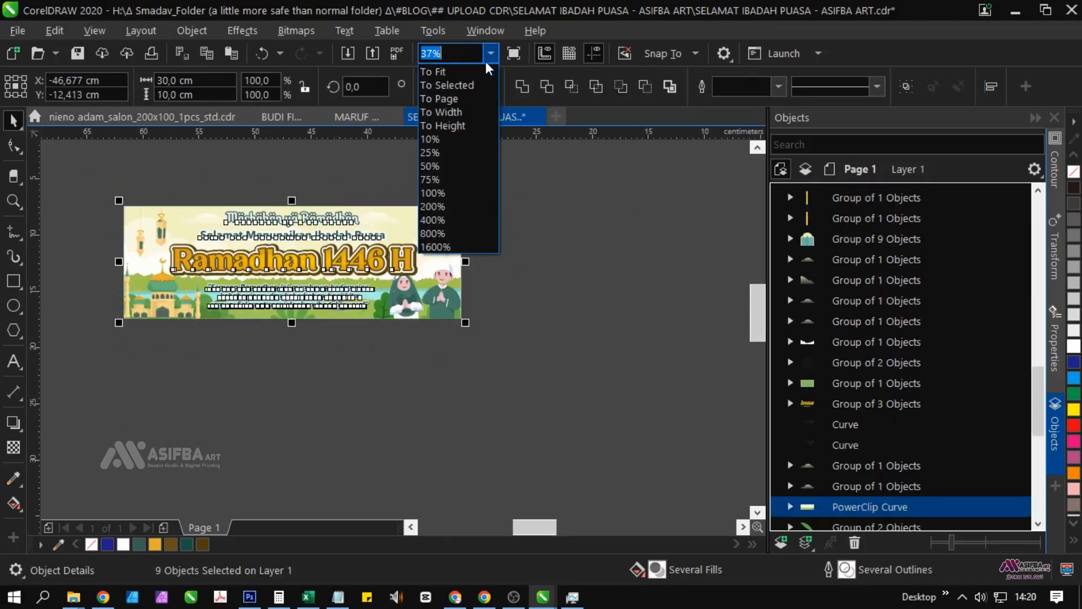
pyautogui.click(478, 87)
pyautogui.click(358, 170)
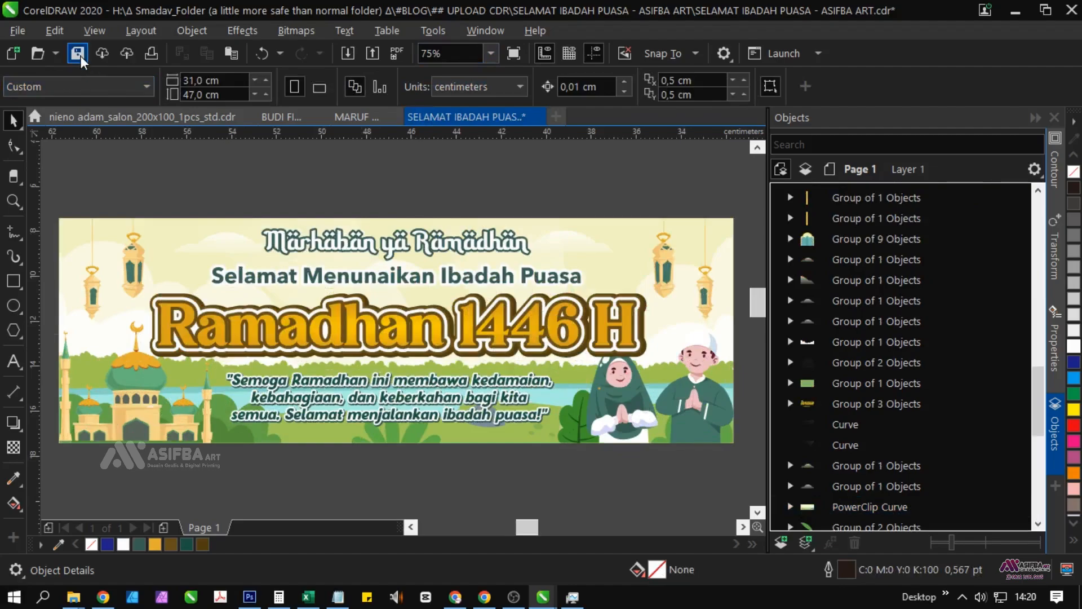
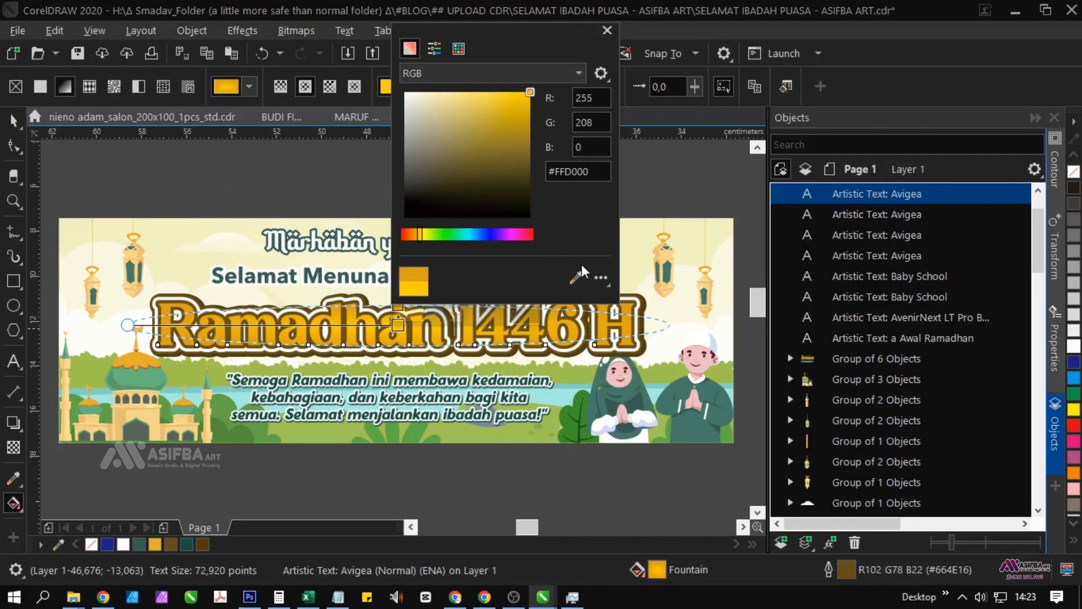
# Change the centre colour of the elliptical gradient on the topmost "Ramadhan 1446 H" layer to the palette's bright yellow
pyautogui.click(576, 277)
pyautogui.click(1075, 407)
pyautogui.click(337, 354)
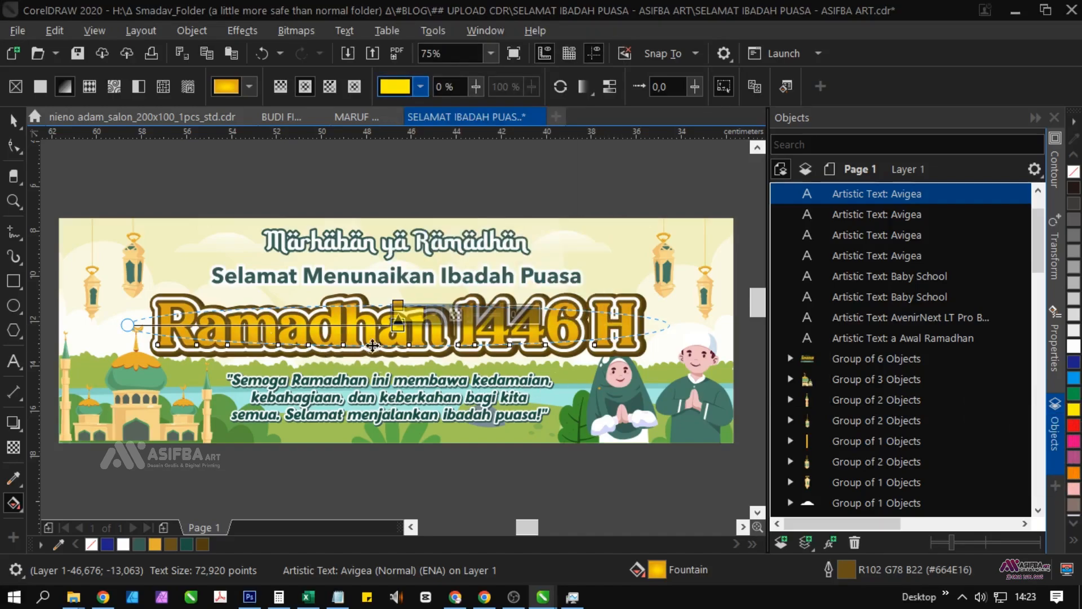
# Extend the elliptical gradient on the topmost "Ramadhan 1446 H" layer slightly upward and deselect the text
pyautogui.click(380, 283)
pyautogui.click(369, 319)
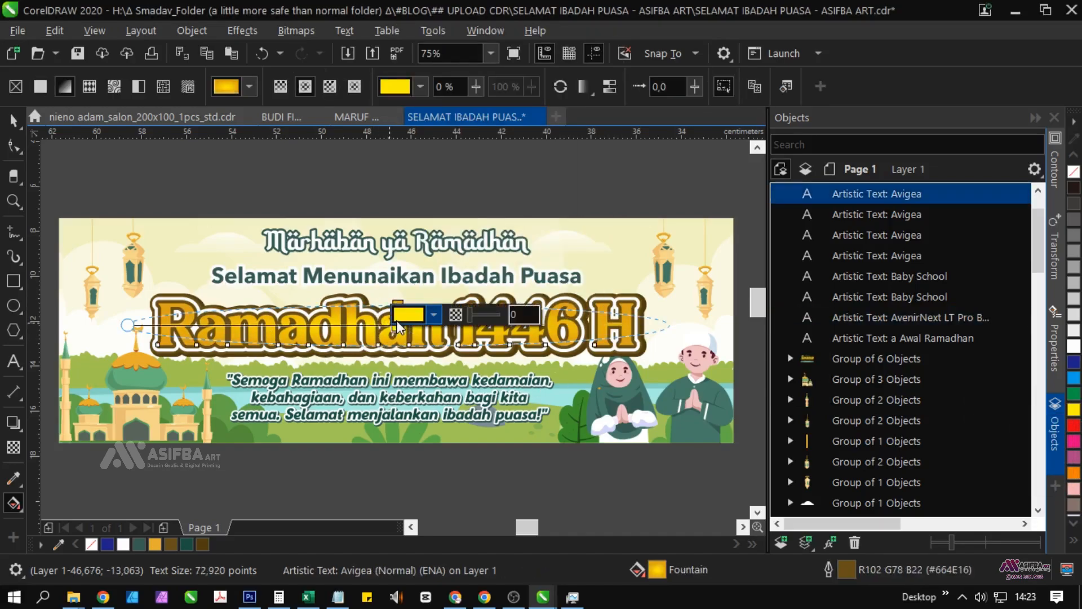
pyautogui.scroll(2, 368, 318)
pyautogui.moveTo(486, 269); pyautogui.dragTo(486, 251)
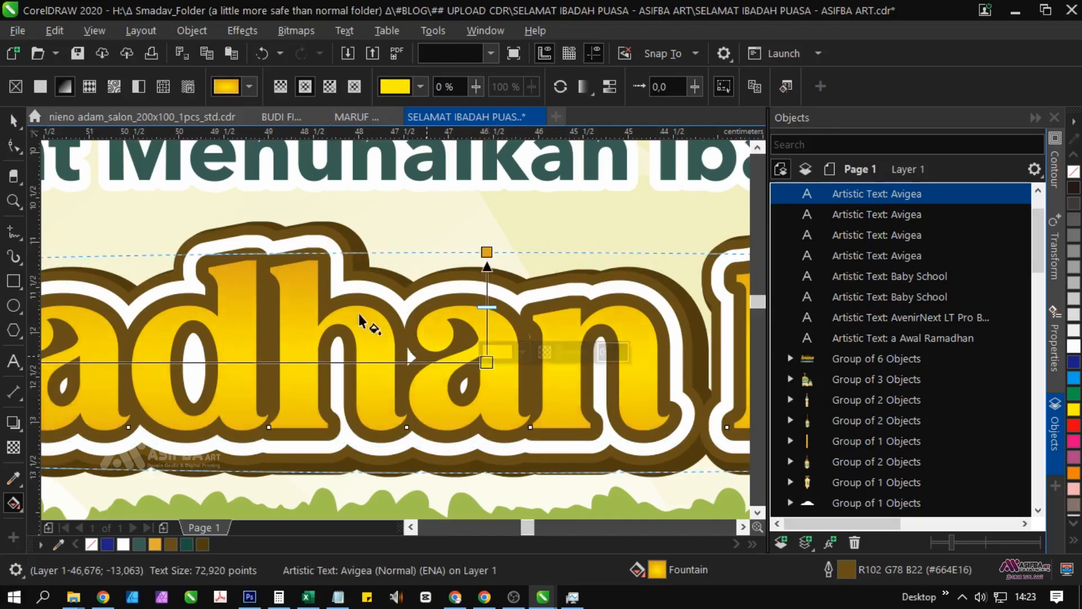
pyautogui.scroll(-2, 361, 318)
pyautogui.click(12, 120)
pyautogui.click(193, 205)
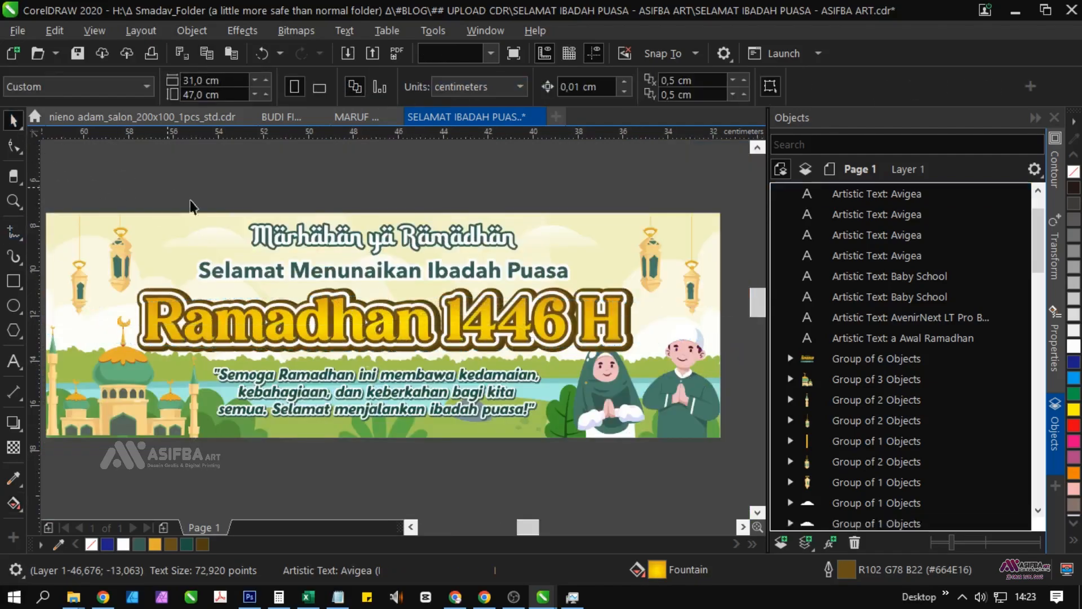
# Adjust the outlines of the two outermost brown layers behind "Ramadhan 1446 H", setting the darkest layer's outline width to 25
pyautogui.scroll(3, 577, 319)
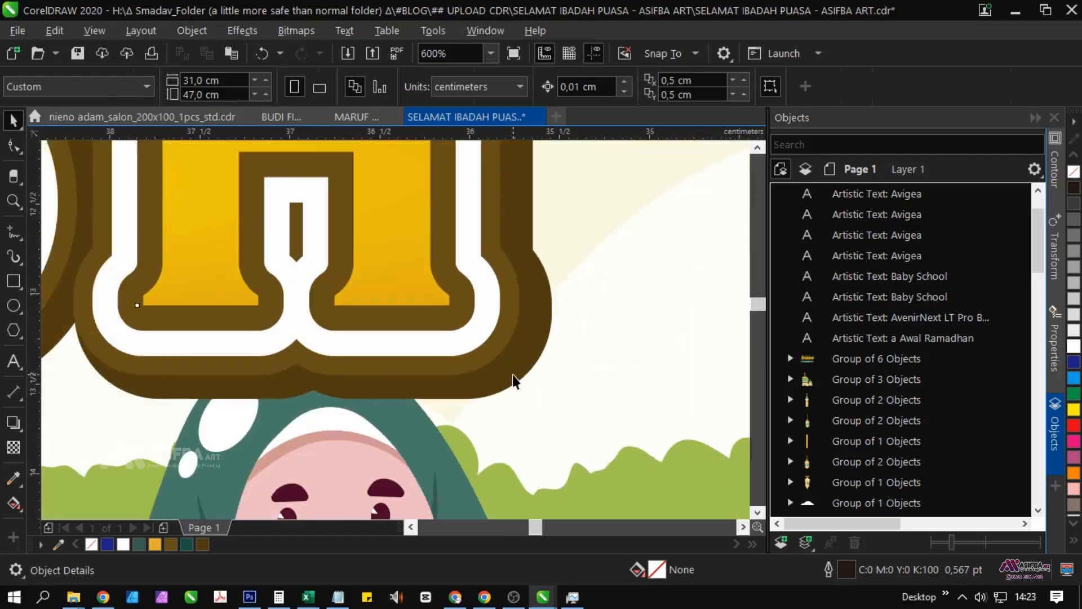
pyautogui.click(513, 374)
pyautogui.press('F12')
pyautogui.press('Return')
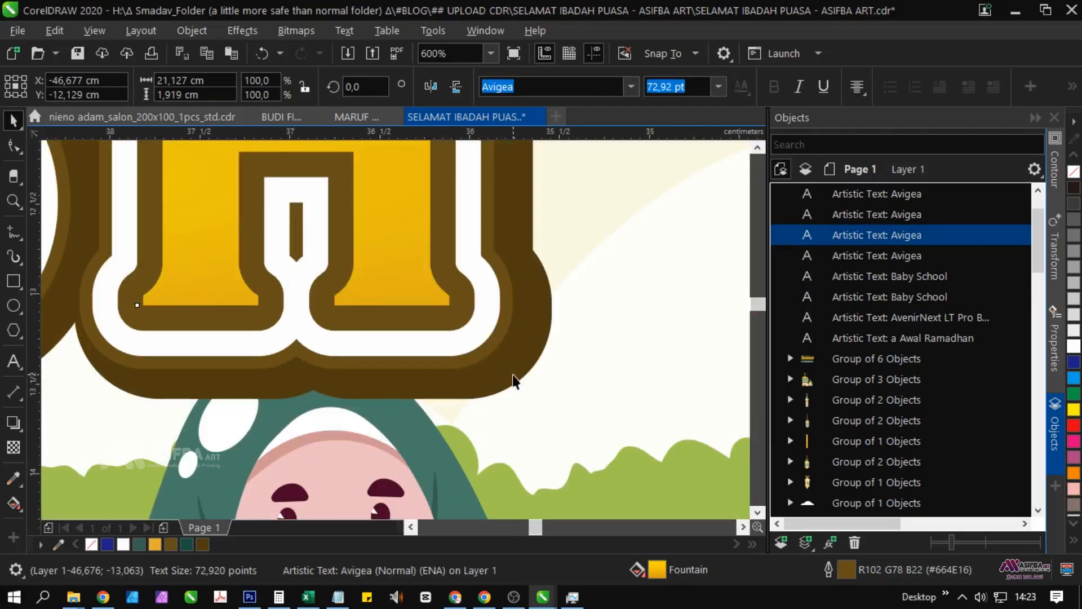
pyautogui.scroll(-1, 512, 375)
pyautogui.press('Tab')
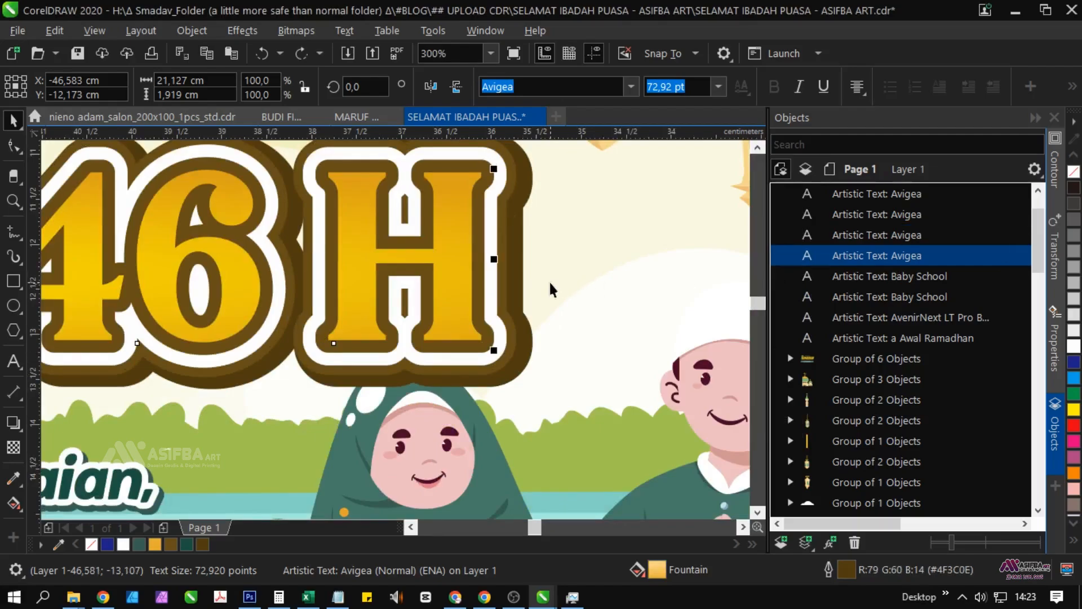
pyautogui.press('F12')
pyautogui.write('25')
pyautogui.press('Return')
pyautogui.scroll(-2, 453, 390)
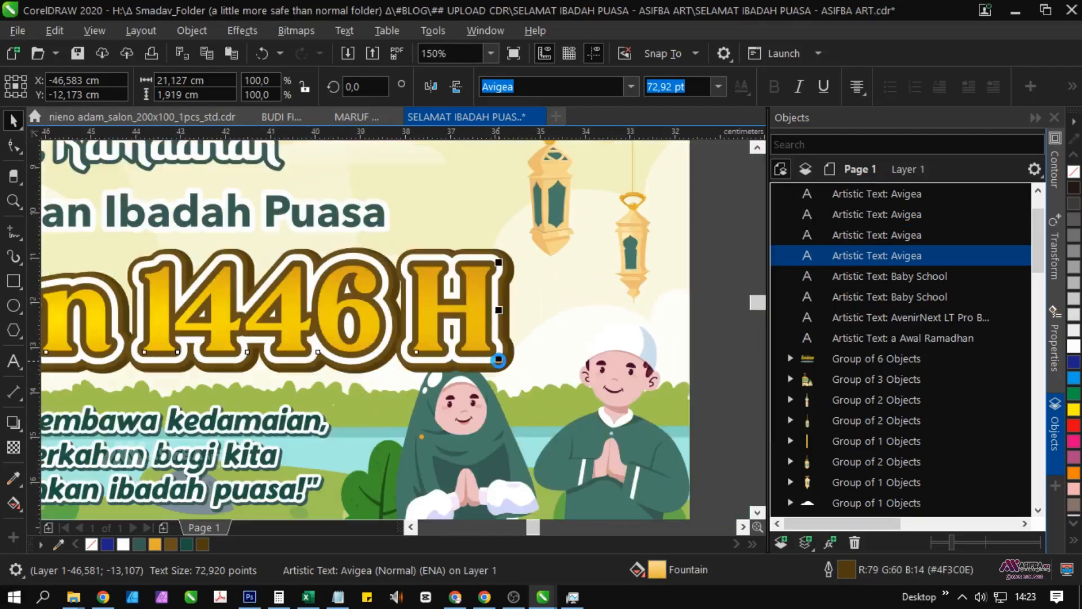
pyautogui.press('Escape')
# Add a thin one-step inside contour to the topmost "Ramadhan 1446 H" text and break it apart from the text
pyautogui.click(333, 335)
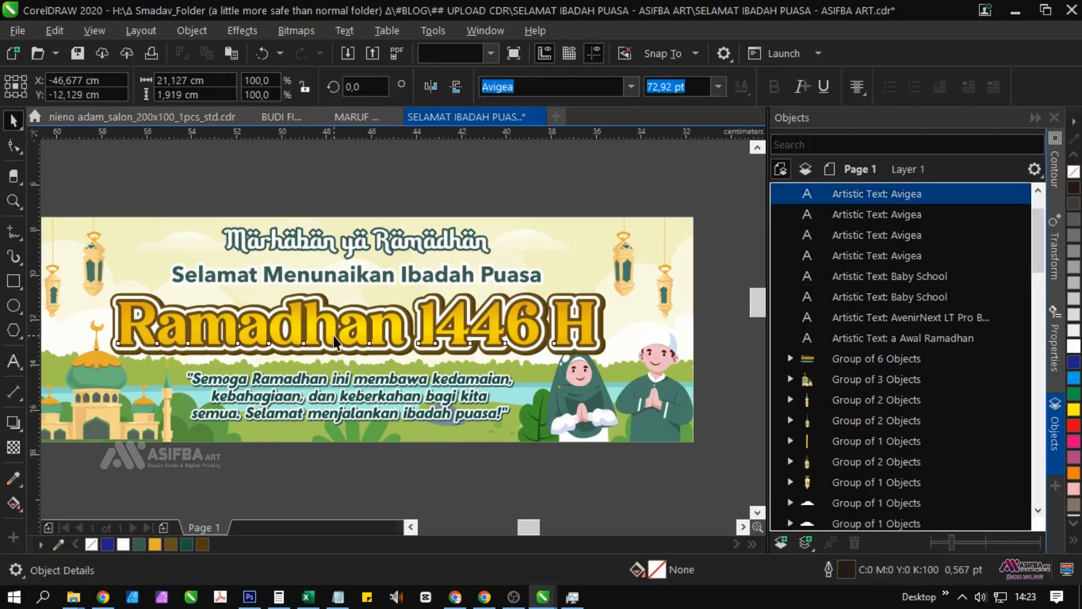
pyautogui.click(8, 428)
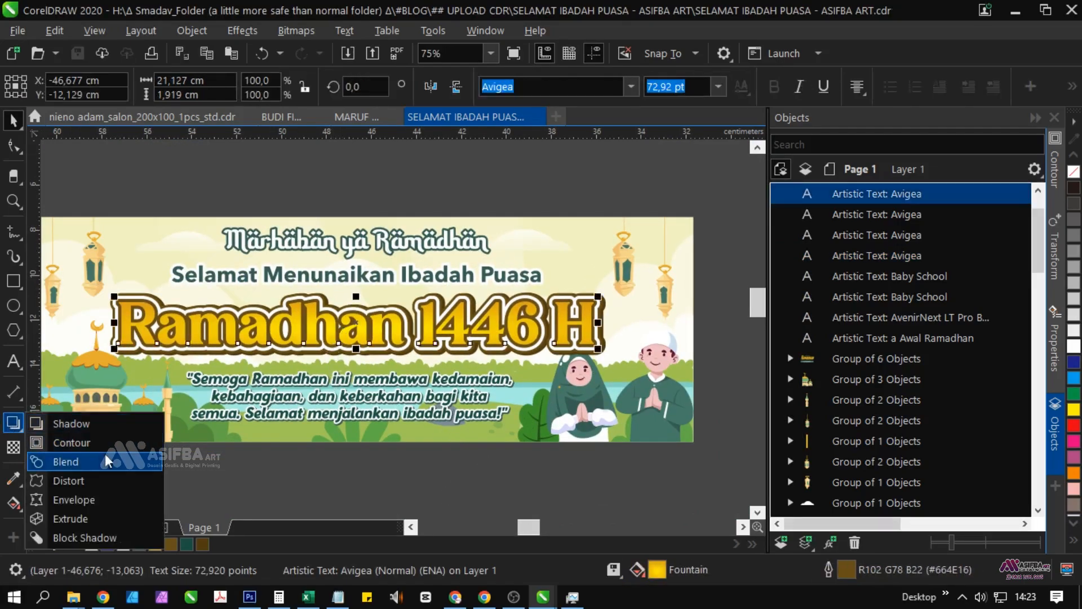
pyautogui.click(56, 442)
pyautogui.scroll(2, 335, 319)
pyautogui.moveTo(310, 276); pyautogui.dragTo(313, 262)
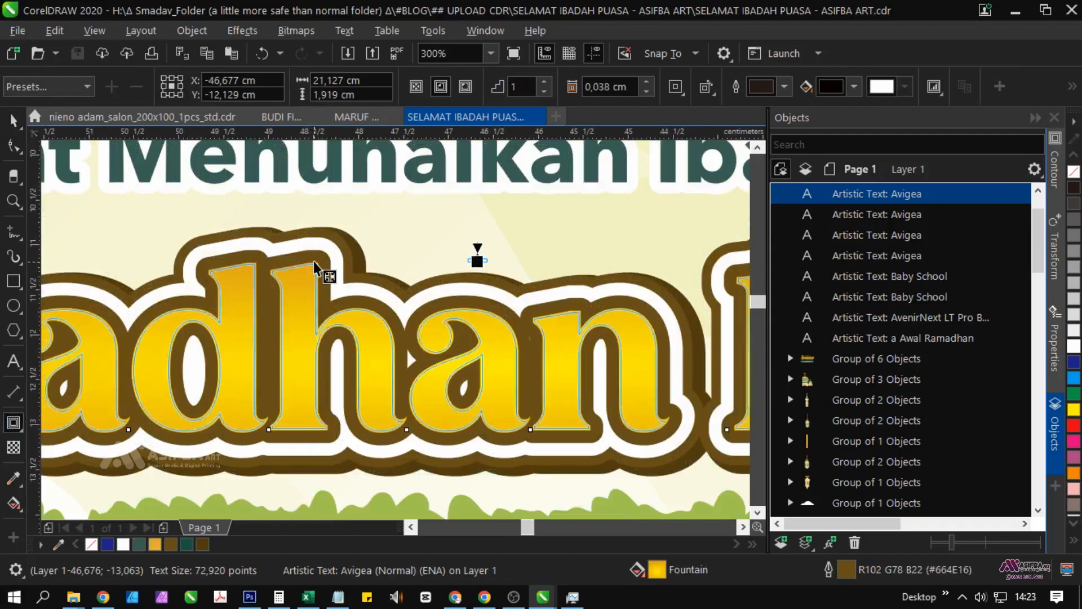
pyautogui.hotkey('ctrl', 'k')
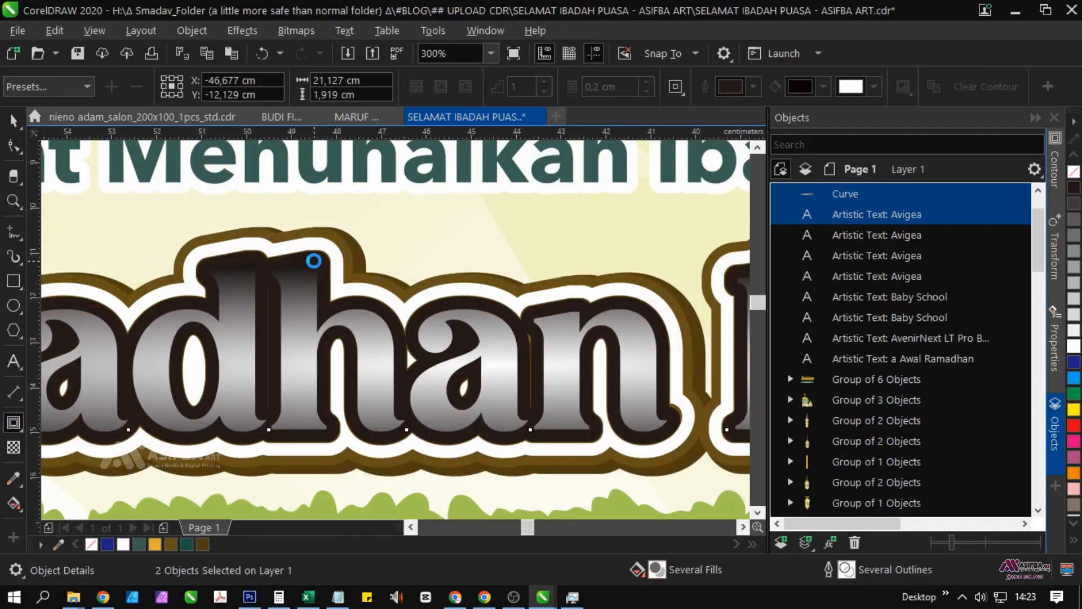
# Remove the outline of the separated contour curve and fill it with blue C100 M100 Y0 K0
pyautogui.scroll(-3, 314, 261)
pyautogui.press('space')
pyautogui.press('Escape')
pyautogui.click(314, 261)
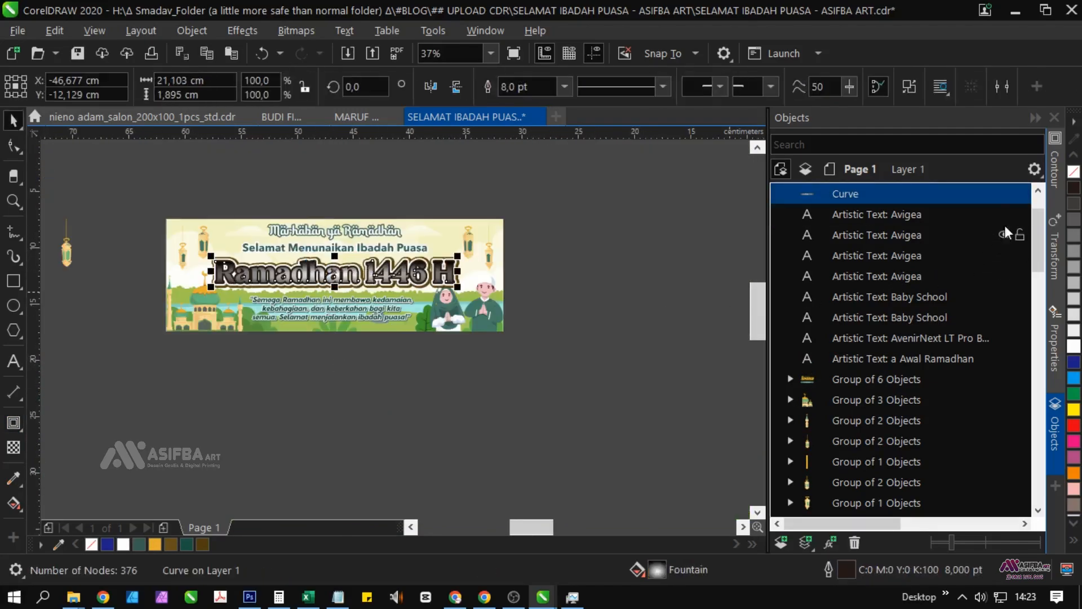
pyautogui.rightClick(1073, 171)
pyautogui.click(1074, 361)
pyautogui.scroll(6, 211, 396)
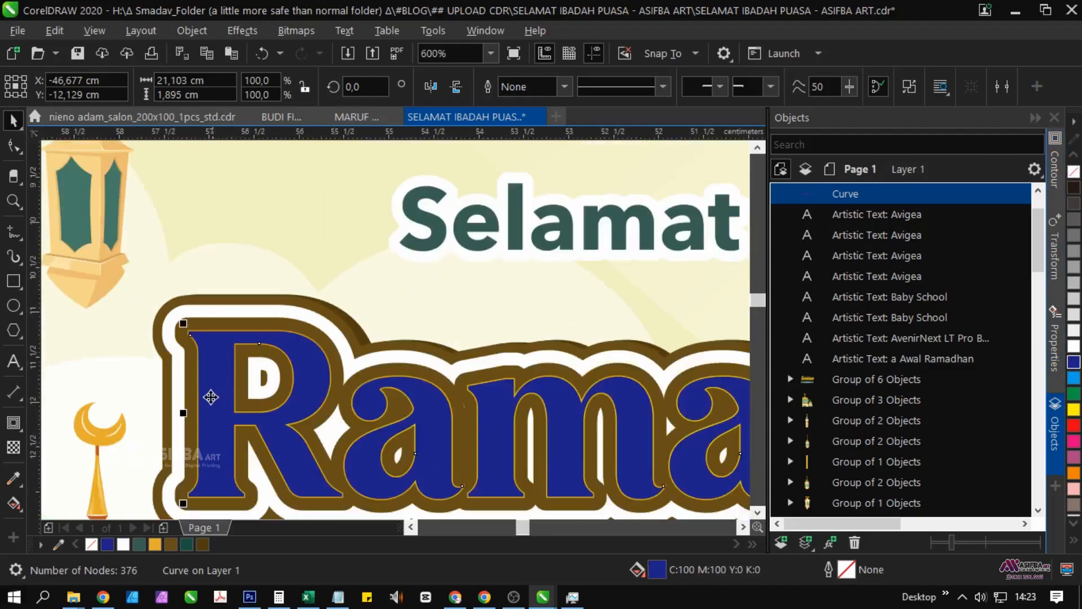
# Trim the blue curve with a green duplicate offset about 0.09 cm to the right and 0.08 cm down
pyautogui.scroll(2, 211, 397)
pyautogui.moveTo(212, 357); pyautogui.dragTo(248, 379)
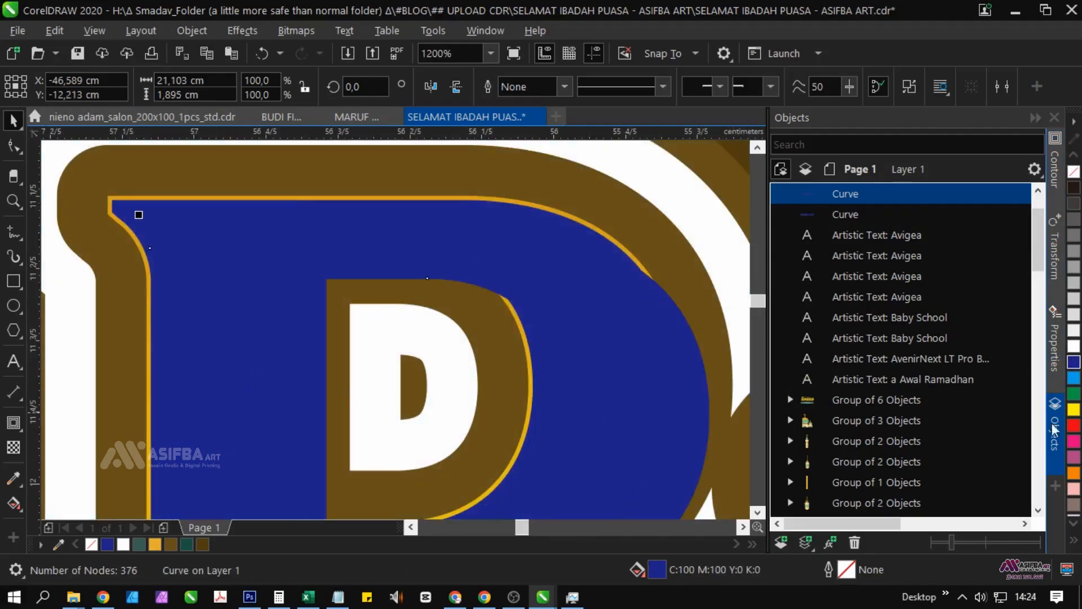
pyautogui.click(1073, 394)
pyautogui.keyDown('shift'); pyautogui.click(200, 213); pyautogui.keyUp('shift')
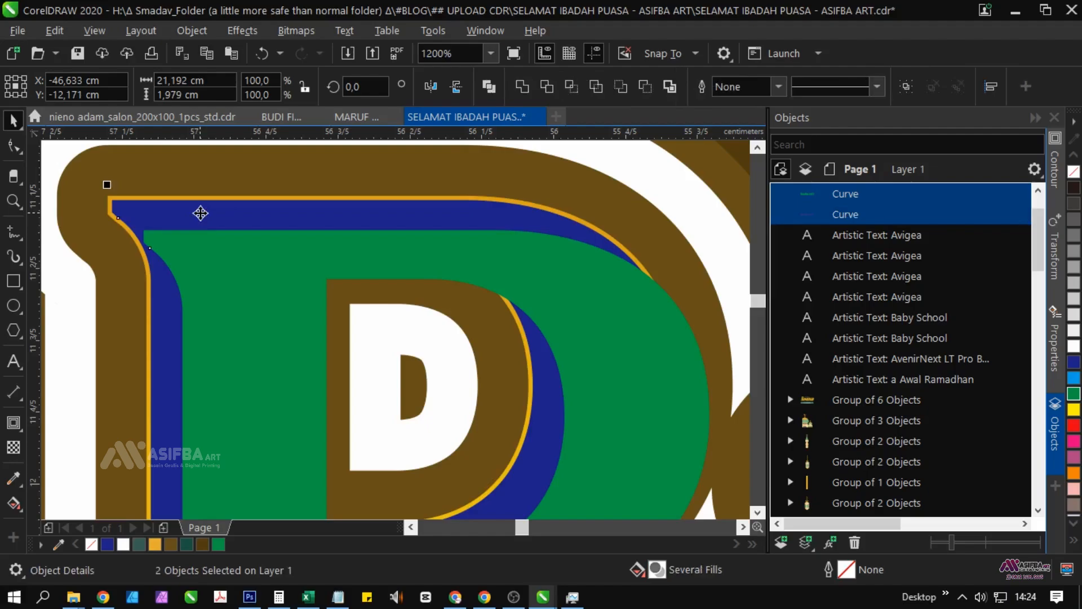
pyautogui.click(544, 90)
# Align the green curve centrally with the topmost gradient "Ramadhan 1446 H" text and deselect everything
pyautogui.click(343, 244)
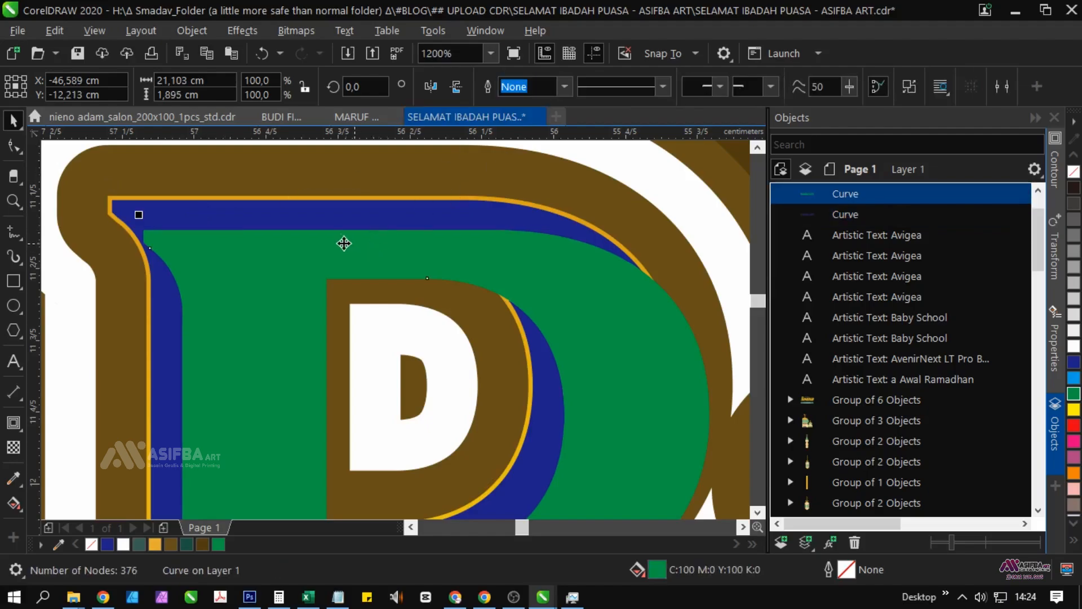
pyautogui.keyDown('shift'); pyautogui.click(176, 182); pyautogui.keyUp('shift')
pyautogui.scroll(-2, 205, 227)
pyautogui.scroll(1, 425, 309)
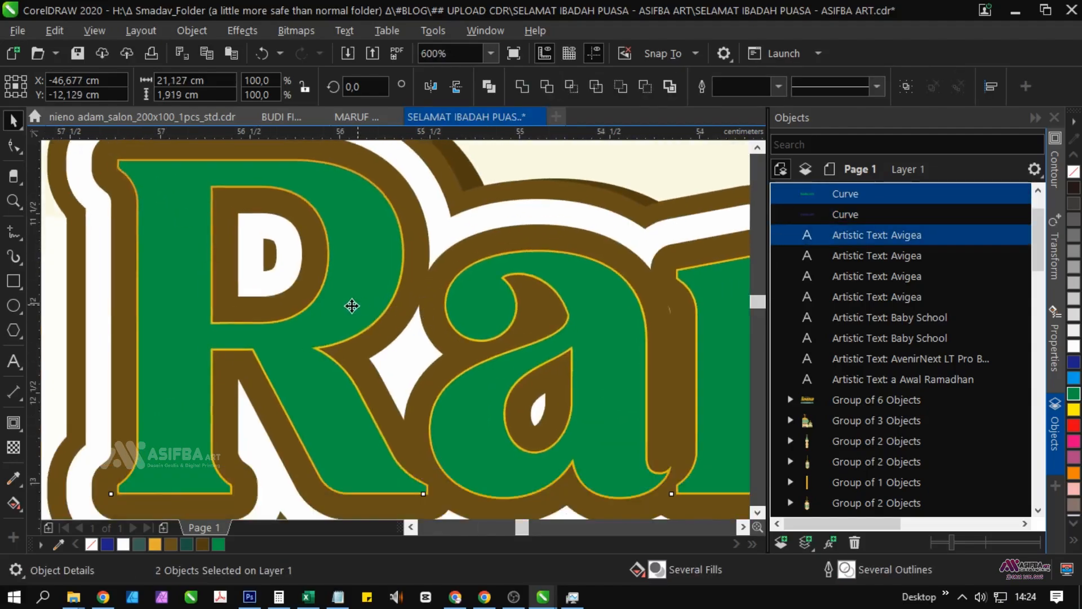
pyautogui.moveTo(356, 304); pyautogui.dragTo(338, 300)
pyautogui.hotkey('ctrl', 'z')
pyautogui.scroll(-2, 353, 295)
pyautogui.click(344, 457)
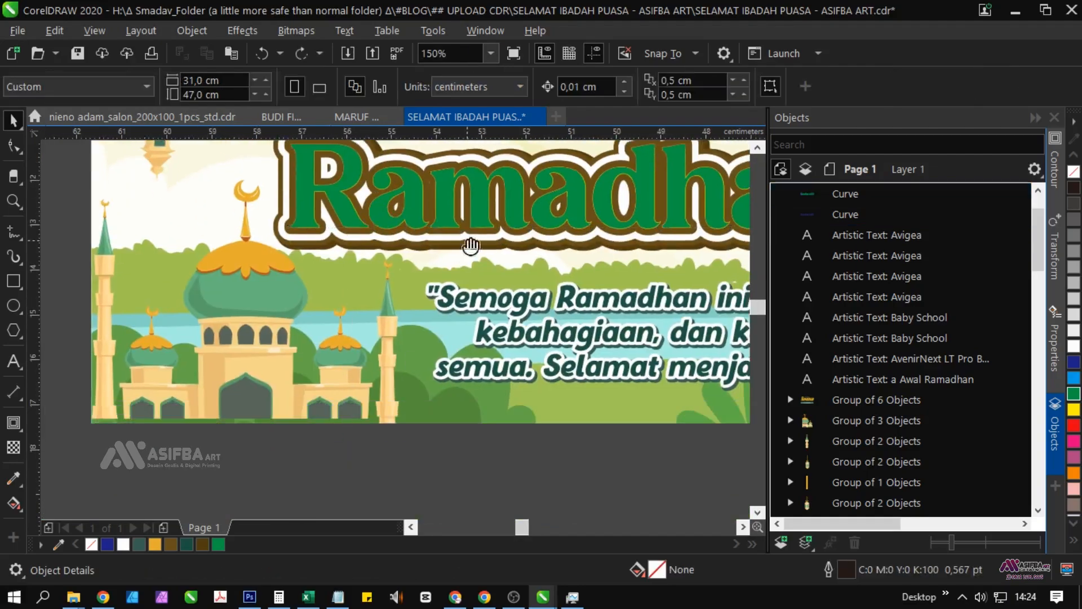
# Place a duplicate of the green curve about 0.135 cm up and to the left, filled with blue C100 M100 Y0 K0
pyautogui.scroll(1, 471, 246)
pyautogui.click(385, 289)
pyautogui.scroll(2, 386, 289)
pyautogui.moveTo(386, 290); pyautogui.dragTo(363, 276)
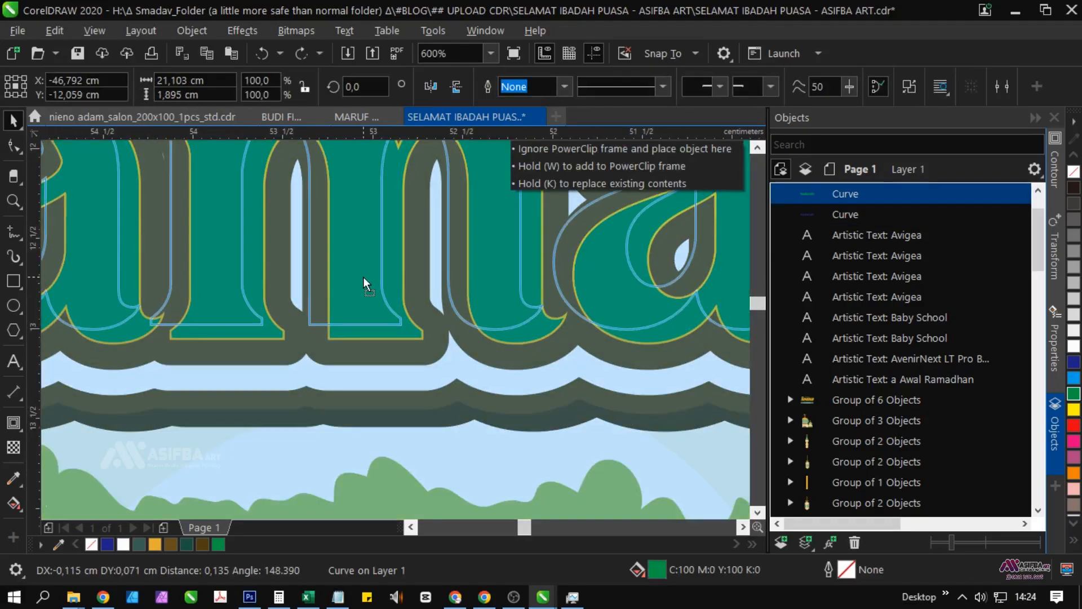
pyautogui.rightClick(362, 277)
pyautogui.click(1074, 362)
# Trim the green curve with the offset blue duplicate and delete the duplicate
pyautogui.keyDown('shift'); pyautogui.click(396, 333); pyautogui.keyUp('shift')
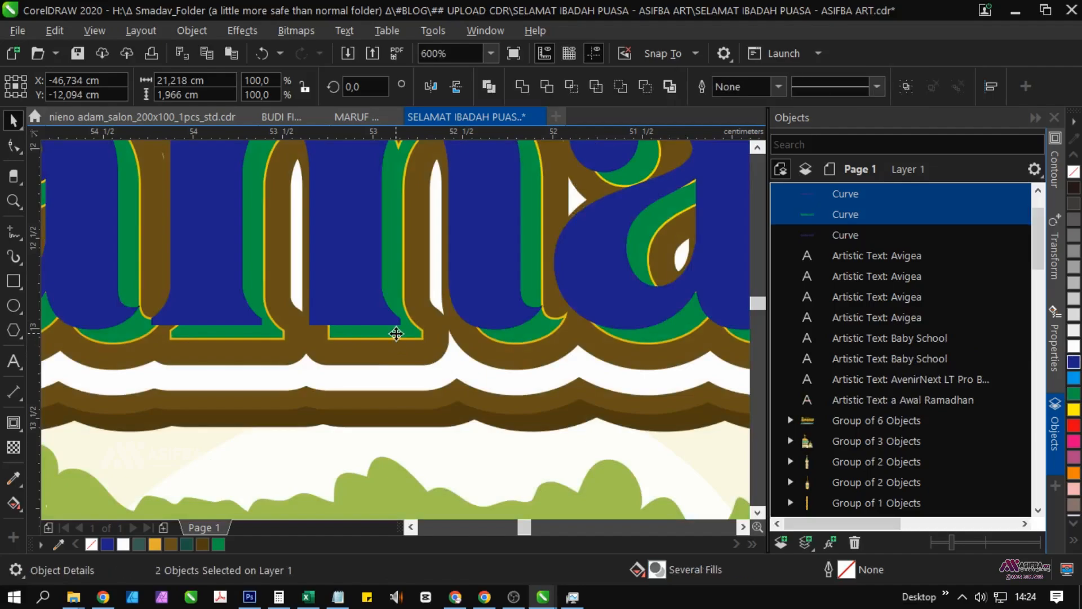
pyautogui.click(550, 89)
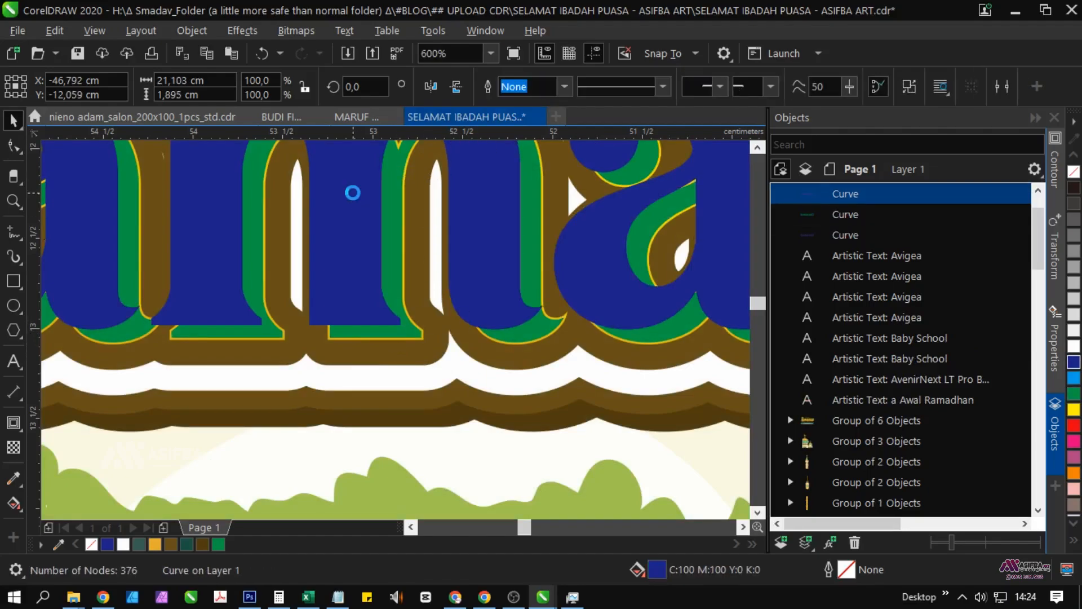
pyautogui.press('Delete')
pyautogui.scroll(-2, 383, 293)
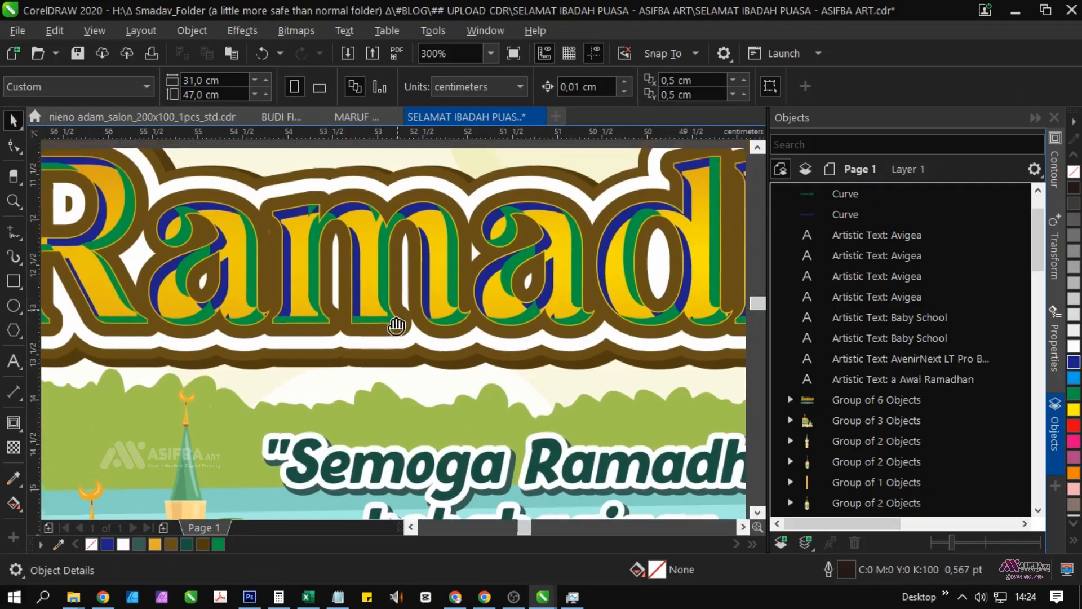
# Fill the trimmed blue highlight curve on the "Ramadhan 1446 H" letters with yellow C0 M0 Y100 K0
pyautogui.scroll(-3, 464, 254)
pyautogui.scroll(5, 236, 261)
pyautogui.click(388, 268)
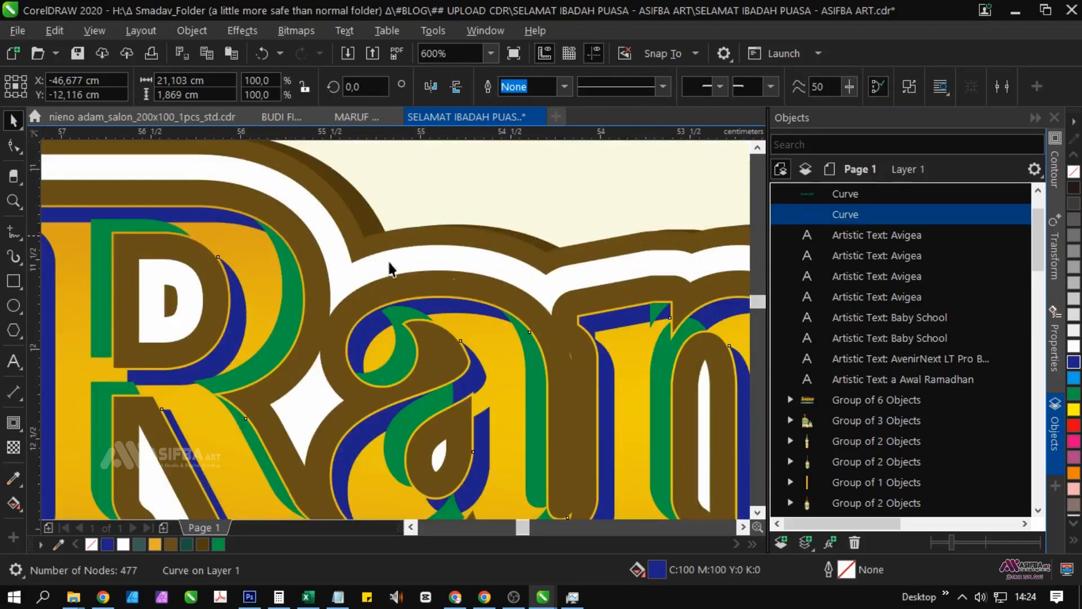
pyautogui.scroll(-5, 418, 330)
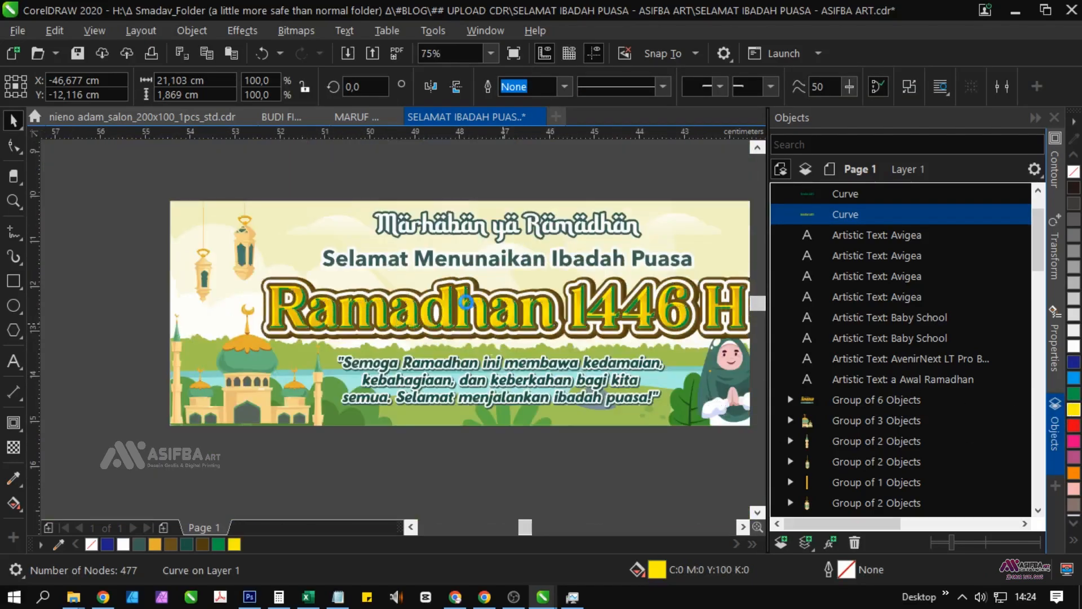
# Recolour the trimmed green shade curve on the "Ramadhan 1446 H" letters to dark gold R212 G156 B26 (#D49C1A)
pyautogui.scroll(4, 404, 352)
pyautogui.click(303, 329)
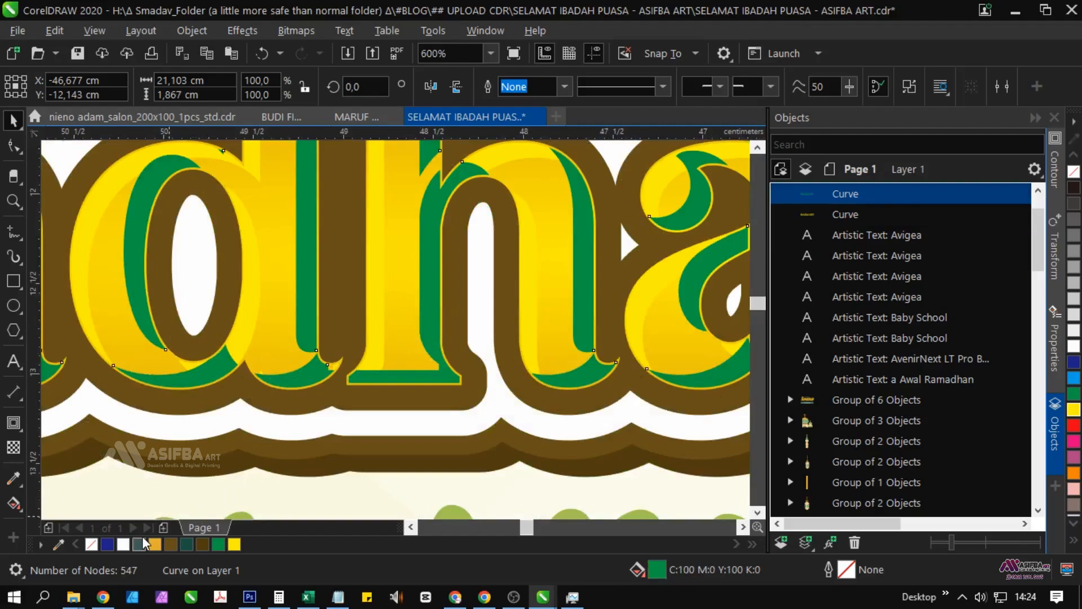
pyautogui.scroll(-6, 319, 310)
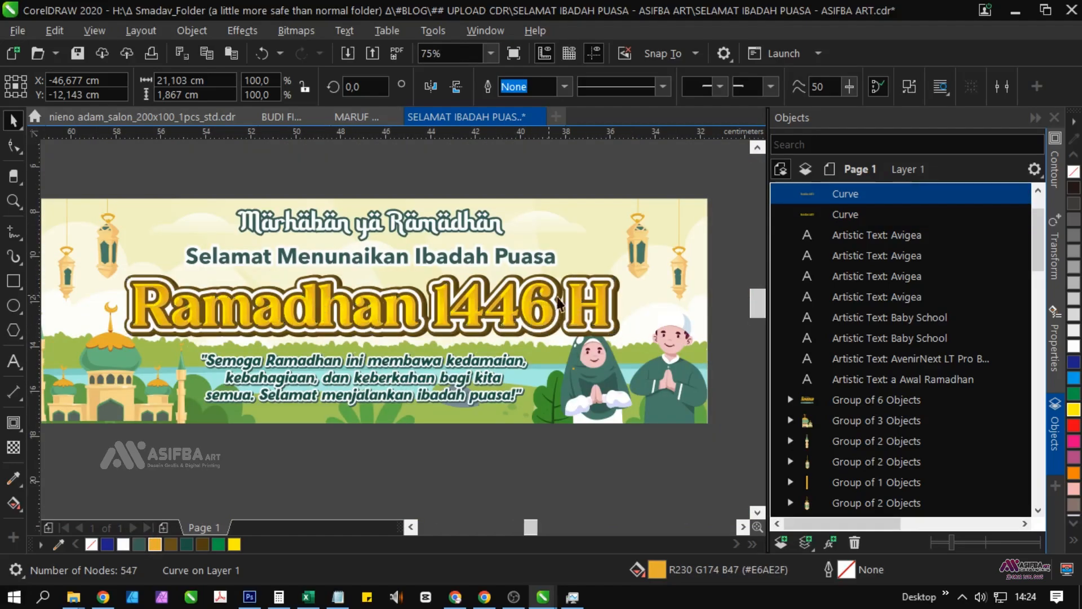
pyautogui.scroll(4, 558, 303)
pyautogui.doubleClick(658, 569)
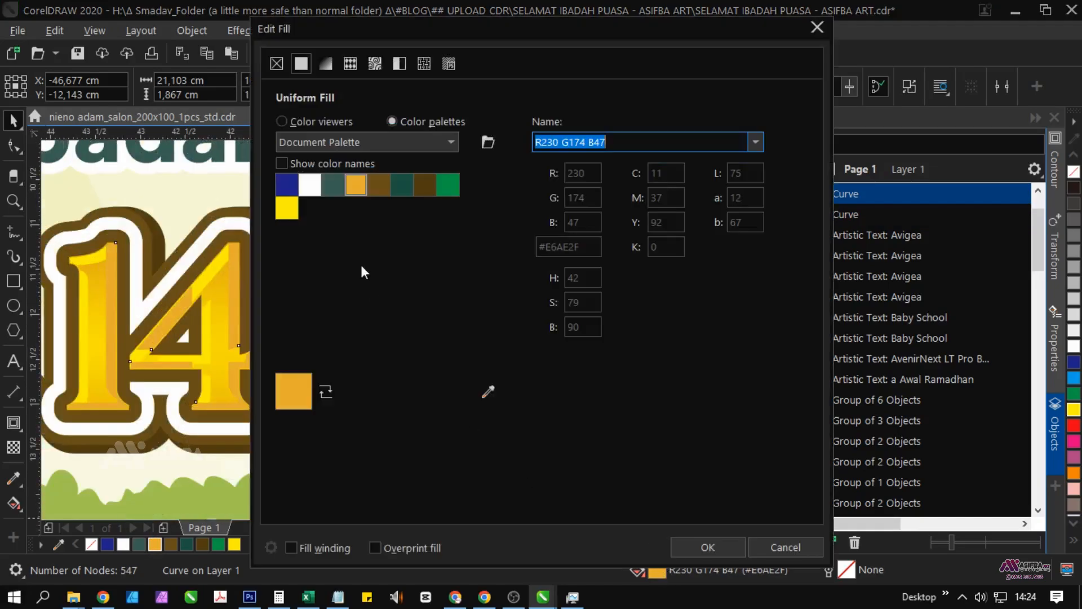
pyautogui.click(319, 120)
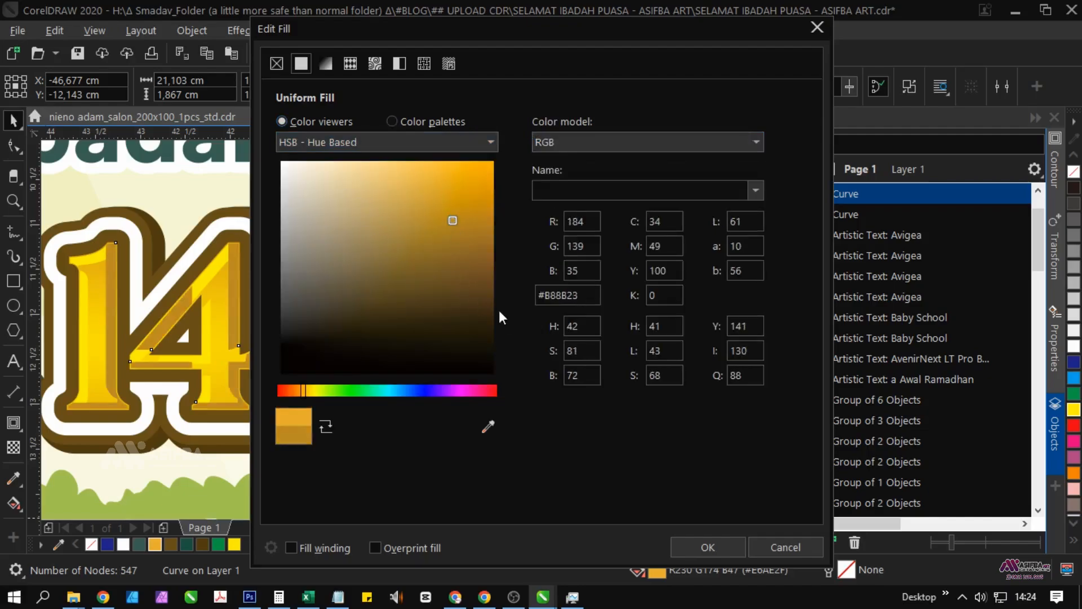
pyautogui.moveTo(455, 195)
pyautogui.mouseDown()
pyautogui.moveTo(477, 179)
pyautogui.moveTo(470, 207)
pyautogui.mouseUp()
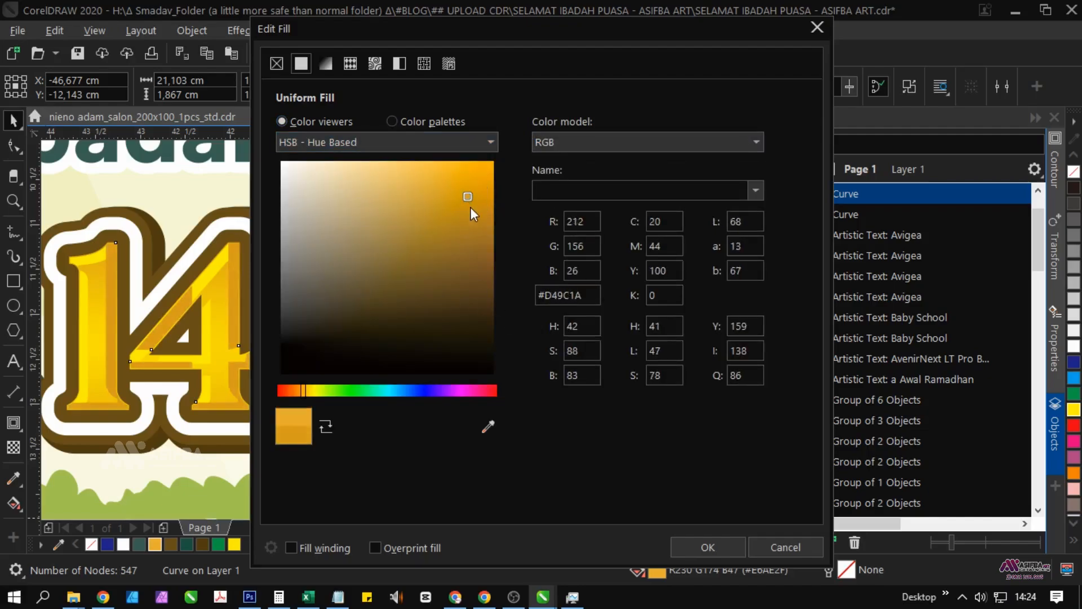
pyautogui.click(708, 545)
pyautogui.scroll(-2, 387, 309)
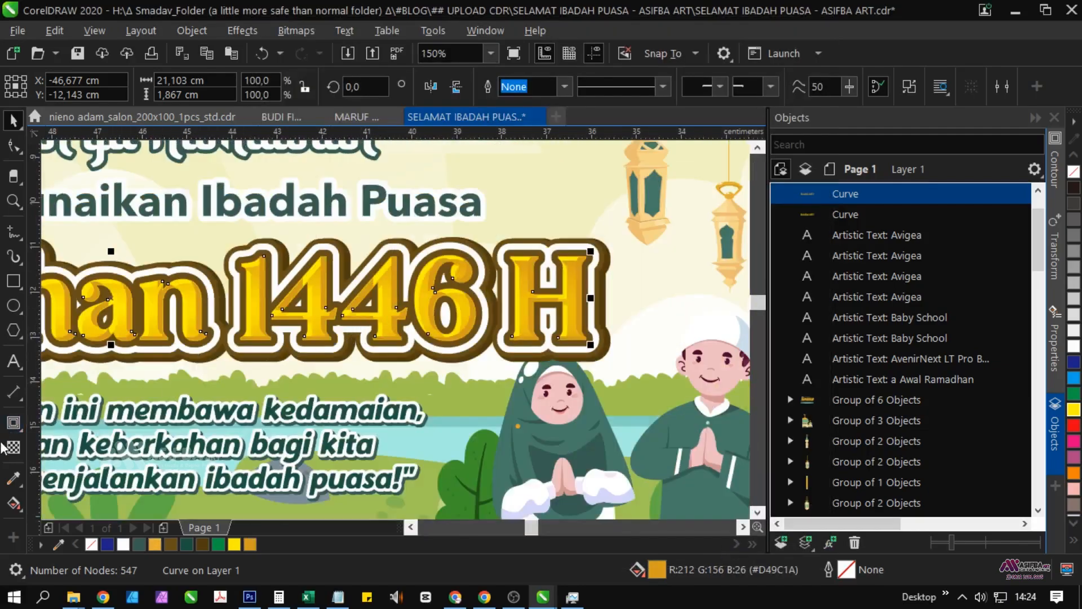
# Apply a 90° linear fountain transparency to the dark gold shade curve, fading it out from the letters' bottom to top
pyautogui.click(14, 447)
pyautogui.scroll(-1, 302, 314)
pyautogui.scroll(3, 302, 313)
pyautogui.moveTo(305, 338); pyautogui.dragTo(324, 164)
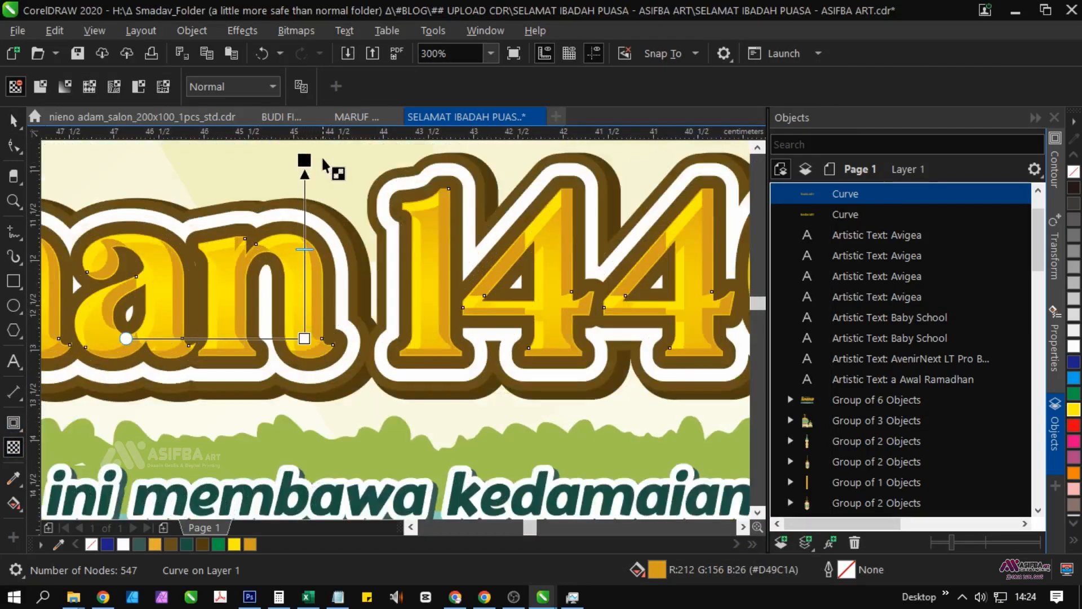
pyautogui.moveTo(304, 338); pyautogui.dragTo(304, 370)
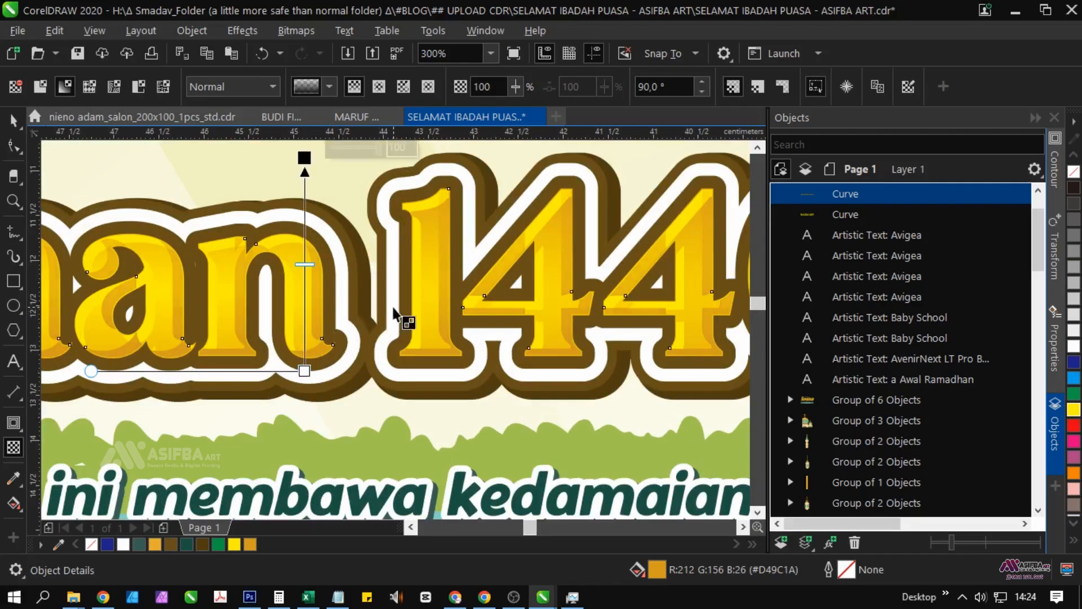
# Apply a -90° linear fountain transparency to the yellow highlight curve, fading it out towards the bottom of the letters
pyautogui.click(413, 312)
pyautogui.scroll(-2, 405, 301)
pyautogui.scroll(2, 404, 300)
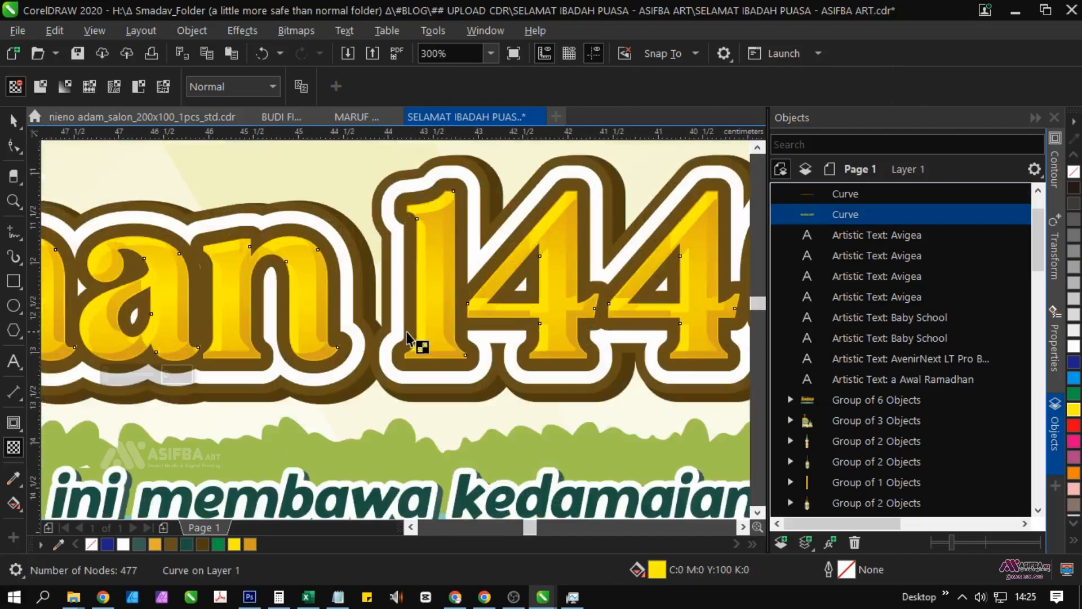
pyautogui.moveTo(403, 271); pyautogui.dragTo(405, 352)
pyautogui.moveTo(407, 416); pyautogui.dragTo(406, 415)
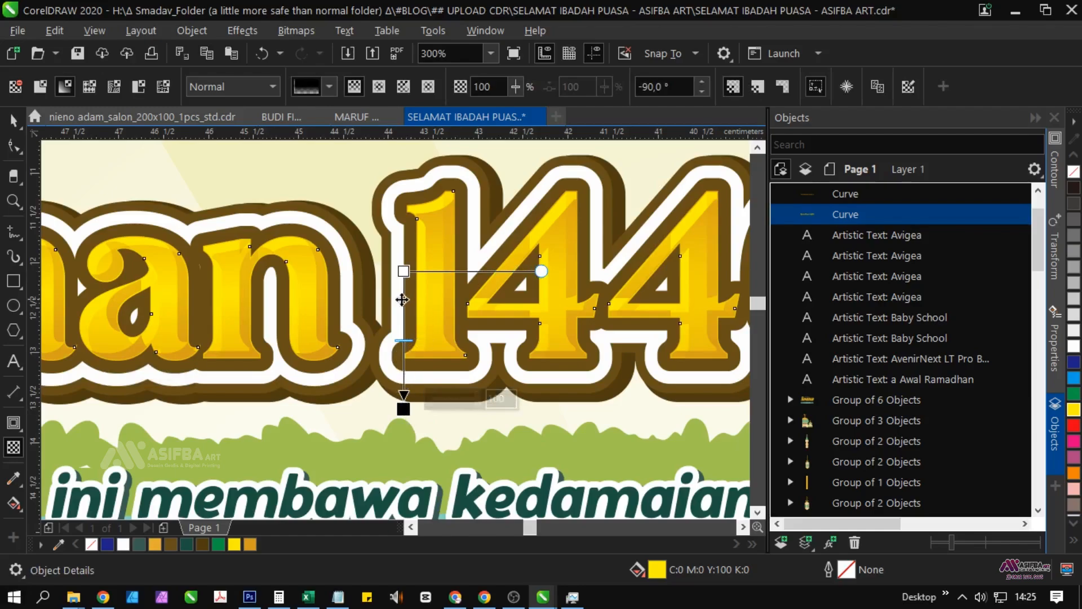
pyautogui.press('space')
pyautogui.scroll(-2, 288, 280)
pyautogui.scroll(-2, 287, 280)
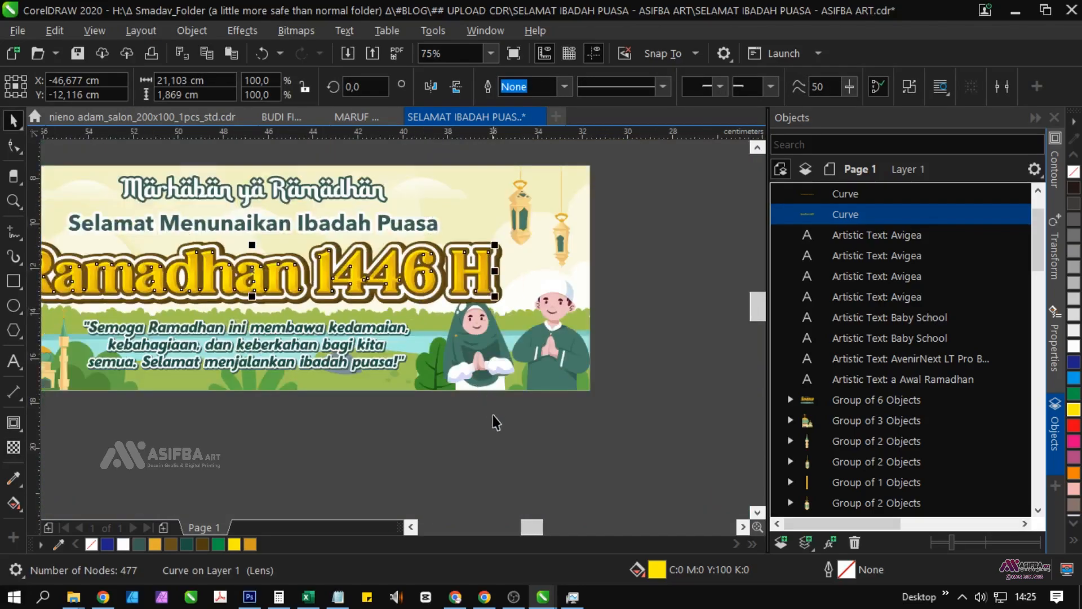
# Examine the gold "Ramadhan 1446 H" lettering up close and within the whole banner layout
pyautogui.click(496, 423)
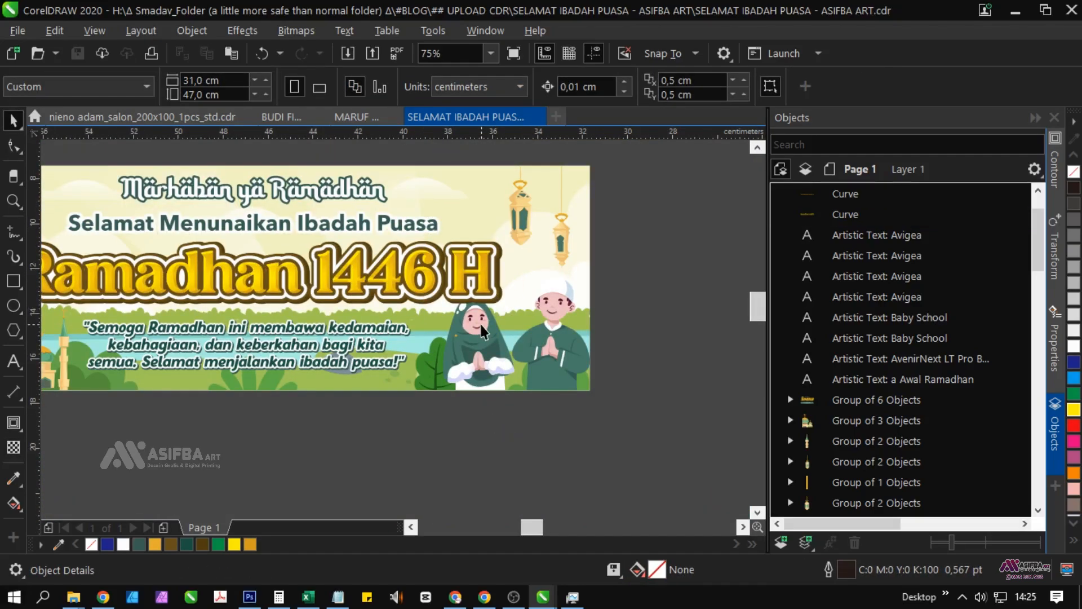
pyautogui.scroll(4, 445, 254)
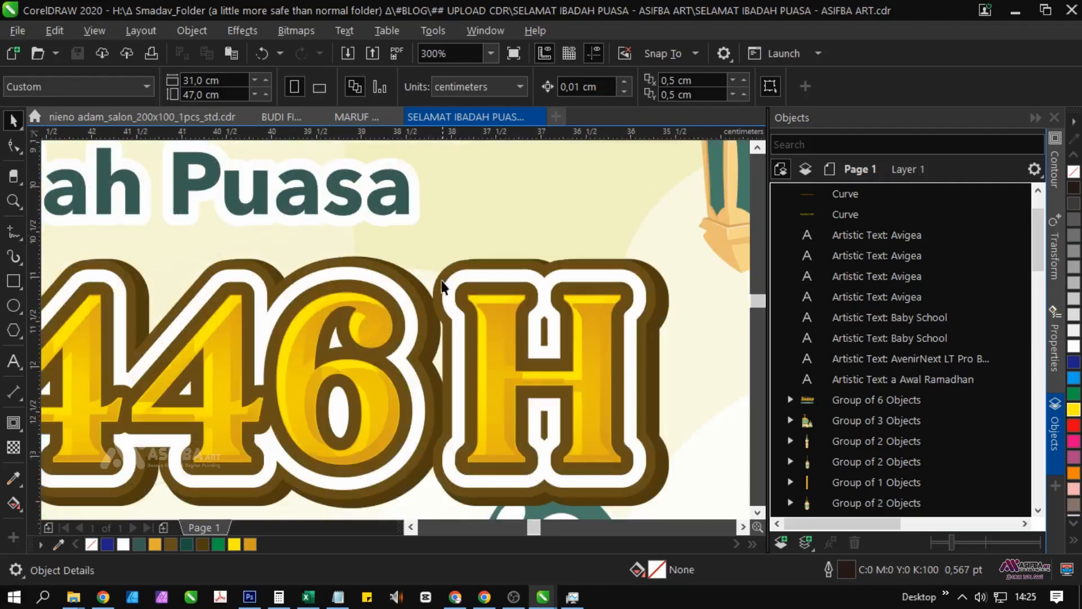
pyautogui.scroll(1, 389, 330)
pyautogui.scroll(-4, 360, 327)
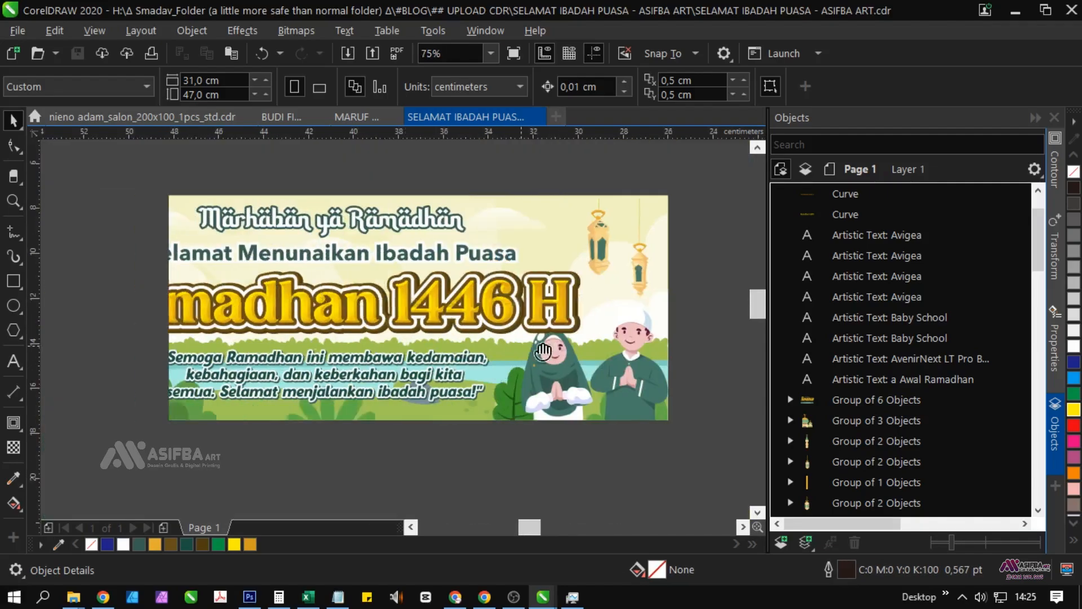
pyautogui.moveTo(526, 371); pyautogui.dragTo(455, 379)
pyautogui.moveTo(559, 354); pyautogui.dragTo(533, 395)
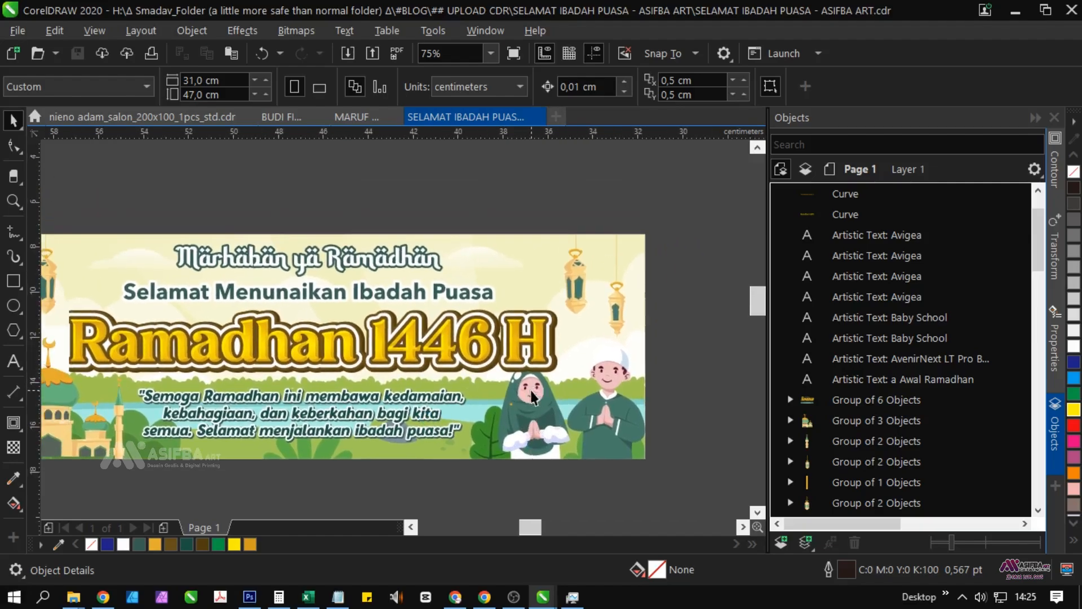
pyautogui.moveTo(635, 381); pyautogui.dragTo(661, 364)
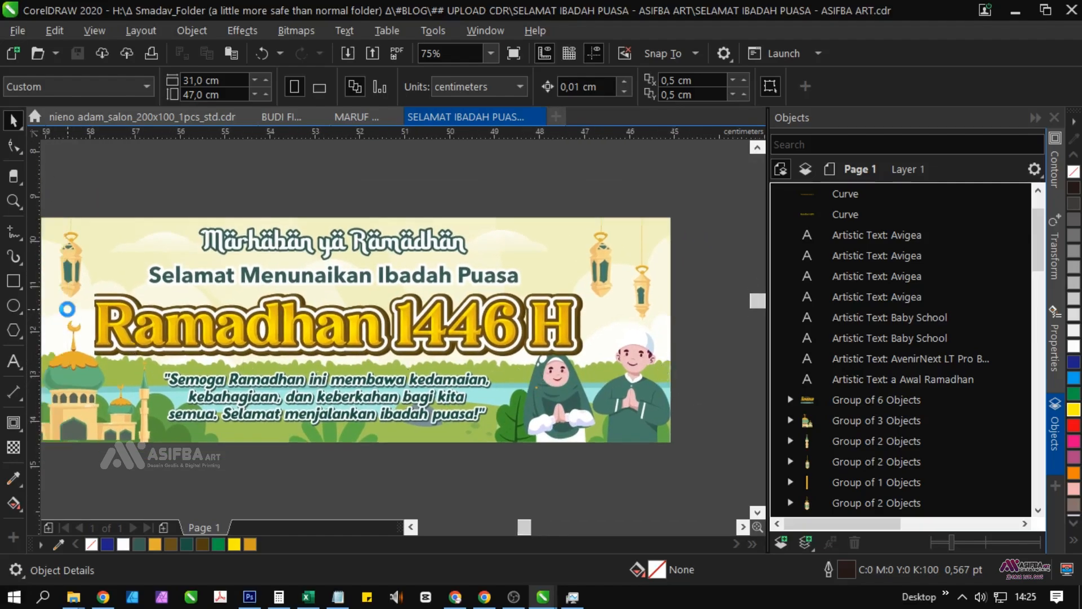
pyautogui.scroll(1, 67, 309)
pyautogui.scroll(-1, 78, 317)
pyautogui.moveTo(321, 370)
pyautogui.mouseDown()
pyautogui.moveTo(317, 401)
pyautogui.moveTo(311, 360)
pyautogui.mouseUp()
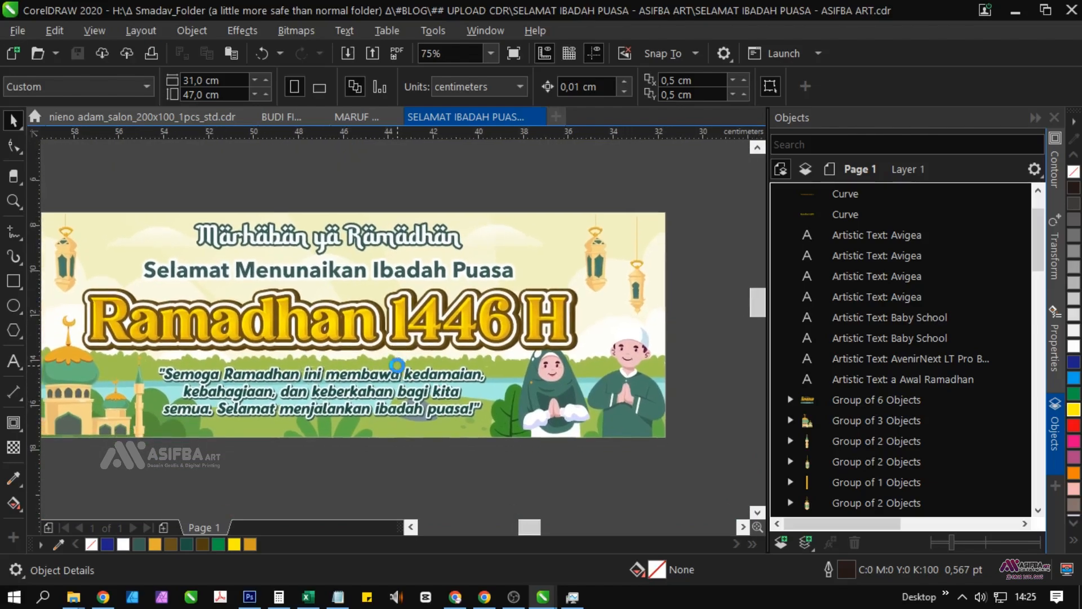
# Group the six "Ramadhan 1446 H" title objects and centre the group horizontally on the banner background
pyautogui.moveTo(579, 359); pyautogui.dragTo(94, 281)
pyautogui.hotkey('ctrl', 'g')
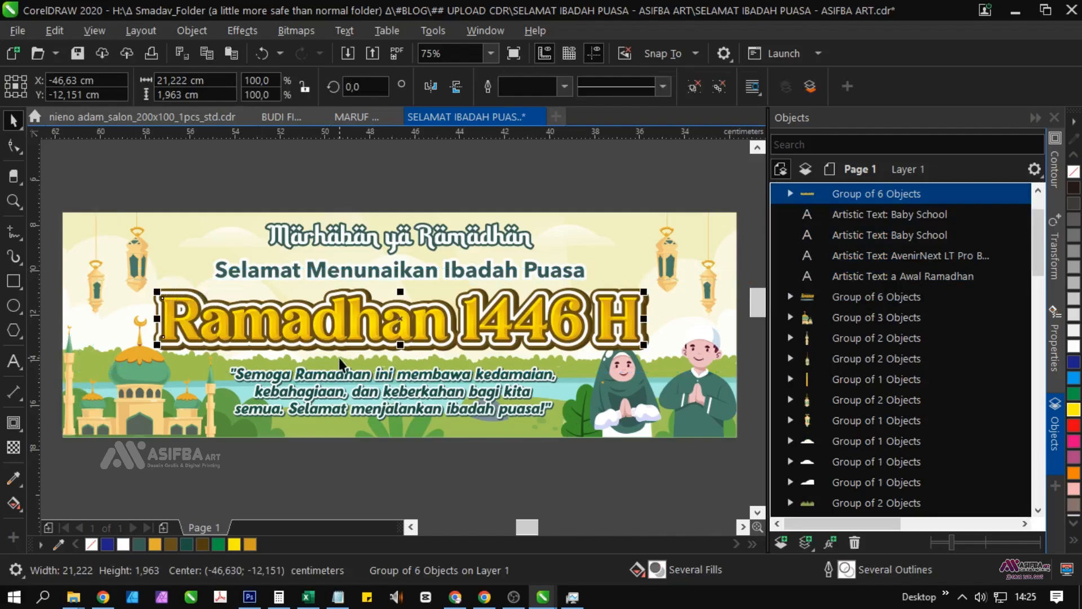
pyautogui.scroll(2, 445, 343)
pyautogui.moveTo(411, 310); pyautogui.dragTo(412, 316)
pyautogui.scroll(-2, 506, 397)
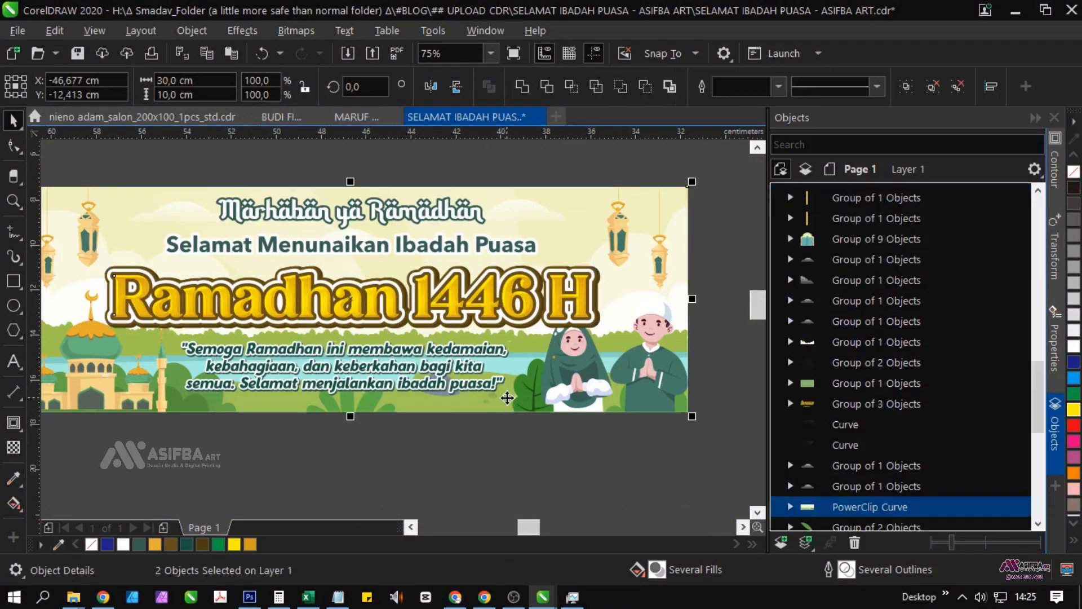
pyautogui.click(509, 451)
# Scale down the praying couple inside the background PowerClip, keeping them in the banner's lower-right corner
pyautogui.moveTo(508, 451); pyautogui.dragTo(433, 446)
pyautogui.click(501, 384)
pyautogui.press('F10')
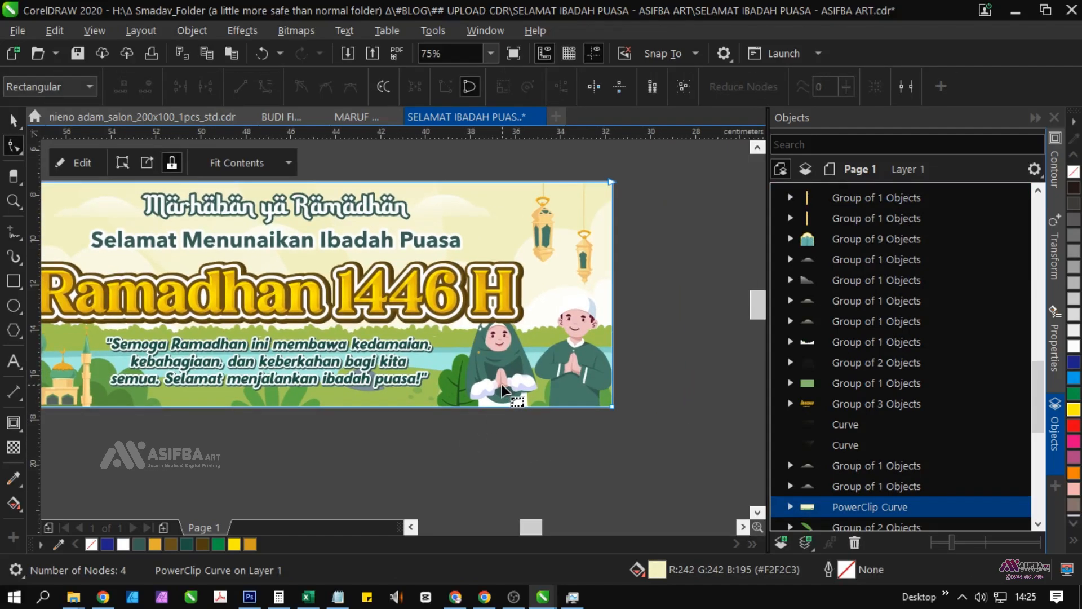
pyautogui.click(82, 163)
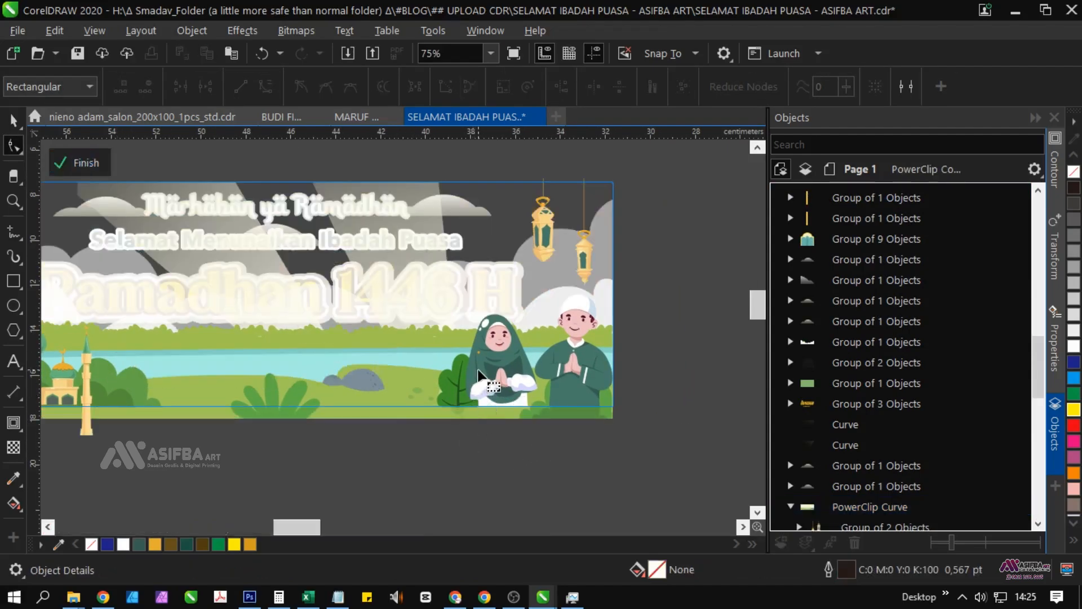
pyautogui.press('space')
pyautogui.click(493, 362)
pyautogui.keyDown('shift'); pyautogui.click(569, 368); pyautogui.keyUp('shift')
pyautogui.scroll(1, 496, 295)
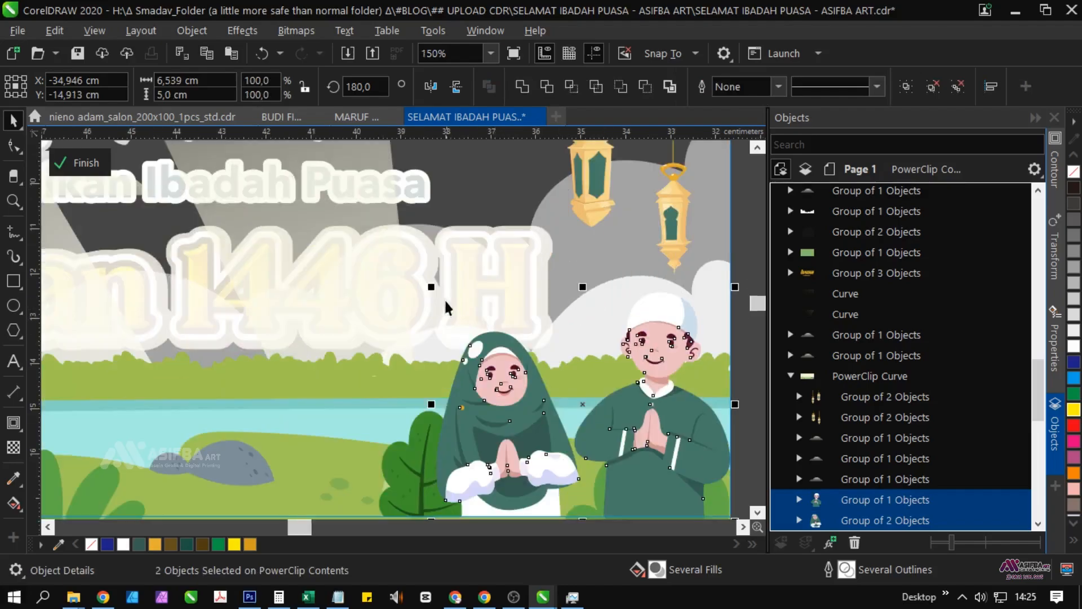
pyautogui.moveTo(435, 288); pyautogui.dragTo(437, 345)
pyautogui.scroll(-1, 438, 346)
pyautogui.click(626, 393)
pyautogui.click(63, 160)
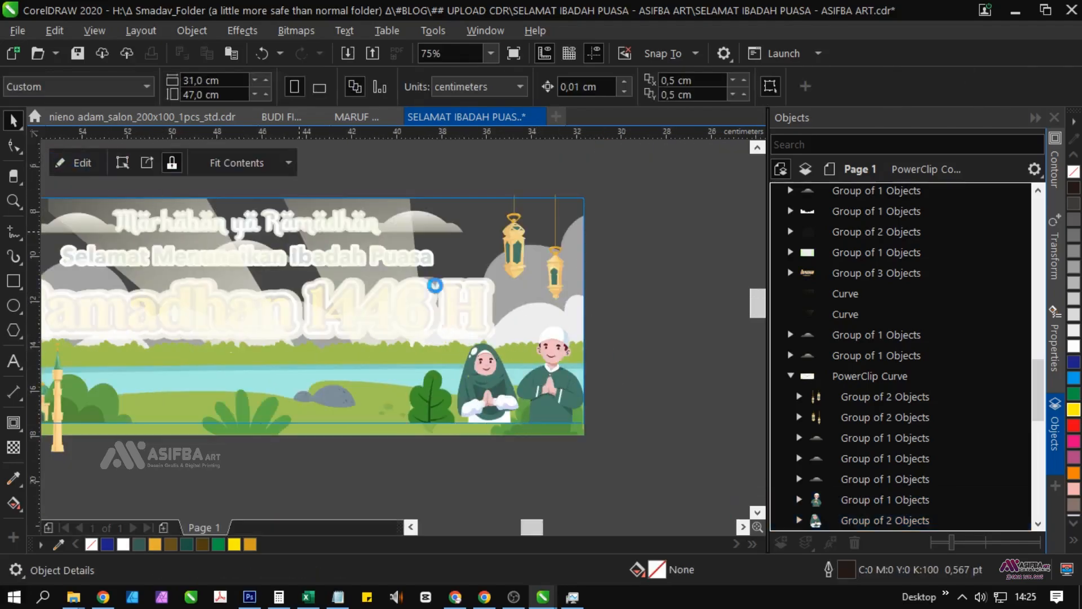
pyautogui.click(621, 367)
# Scale the mosque inside the background PowerClip down to about 95%, keeping it in the banner's lower-left corner
pyautogui.moveTo(378, 388); pyautogui.dragTo(505, 369)
pyautogui.moveTo(131, 388); pyautogui.dragTo(221, 376)
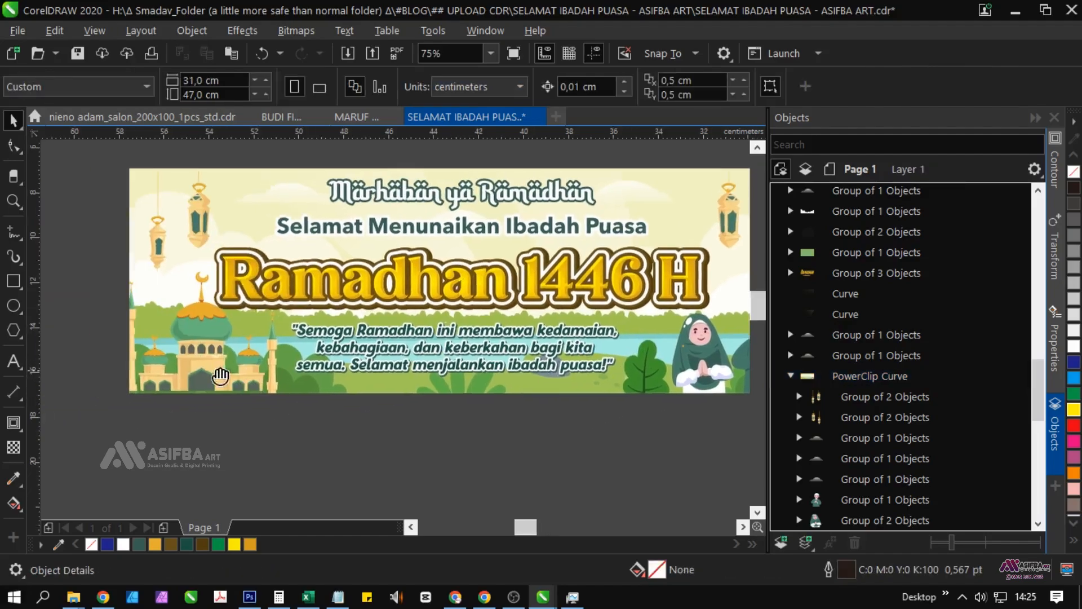
pyautogui.press('F10')
pyautogui.click(206, 346)
pyautogui.click(70, 164)
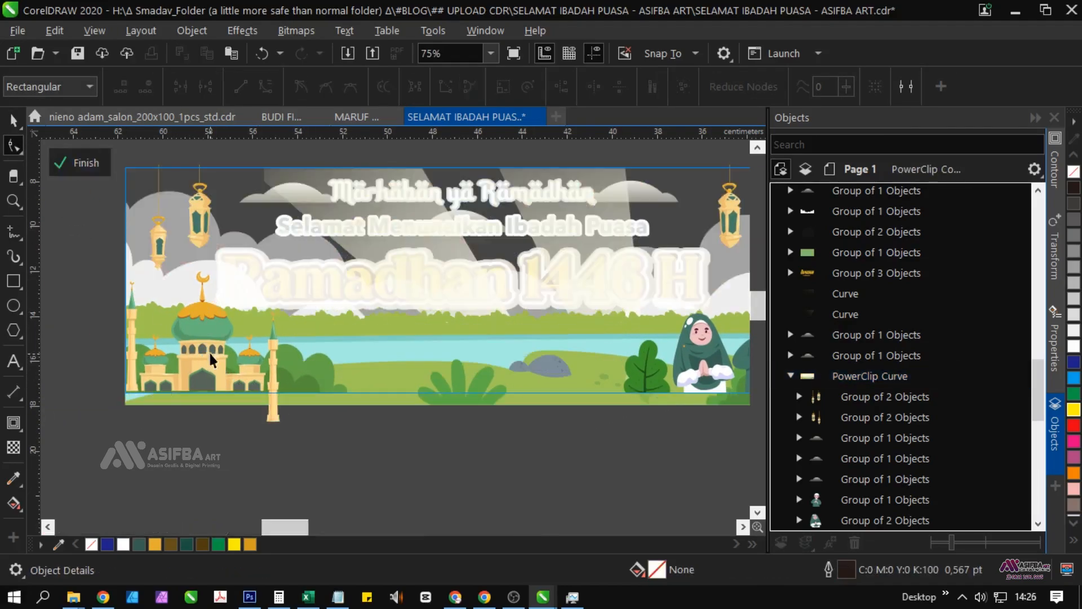
pyautogui.press('space')
pyautogui.click(249, 366)
pyautogui.moveTo(284, 267); pyautogui.dragTo(277, 274)
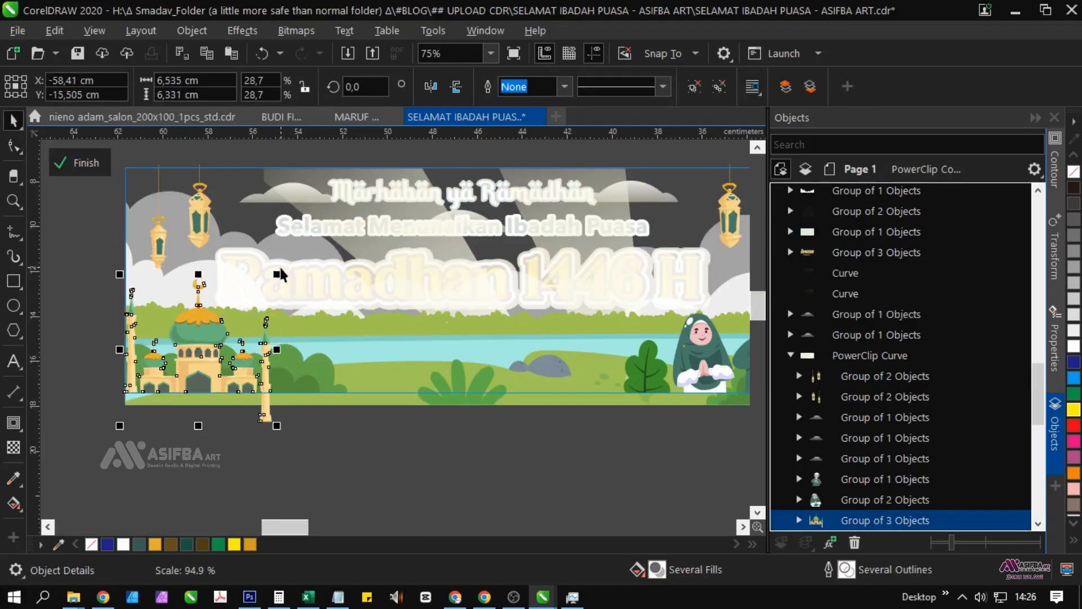
pyautogui.click(194, 443)
pyautogui.click(61, 163)
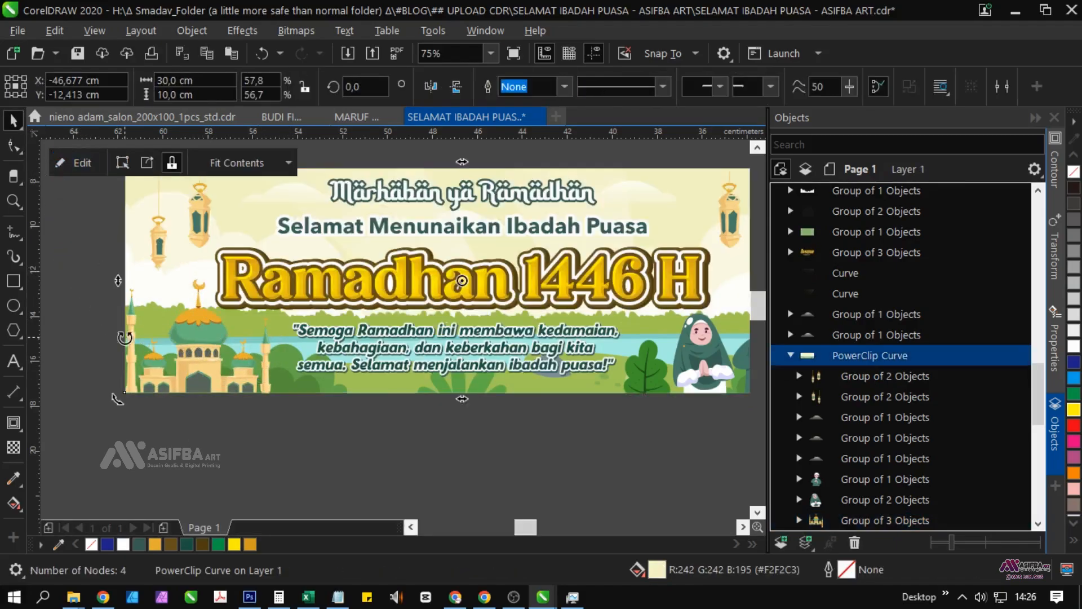
# Lower the "Ramadhan 1446 H" title group to about Y -12.28 cm and narrow it symmetrically to about 20.17 cm wide
pyautogui.moveTo(562, 297); pyautogui.dragTo(463, 337)
pyautogui.moveTo(436, 259)
pyautogui.mouseDown()
pyautogui.moveTo(438, 312)
pyautogui.moveTo(431, 273)
pyautogui.mouseUp()
pyautogui.click(437, 312)
pyautogui.click(413, 336)
pyautogui.moveTo(413, 336); pyautogui.dragTo(414, 340)
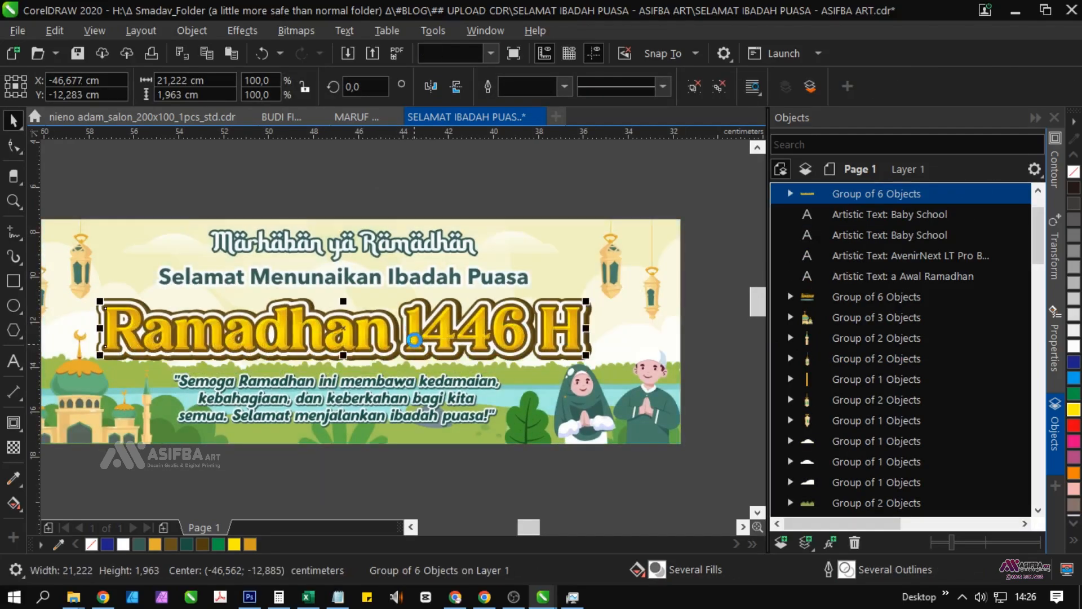
pyautogui.moveTo(587, 330); pyautogui.dragTo(557, 338)
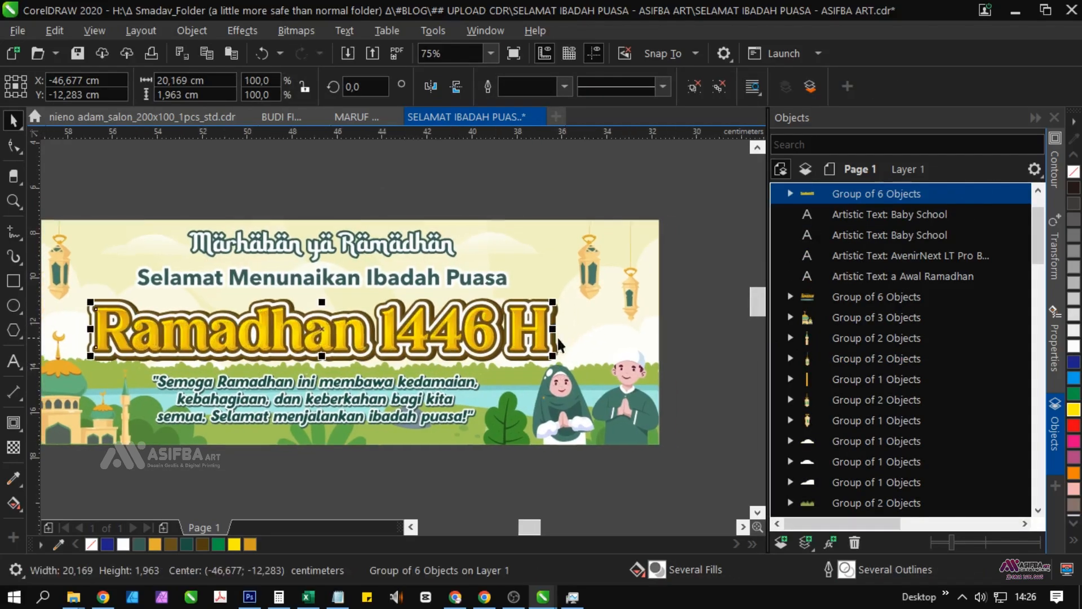
pyautogui.click(678, 348)
# Duplicate the "Selamat Menunaikan Ibadah Puasa" text and give the rear copy an 8 pt outline in dark green R54 G93 B82
pyautogui.moveTo(637, 312); pyautogui.dragTo(638, 332)
pyautogui.click(420, 298)
pyautogui.hotkey('shift', 'pageup')
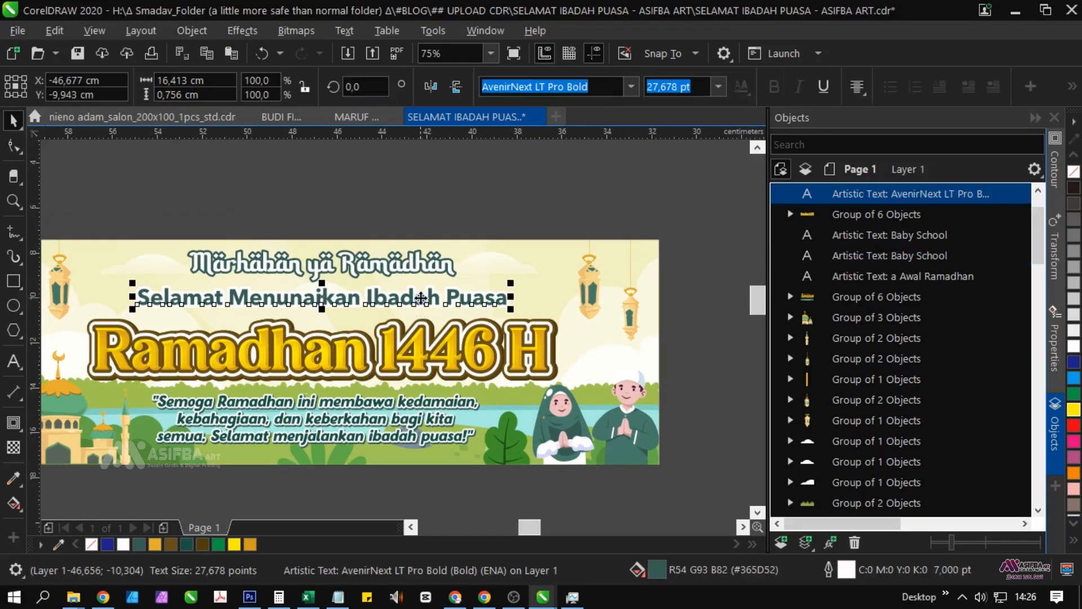
pyautogui.hotkey('ctrl', 'v')
pyautogui.hotkey('ctrl', 'pagedown')
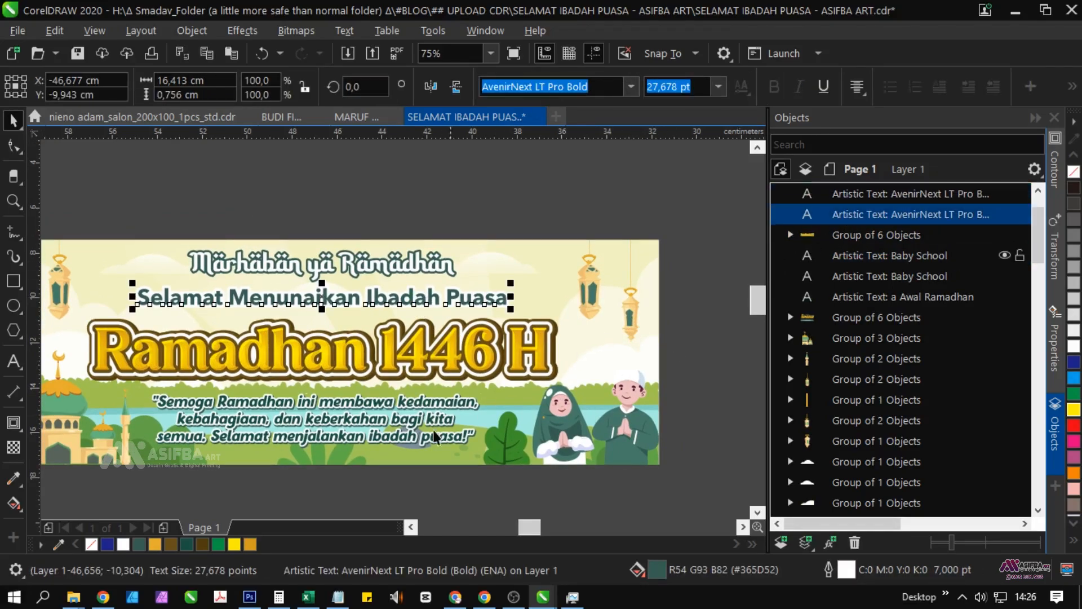
pyautogui.press('F12')
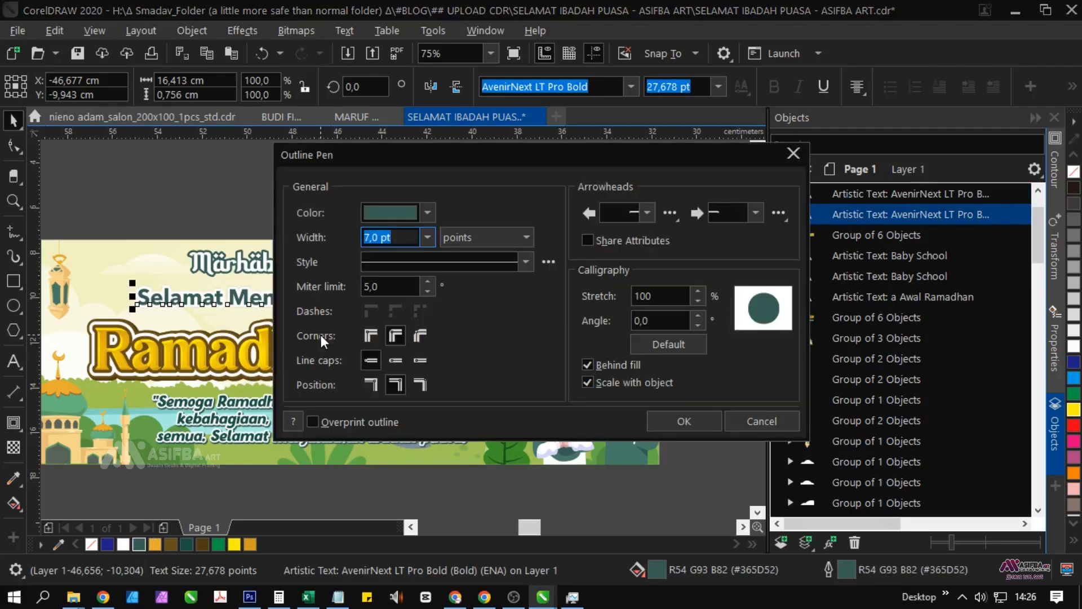
pyautogui.write('8')
pyautogui.press('Return')
# Offset the dark green rear copy slightly right and down as a shadow, at about X -46.614, Y -9.993 cm
pyautogui.scroll(1, 322, 295)
pyautogui.scroll(2, 321, 296)
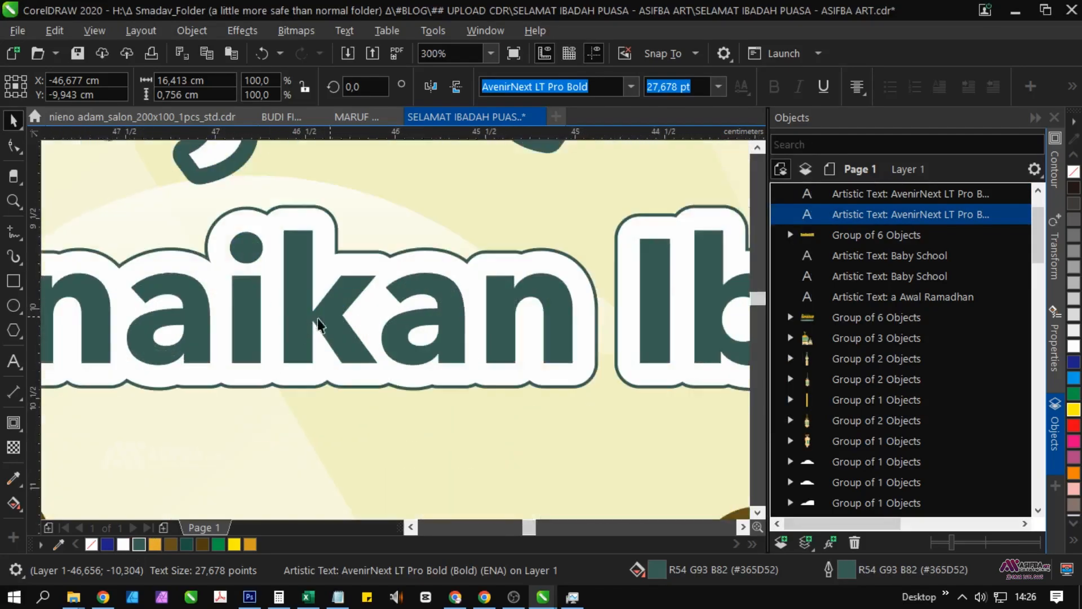
pyautogui.moveTo(275, 300); pyautogui.dragTo(284, 305)
pyautogui.scroll(-2, 284, 306)
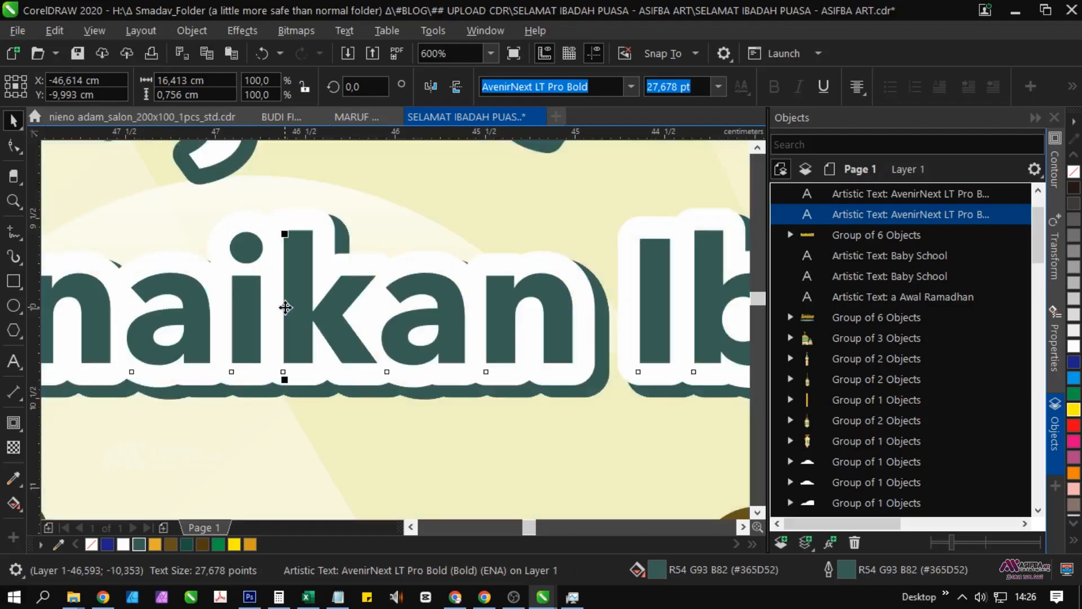
pyautogui.scroll(-1, 284, 306)
# Set the white outline of the front "Selamat Menunaikan Ibadah Puasa" text to 6 pt and check the result
pyautogui.click(305, 309)
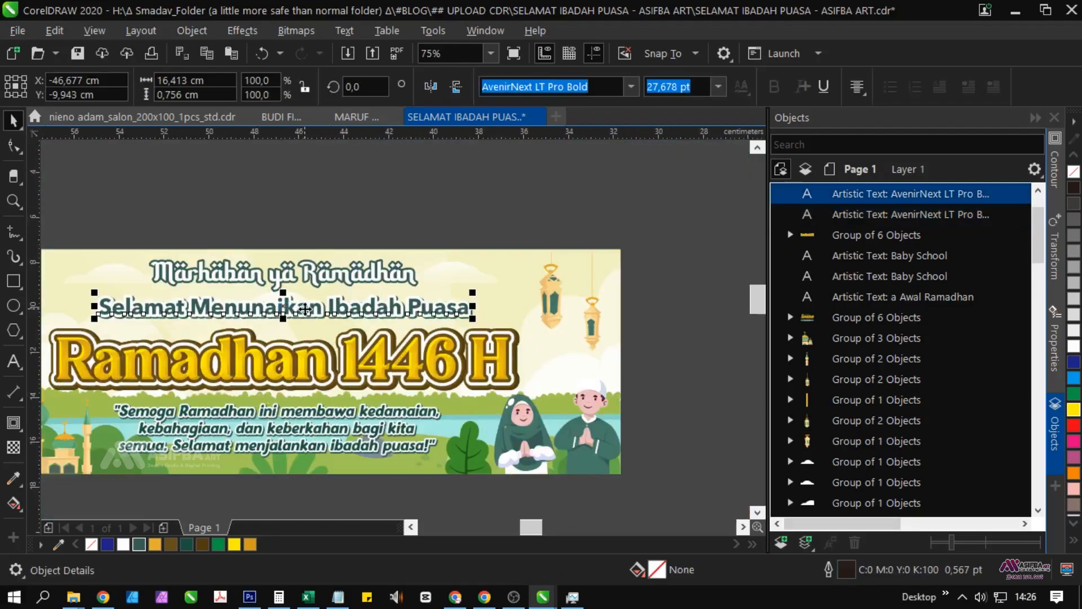
pyautogui.press('F12')
pyautogui.write('6')
pyautogui.press('Return')
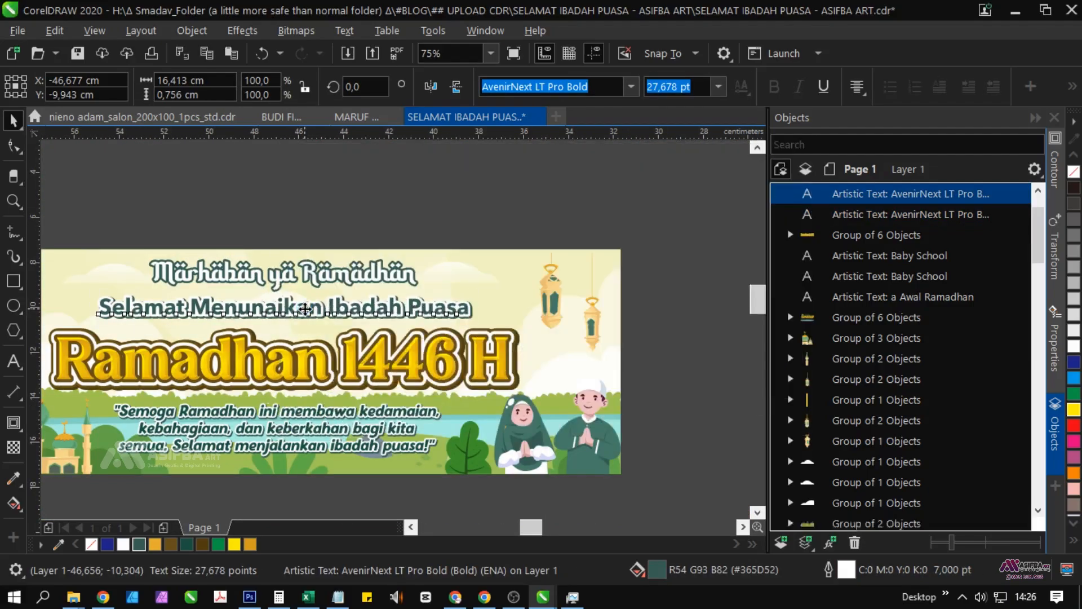
pyautogui.scroll(3, 311, 305)
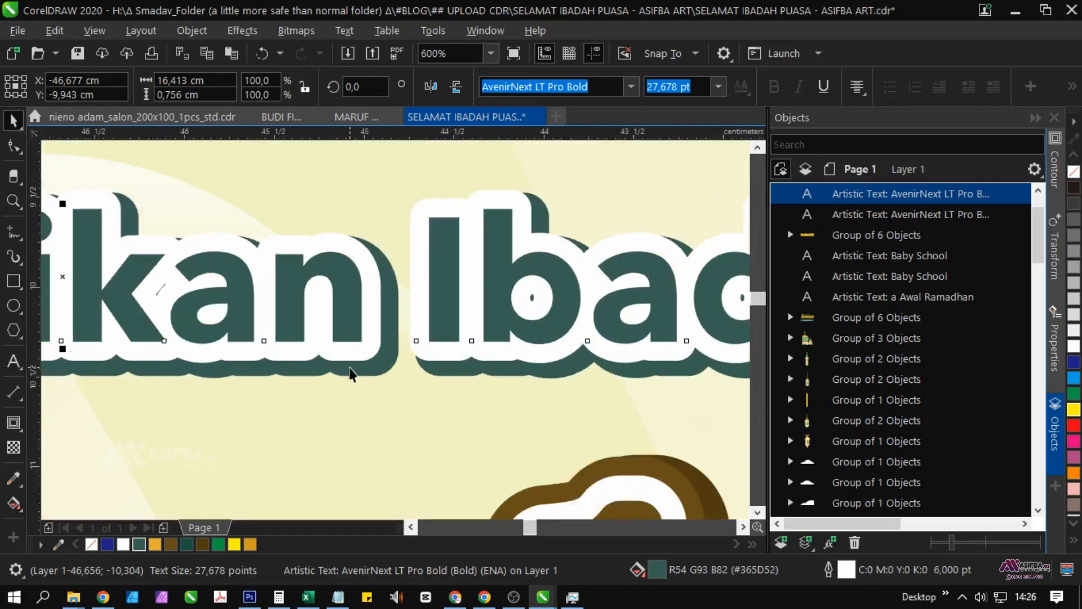
pyautogui.scroll(-3, 354, 369)
pyautogui.click(380, 267)
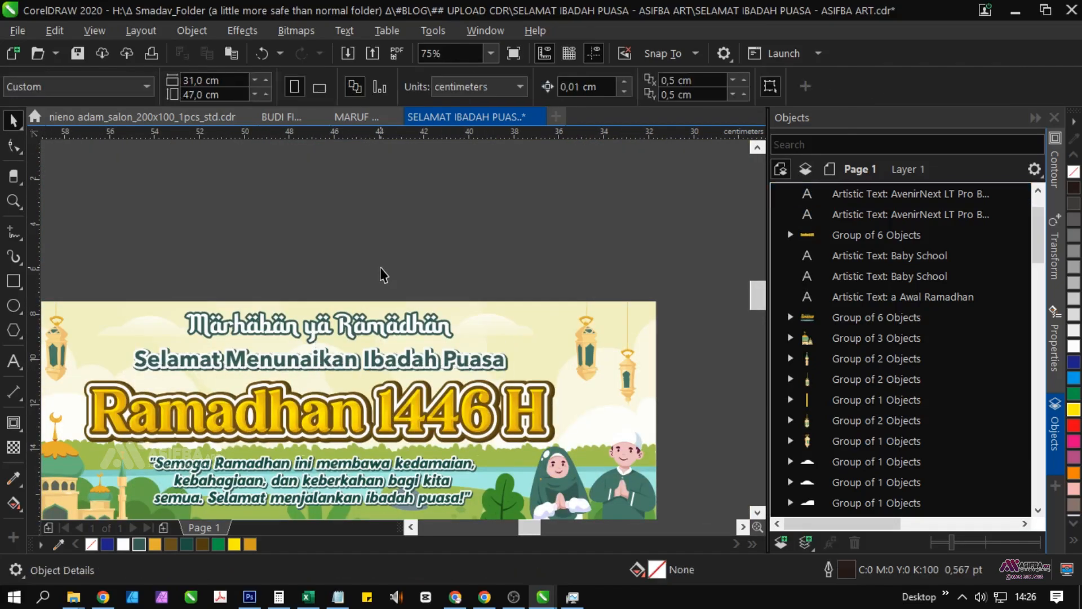
pyautogui.scroll(2, 354, 377)
pyautogui.scroll(-2, 365, 353)
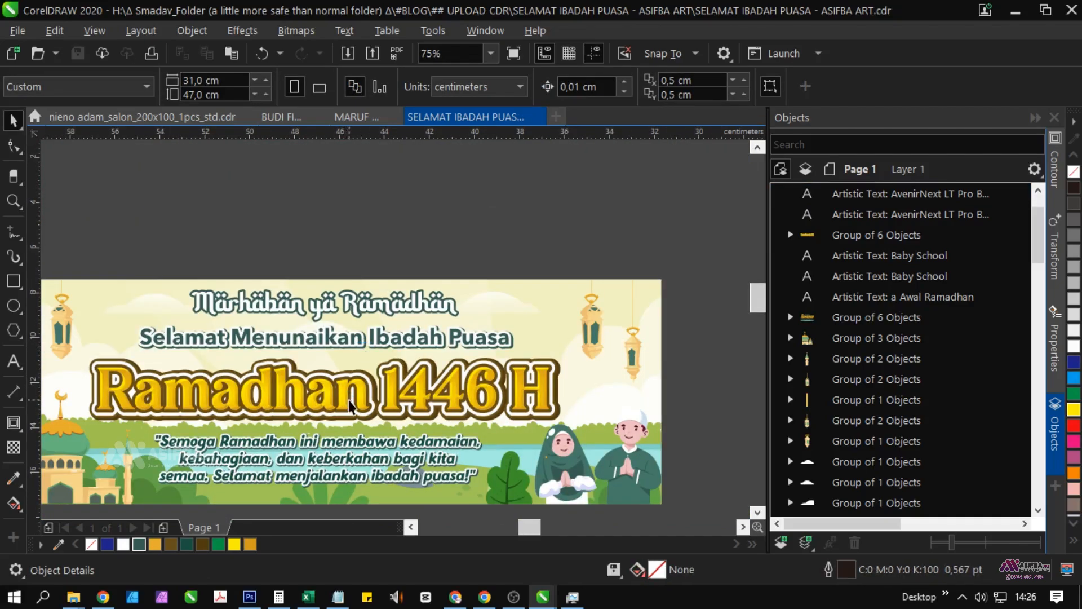
# Apply a soft-edge bevel to centre on the "Marhaban ya Ramadhan" text with intensity 80, direction 70 and altitude 54
pyautogui.click(401, 313)
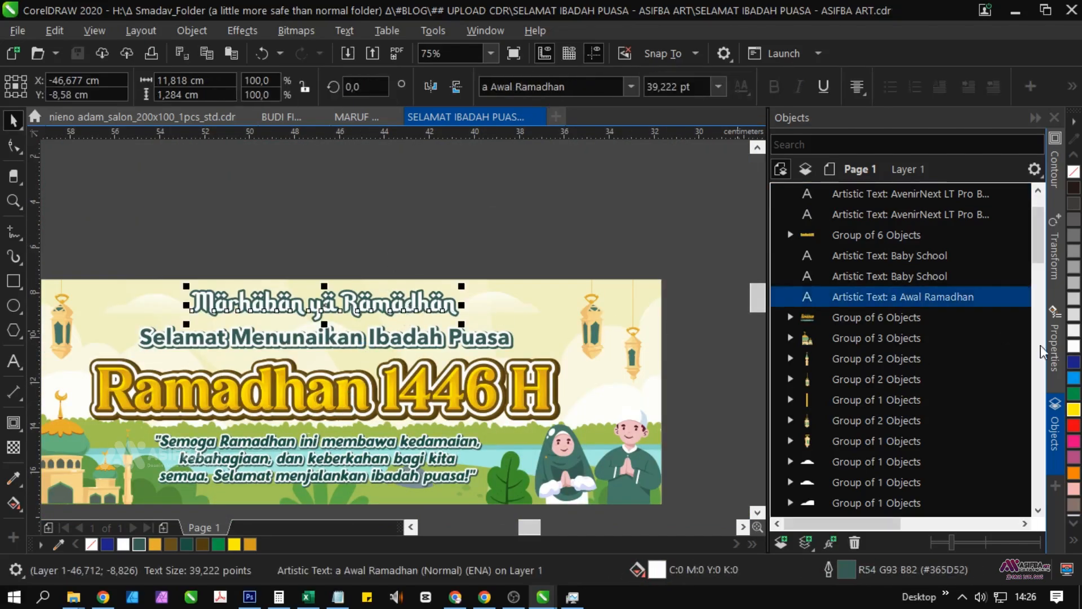
pyautogui.click(1056, 486)
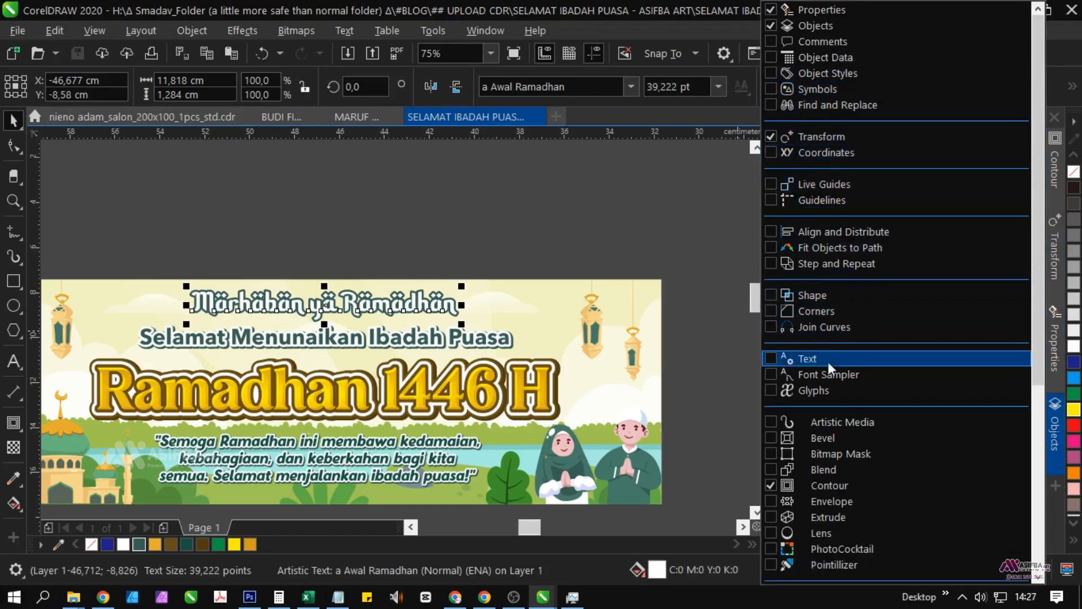
pyautogui.click(836, 438)
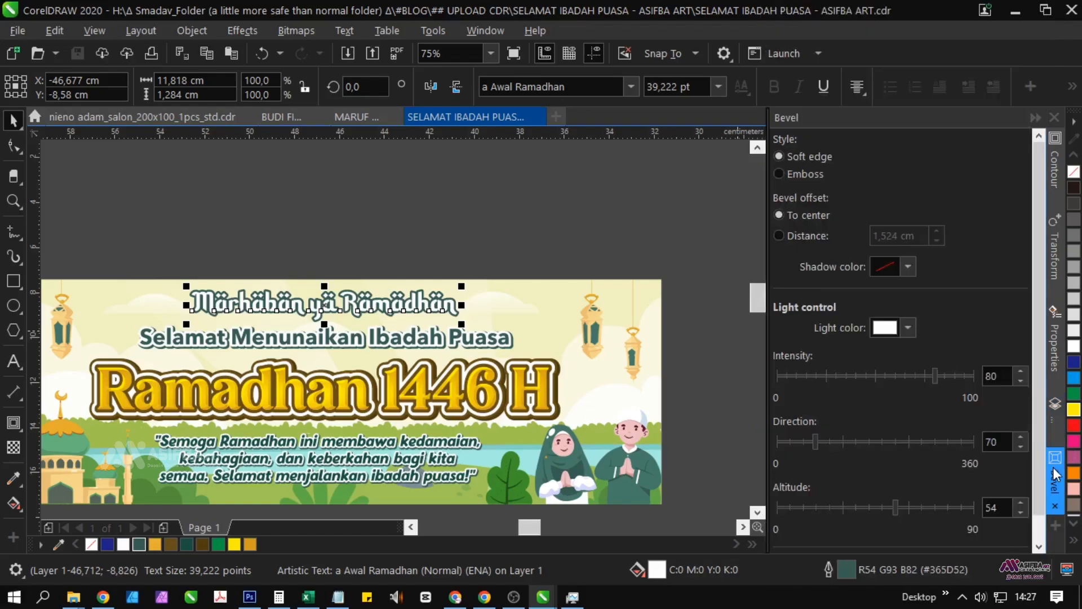
pyautogui.scroll(-1, 933, 418)
pyautogui.click(906, 542)
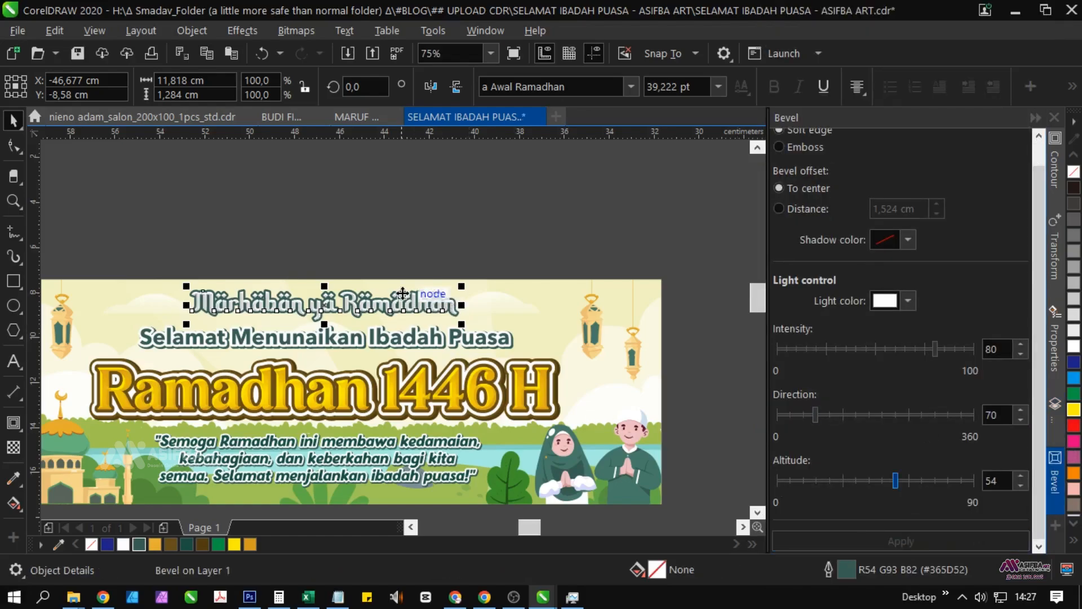
# Break the bevel on "Marhaban ya Ramadhan" apart into a separate bitmap and text
pyautogui.scroll(3, 408, 330)
pyautogui.hotkey('ctrl', 'k')
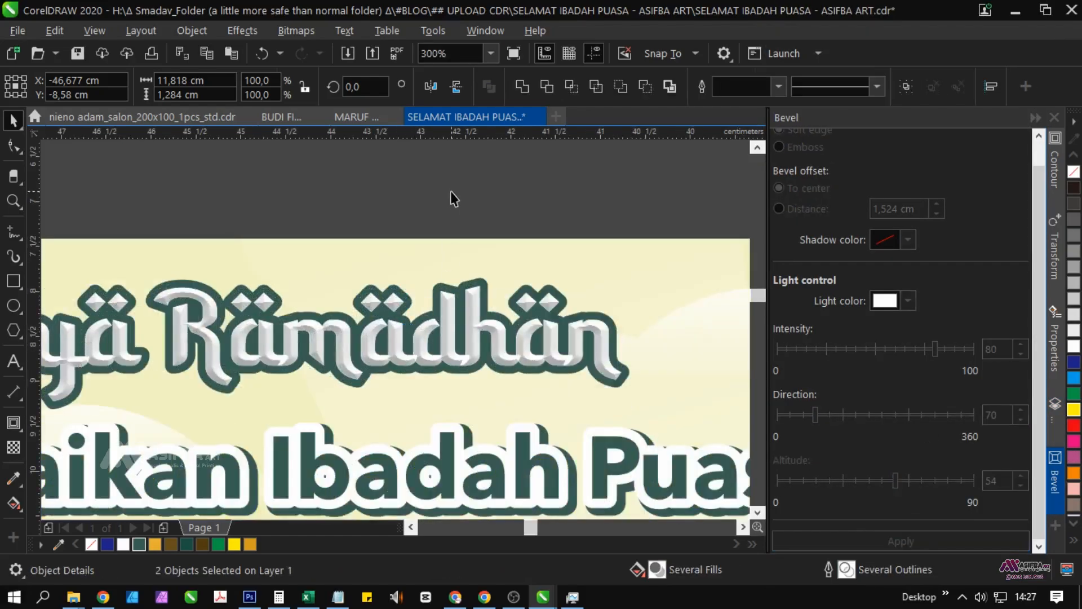
pyautogui.click(454, 199)
# Bring the "Marhaban ya Ramadhan" bevel bitmap and its text to the front of the layer
pyautogui.click(1052, 179)
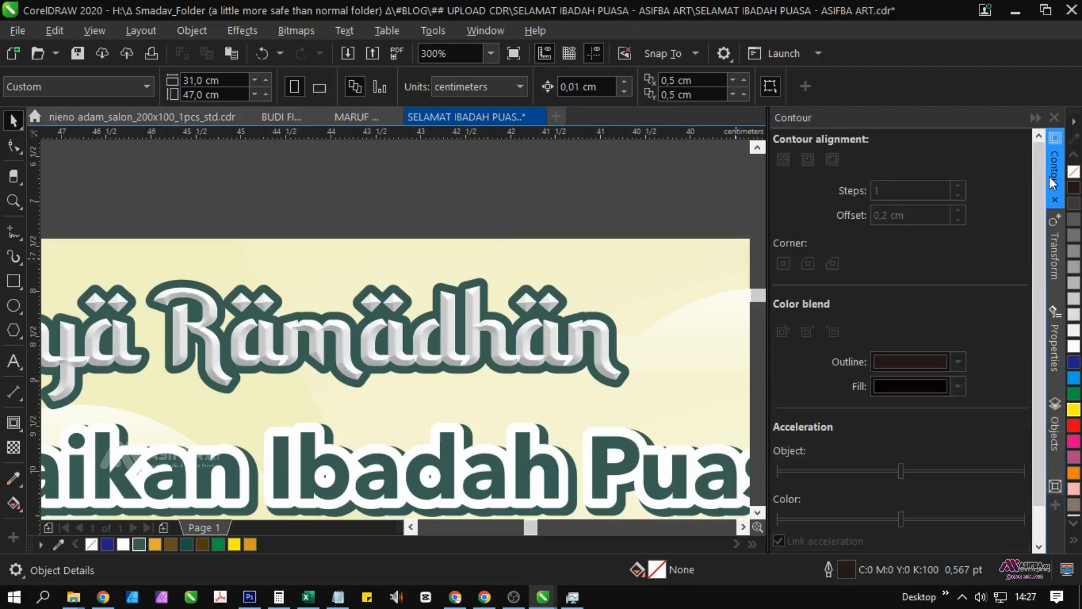
pyautogui.click(1059, 426)
pyautogui.click(908, 276)
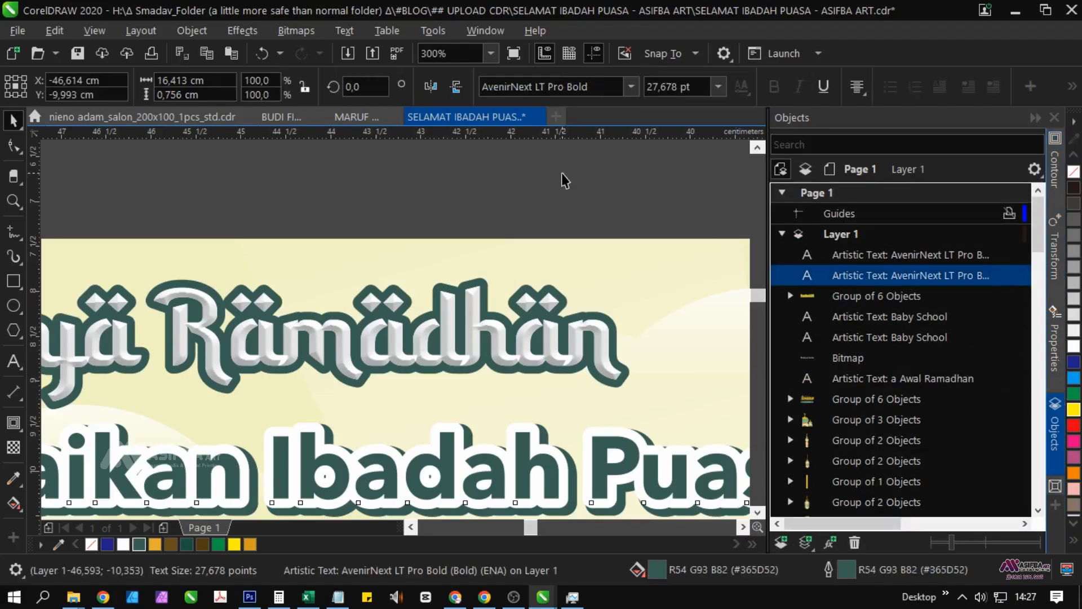
pyautogui.click(565, 180)
pyautogui.scroll(-3, 524, 195)
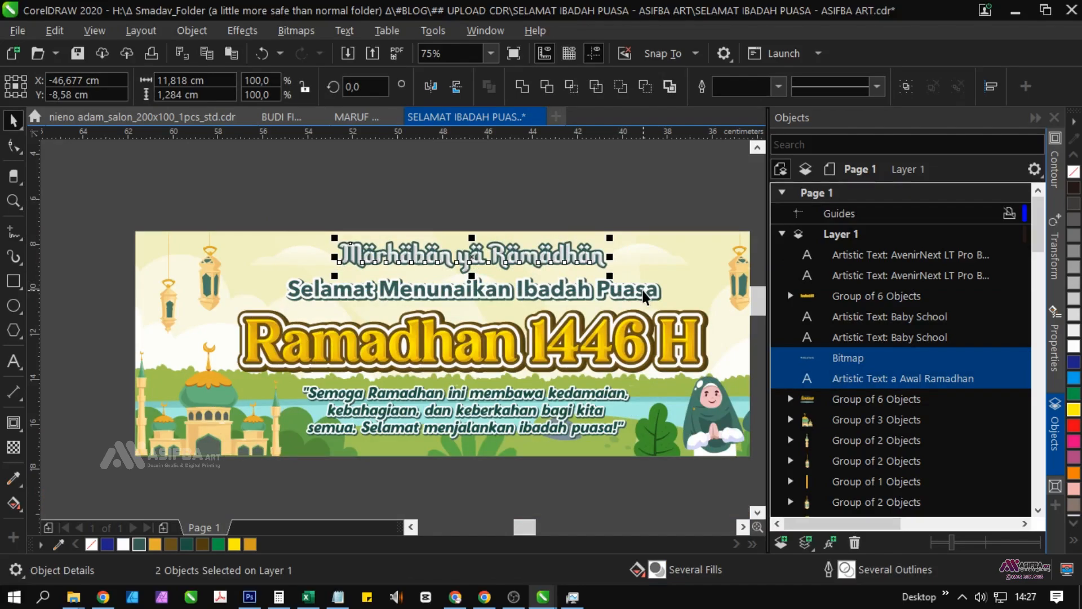
pyautogui.hotkey('shift', 'pageup')
# Duplicate the "Marhaban ya Ramadhan" text and give the copy a white 6 pt outline
pyautogui.click(922, 279)
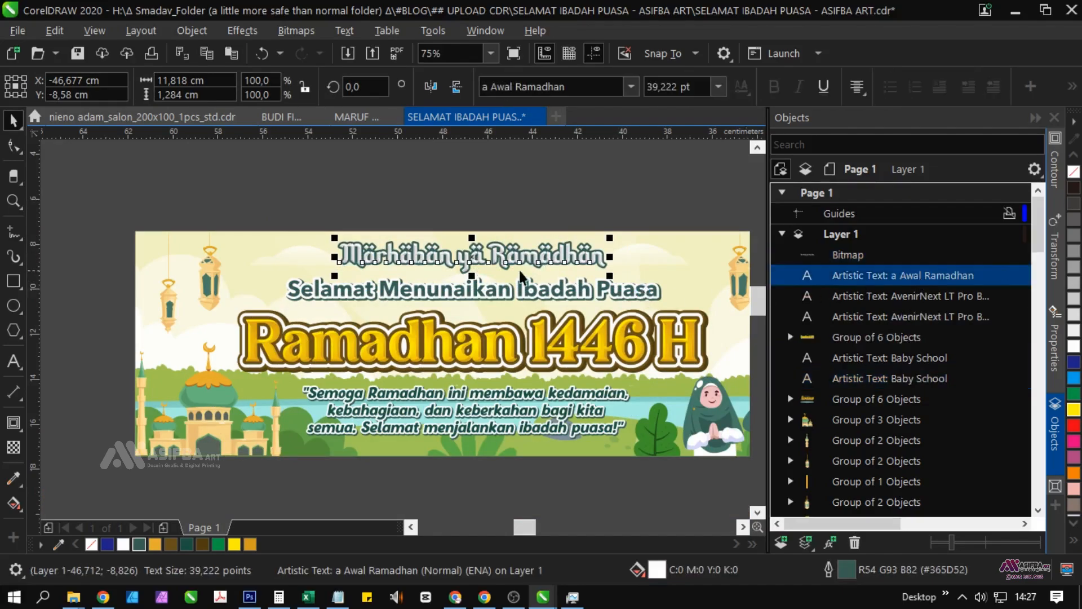
pyautogui.scroll(1, 578, 244)
pyautogui.hotkey('ctrl', 'v')
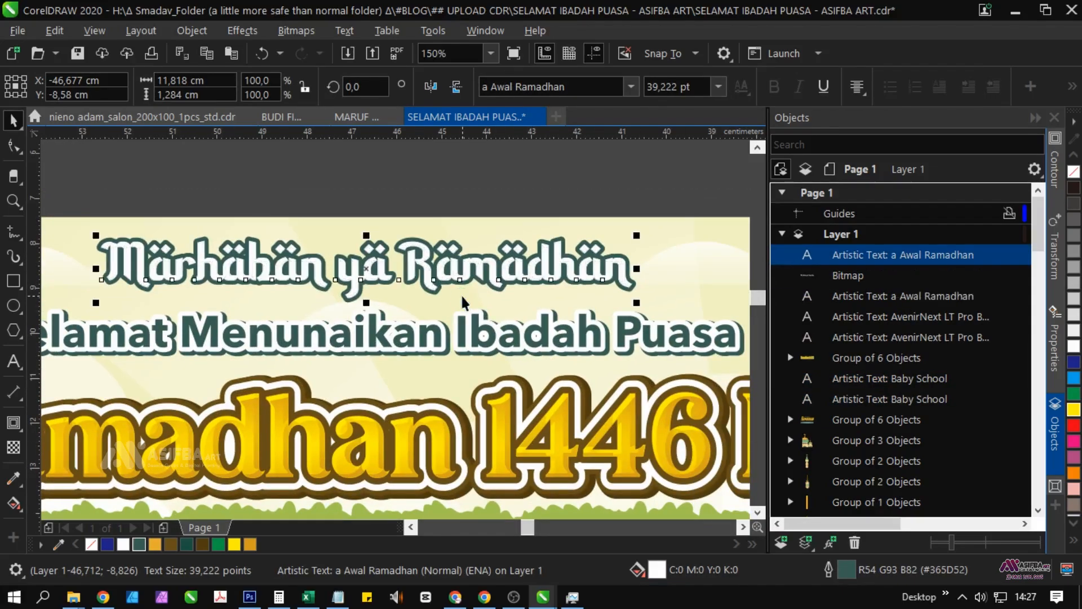
pyautogui.rightClick(1071, 346)
pyautogui.press('F12')
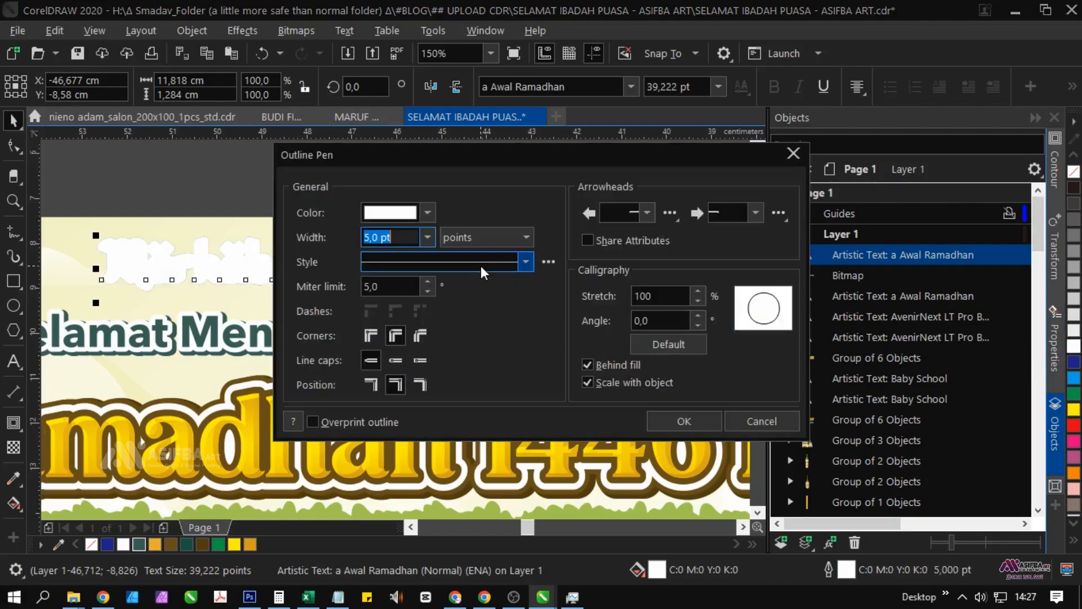
pyautogui.write('6')
pyautogui.press('Return')
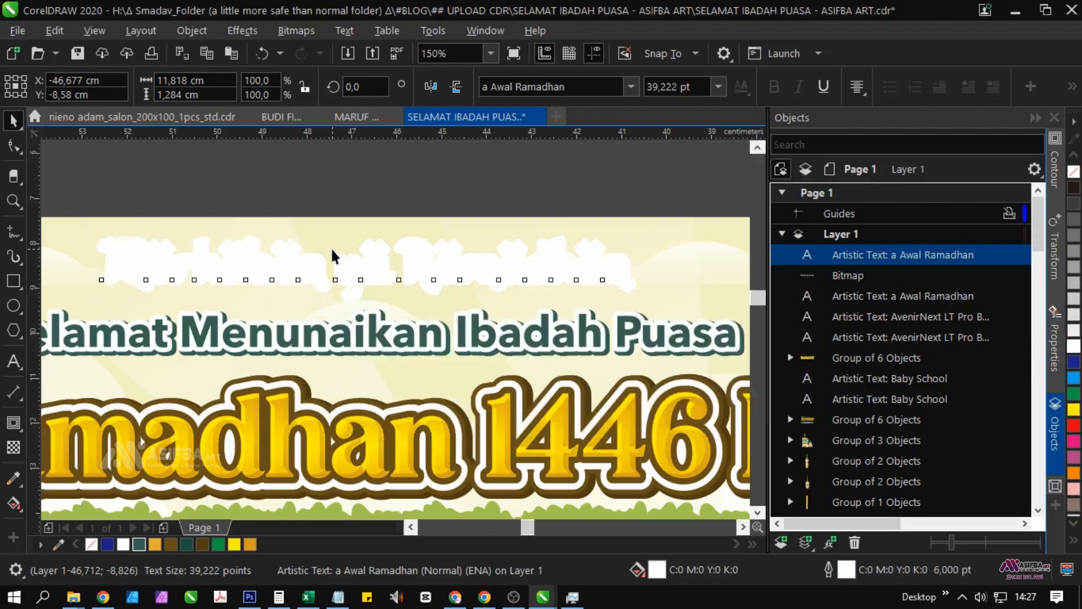
# Send the white-outlined copy behind the original text and offset it slightly right and down, at about X -46.627, Y -8.617 cm
pyautogui.scroll(3, 332, 248)
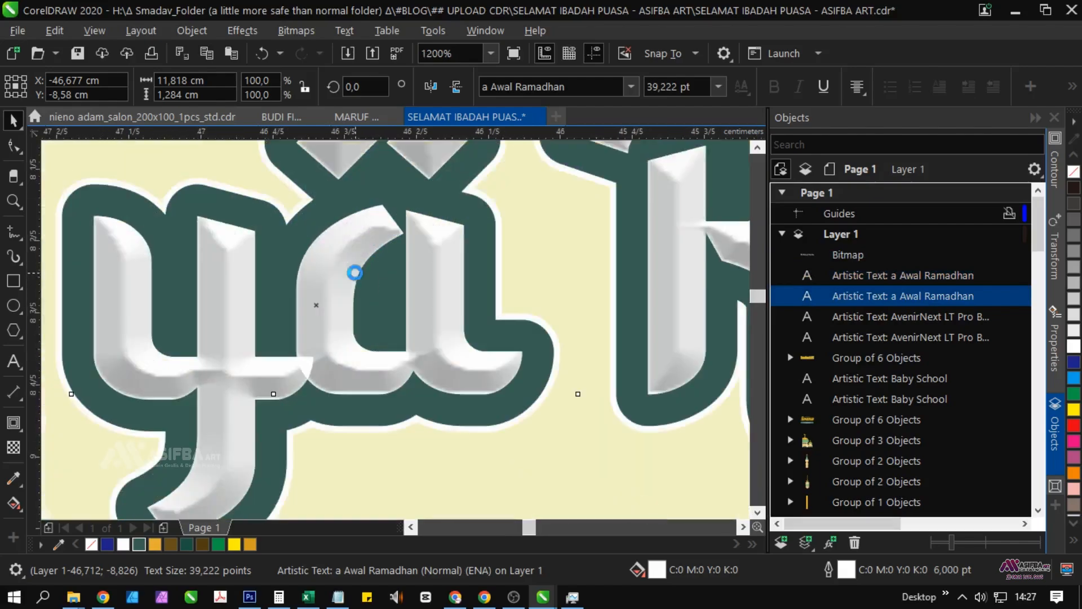
pyautogui.moveTo(316, 307); pyautogui.dragTo(334, 320)
pyautogui.scroll(-1, 334, 319)
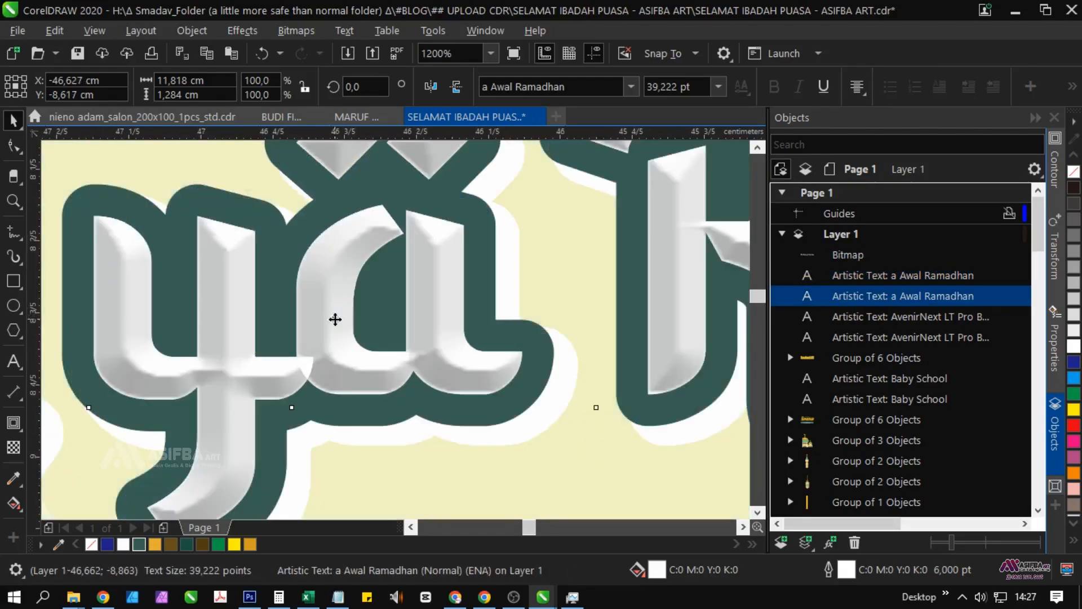
pyautogui.scroll(-2, 335, 319)
pyautogui.moveTo(298, 385); pyautogui.dragTo(310, 339)
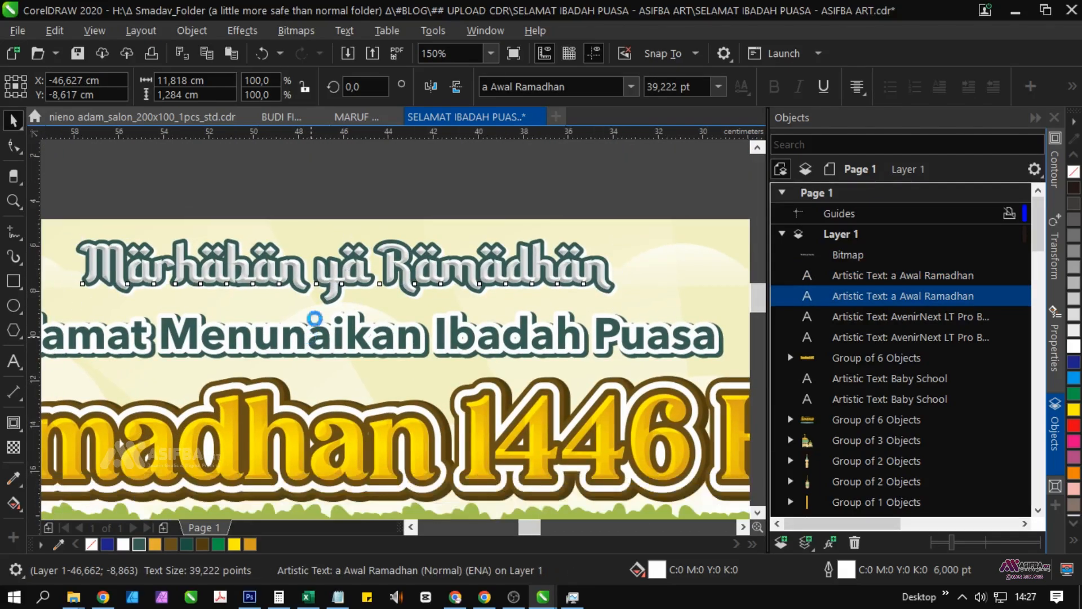
pyautogui.scroll(-1, 310, 336)
pyautogui.press('Escape')
# Try the Transparency tool on the bevel bitmap of the "Marhaban ya Ramadhan" text
pyautogui.click(325, 308)
pyautogui.scroll(1, 324, 309)
pyautogui.click(10, 448)
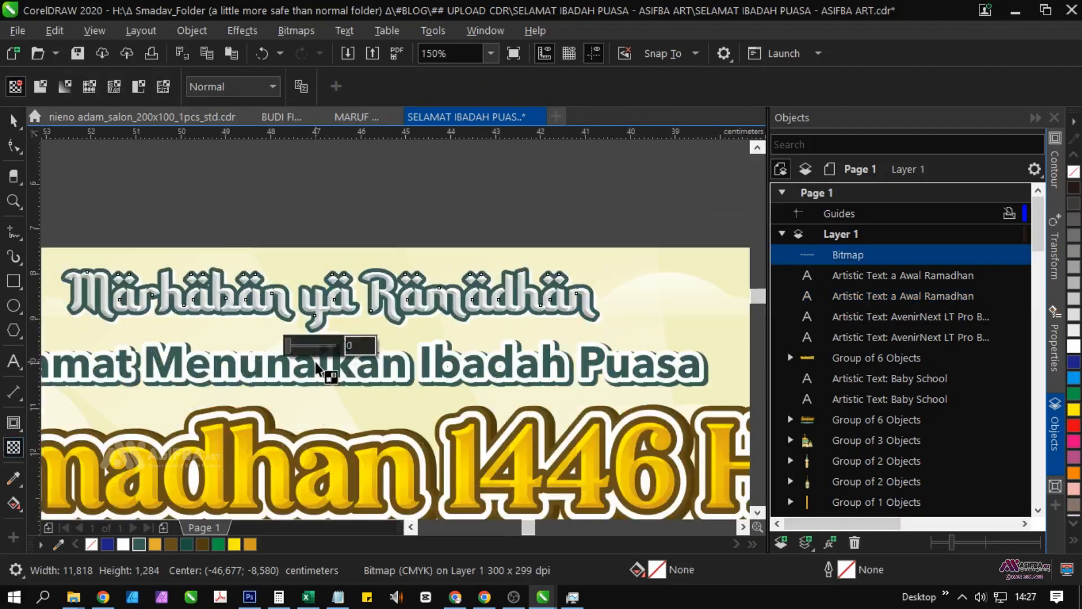
pyautogui.click(319, 206)
pyautogui.scroll(-1, 315, 202)
pyautogui.press('space')
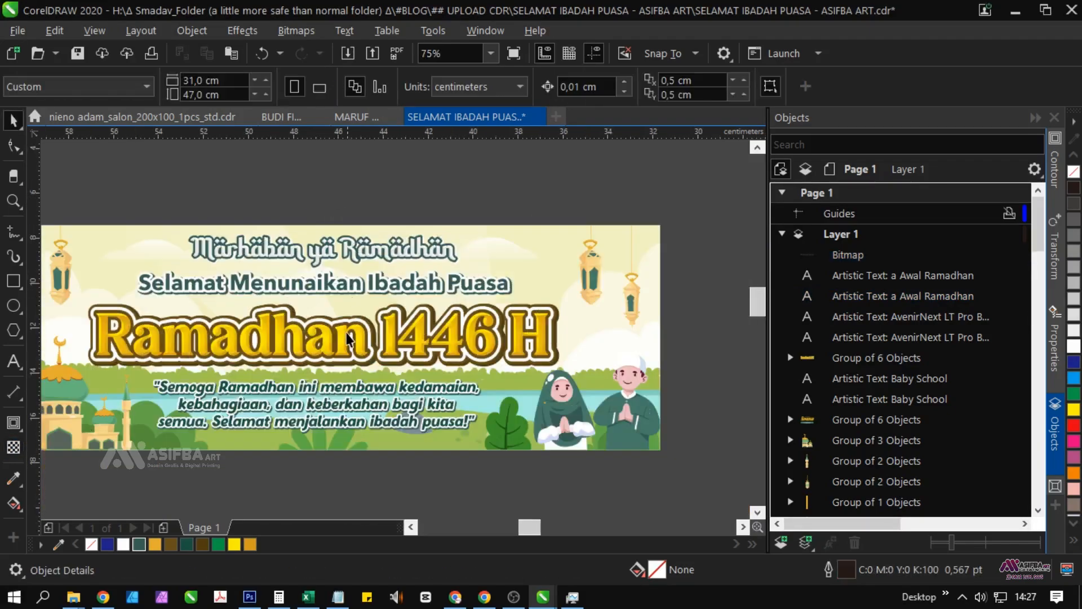
# Review the styled banner texts up close and as a whole, and save the document
pyautogui.scroll(2, 333, 366)
pyautogui.scroll(-2, 333, 368)
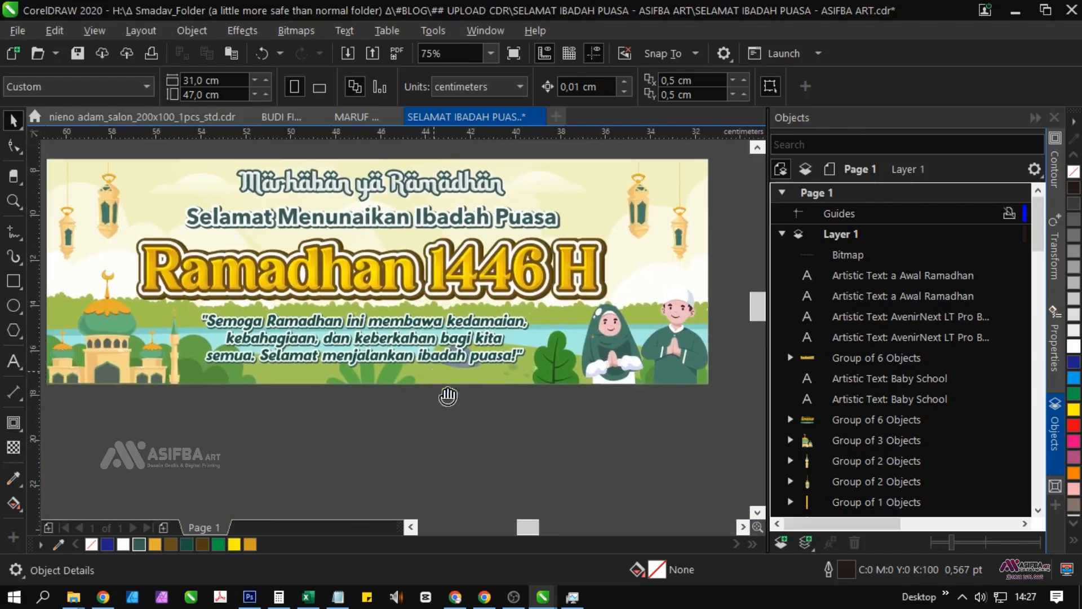
pyautogui.scroll(-1, 304, 406)
pyautogui.scroll(1, 305, 405)
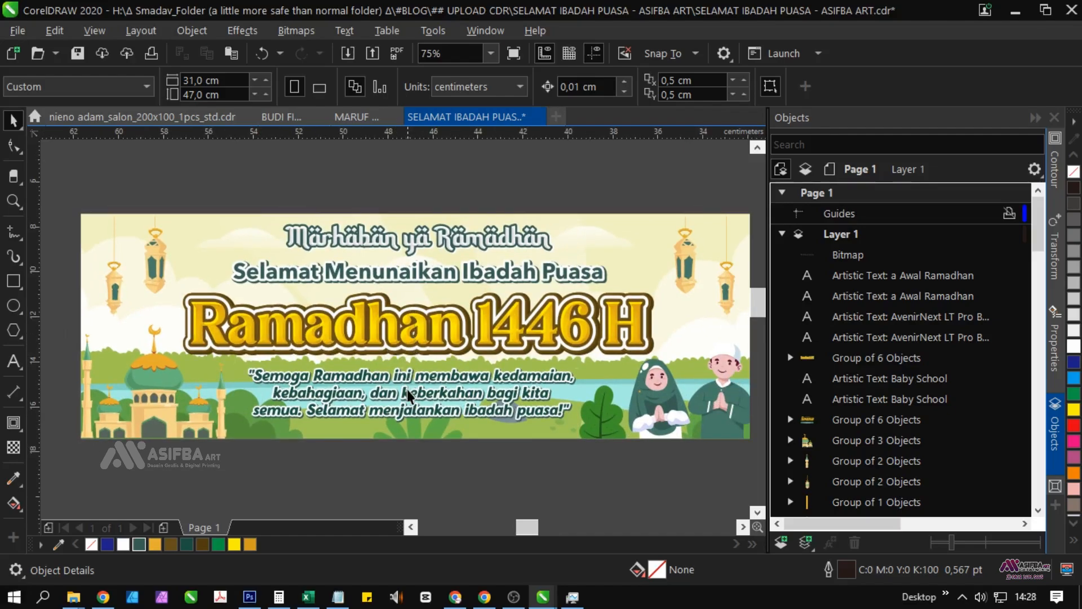
pyautogui.scroll(3, 527, 353)
pyautogui.scroll(-3, 527, 354)
pyautogui.moveTo(515, 430); pyautogui.dragTo(434, 417)
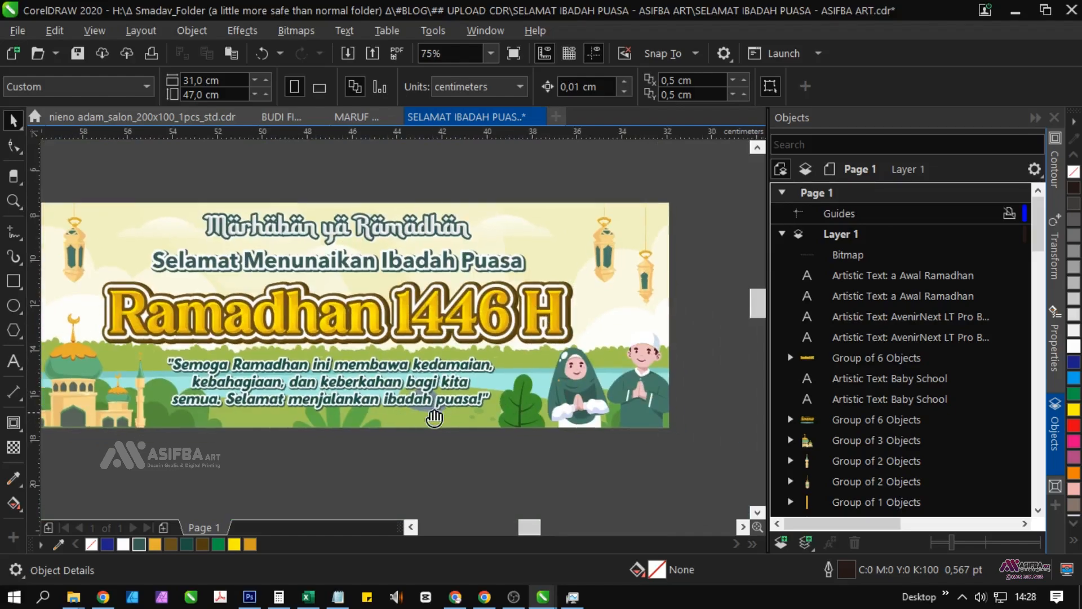
pyautogui.click(417, 401)
pyautogui.click(438, 466)
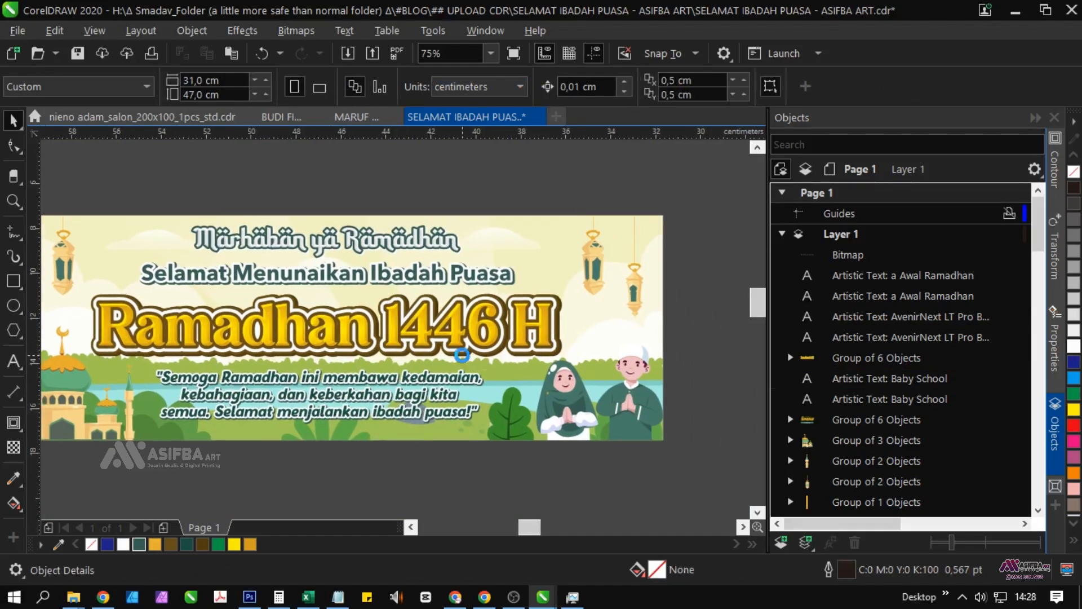
pyautogui.scroll(-1, 463, 389)
pyautogui.scroll(-1, 419, 390)
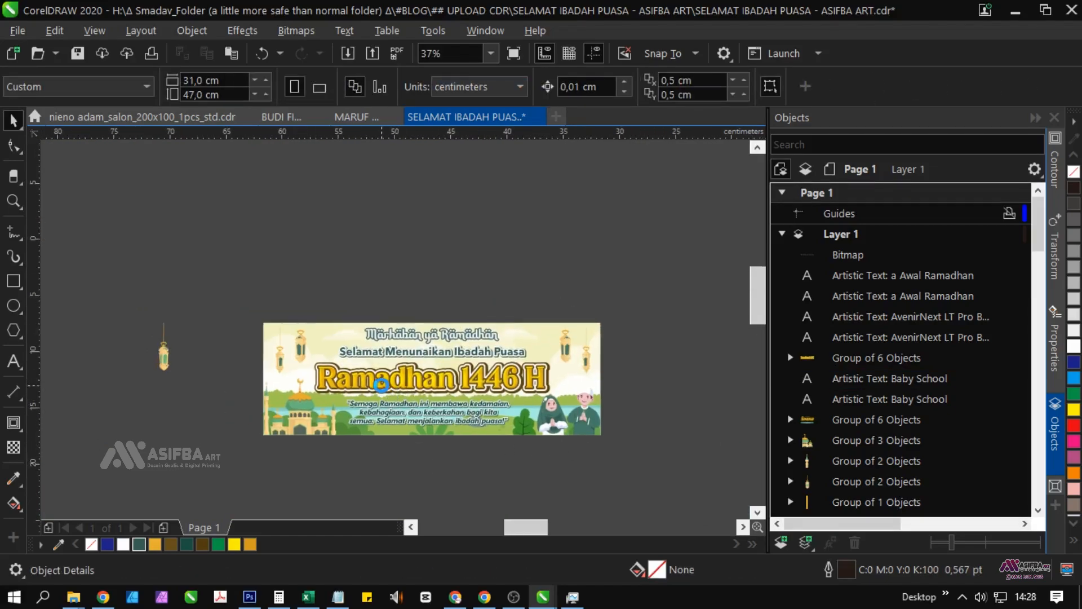
pyautogui.moveTo(571, 325); pyautogui.dragTo(318, 335)
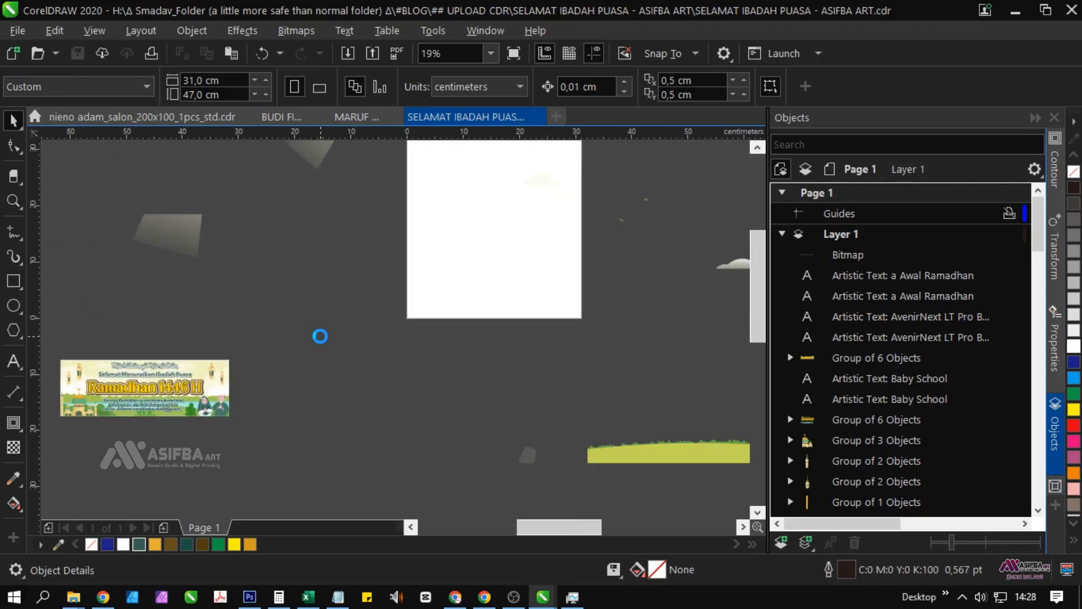
# Look through the source artwork scattered around the page for more decoration to add to the banner
pyautogui.scroll(-1, 319, 336)
pyautogui.moveTo(546, 333); pyautogui.dragTo(536, 420)
pyautogui.scroll(2, 570, 413)
pyautogui.scroll(-2, 569, 414)
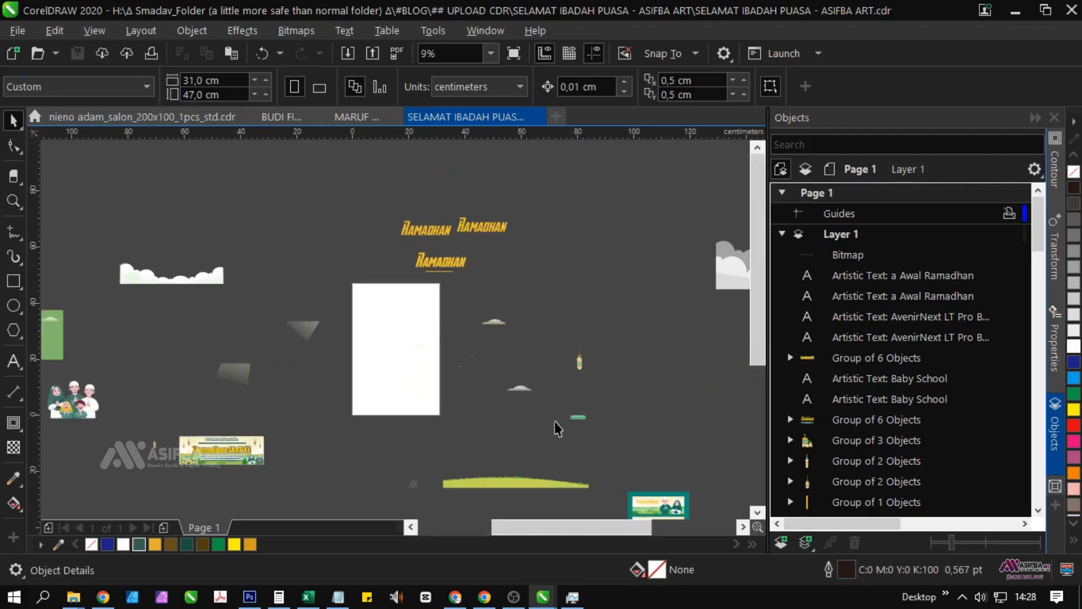
pyautogui.moveTo(564, 458); pyautogui.dragTo(395, 374)
pyautogui.moveTo(546, 446); pyautogui.dragTo(495, 362)
pyautogui.moveTo(347, 416); pyautogui.dragTo(285, 259)
pyautogui.moveTo(299, 347); pyautogui.dragTo(145, 249)
pyautogui.click(690, 400)
pyautogui.moveTo(691, 400); pyautogui.dragTo(385, 376)
pyautogui.moveTo(295, 344); pyautogui.dragTo(500, 447)
pyautogui.moveTo(581, 473); pyautogui.dragTo(239, 244)
# Try a vertically mirrored green grass group beside the banner and delete it
pyautogui.moveTo(239, 243); pyautogui.dragTo(393, 242)
pyautogui.scroll(2, 258, 379)
pyautogui.moveTo(394, 242); pyautogui.dragTo(551, 248)
pyautogui.click(456, 87)
pyautogui.click(330, 321)
pyautogui.moveTo(314, 308); pyautogui.dragTo(568, 338)
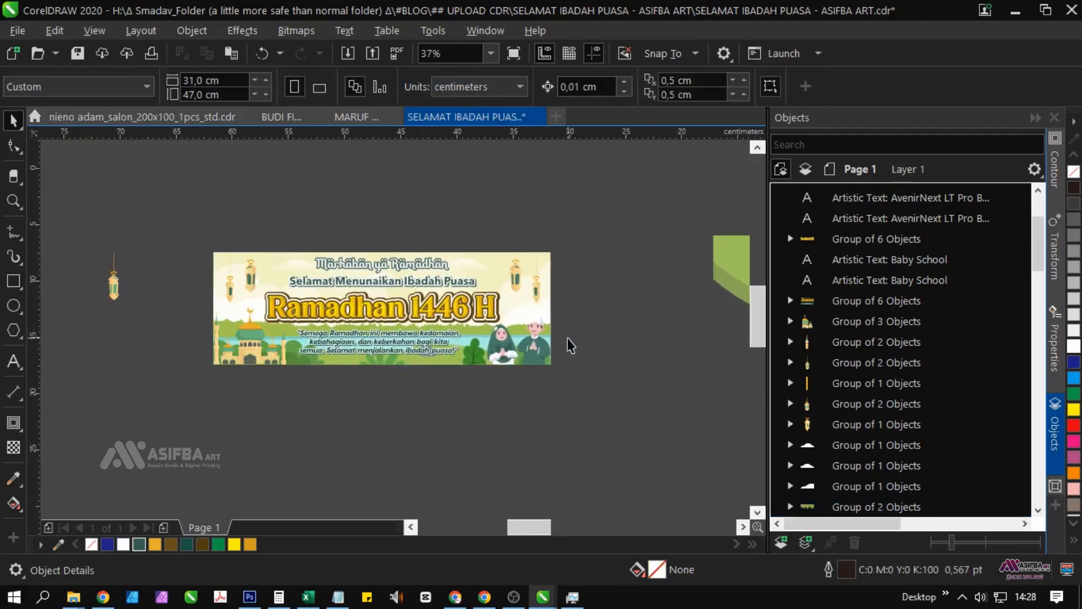
pyautogui.click(727, 276)
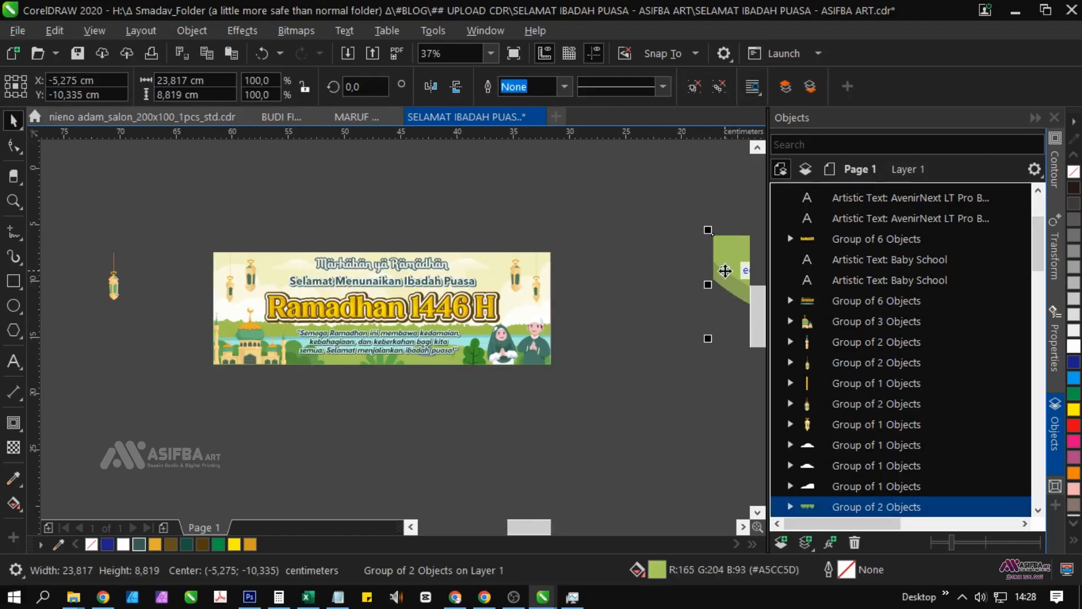
pyautogui.press('Delete')
# Delete the "Ramadhan Mubarak" text group lying below the translucent dome artwork
pyautogui.scroll(-2, 467, 332)
pyautogui.moveTo(298, 370); pyautogui.dragTo(486, 466)
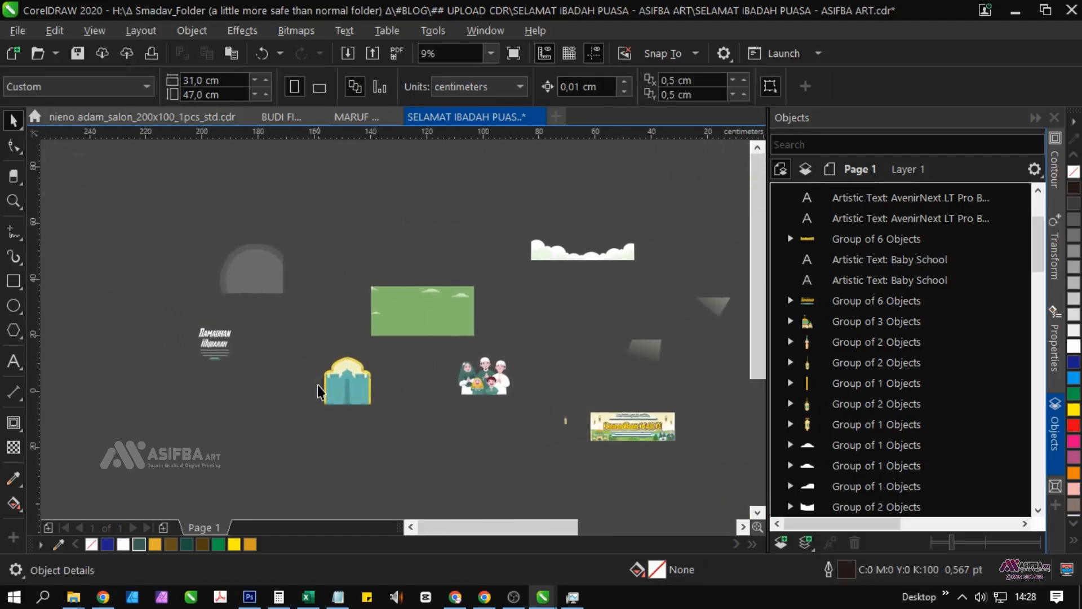
pyautogui.scroll(2, 203, 335)
pyautogui.moveTo(371, 461); pyautogui.dragTo(387, 468)
pyautogui.press('Delete')
pyautogui.scroll(-2, 135, 305)
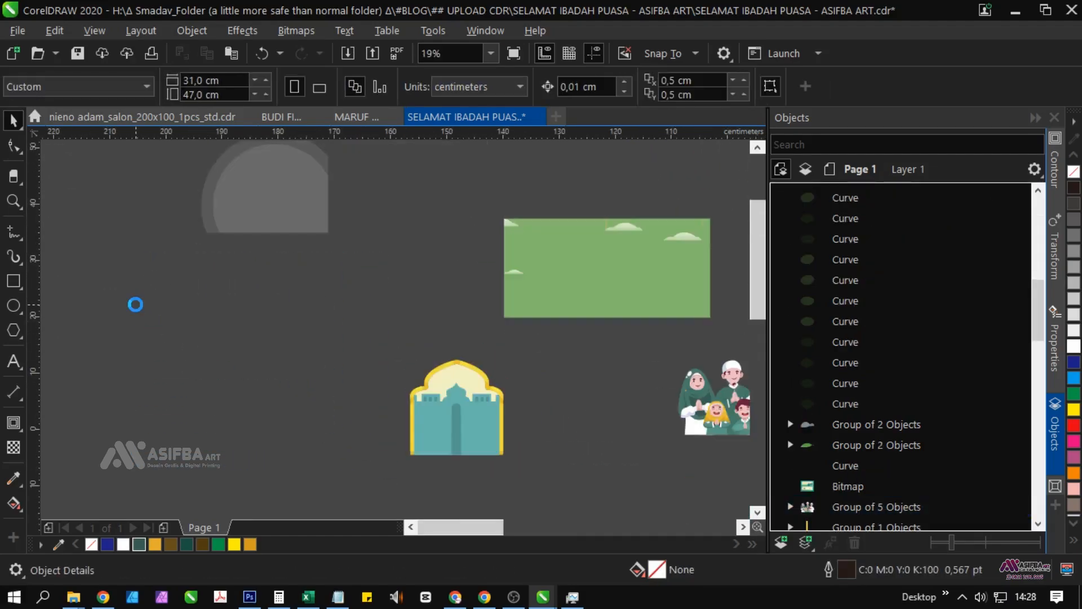
# Align the translucent white dome group with the banner's bottom and right edges
pyautogui.moveTo(200, 246); pyautogui.dragTo(207, 320)
pyautogui.scroll(-2, 162, 249)
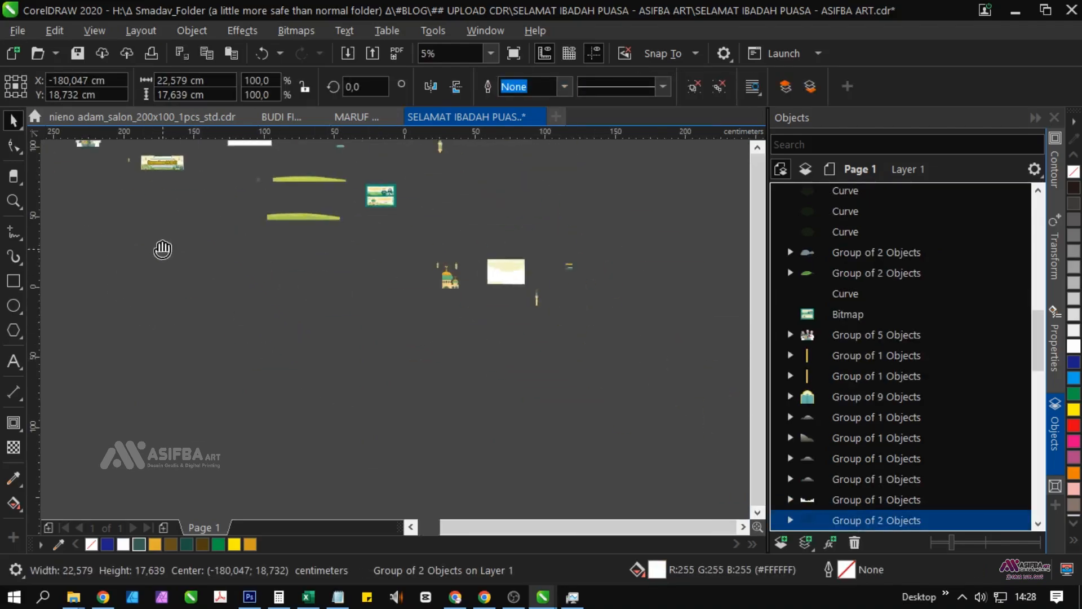
pyautogui.scroll(5, 273, 267)
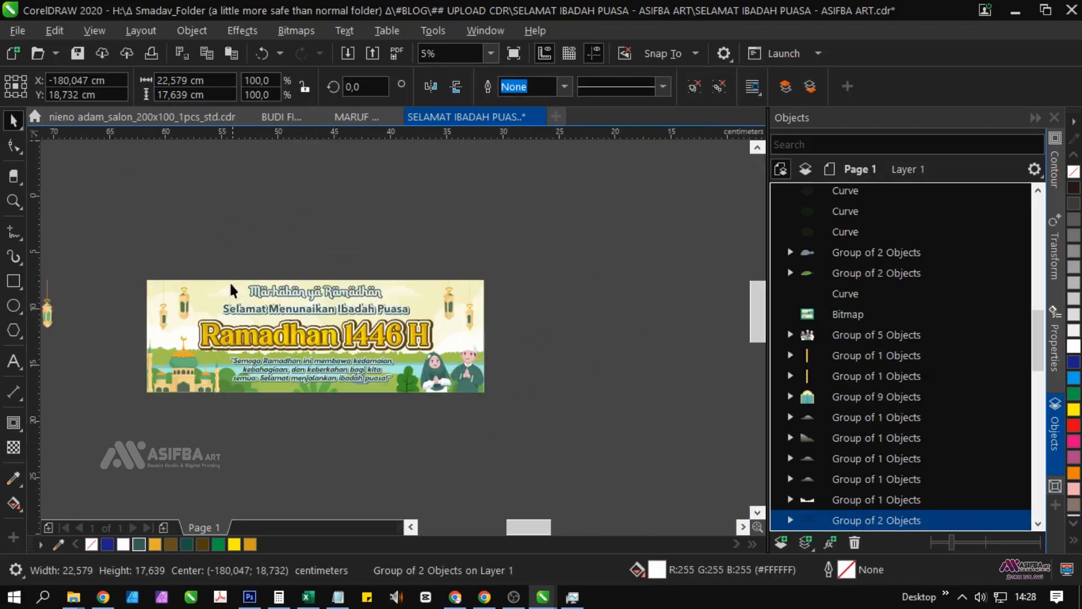
pyautogui.keyDown('shift'); pyautogui.click(203, 310); pyautogui.keyUp('shift')
pyautogui.press('b')
pyautogui.click(350, 427)
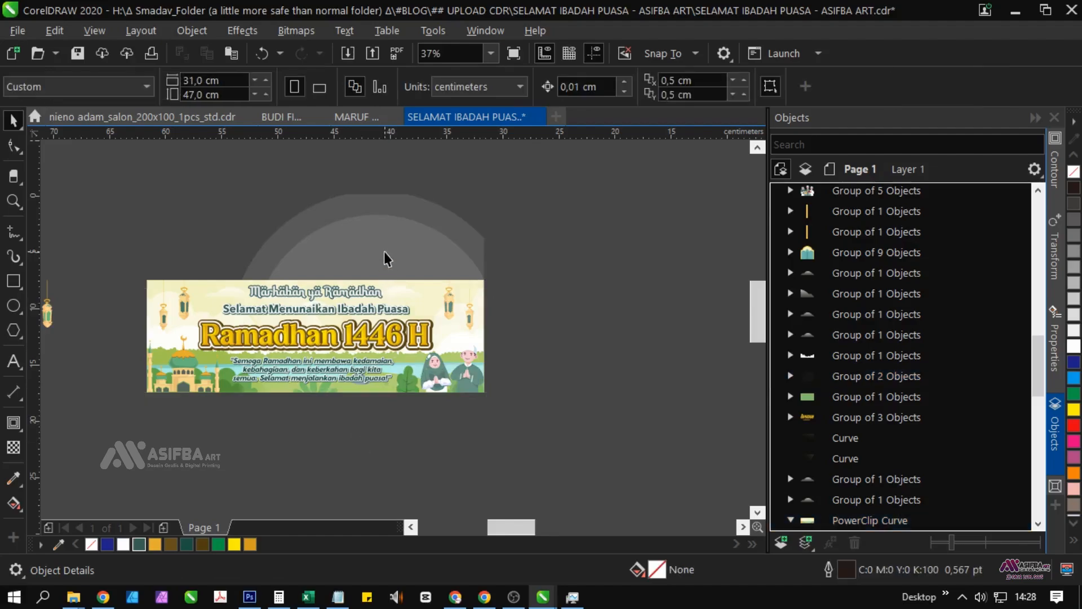
# Scale the dome group to 12.801 × 10 cm and fit it flush into the banner's right end, at X -38.077, Y -12.413 cm
pyautogui.click(384, 252)
pyautogui.moveTo(226, 189); pyautogui.dragTo(296, 281)
pyautogui.click(532, 377)
pyautogui.click(450, 326)
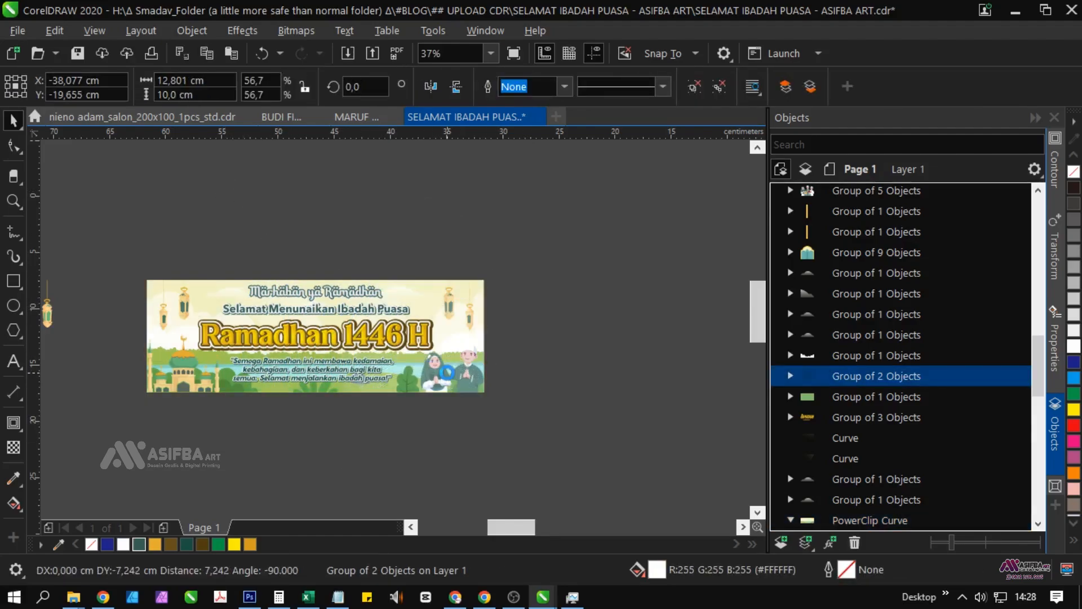
pyautogui.scroll(2, 450, 329)
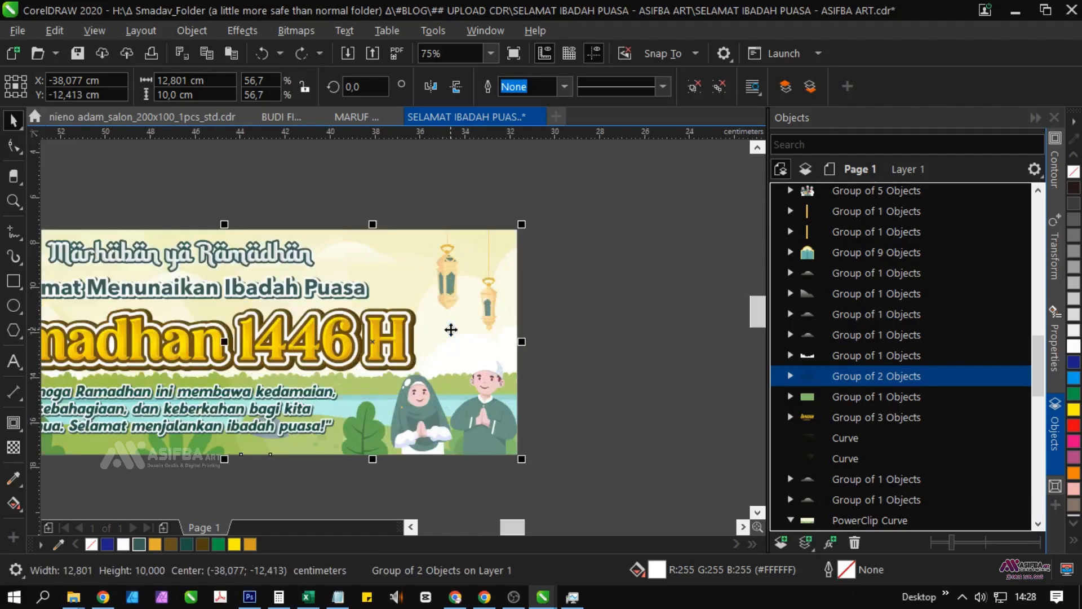
# Bring the dome group in front of the banner artwork and undo the trial change to it
pyautogui.hotkey('shift', 'pageup')
pyautogui.moveTo(451, 329); pyautogui.dragTo(405, 462)
pyautogui.scroll(-1, 421, 293)
pyautogui.click(522, 355)
pyautogui.hotkey('ctrl', 'z')
# Make a horizontally mirrored copy of the dome group and align it with the banner's left edge
pyautogui.click(452, 427)
pyautogui.click(432, 325)
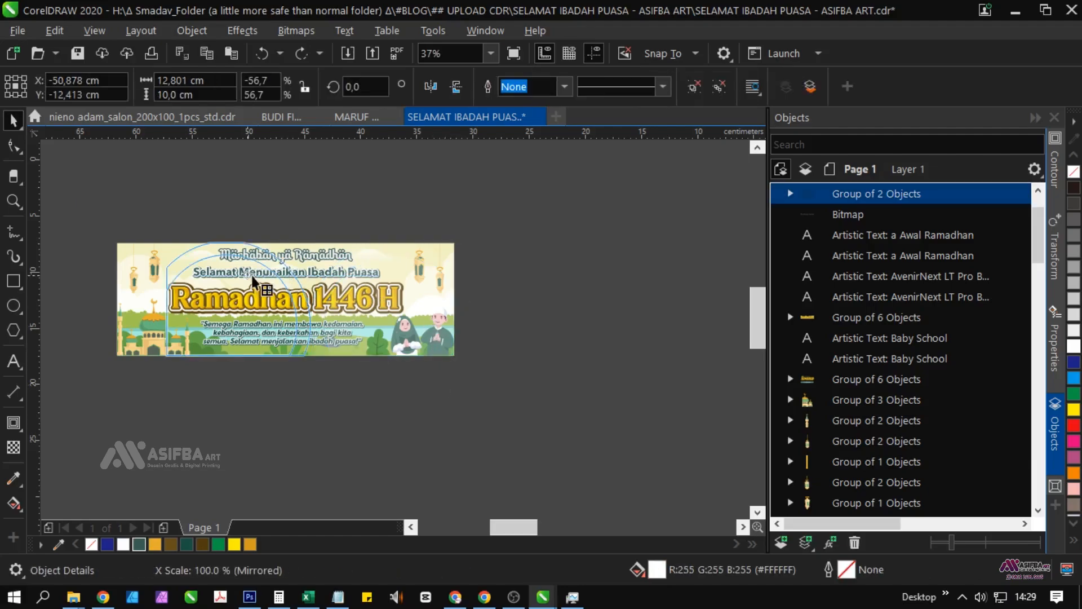
pyautogui.keyDown('shift'); pyautogui.click(134, 307); pyautogui.keyUp('shift')
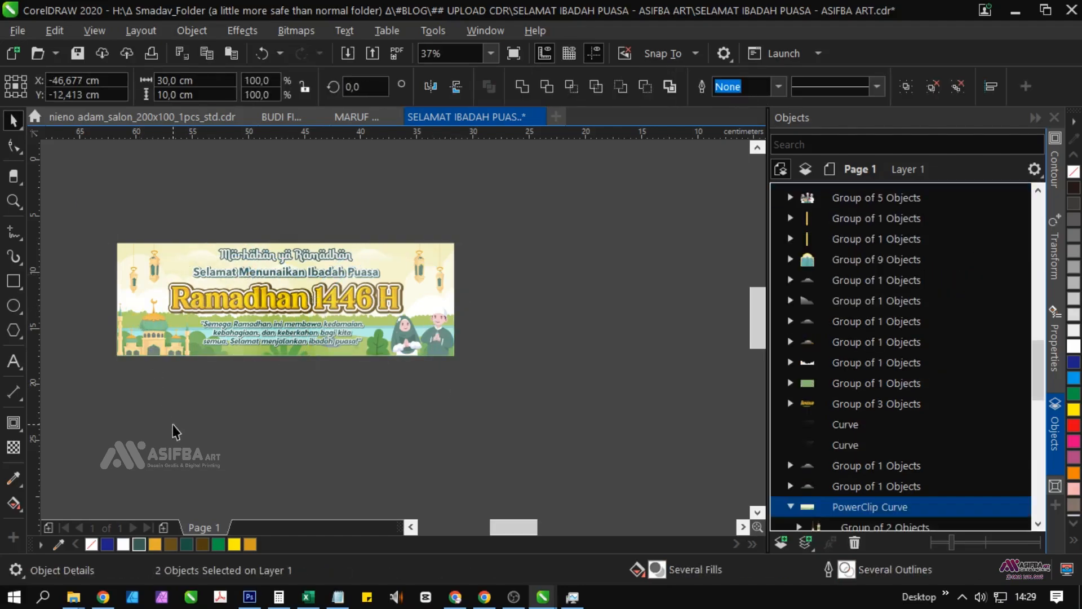
pyautogui.click(173, 425)
# Try to place both dome groups inside the banner's background frame with PowerClip
pyautogui.click(141, 321)
pyautogui.keyDown('shift'); pyautogui.click(425, 330); pyautogui.keyUp('shift')
pyautogui.moveTo(427, 325); pyautogui.dragTo(429, 365)
pyautogui.scroll(1, 430, 365)
pyautogui.rightClick(430, 365)
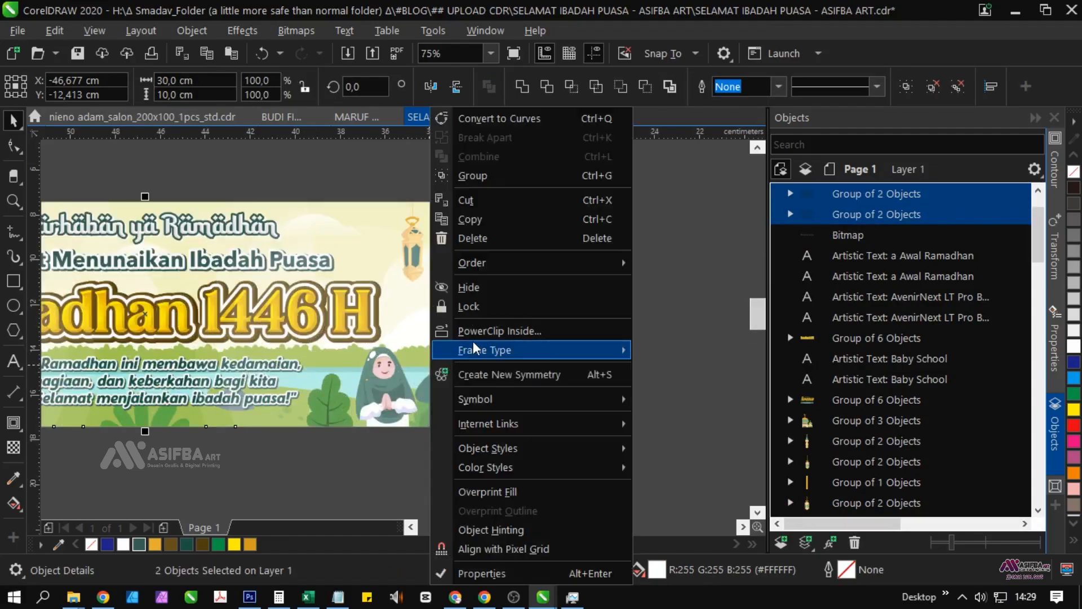
pyautogui.click(477, 332)
pyautogui.click(332, 238)
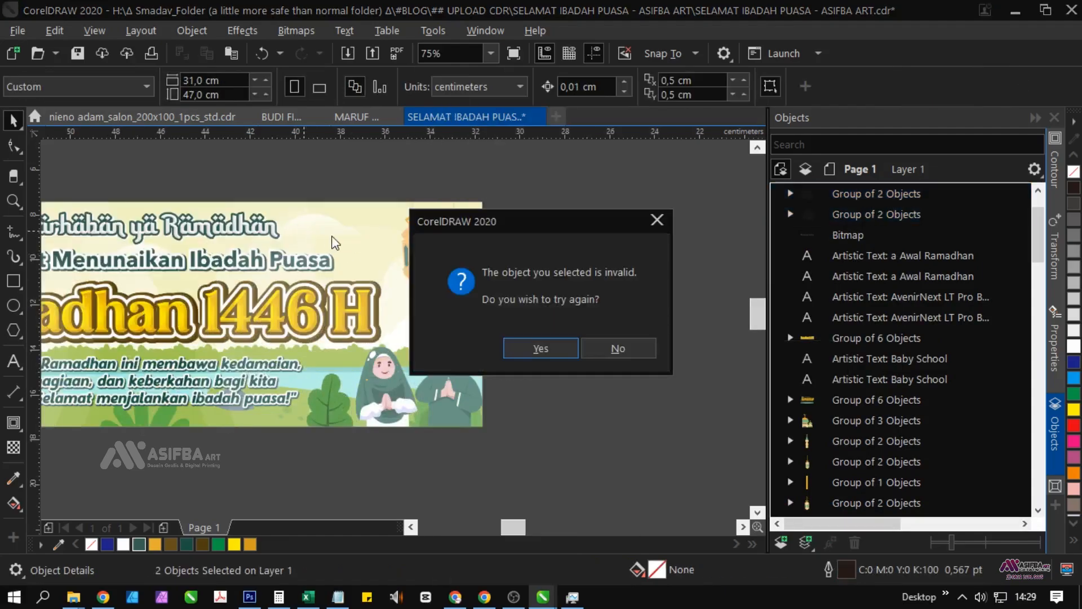
pyautogui.click(540, 348)
pyautogui.click(315, 225)
pyautogui.click(597, 354)
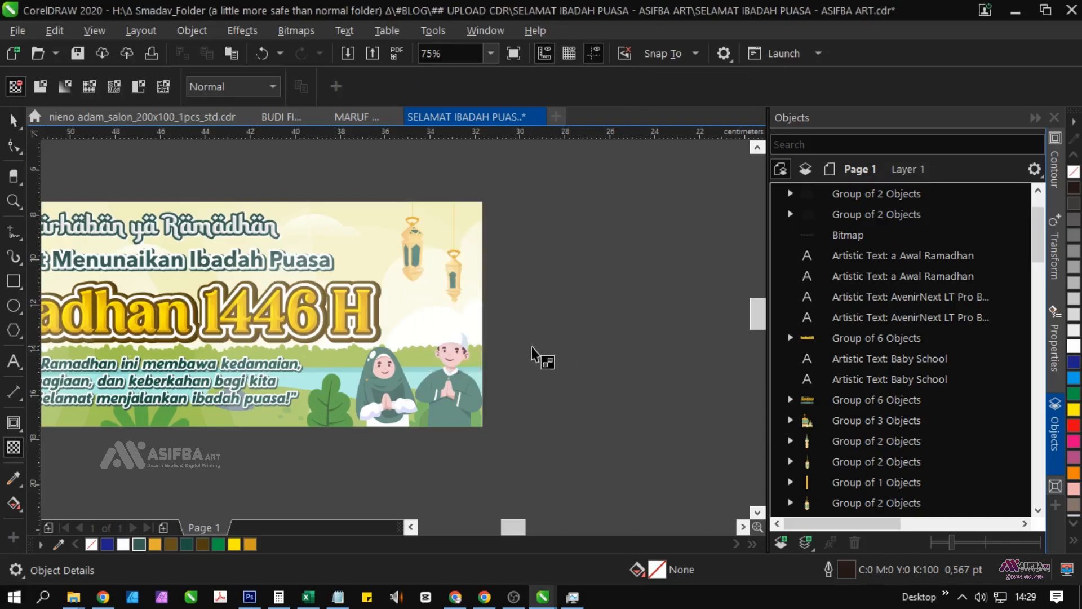
# PowerClip the dome group at the banner's right end inside the cream background frame
pyautogui.scroll(-1, 541, 358)
pyautogui.rightClick(506, 367)
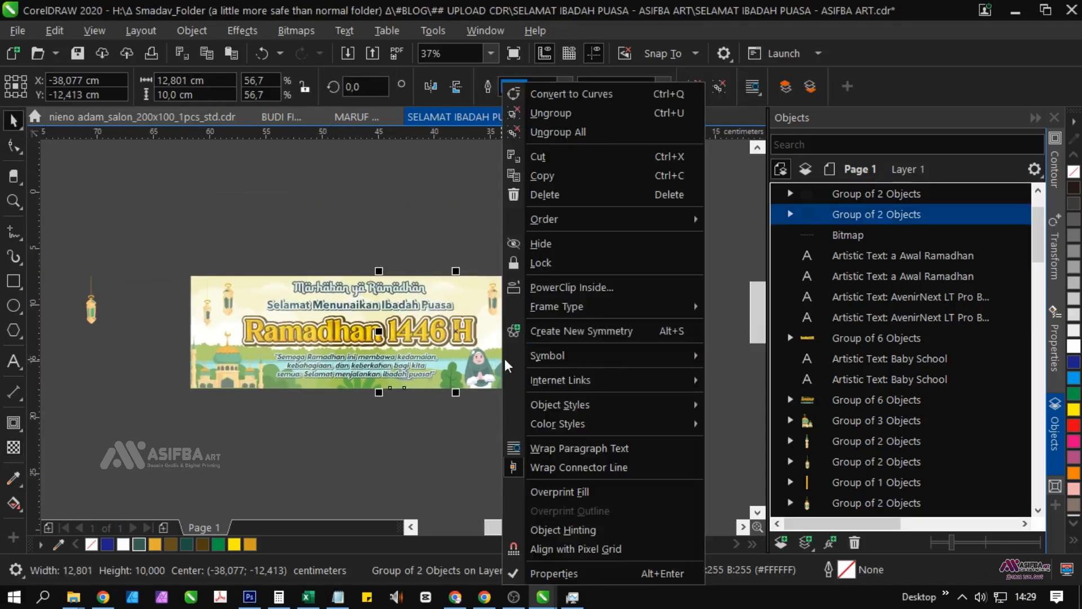
pyautogui.click(555, 287)
pyautogui.click(358, 315)
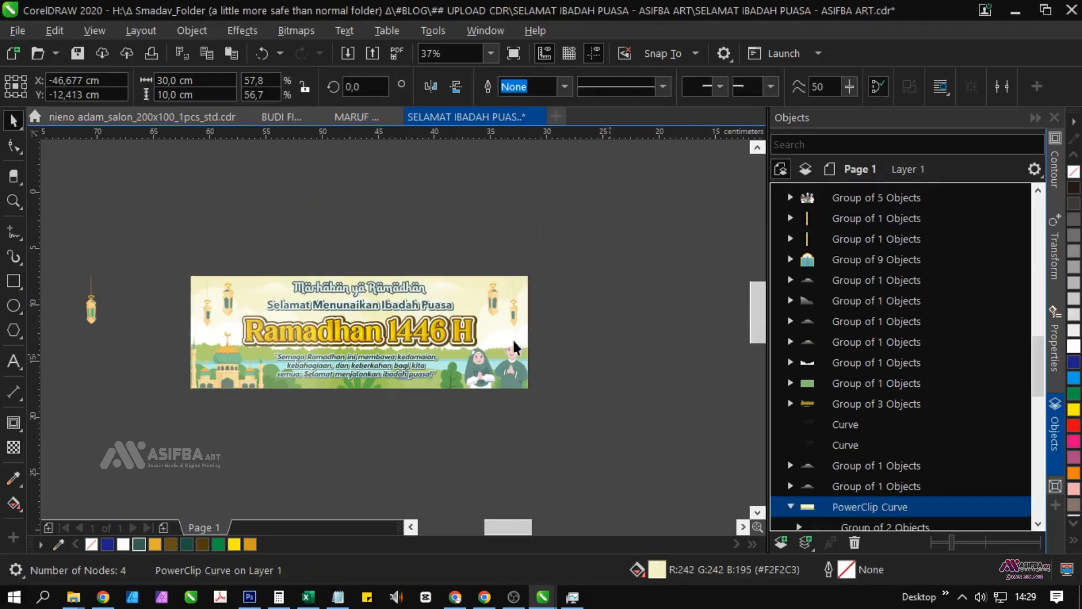
# PowerClip the mirrored dome group at the banner's left end inside the cream background frame
pyautogui.click(220, 321)
pyautogui.scroll(1, 251, 348)
pyautogui.moveTo(257, 353); pyautogui.dragTo(198, 421)
pyautogui.rightClick(159, 336)
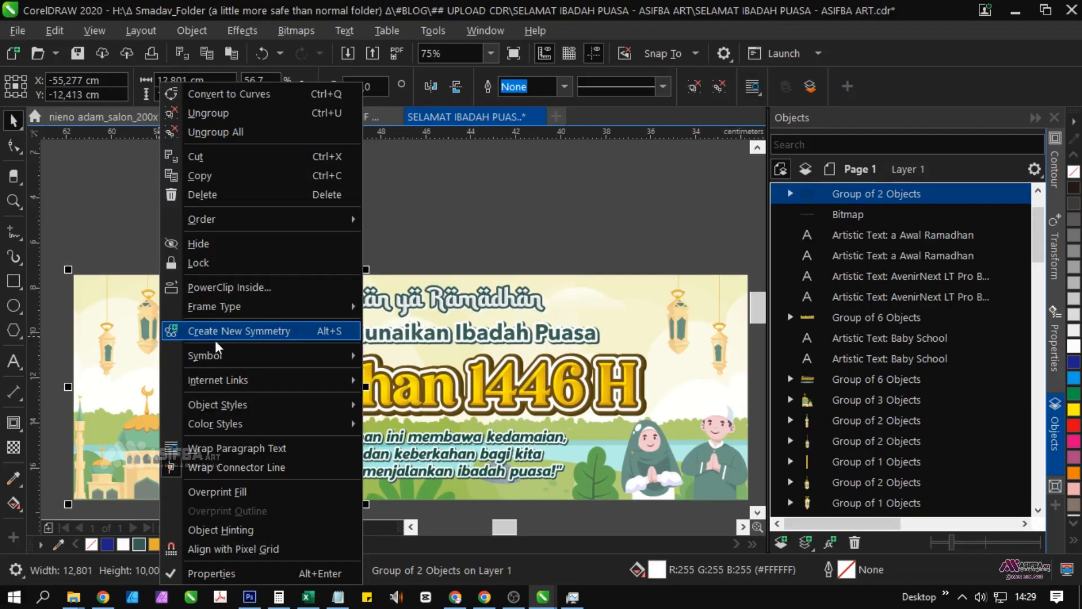
pyautogui.click(169, 283)
pyautogui.click(440, 356)
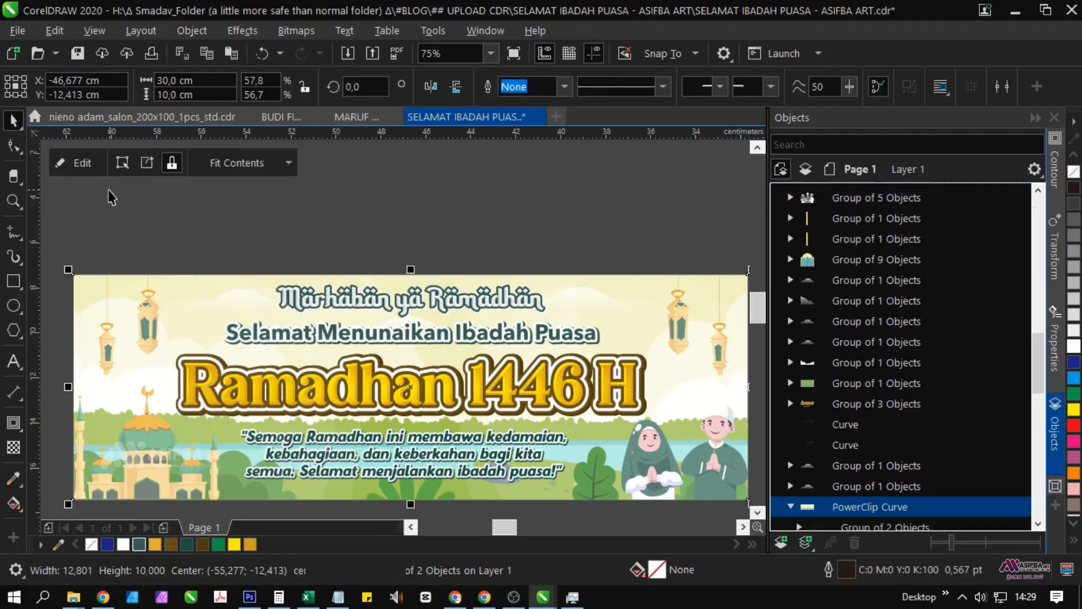
# Edit the background PowerClip's contents, send both dome groups behind the scenery artwork, and finish editing
pyautogui.click(83, 163)
pyautogui.click(185, 330)
pyautogui.scroll(-1, 176, 335)
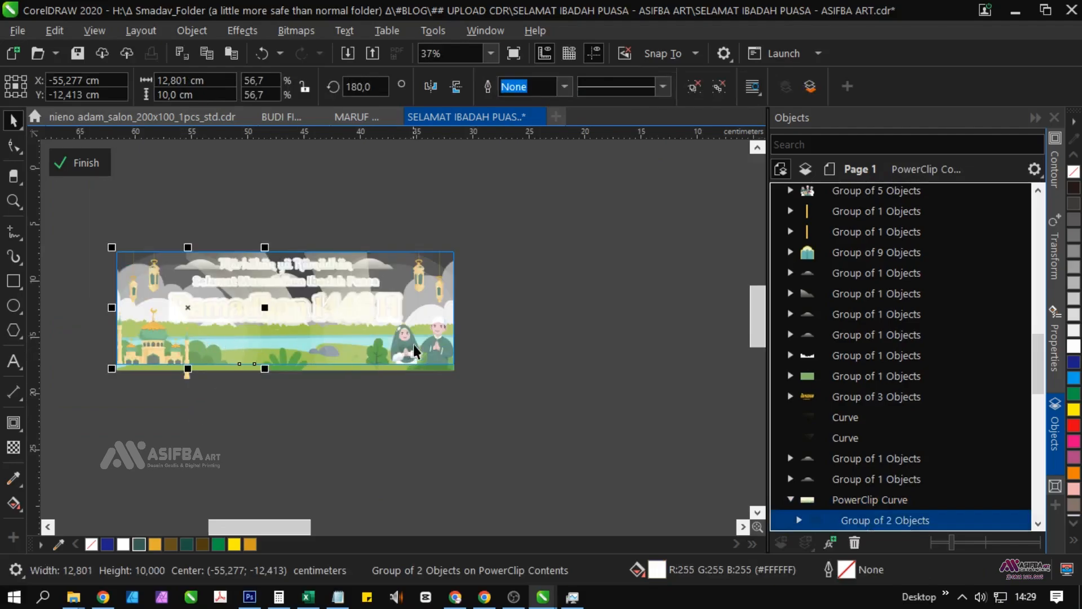
pyautogui.keyDown('shift'); pyautogui.click(421, 340); pyautogui.keyUp('shift')
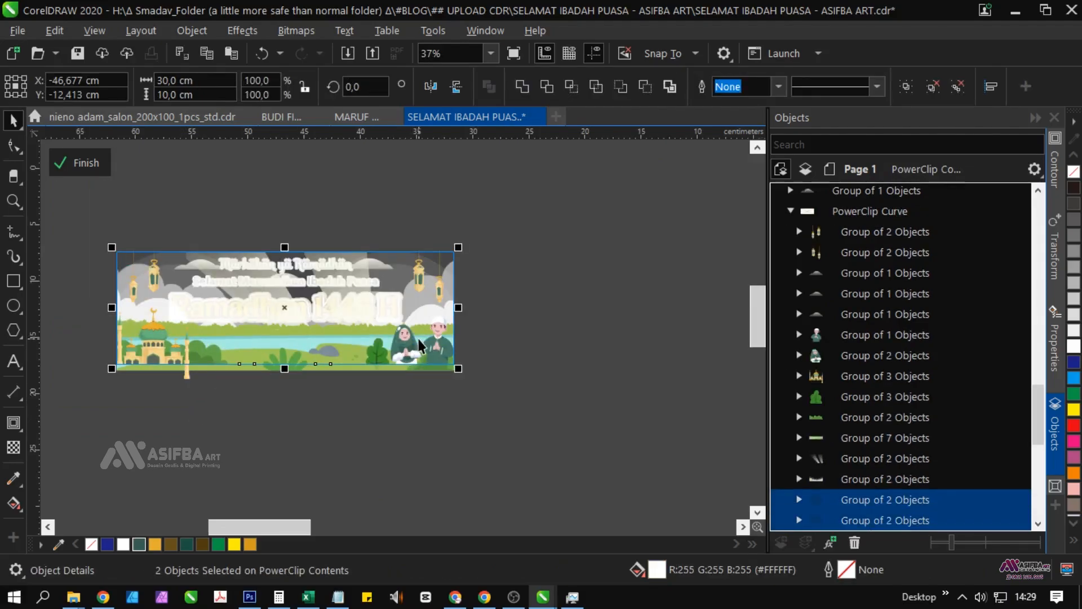
pyautogui.click(529, 377)
pyautogui.click(78, 168)
pyautogui.click(207, 213)
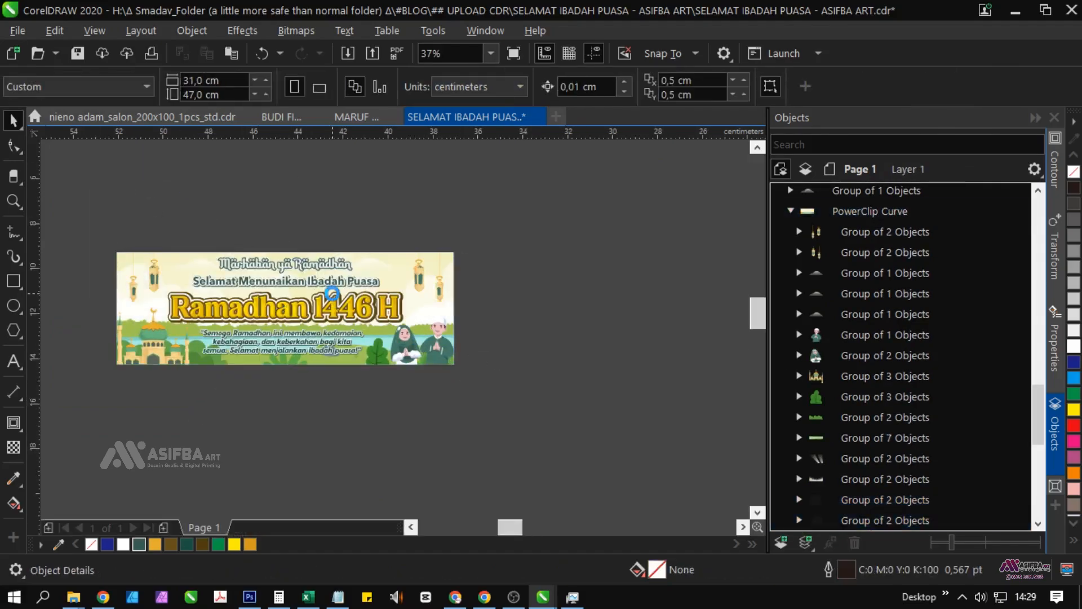
# View the whole banner at 75% zoom with nothing selected and show it in full-screen preview
pyautogui.scroll(5, 431, 286)
pyautogui.scroll(-5, 431, 286)
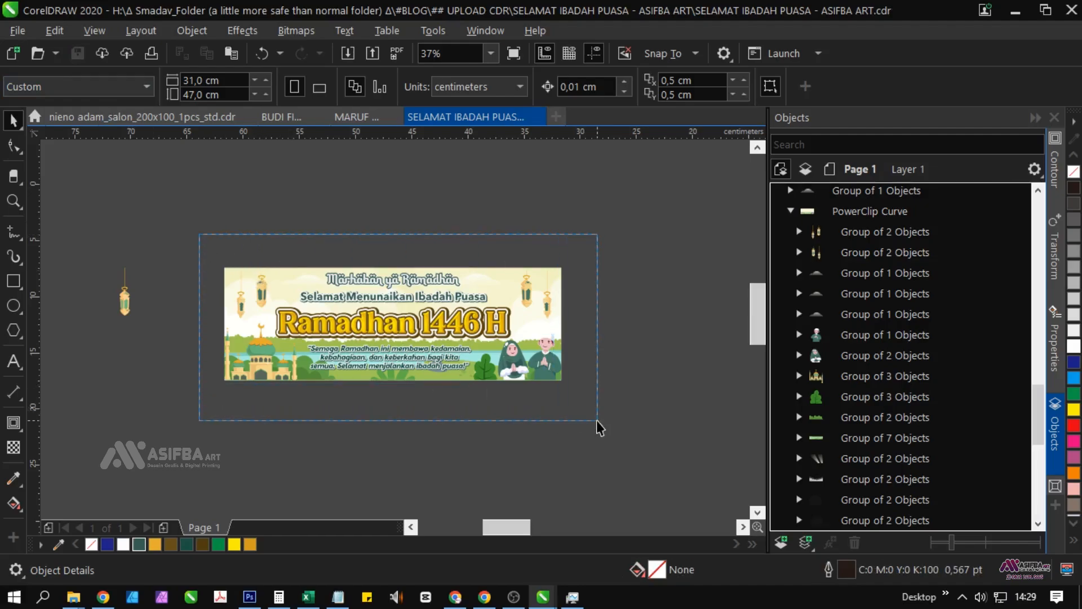
pyautogui.moveTo(596, 420); pyautogui.dragTo(596, 420)
pyautogui.click(491, 53)
pyautogui.click(445, 84)
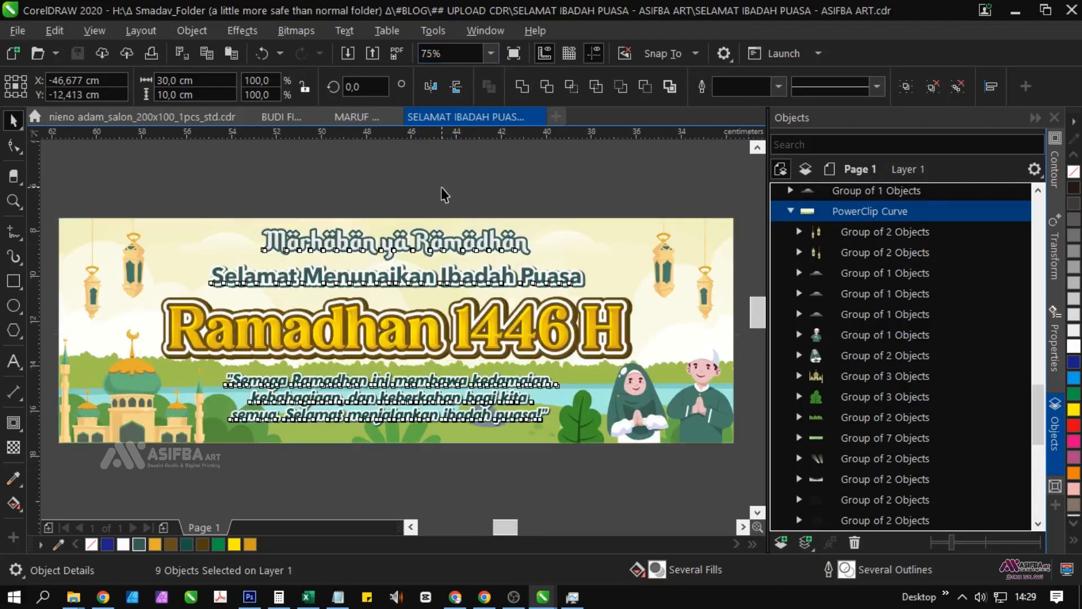
pyautogui.press('Escape')
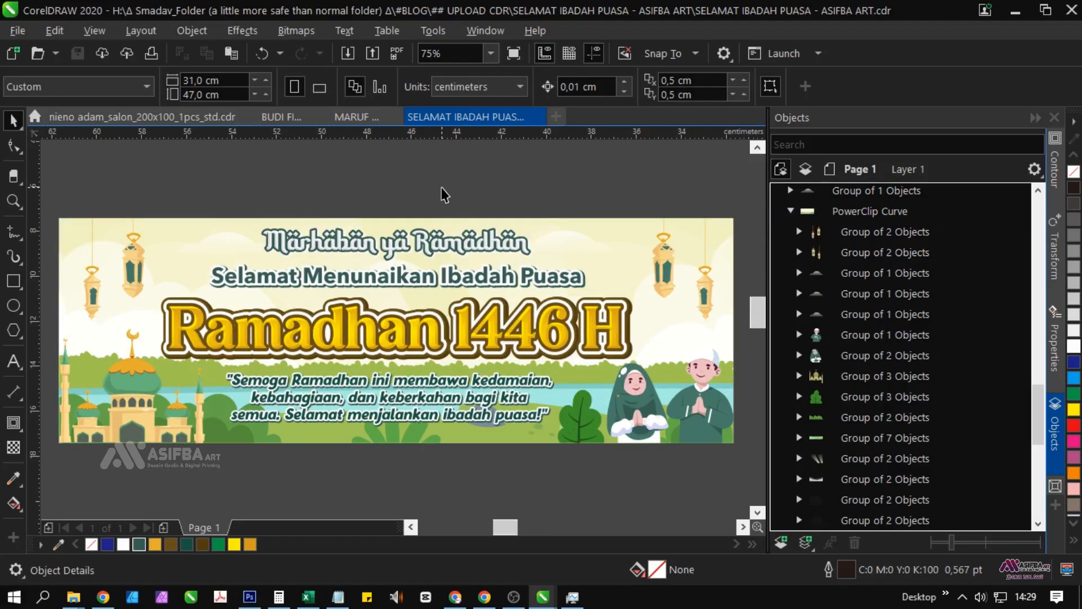
pyautogui.press('F9')
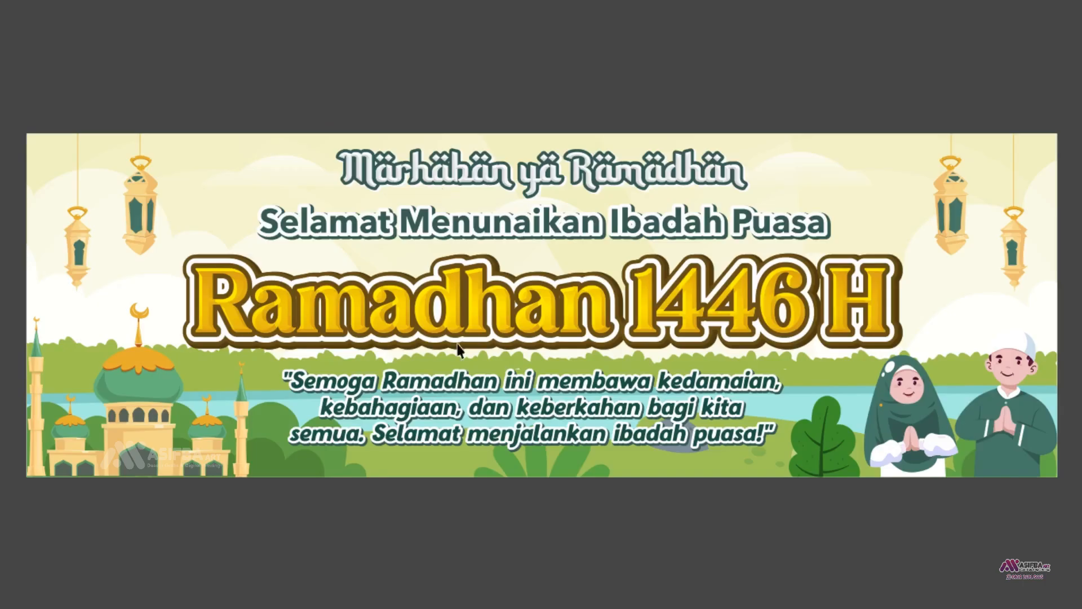